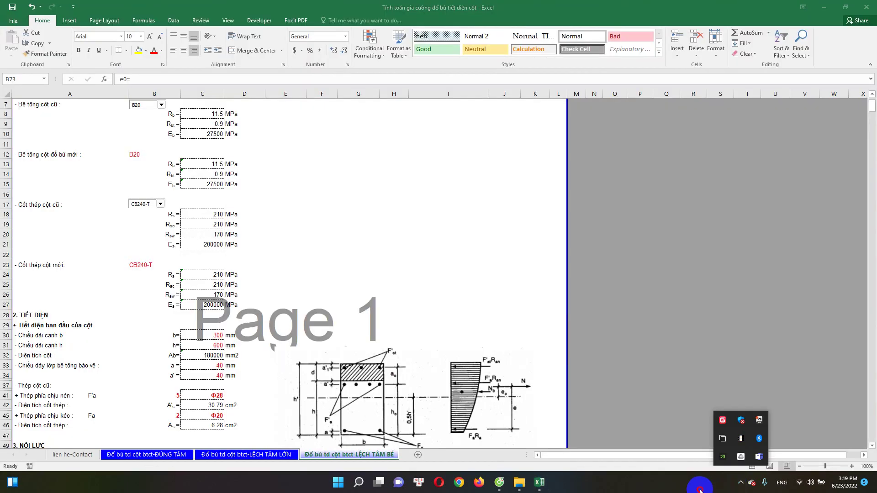
Switch between the lien he-Contact and ĐÚNG TÂM sheets, ending on ĐÚNG TÂM at its title.
click(670, 481)
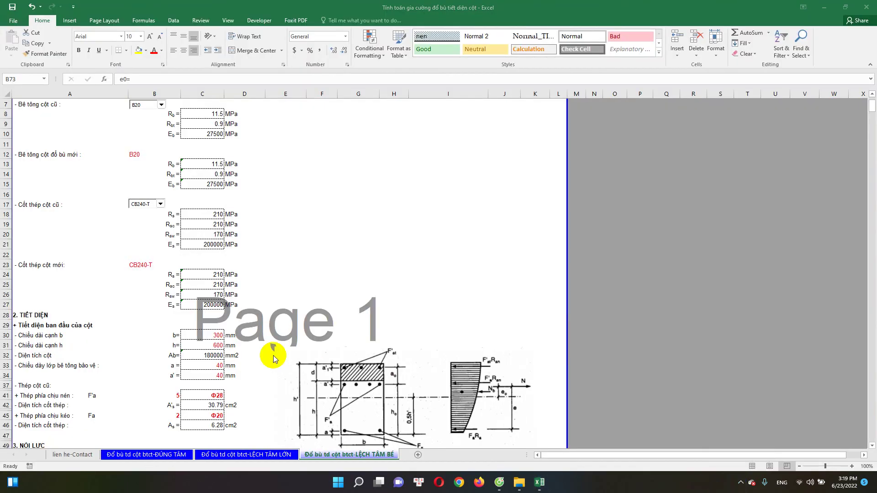
click(68, 456)
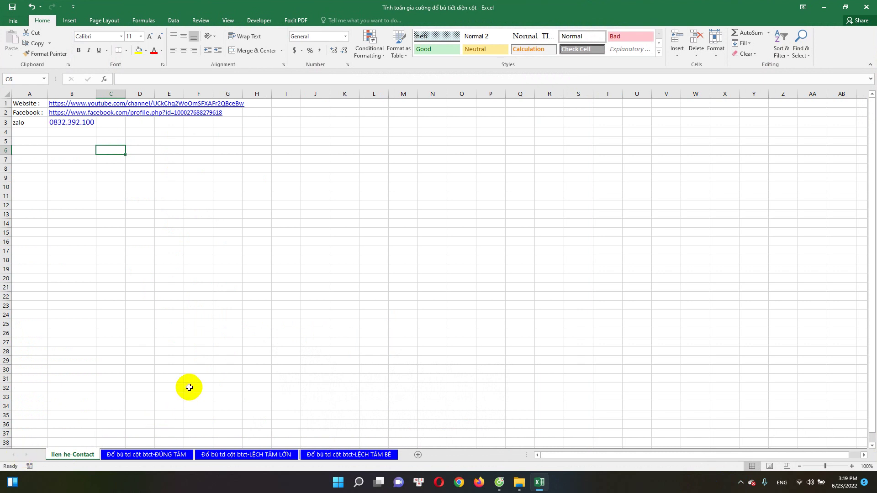
click(153, 457)
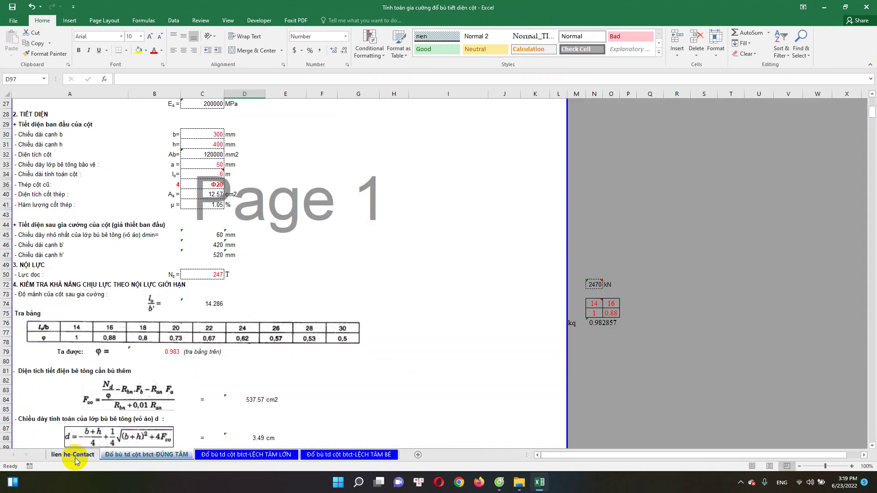
click(72, 455)
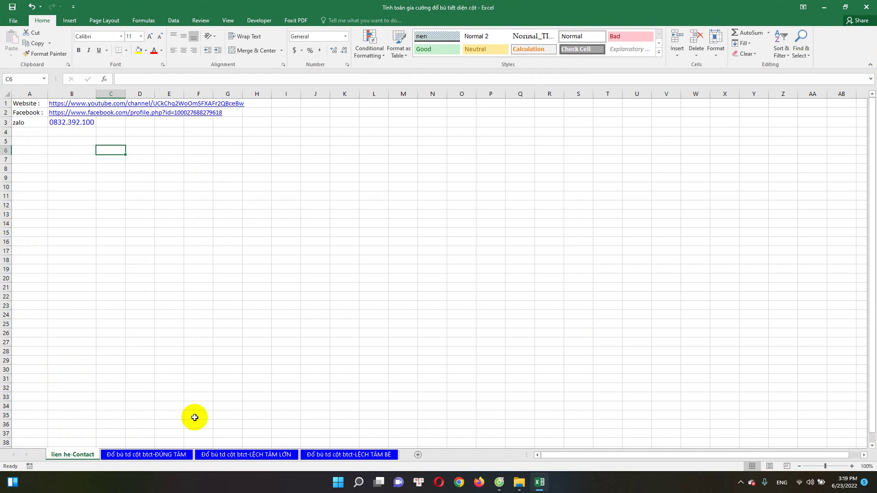
click(142, 455)
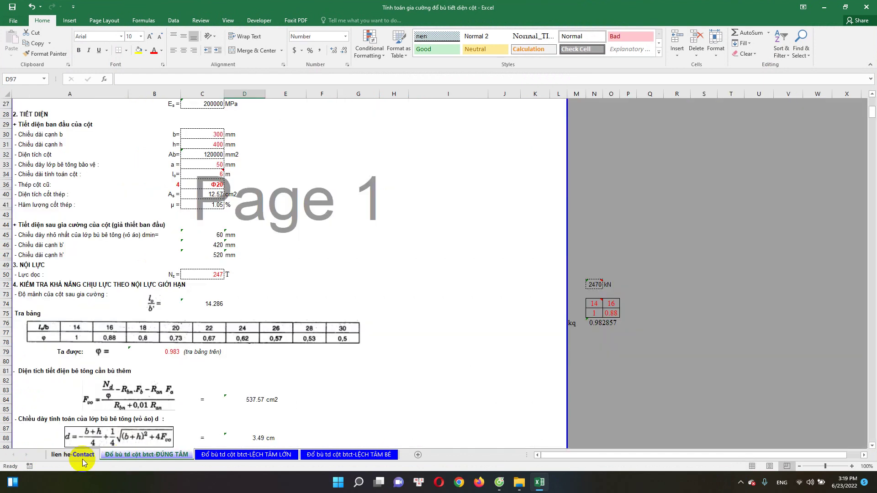
click(80, 455)
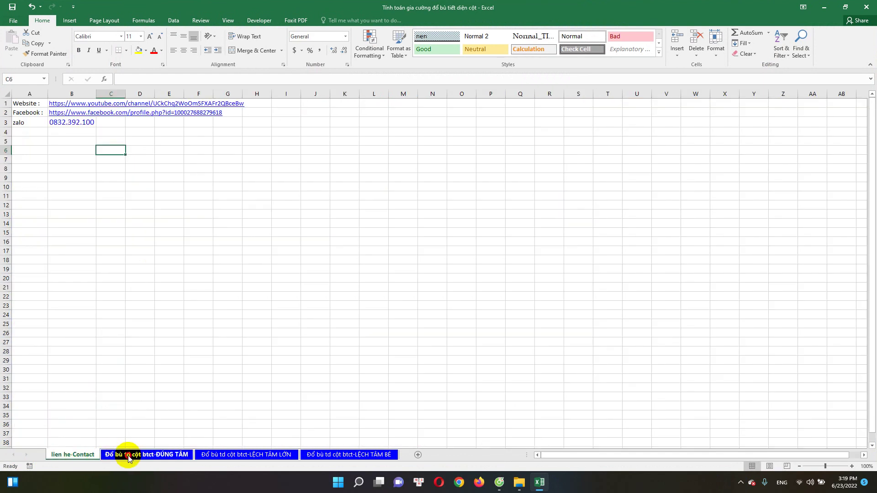
click(128, 458)
scroll(117, 450, up, 15)
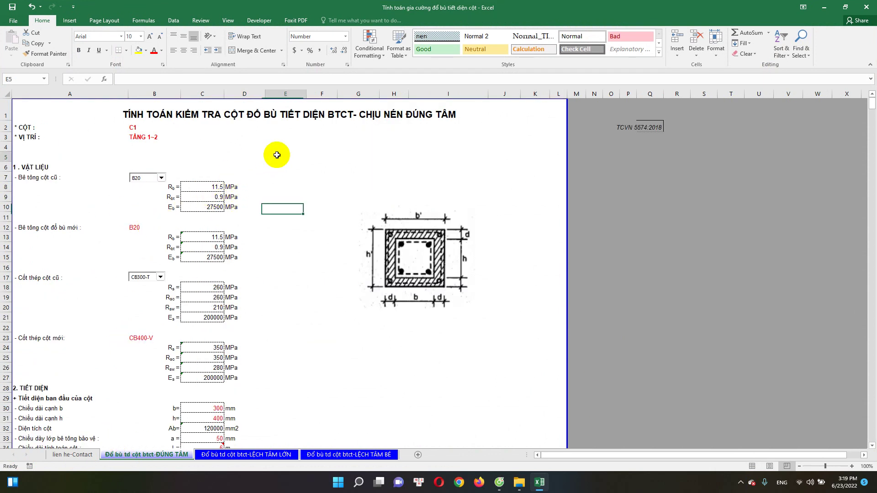
click(291, 117)
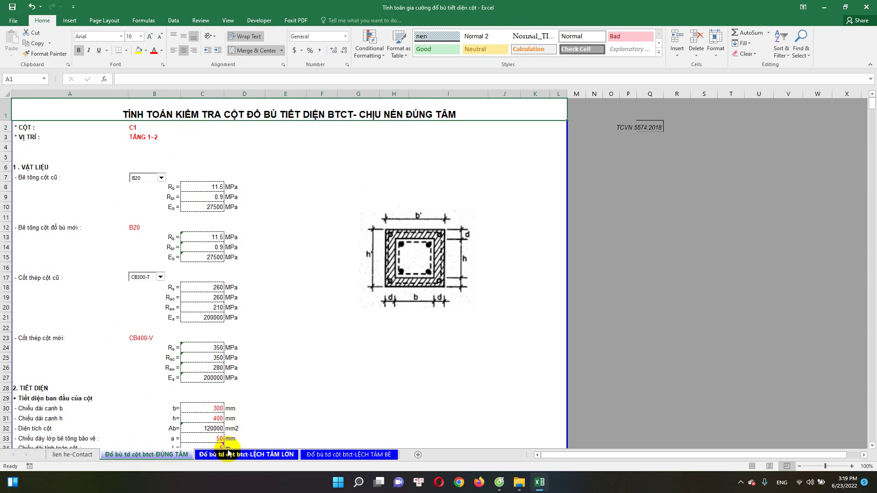
click(248, 455)
click(165, 456)
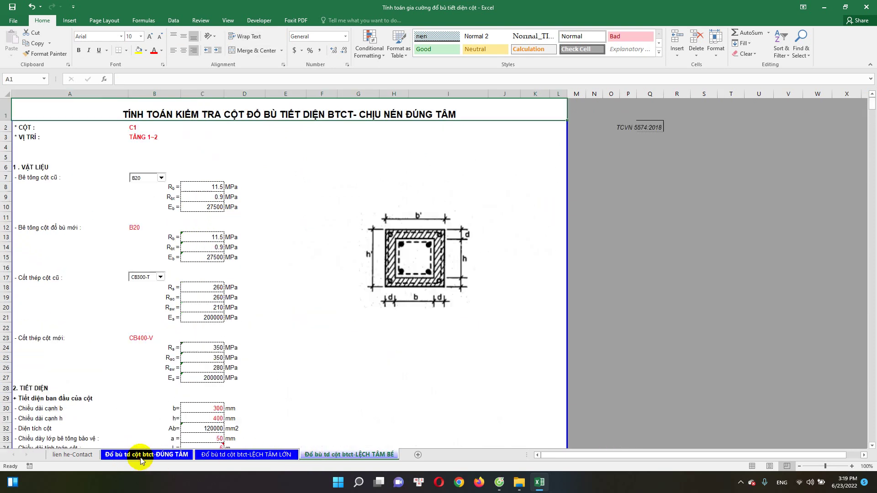
click(230, 455)
click(352, 456)
click(112, 455)
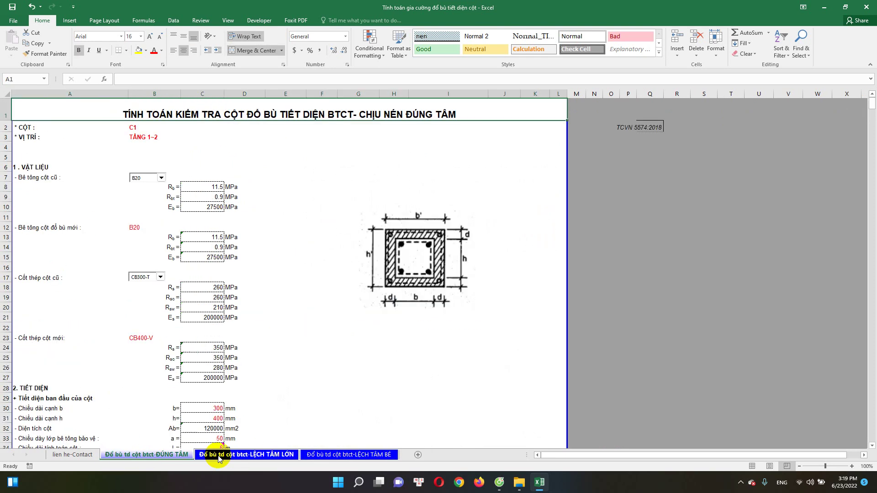
click(213, 455)
click(359, 455)
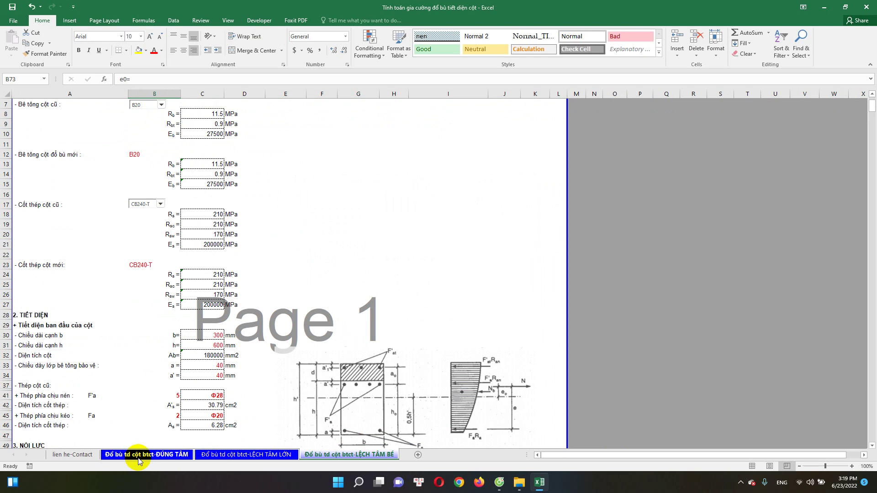
click(137, 455)
click(95, 456)
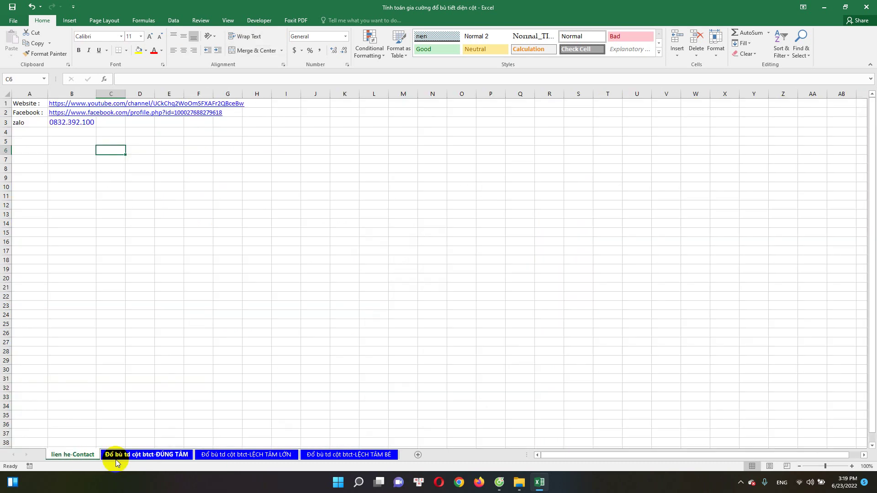
click(144, 455)
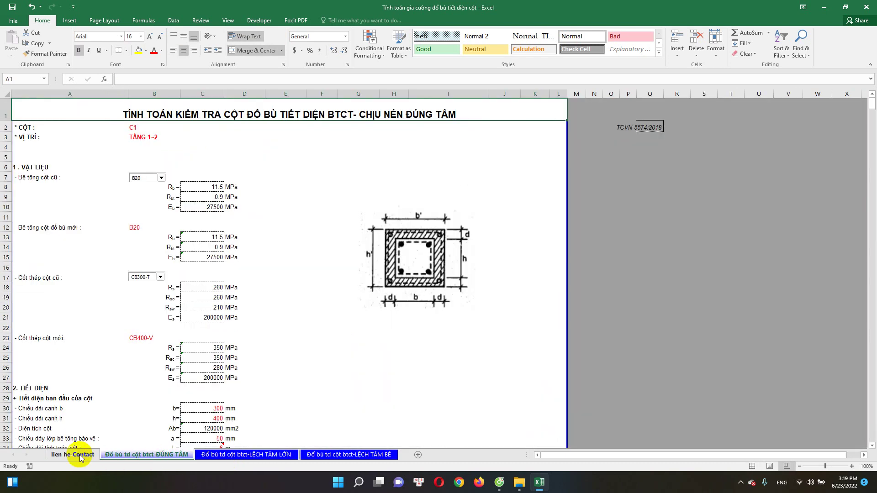
click(72, 455)
click(144, 455)
click(231, 456)
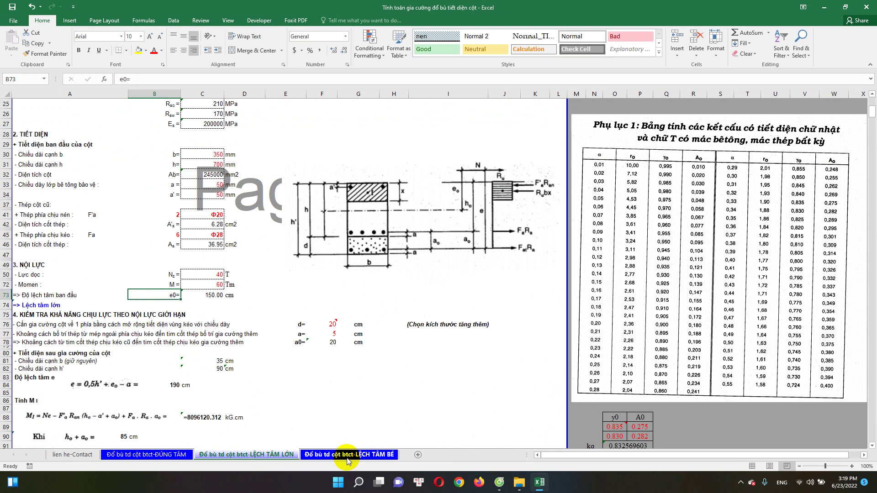
click(134, 459)
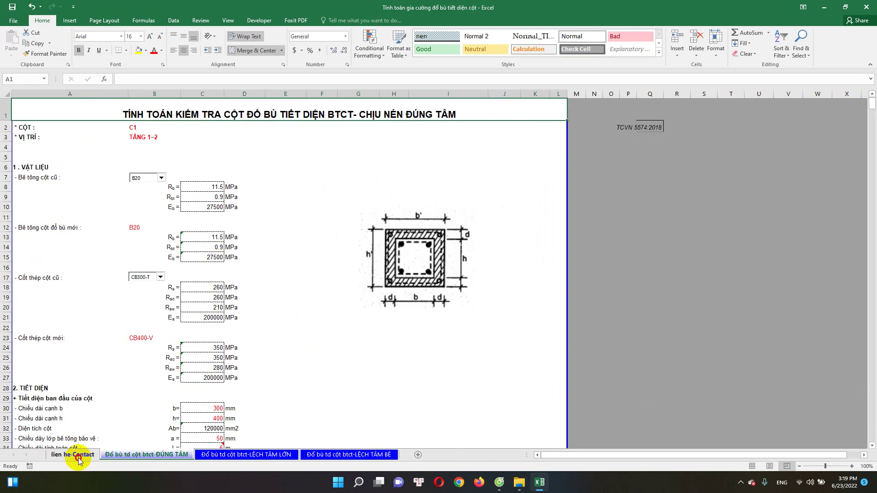
key(ctrl+Page_Up)
click(133, 460)
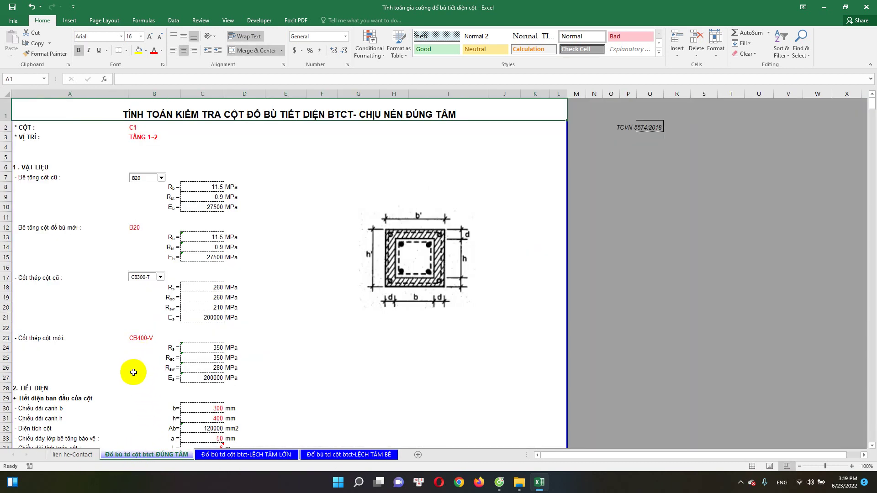
scroll(133, 373, down, 2)
scroll(119, 342, up, 2)
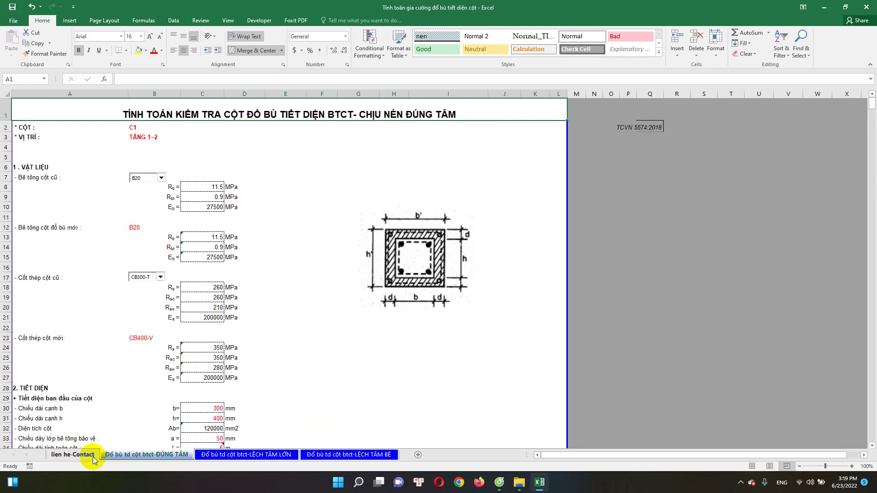
scroll(211, 202, down, 1)
scroll(211, 201, down, 1)
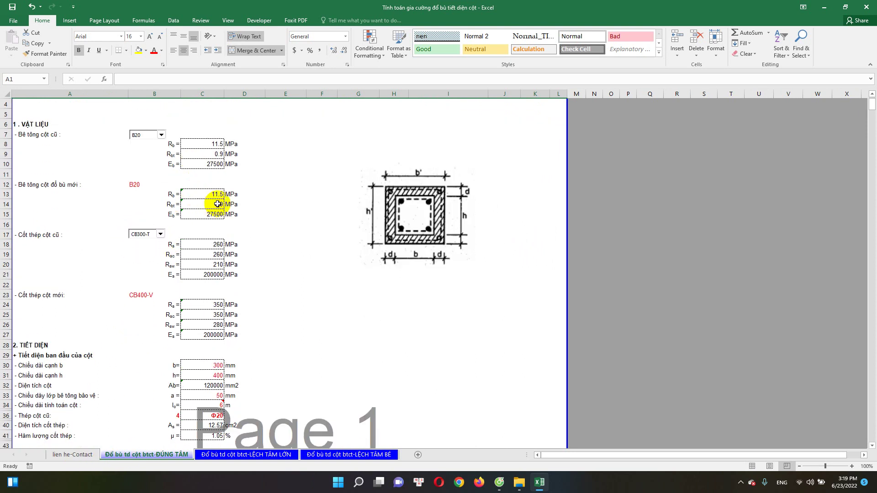
scroll(190, 133, up, 2)
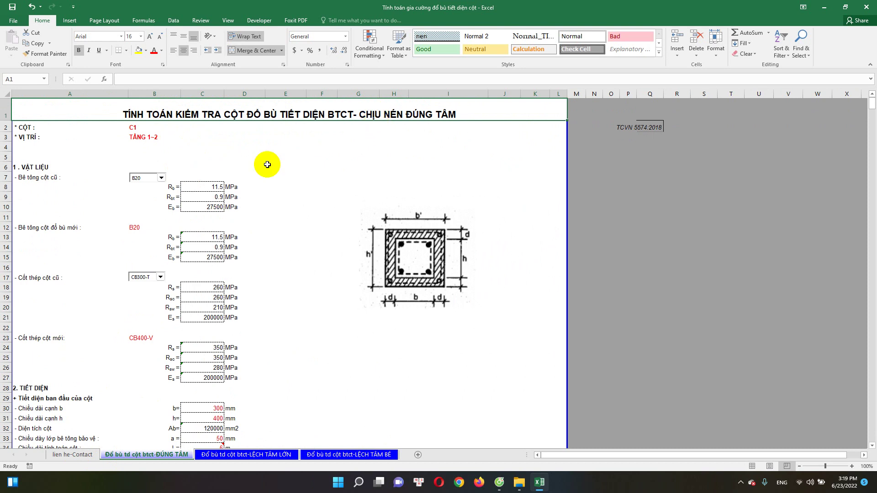
click(207, 157)
scroll(183, 178, down, 1)
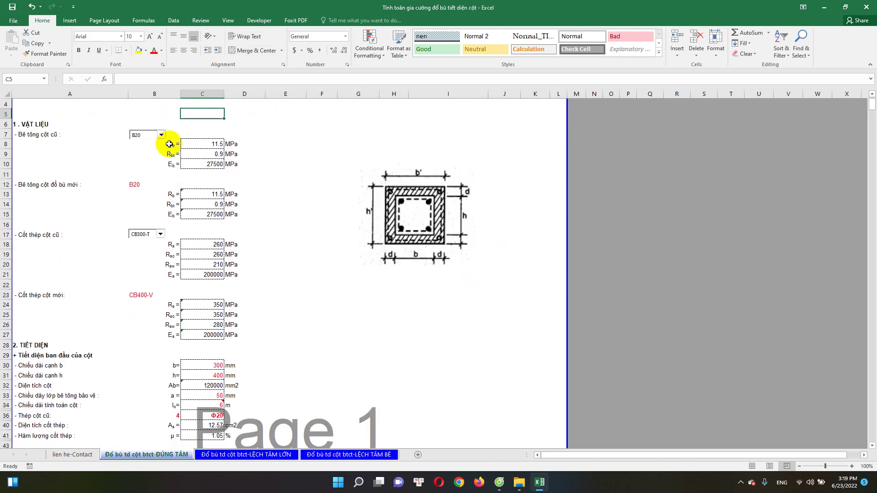
click(121, 144)
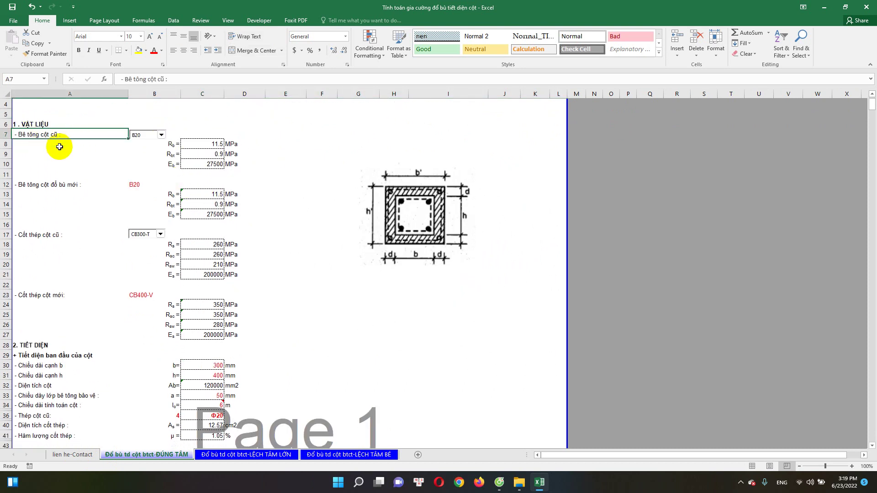
click(28, 136)
scroll(86, 158, up, 1)
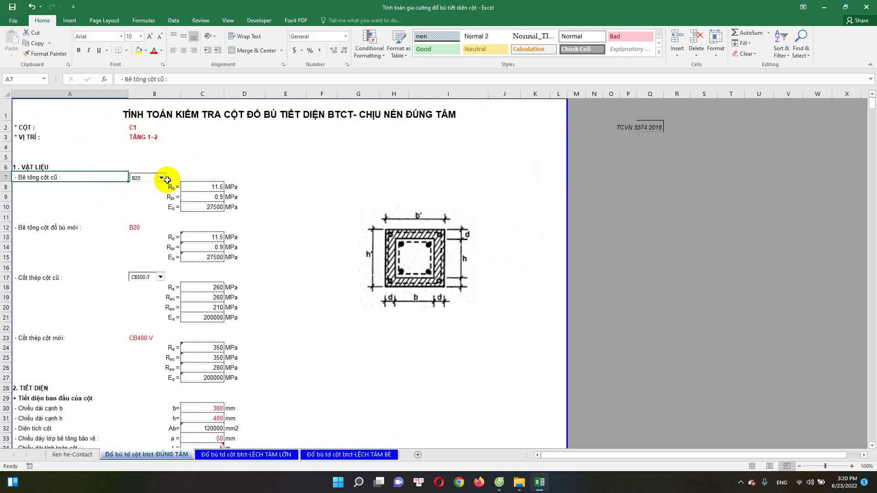
Try concrete grade B15 for the old column in B7 to see Rb, Rbt and Eb change.
click(163, 182)
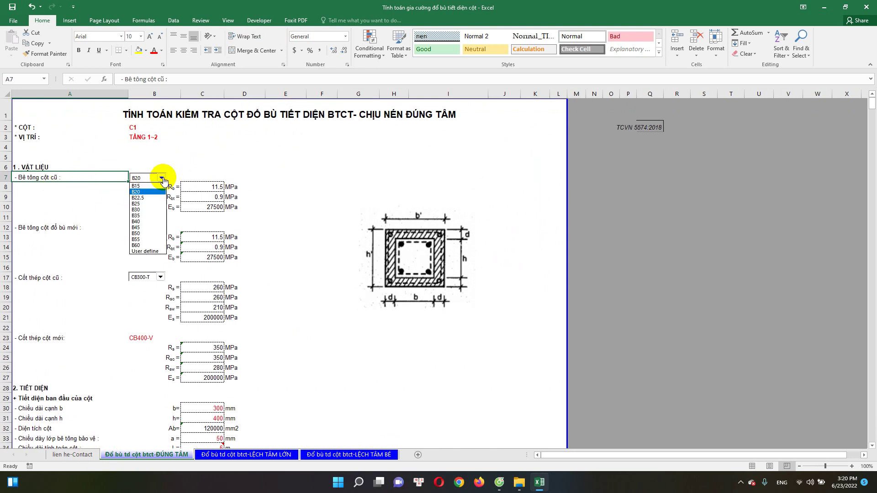
click(160, 196)
click(163, 181)
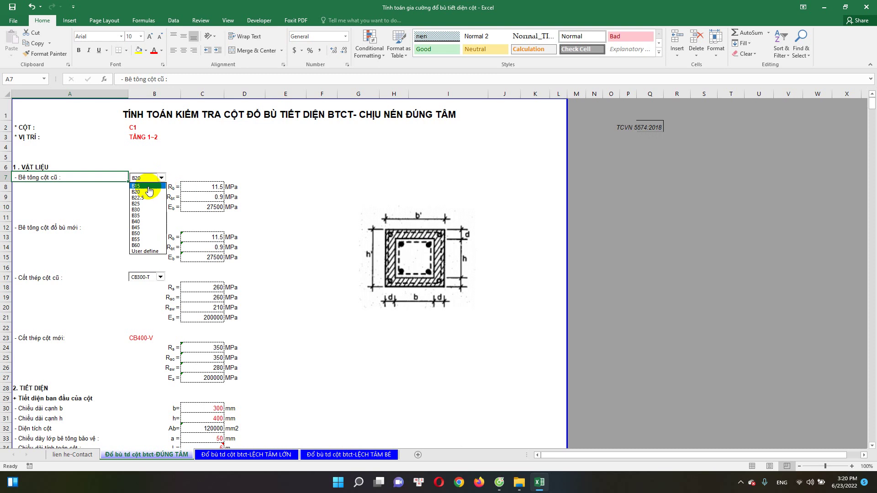
click(147, 192)
click(197, 196)
Restore the old concrete grade to B20, giving Rb 11.5, Rbt 0.9 and Eb 27500.
click(208, 208)
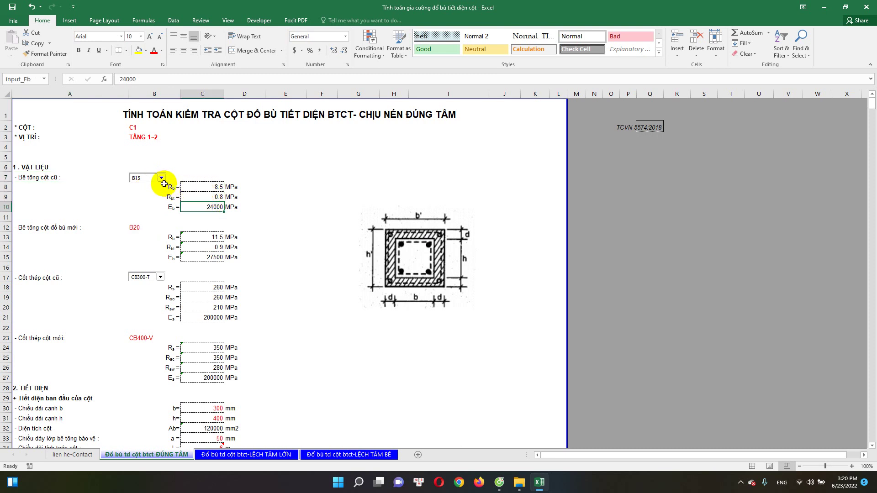
click(161, 177)
click(151, 197)
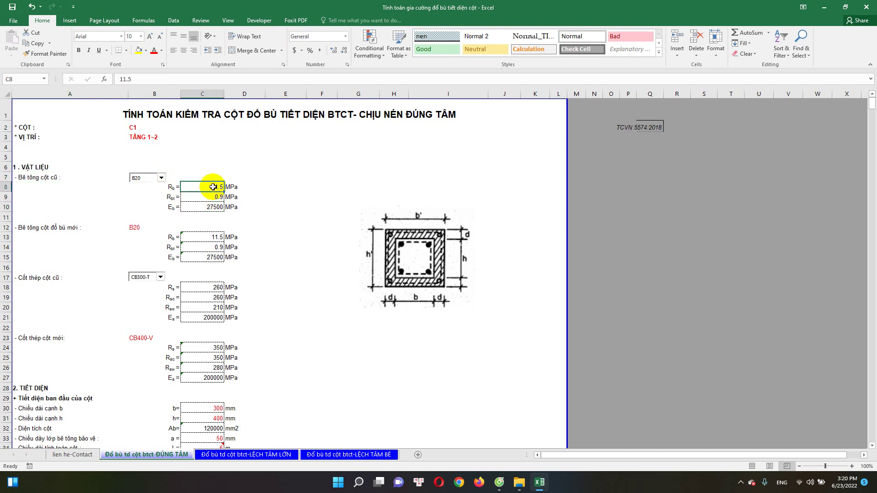
click(161, 178)
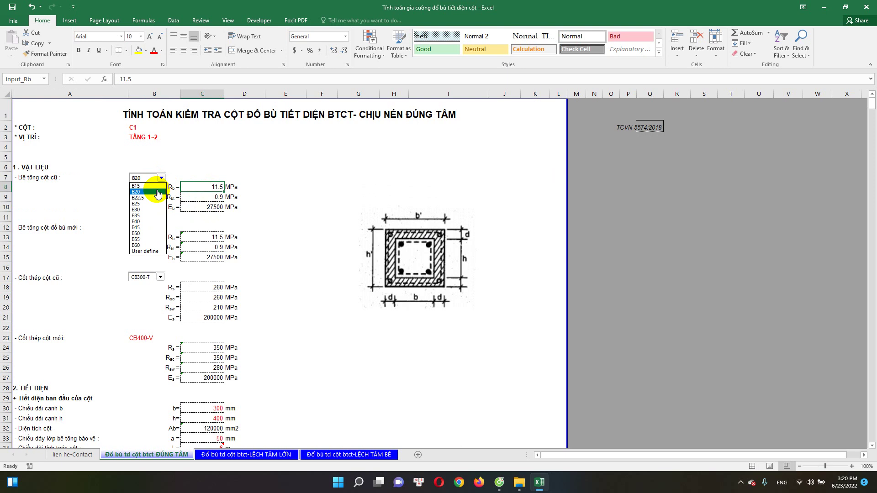
click(157, 192)
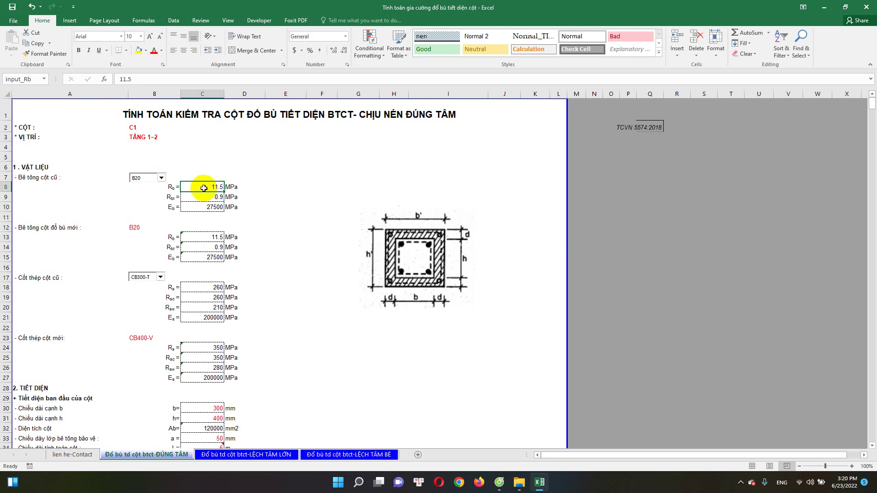
double_click(204, 188)
text(=0.8*)
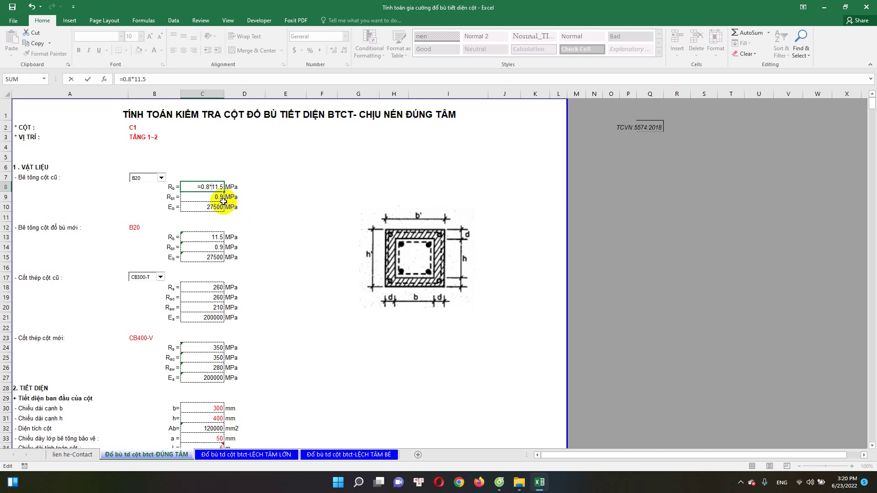
click(216, 197)
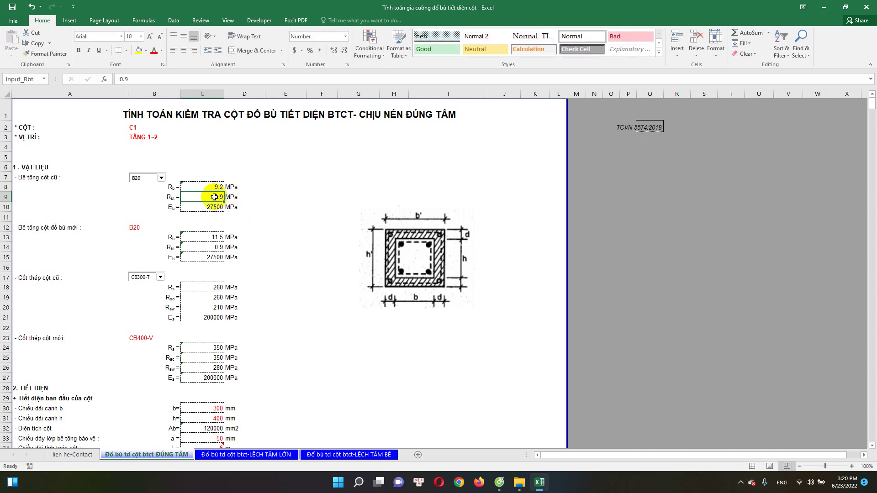
double_click(216, 197)
text(0.8*)
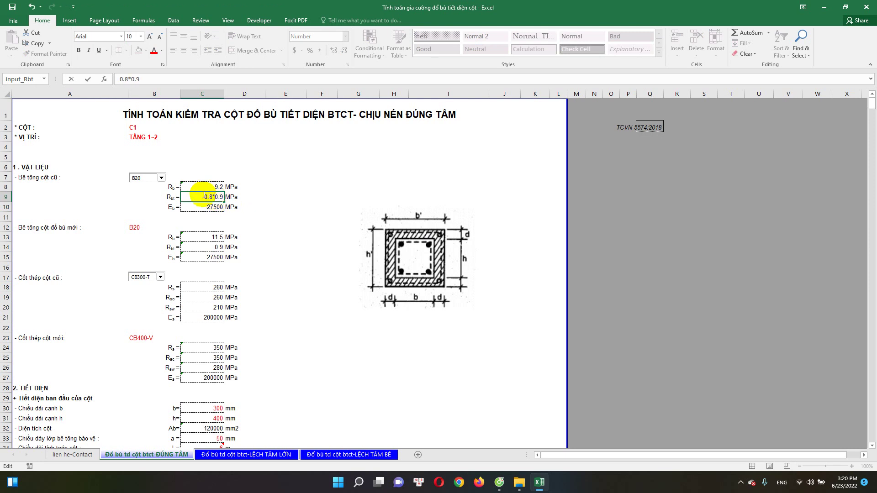
click(215, 206)
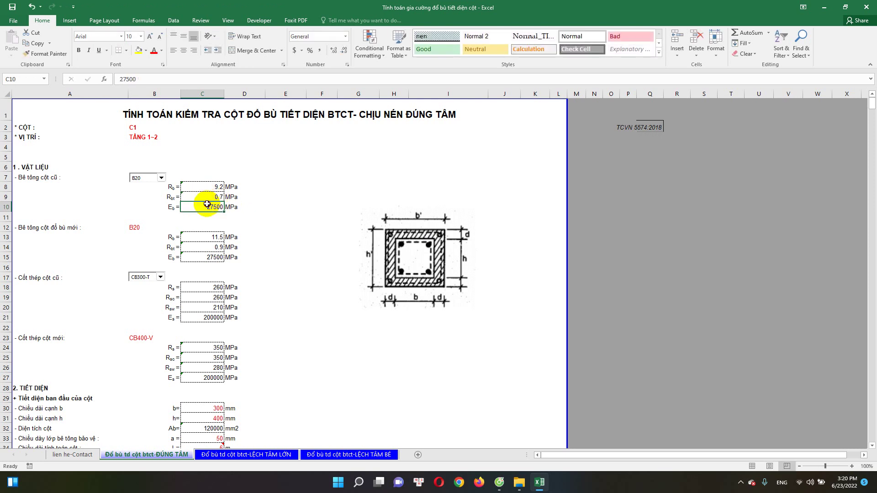
double_click(208, 207)
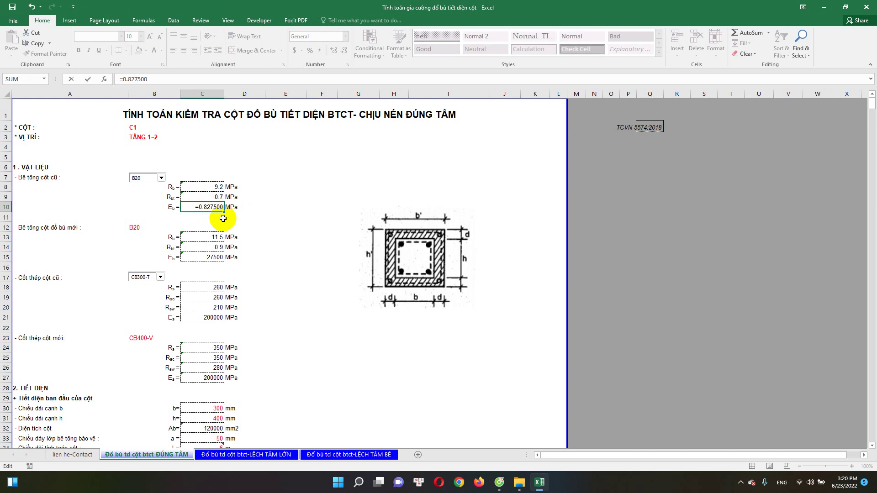
key(Return)
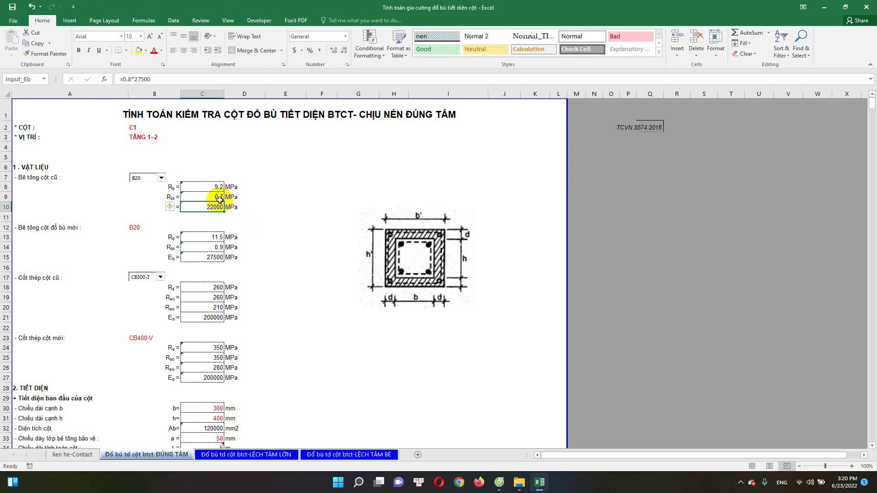
click(220, 200)
double_click(219, 186)
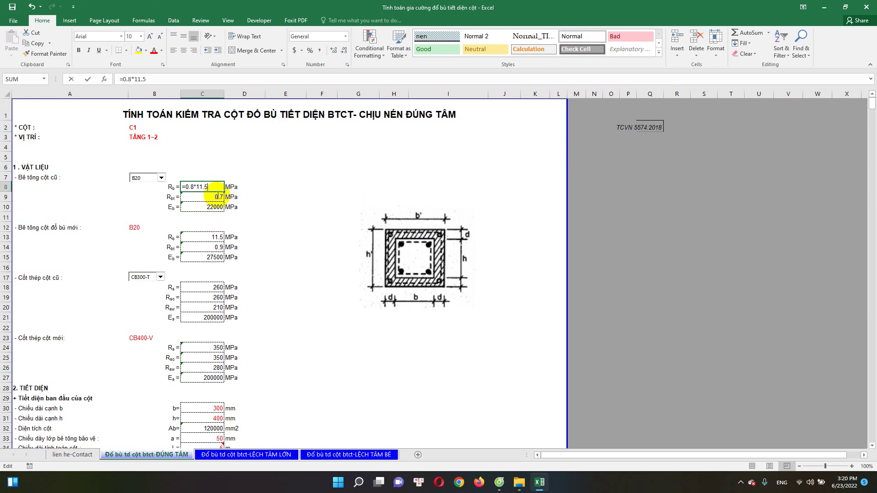
key(Escape)
key(Return)
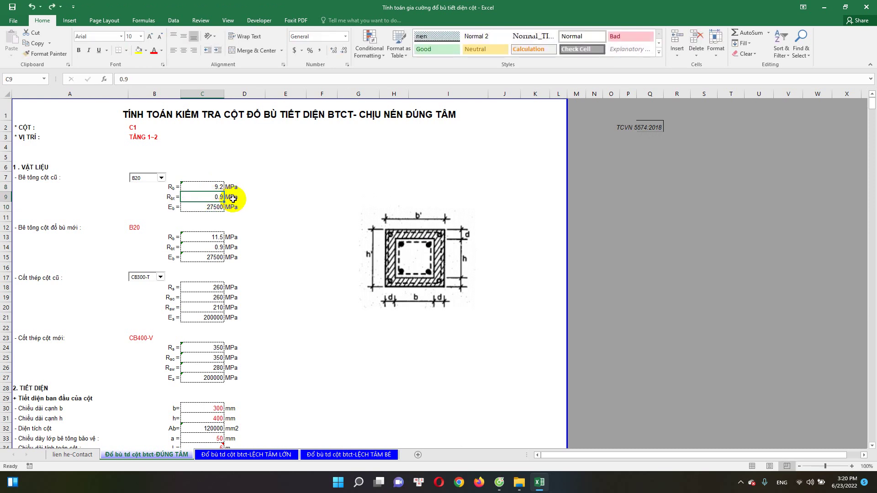
key(ctrl+z)
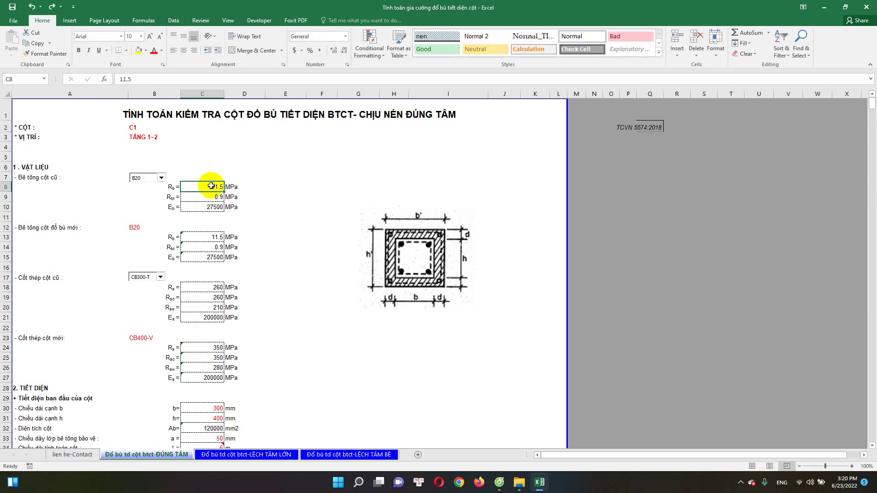
click(211, 198)
scroll(206, 203, down, 1)
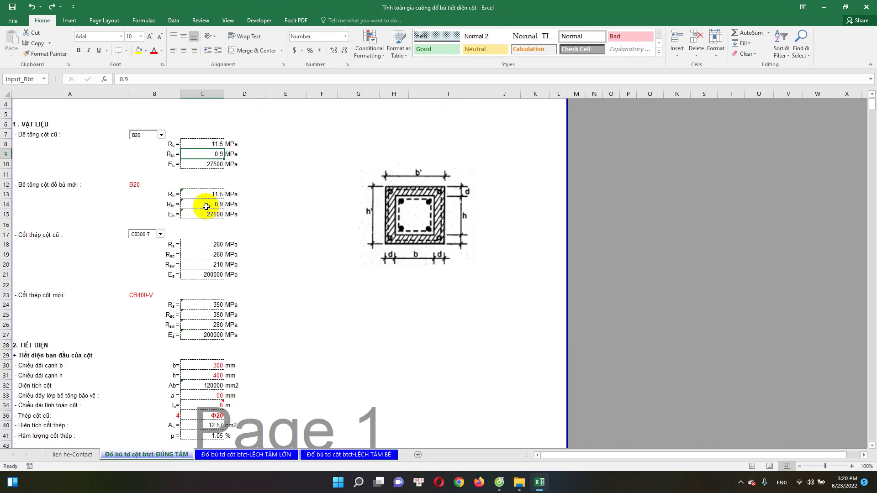
click(140, 185)
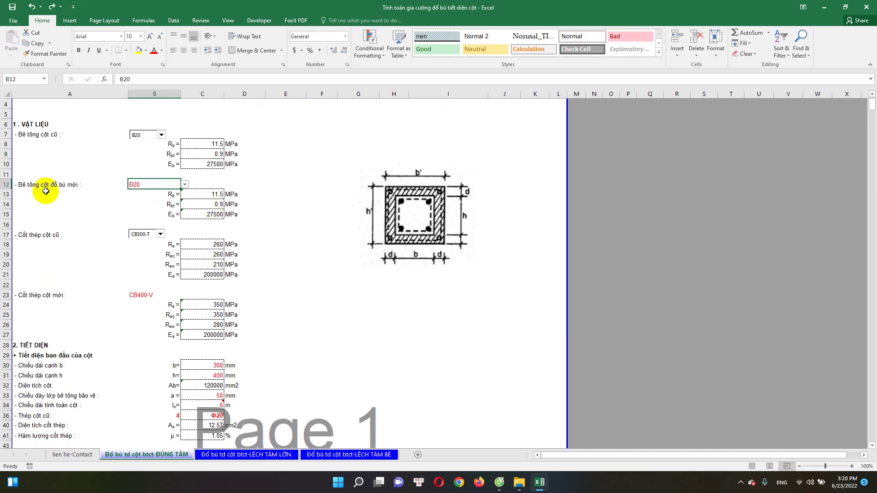
click(185, 185)
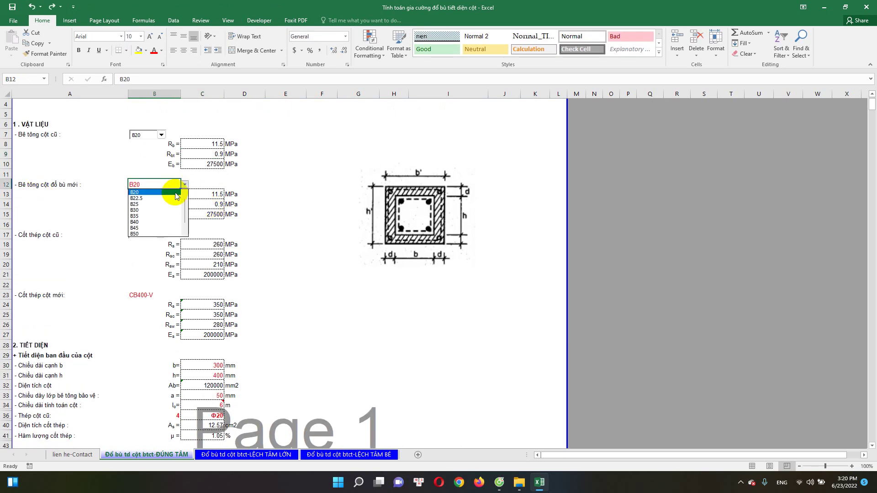
click(175, 193)
click(206, 202)
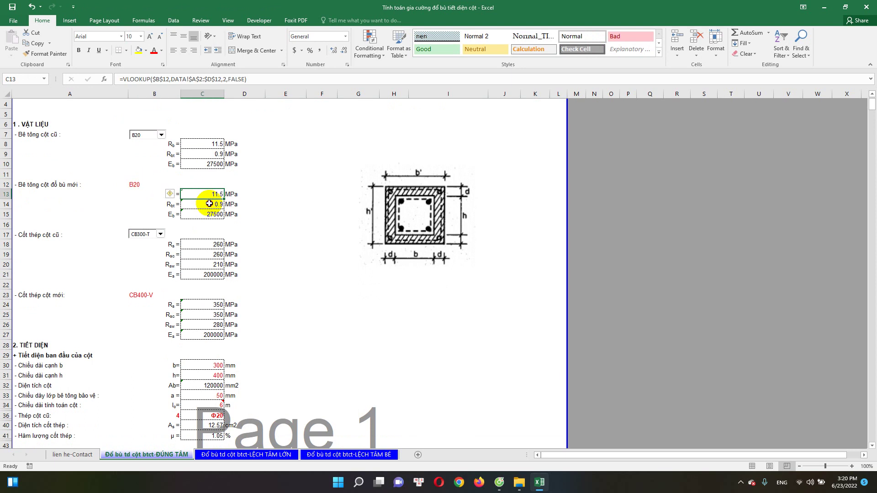
click(159, 185)
click(185, 184)
click(183, 195)
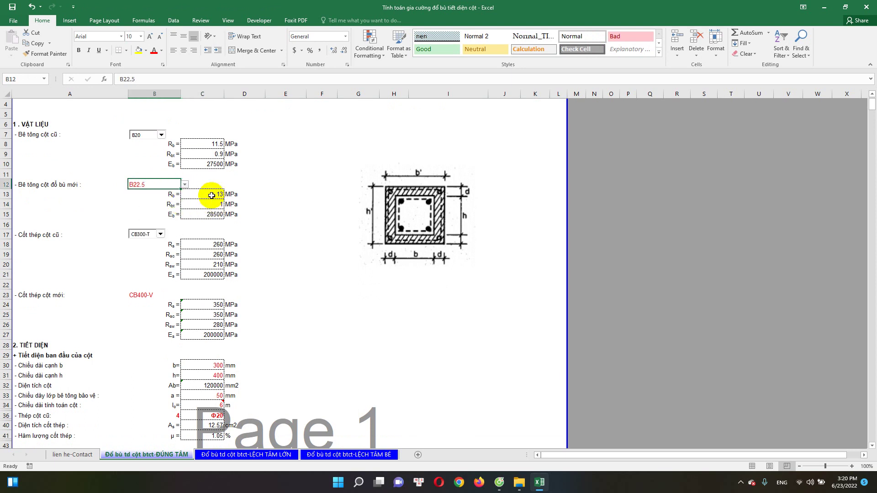
click(185, 184)
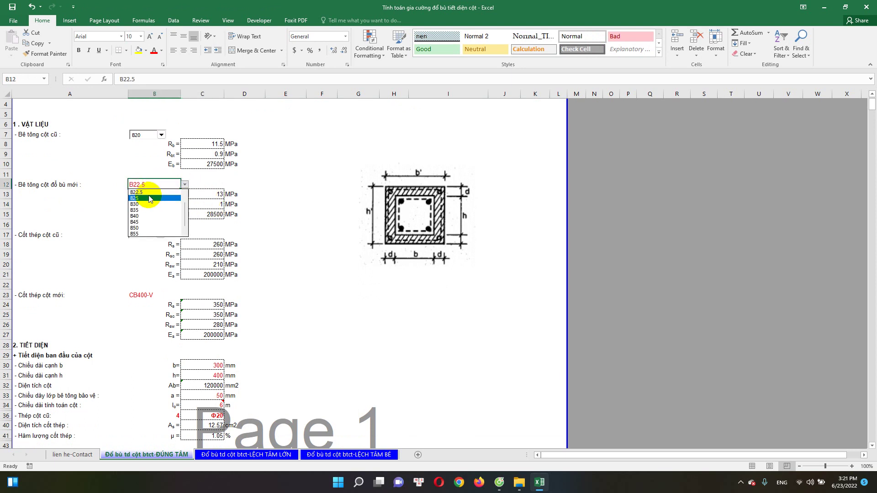
click(183, 204)
click(179, 196)
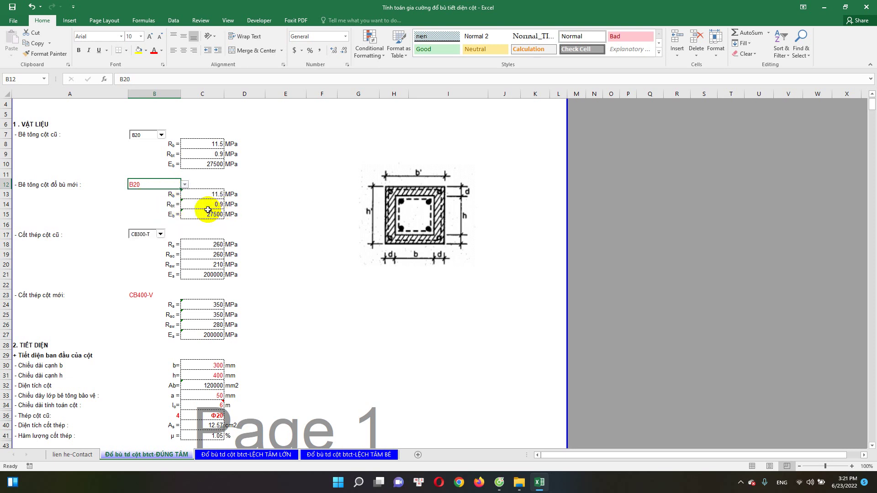
click(204, 213)
scroll(183, 219, down, 1)
Try CB240-T for the old reinforcement in B17, then revert it to CB300-T.
click(161, 205)
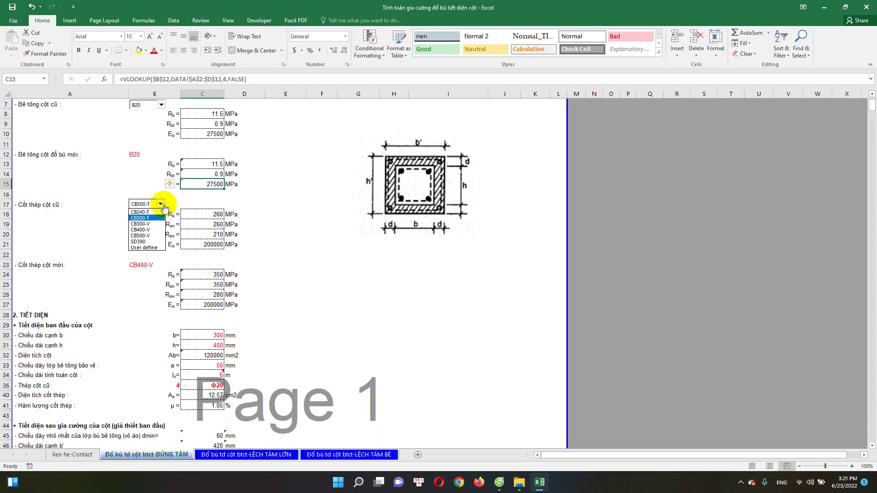
click(159, 212)
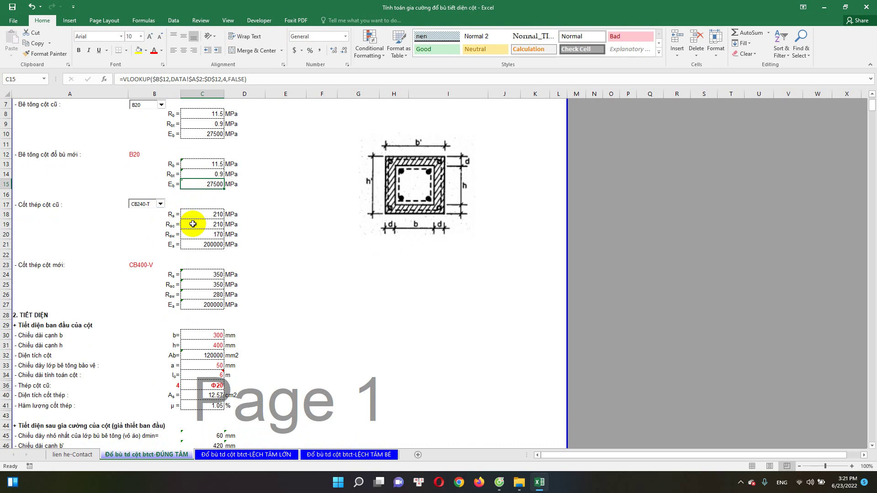
click(208, 216)
click(161, 206)
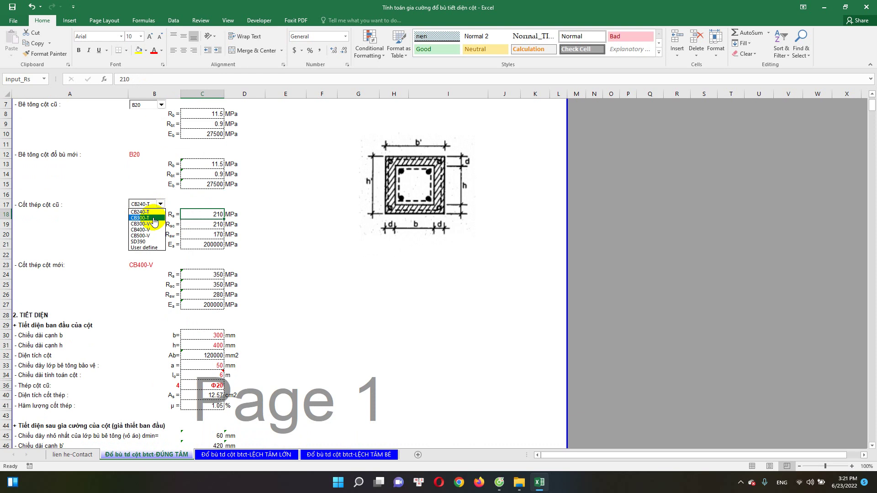
click(154, 218)
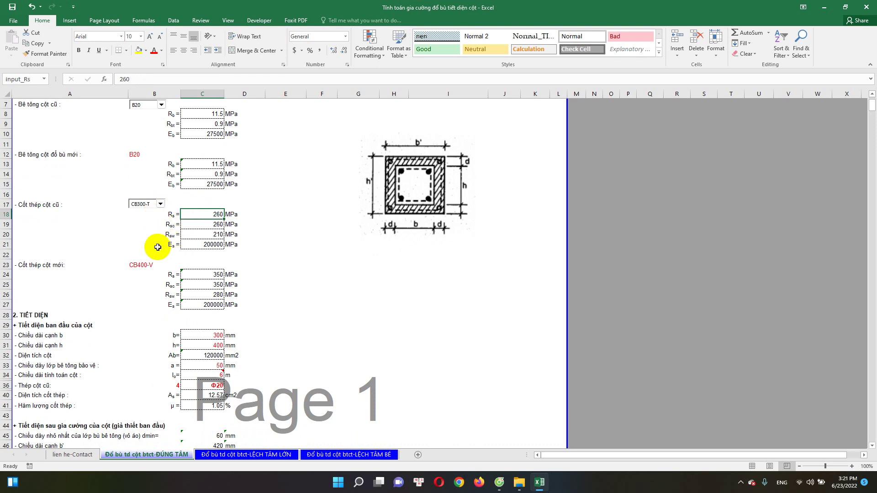
Set the old reinforcement to CB240-T (Rs, Rsc 210 MPa, Rsw 170 MPa) and check the new-steel entries.
click(152, 265)
scroll(174, 239, down, 2)
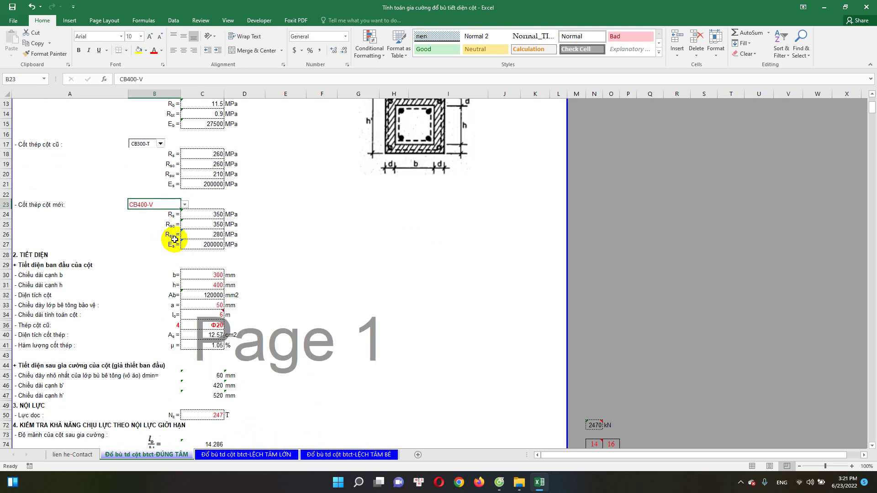
click(185, 205)
click(166, 231)
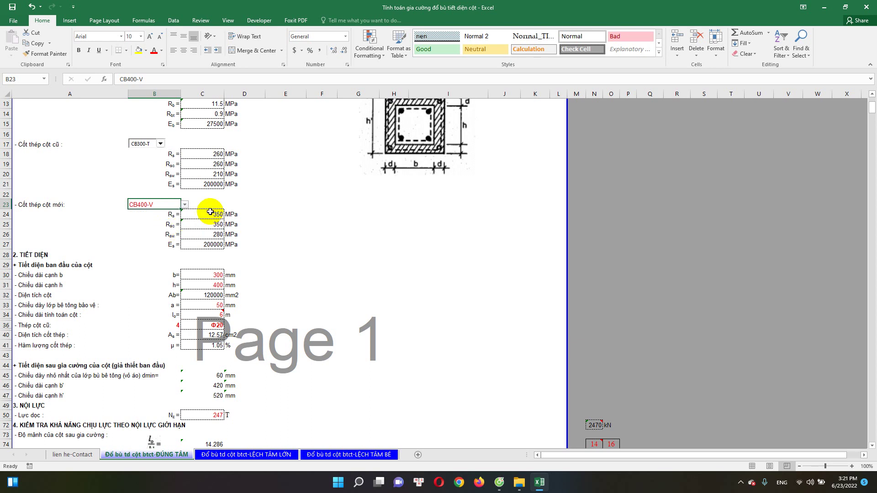
click(160, 143)
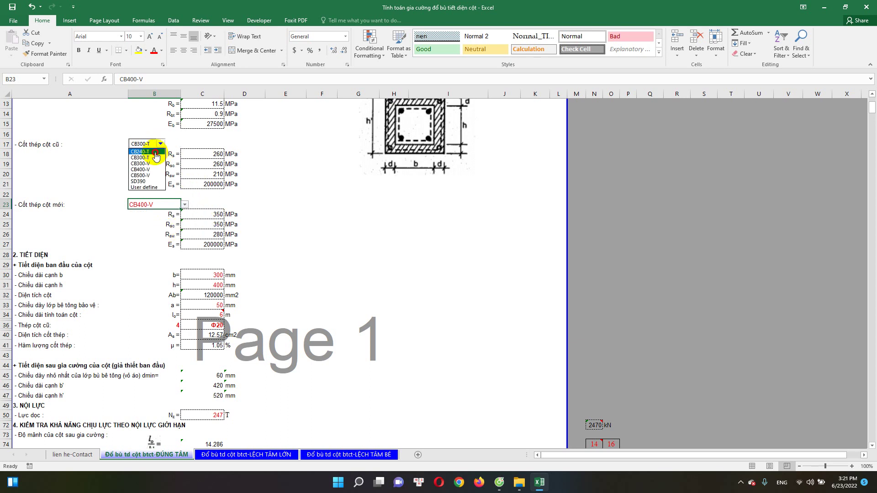
click(156, 152)
click(201, 165)
scroll(196, 200, down, 2)
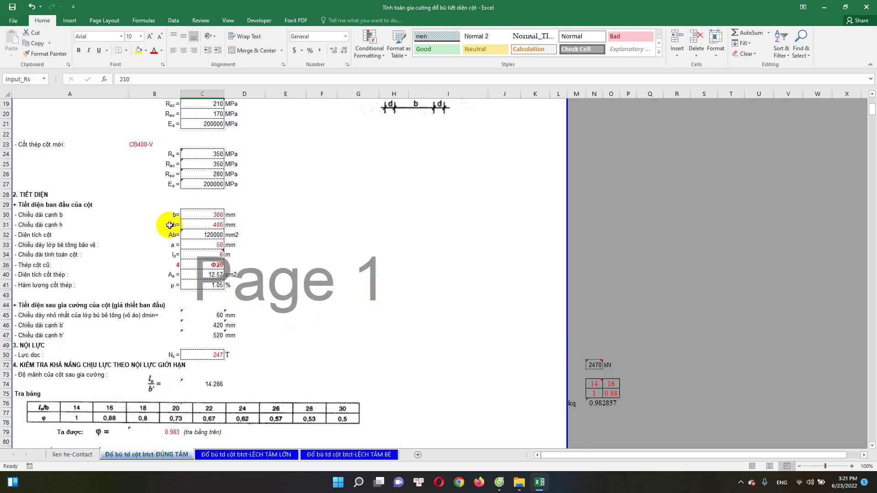
click(144, 155)
scroll(135, 214, up, 1)
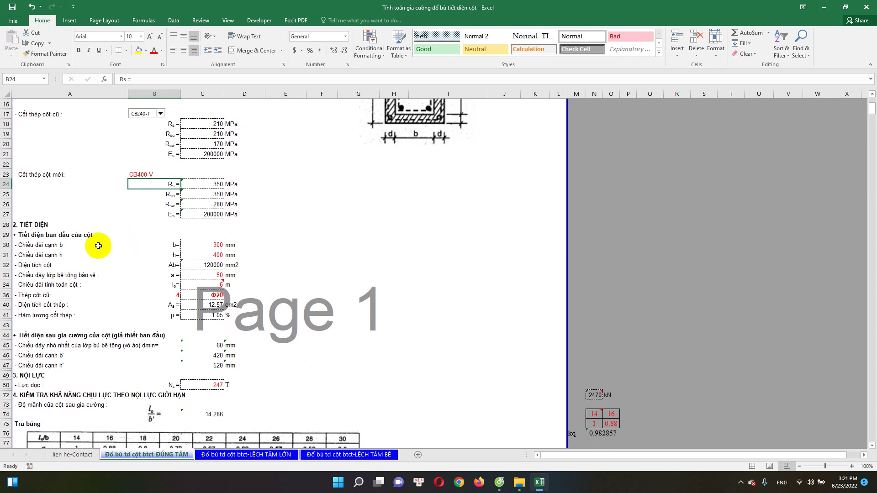
scroll(180, 235, down, 2)
click(212, 185)
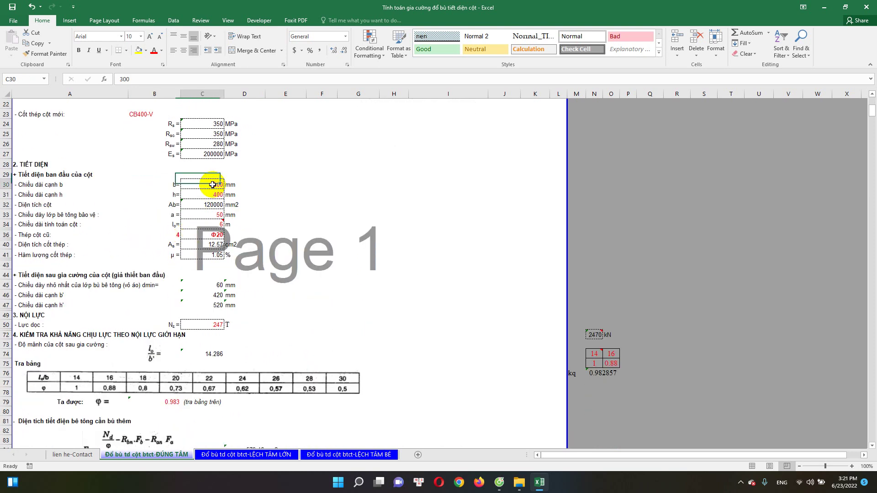
scroll(59, 231, up, 2)
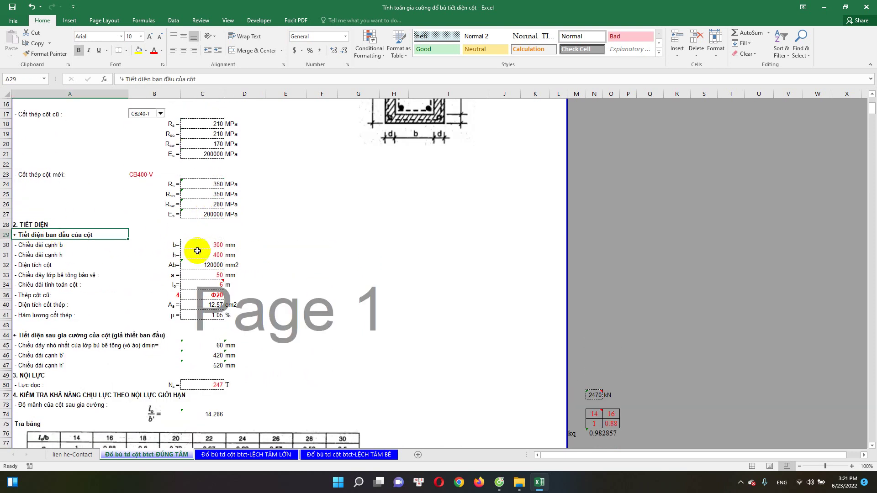
scroll(205, 253, up, 4)
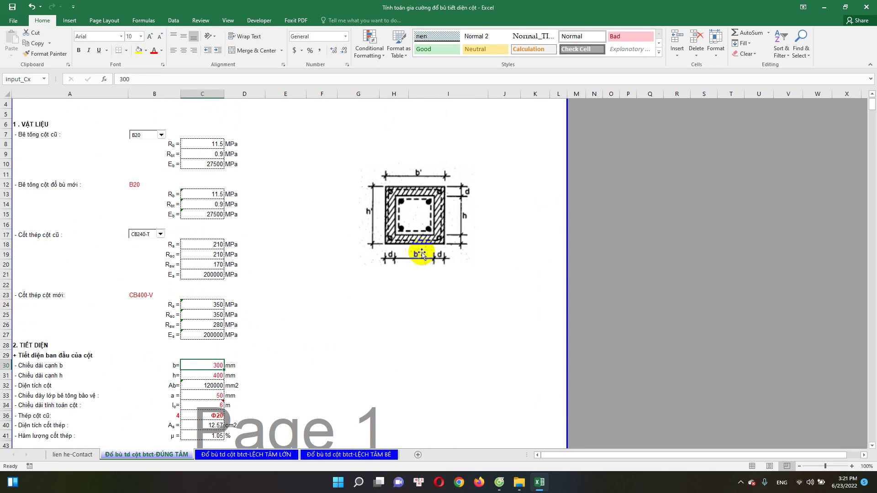
scroll(457, 223, down, 2)
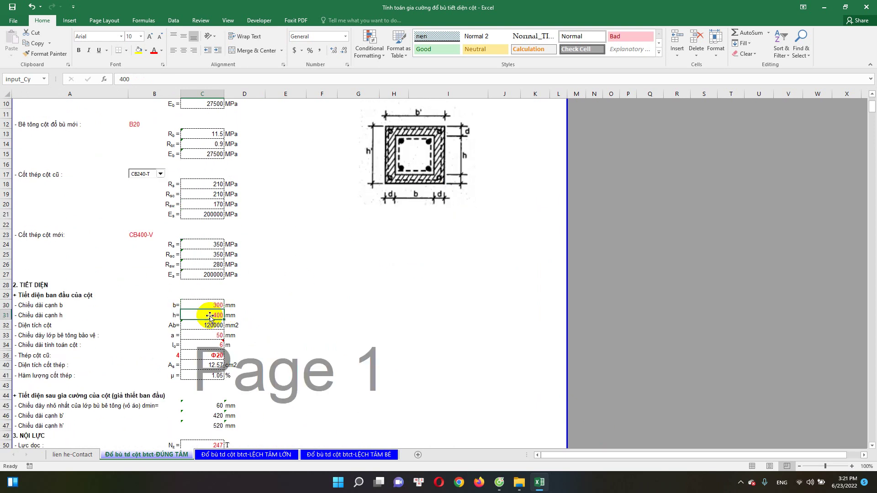
scroll(209, 317, down, 2)
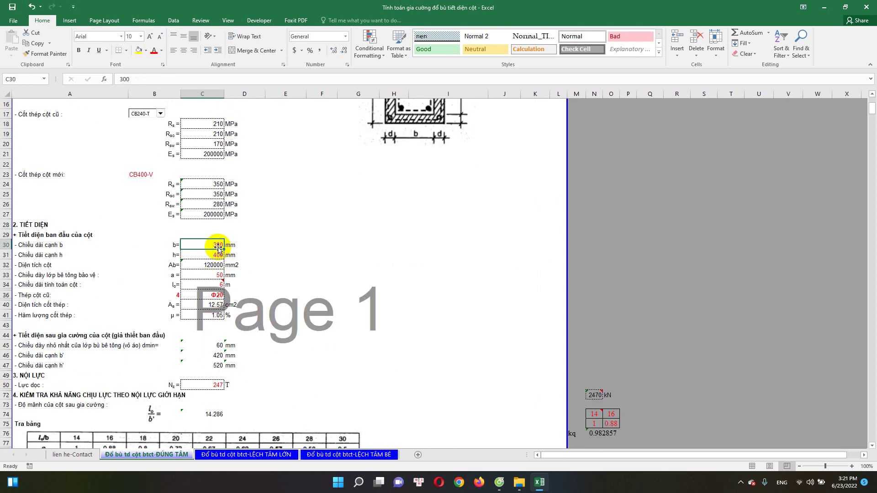
click(211, 264)
scroll(213, 253, down, 1)
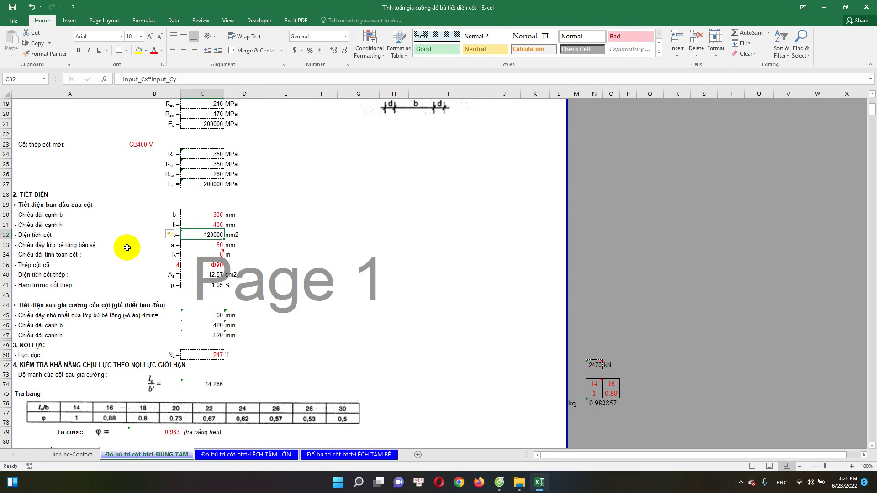
click(215, 246)
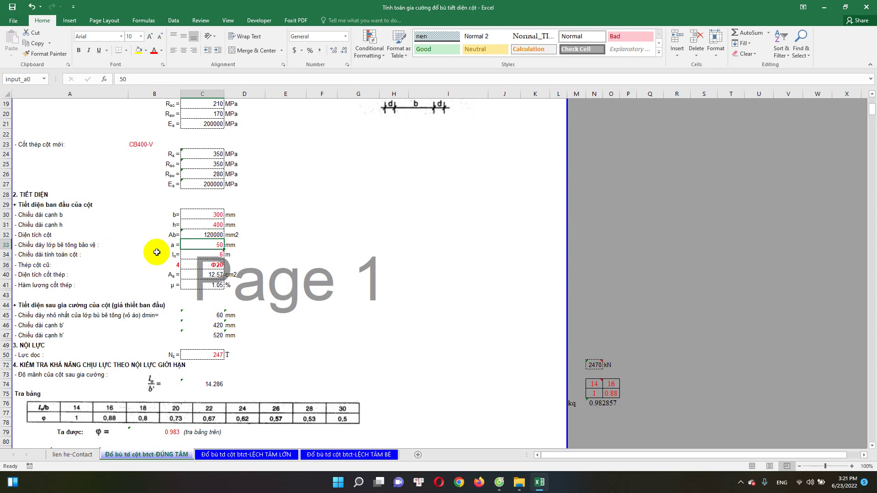
click(212, 255)
scroll(128, 269, down, 1)
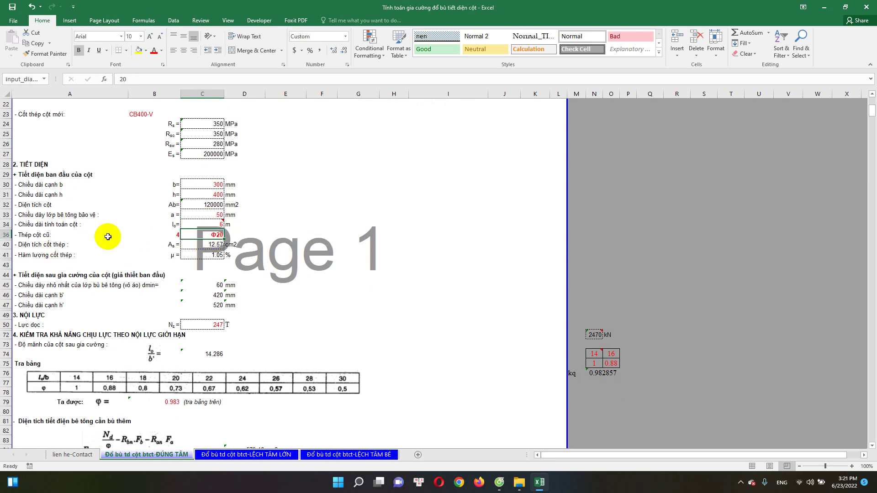
drag(174, 235, 214, 234)
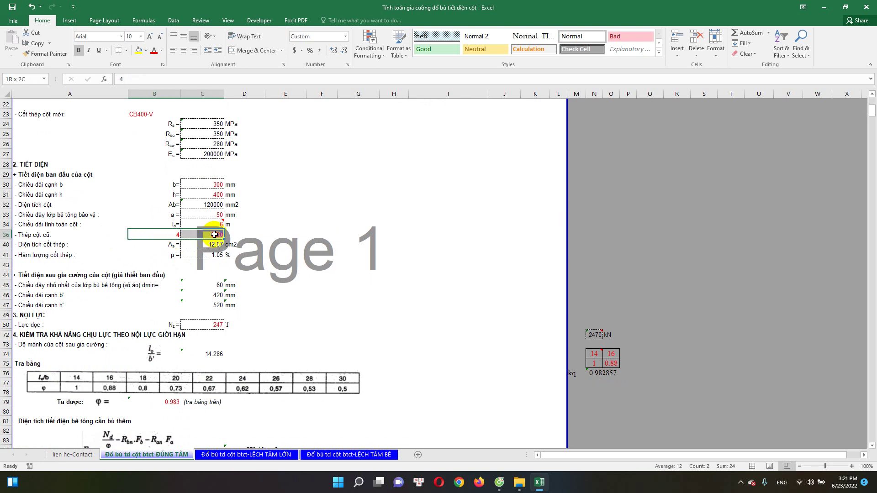
click(188, 252)
scroll(188, 263, down, 1)
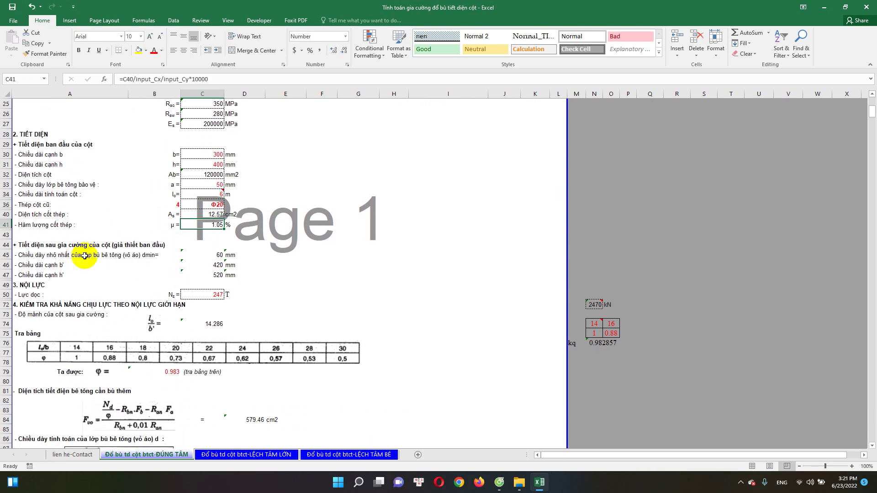
click(28, 246)
scroll(123, 255, down, 1)
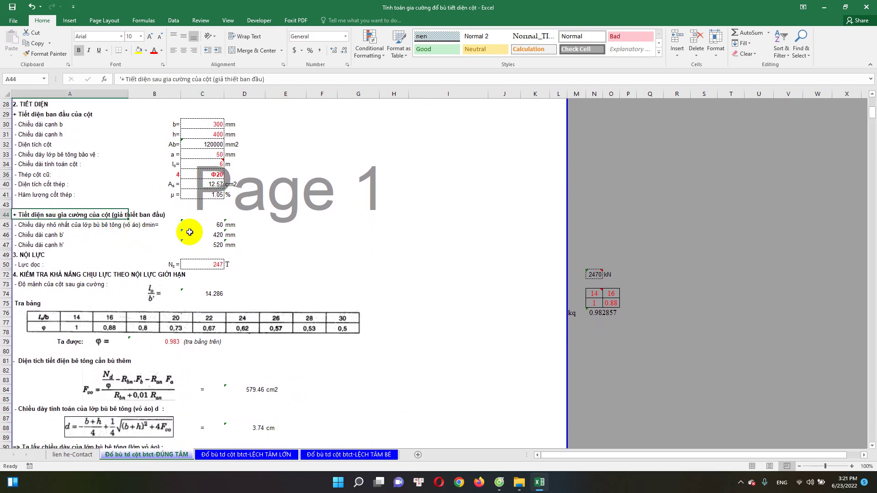
click(213, 224)
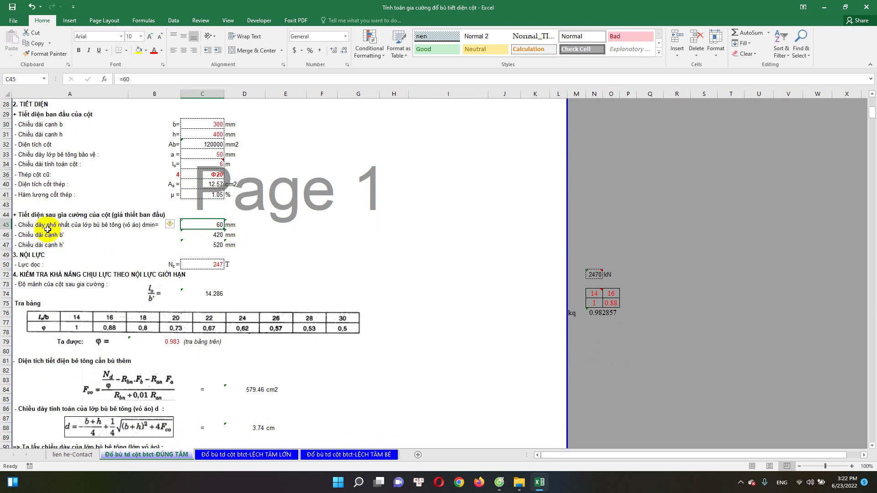
click(214, 225)
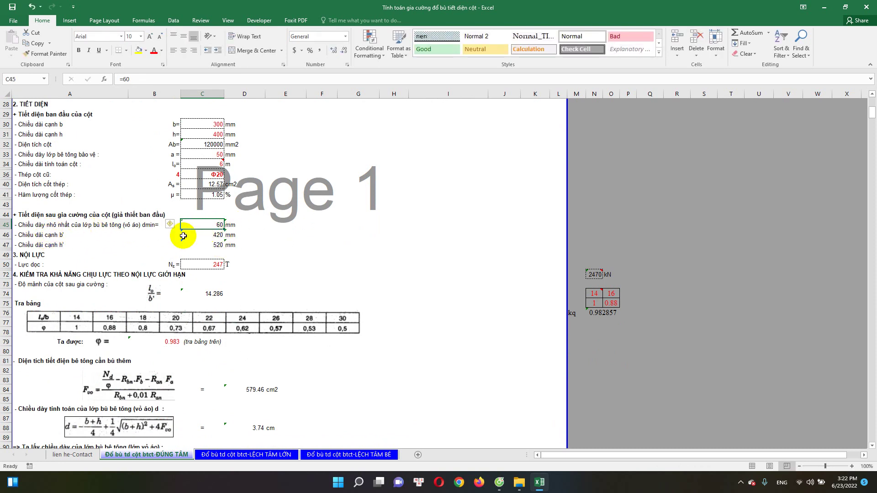
click(216, 235)
scroll(209, 240, up, 4)
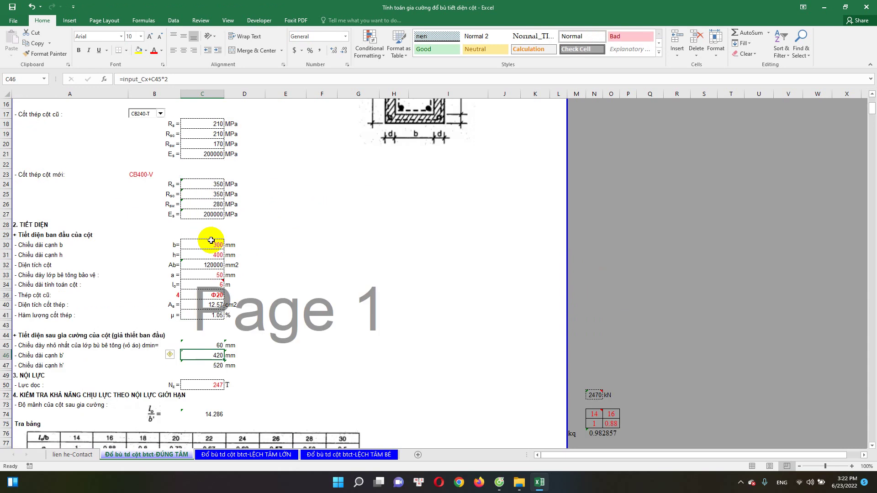
scroll(219, 147, up, 4)
scroll(215, 303, down, 3)
scroll(215, 320, down, 1)
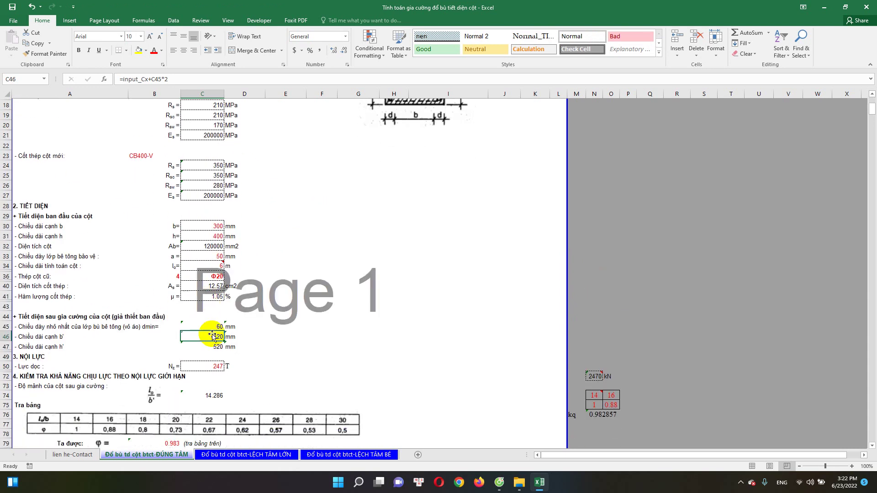
scroll(218, 334, down, 1)
scroll(221, 316, down, 2)
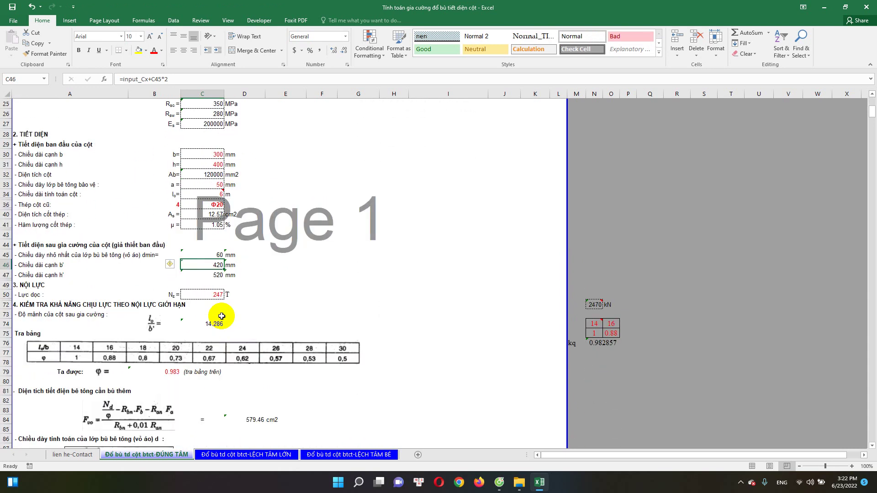
click(215, 275)
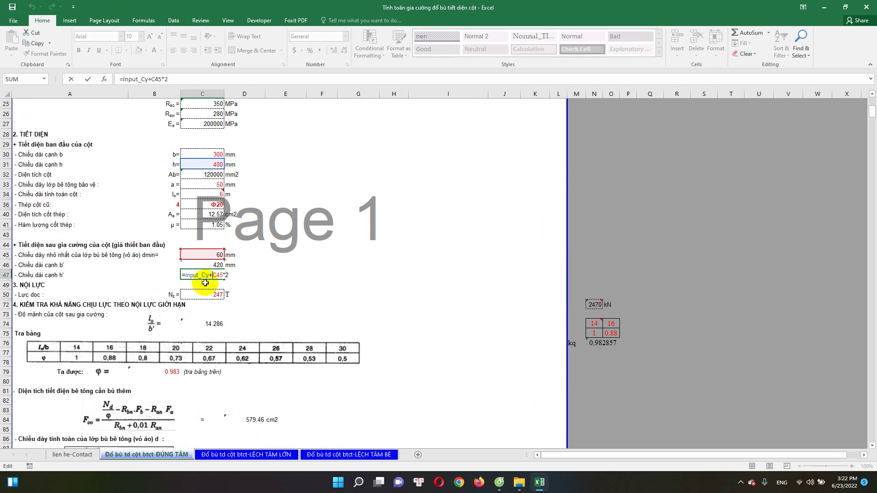
scroll(287, 256, up, 3)
scroll(362, 215, up, 5)
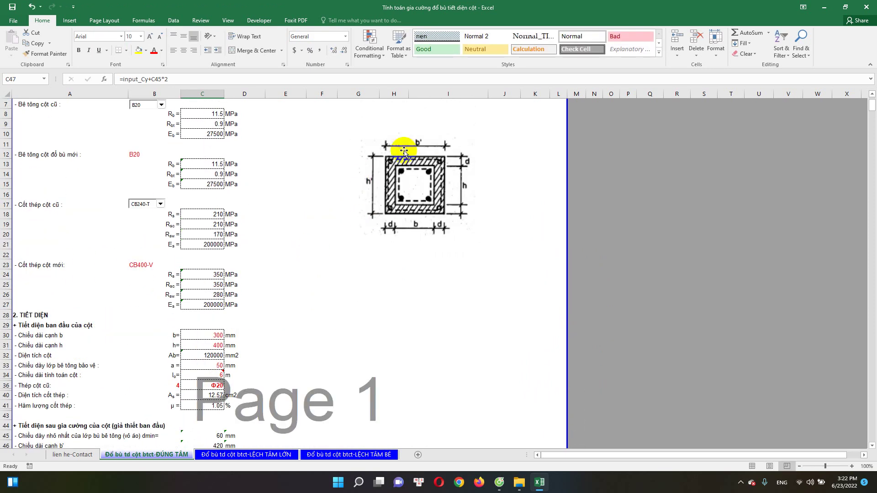
scroll(212, 335, down, 3)
scroll(212, 335, down, 4)
scroll(206, 328, up, 4)
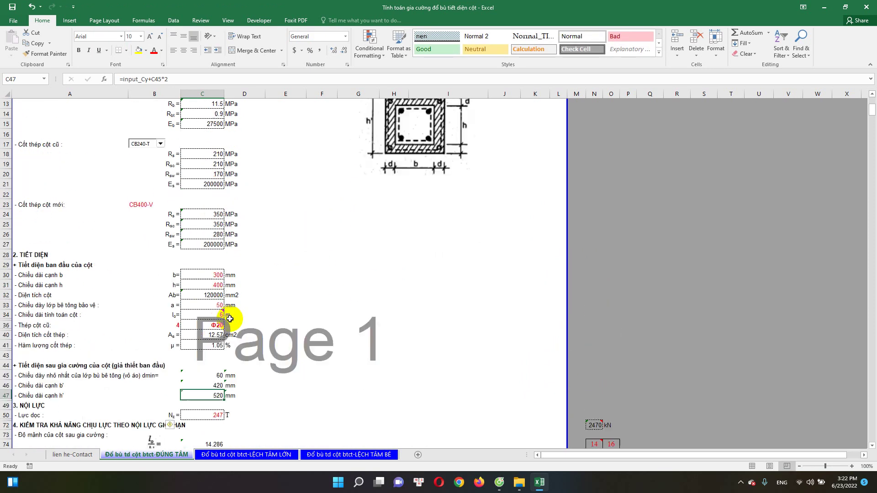
scroll(231, 322, up, 4)
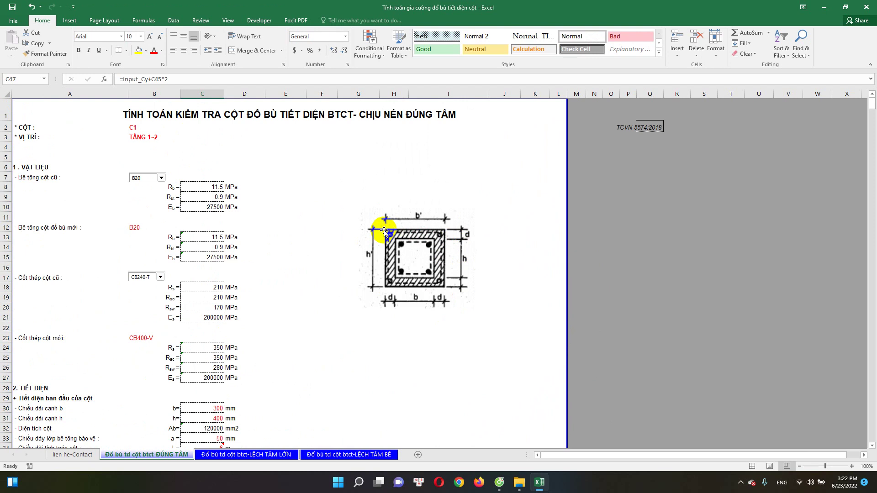
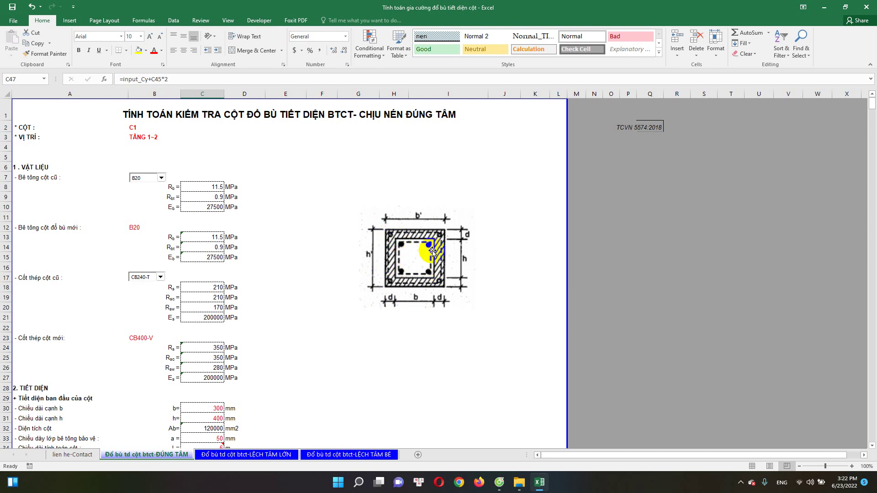
Scroll down the axial sheet and check the 247 axial load input.
scroll(283, 352, down, 4)
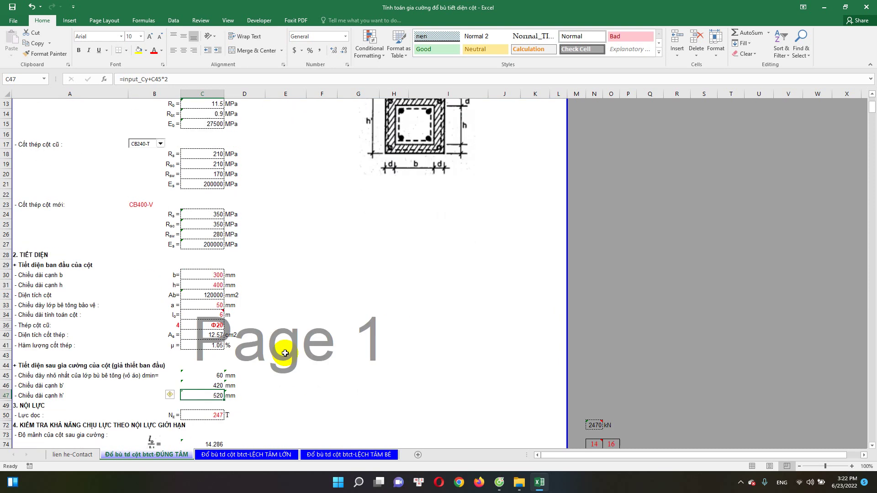
scroll(205, 363, down, 4)
scroll(208, 358, down, 2)
scroll(213, 350, down, 2)
scroll(217, 348, down, 1)
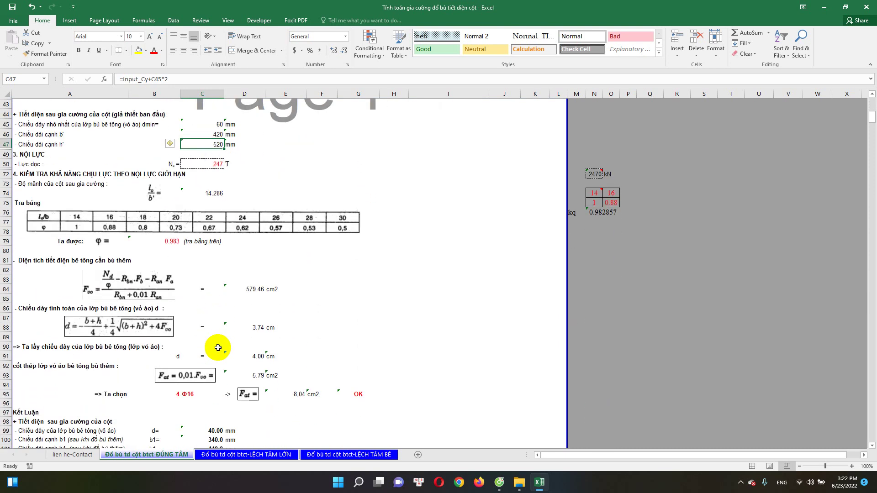
click(203, 164)
scroll(204, 178, up, 1)
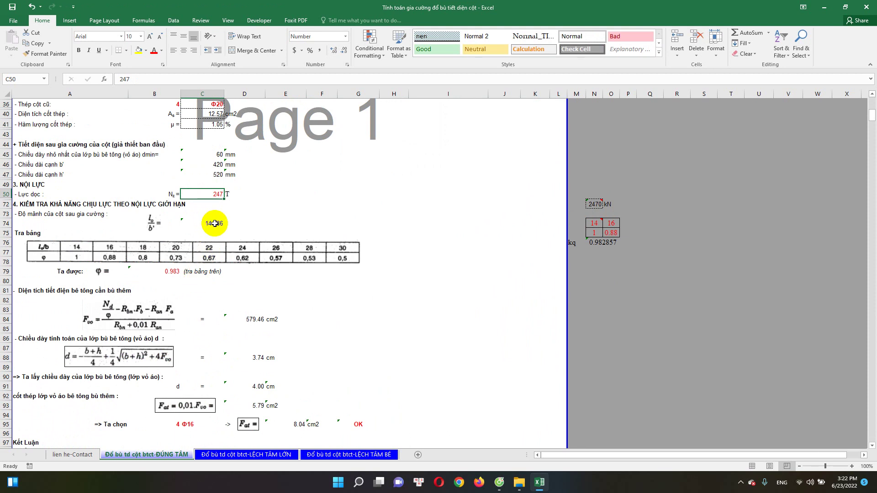
View the slenderness ratio formula without changing it.
click(215, 223)
double_click(215, 223)
key(Escape)
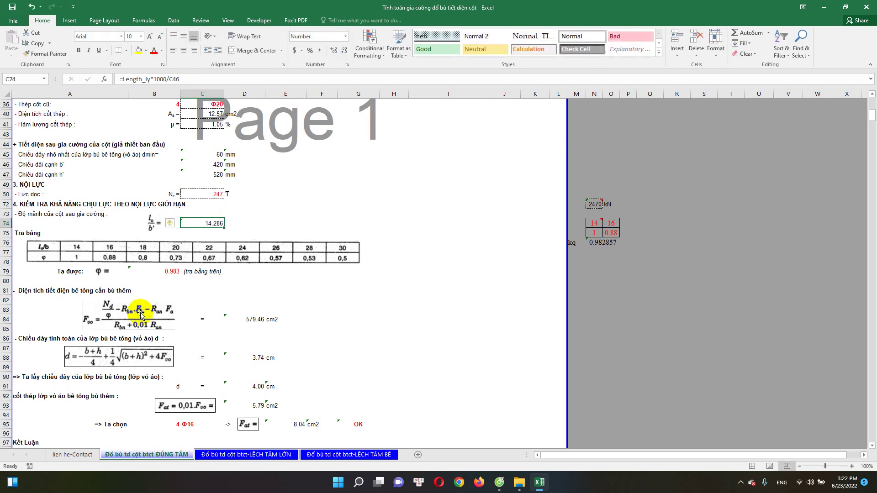
Trace the 0.983 φ value to the helper table's slenderness bound 14, then switch to the browser.
click(174, 272)
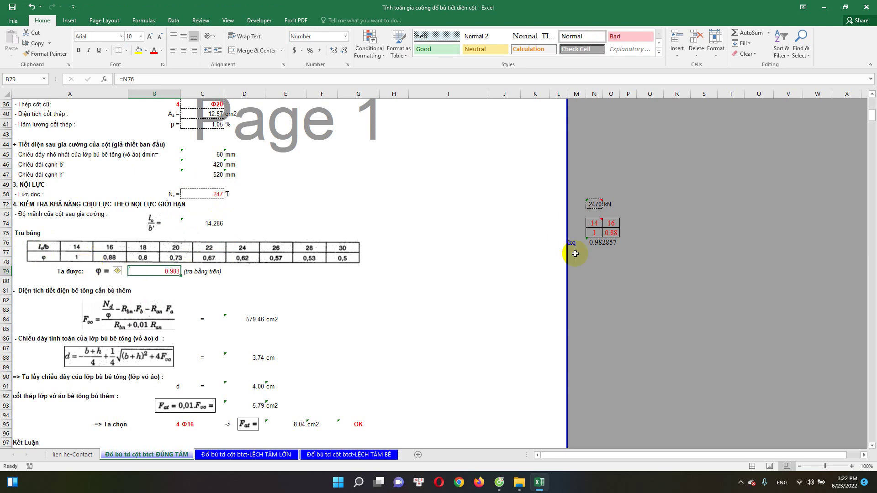
click(597, 242)
click(171, 271)
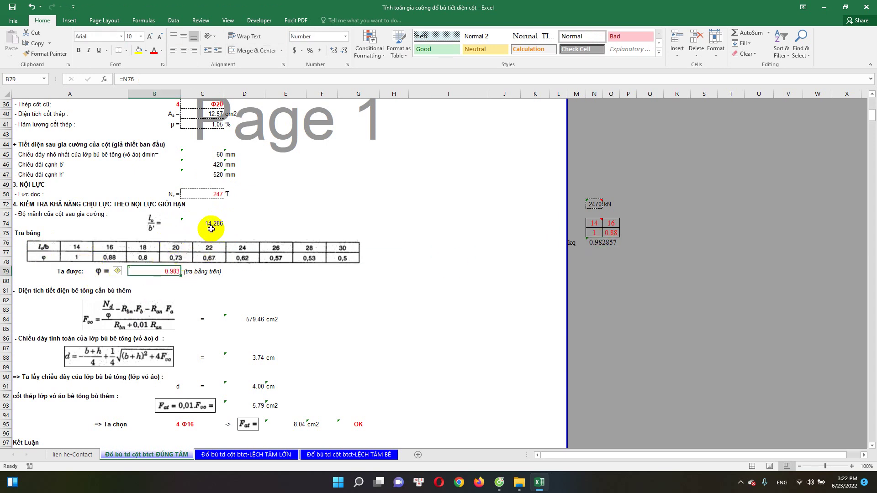
click(597, 224)
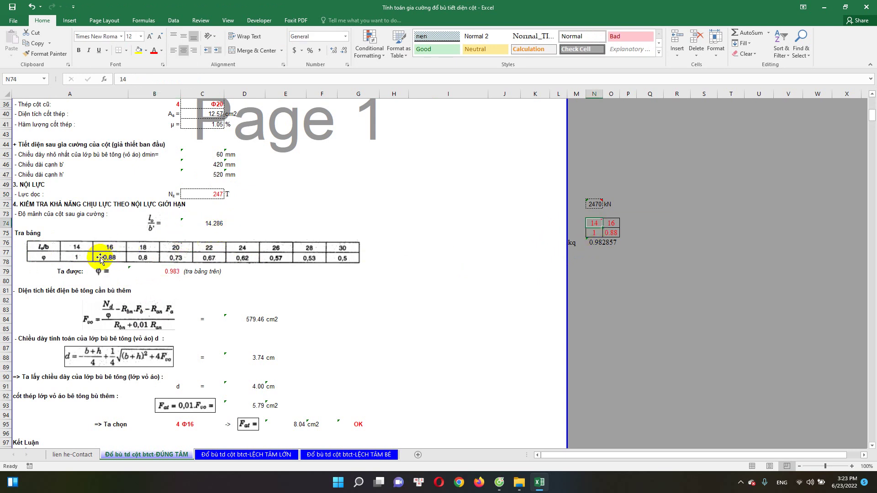
click(499, 482)
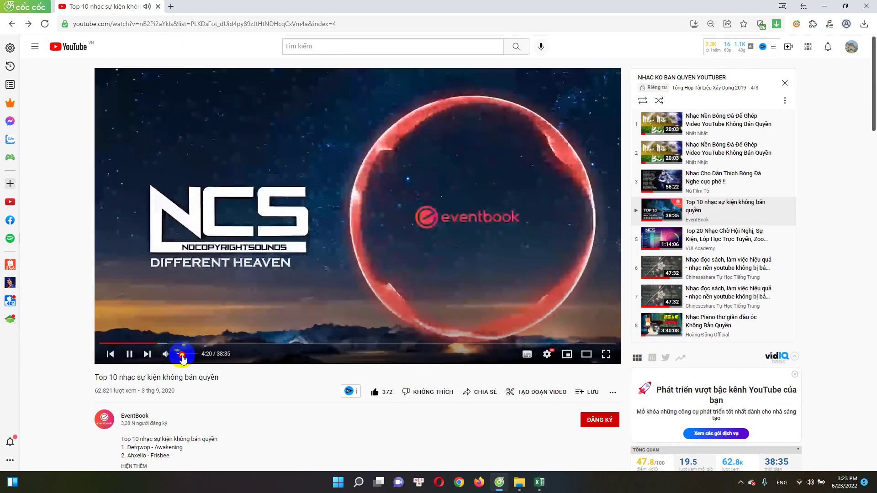
Minimize the YouTube browser to return to the workbook's φ interpolation.
click(825, 7)
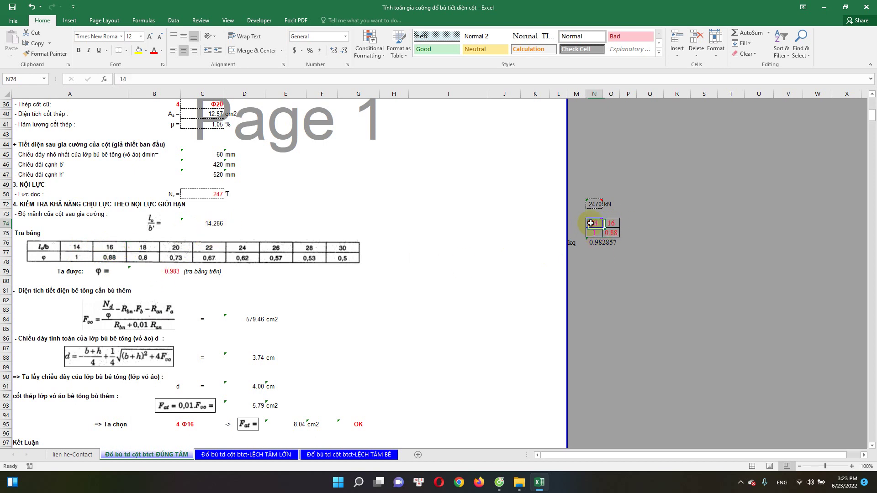
click(610, 223)
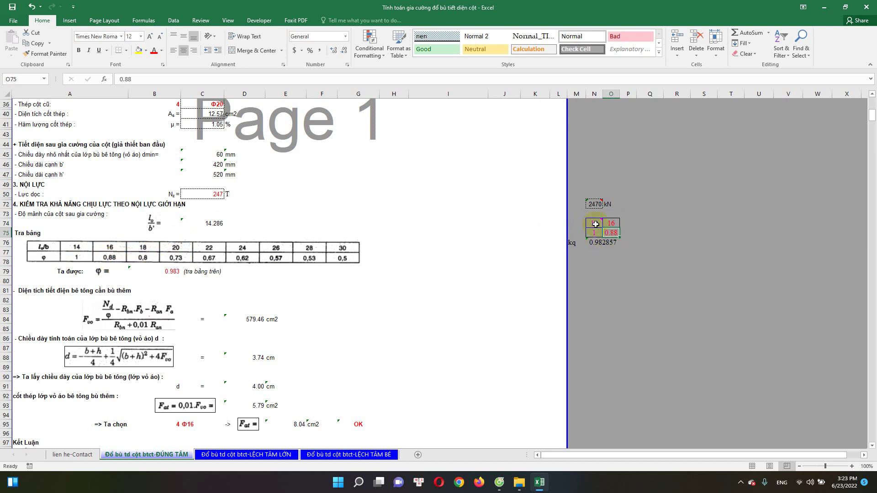
double_click(602, 242)
key(Escape)
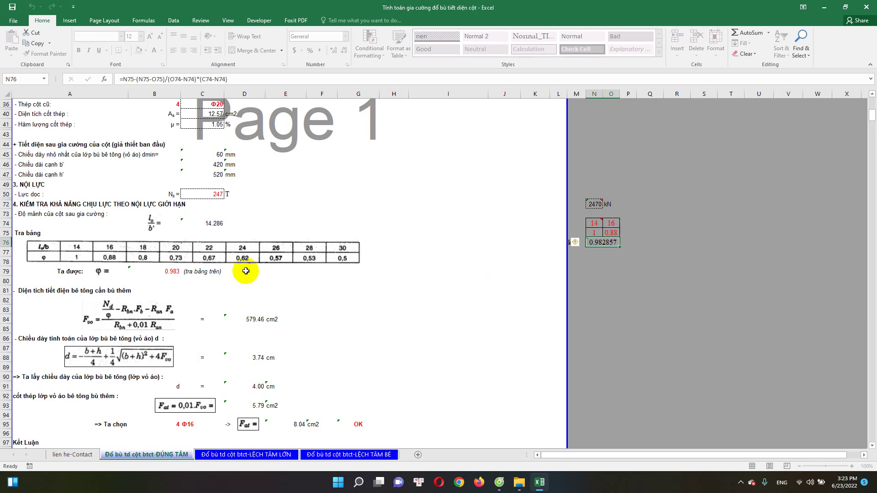
click(169, 272)
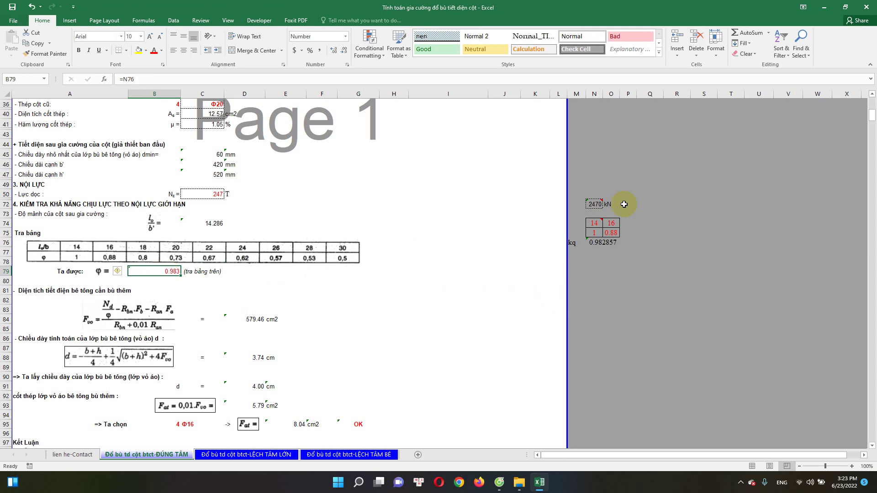
drag(591, 222, 637, 242)
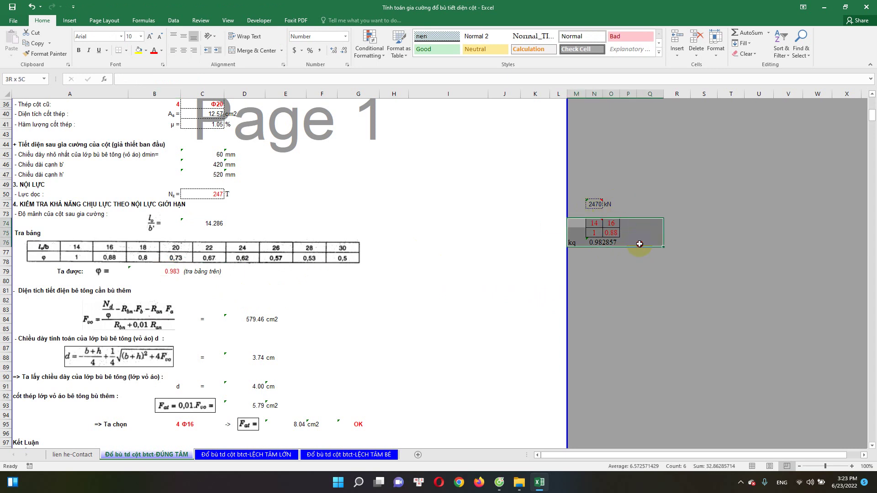
click(600, 222)
mouse_move(594, 223)
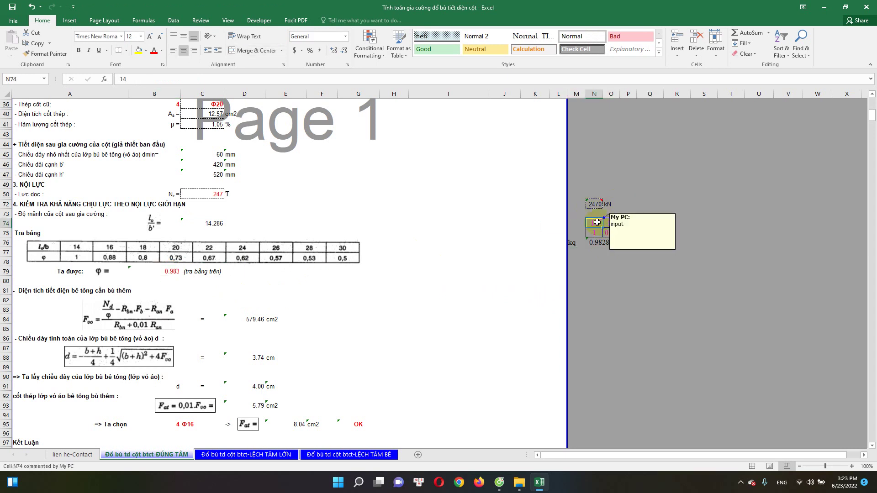
scroll(352, 297, down, 1)
scroll(363, 289, down, 1)
scroll(244, 268, down, 1)
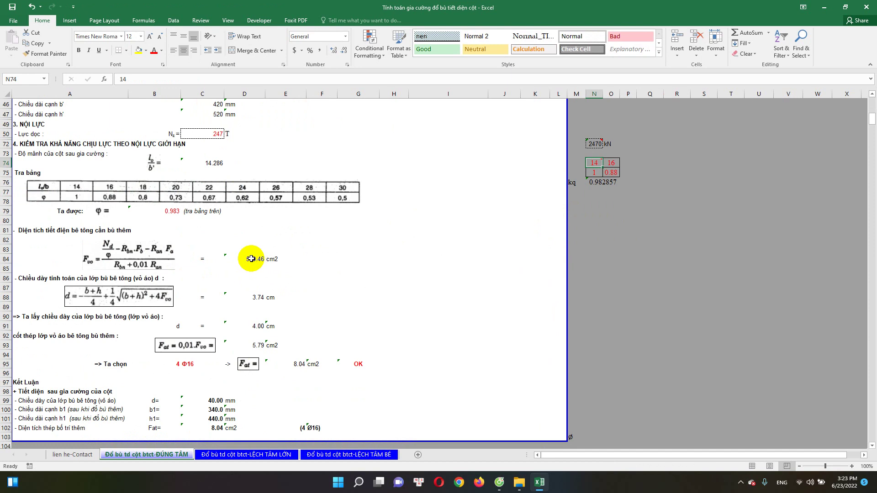
double_click(250, 259)
key(Escape)
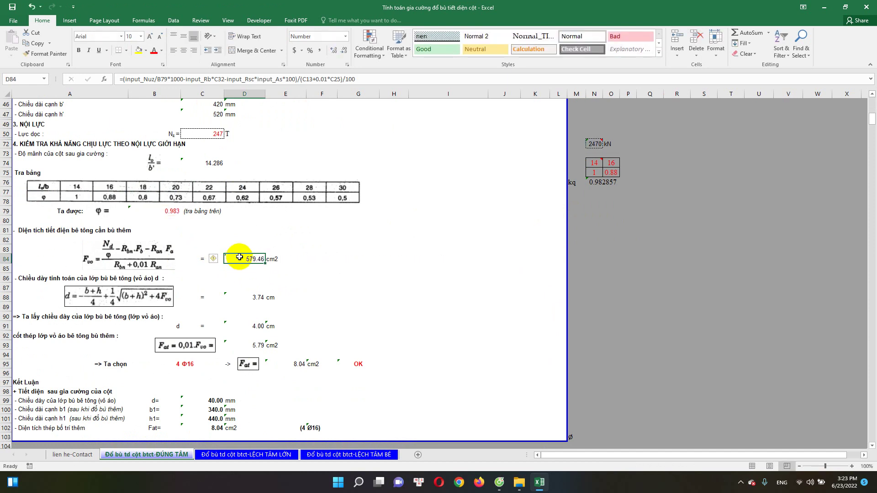
double_click(239, 257)
key(Escape)
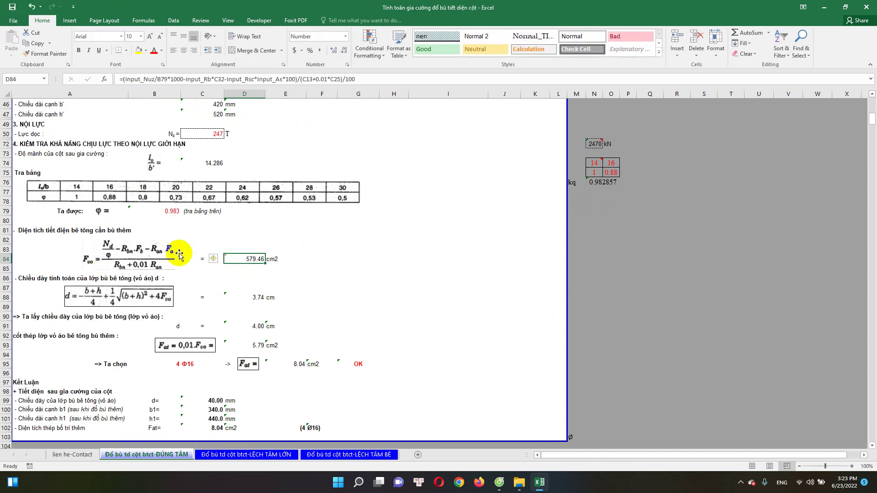
double_click(259, 297)
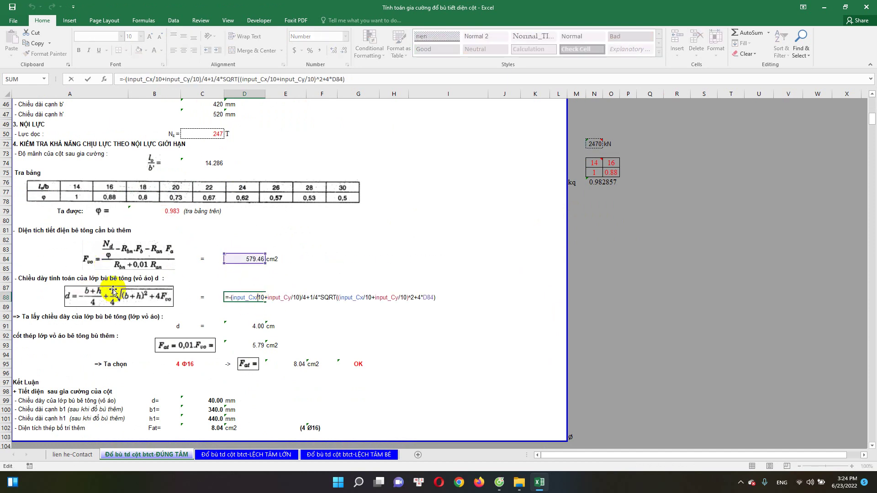
key(Escape)
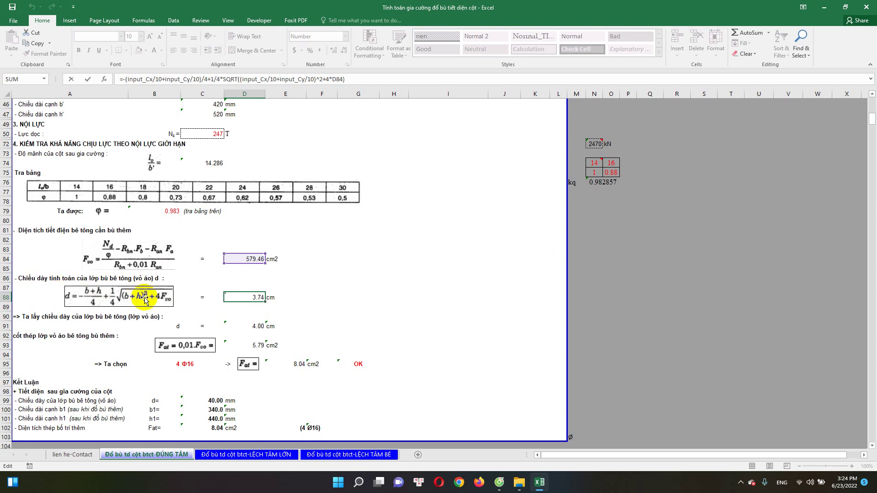
scroll(144, 299, up, 2)
scroll(371, 290, up, 4)
scroll(372, 290, up, 4)
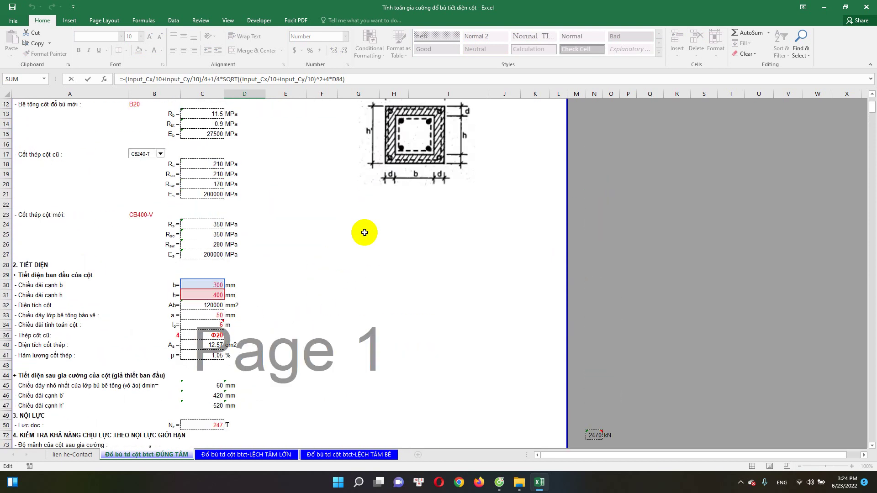
scroll(379, 185, down, 5)
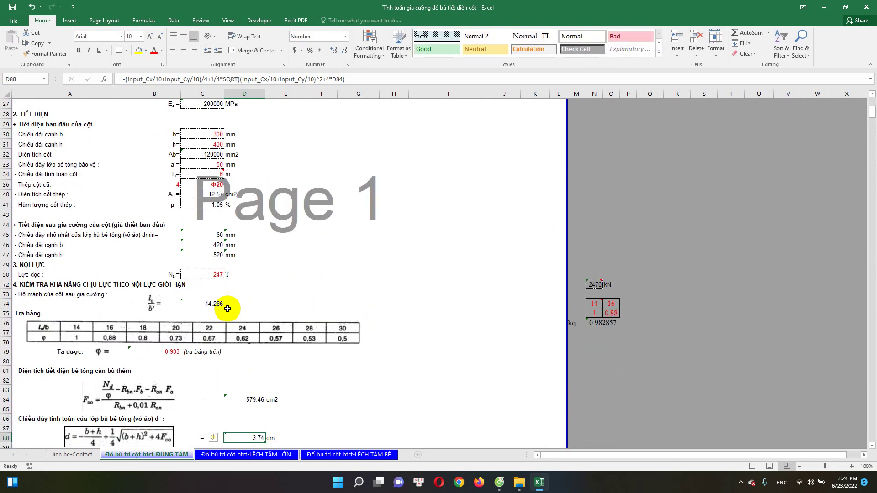
click(218, 237)
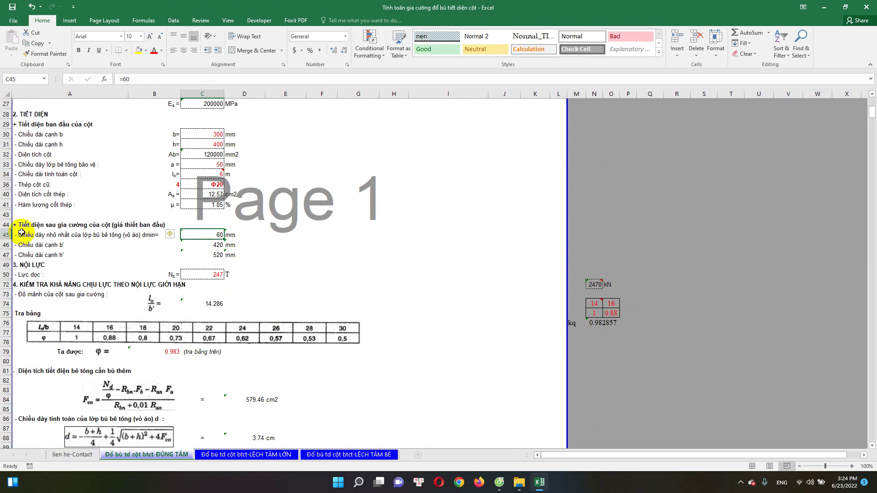
scroll(213, 234, down, 3)
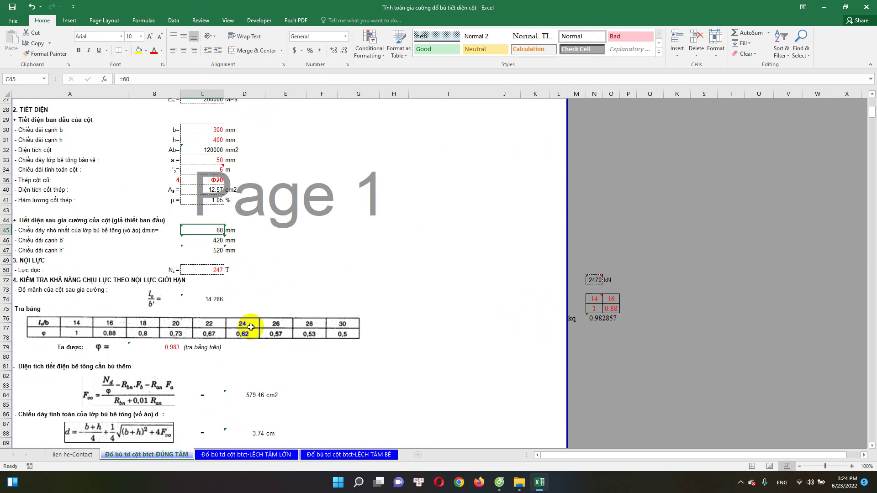
double_click(260, 348)
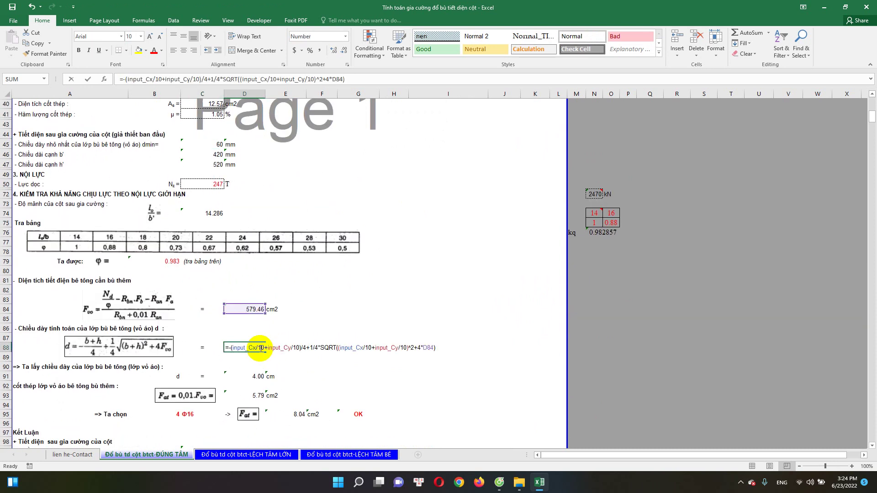
key(Escape)
scroll(247, 367, down, 2)
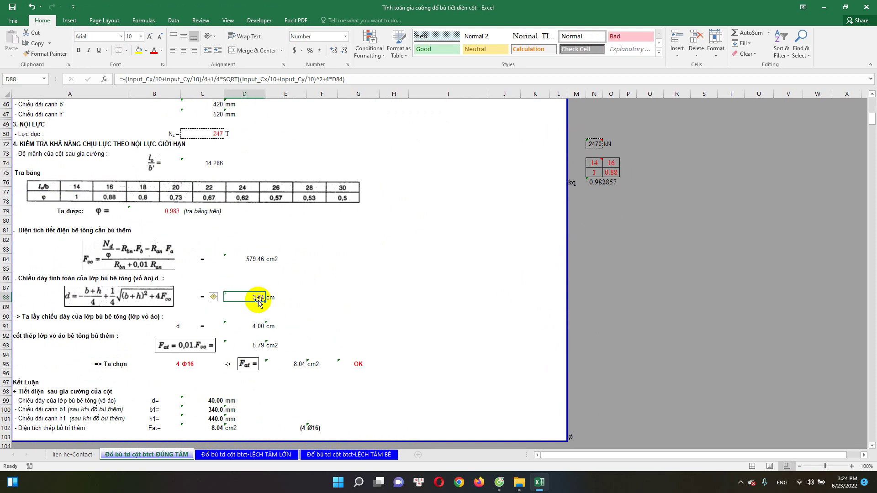
double_click(258, 325)
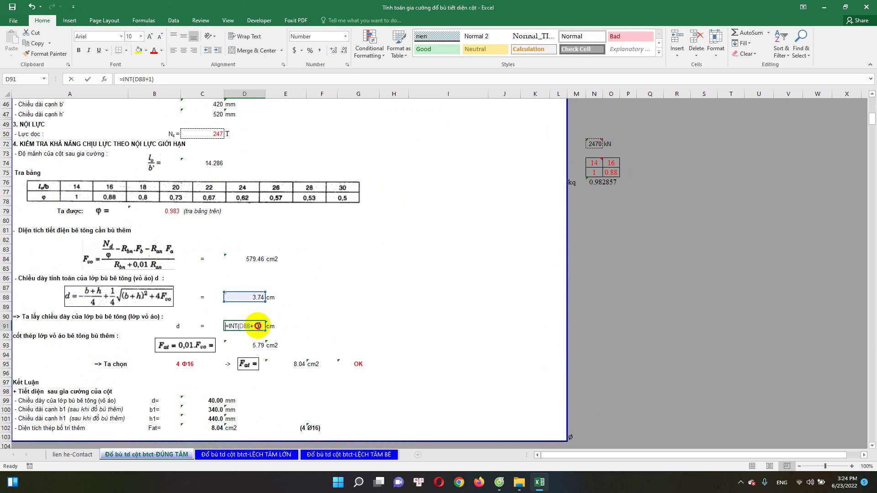
key(Escape)
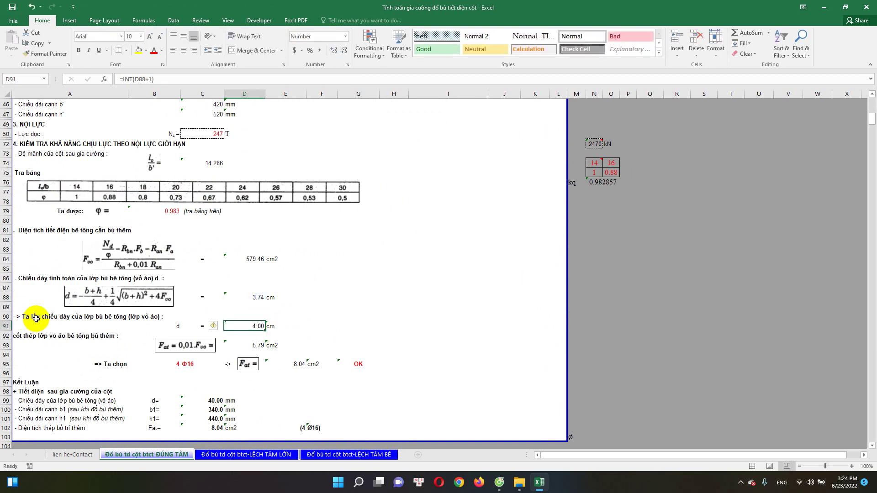
click(258, 297)
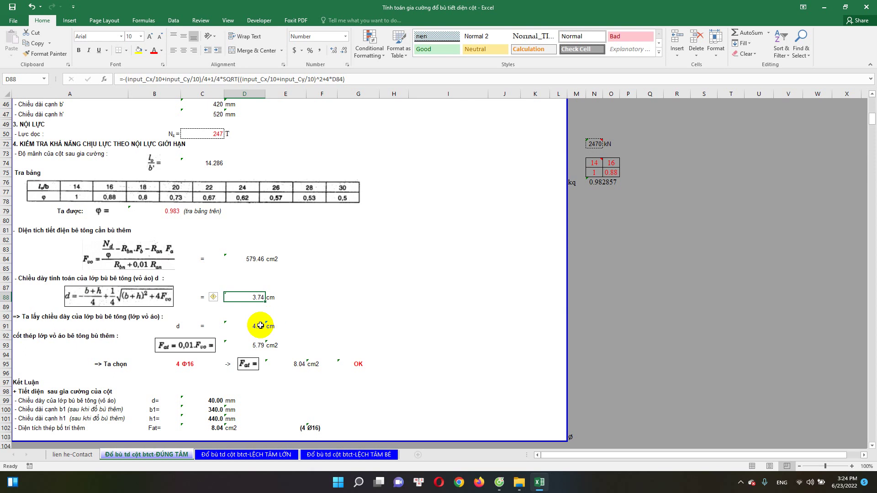
double_click(259, 326)
key(Escape)
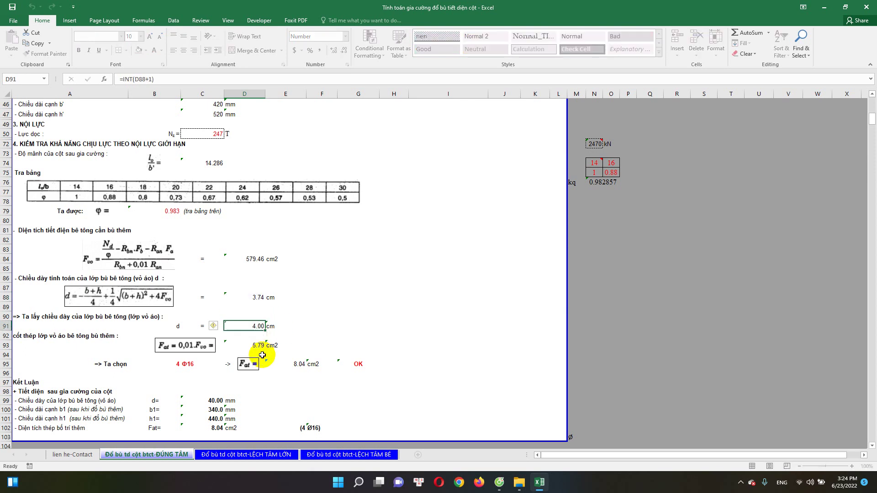
scroll(264, 349, down, 1)
double_click(256, 325)
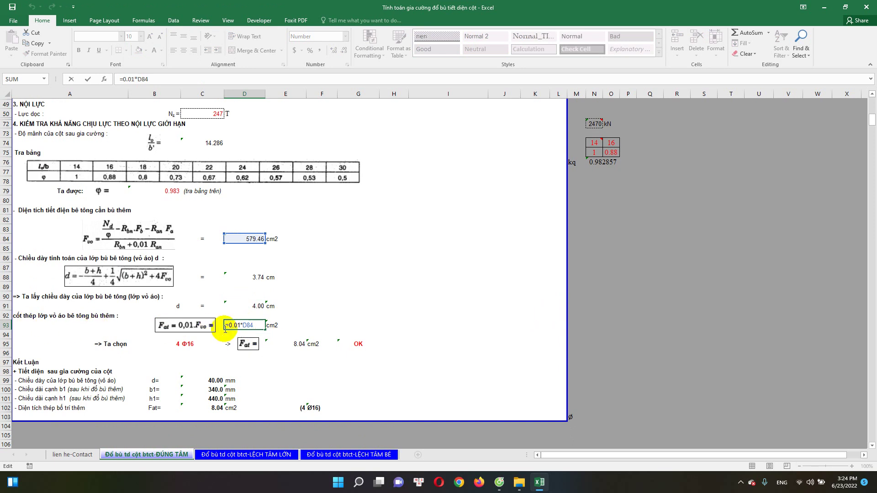
key(Escape)
scroll(242, 329, down, 2)
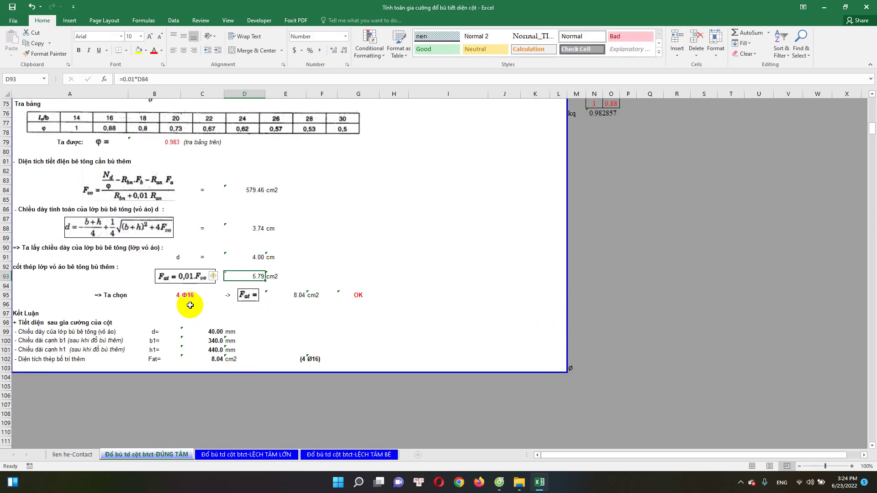
double_click(177, 295)
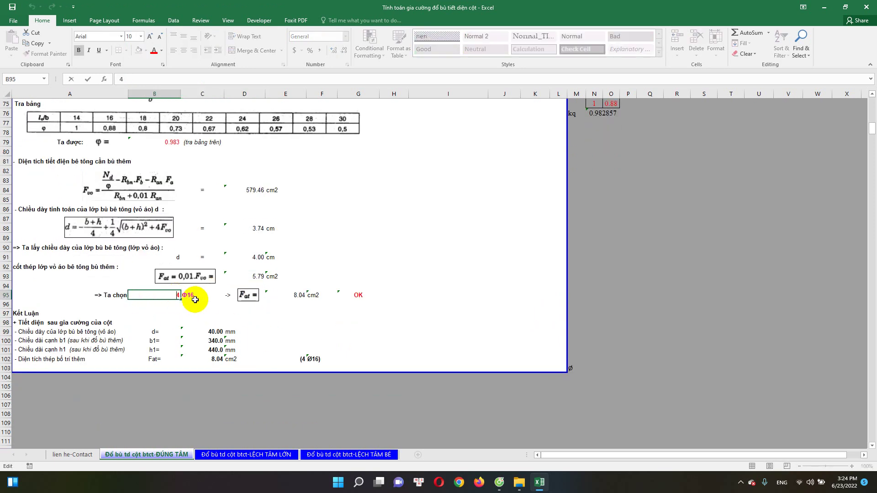
click(197, 297)
click(173, 295)
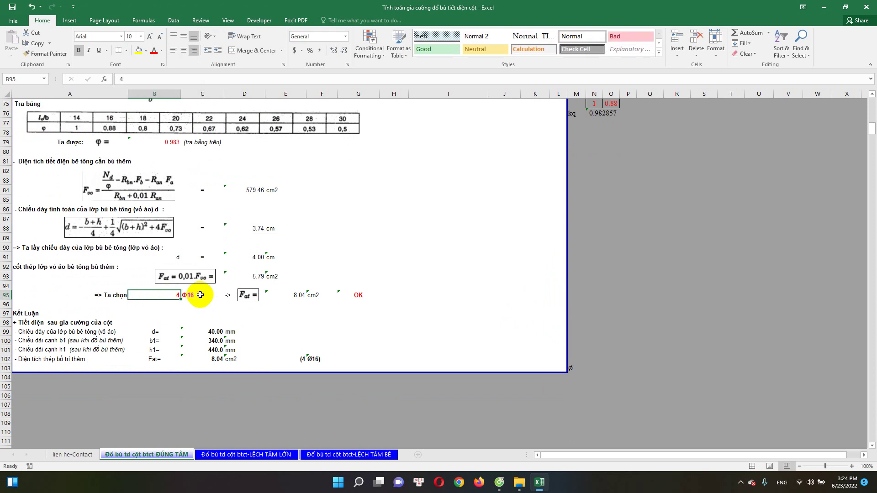
click(208, 296)
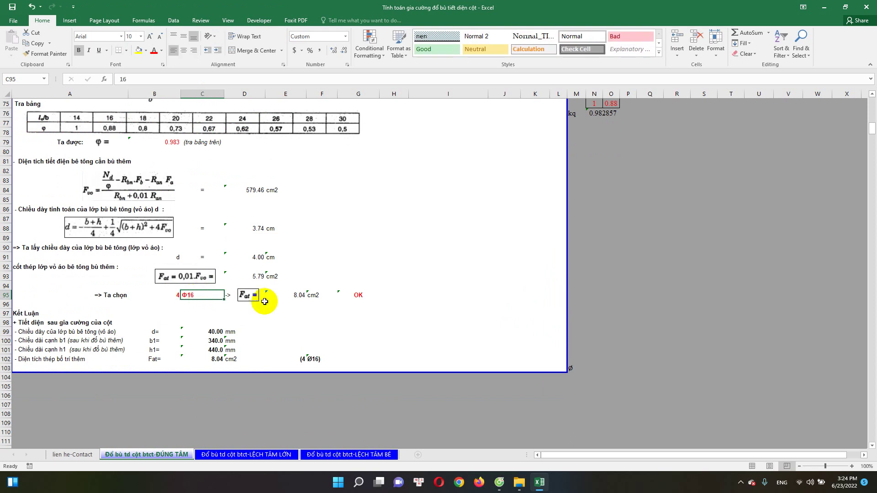
double_click(292, 295)
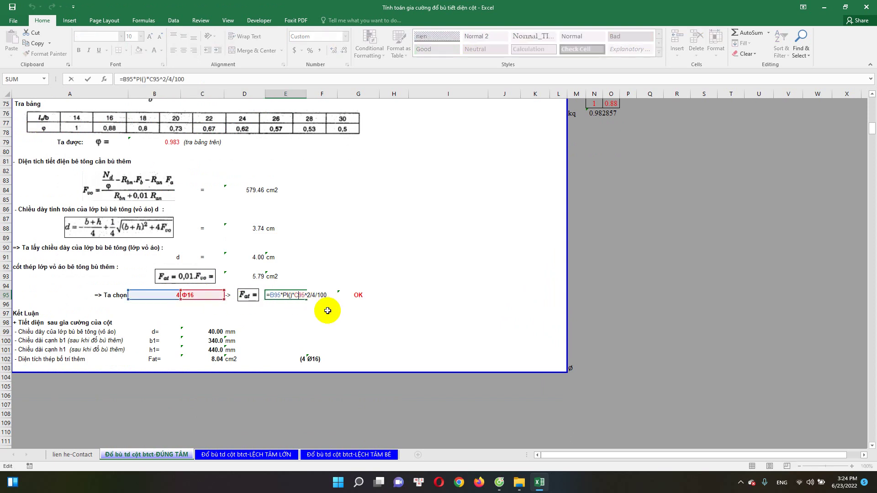
key(Escape)
double_click(350, 296)
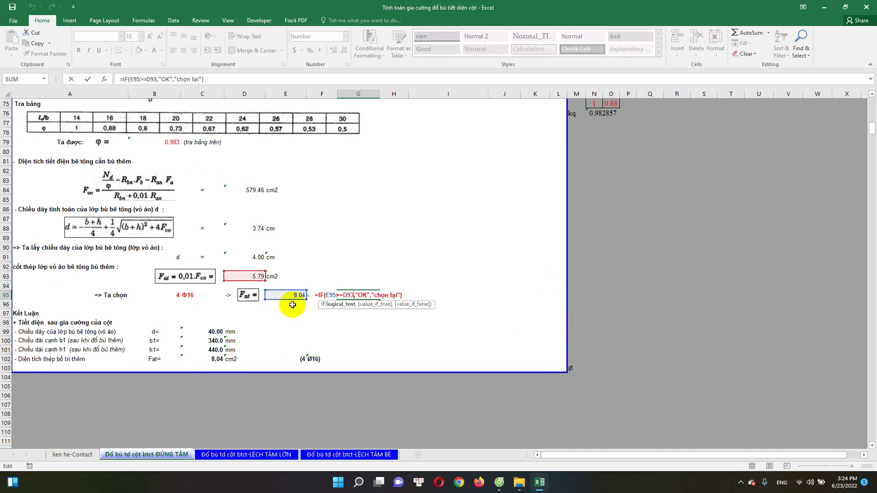
key(Escape)
scroll(251, 342, down, 1)
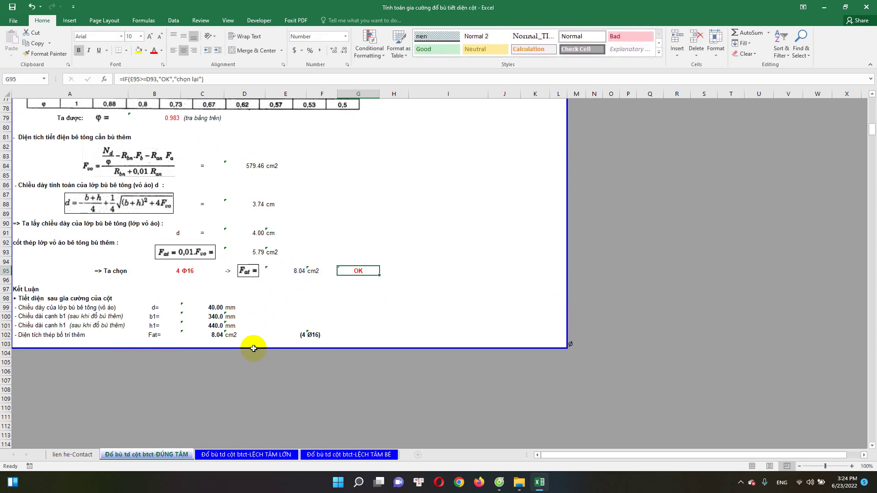
Show the jacket thickness d formula in C99, leaving it at 40.00.
double_click(203, 302)
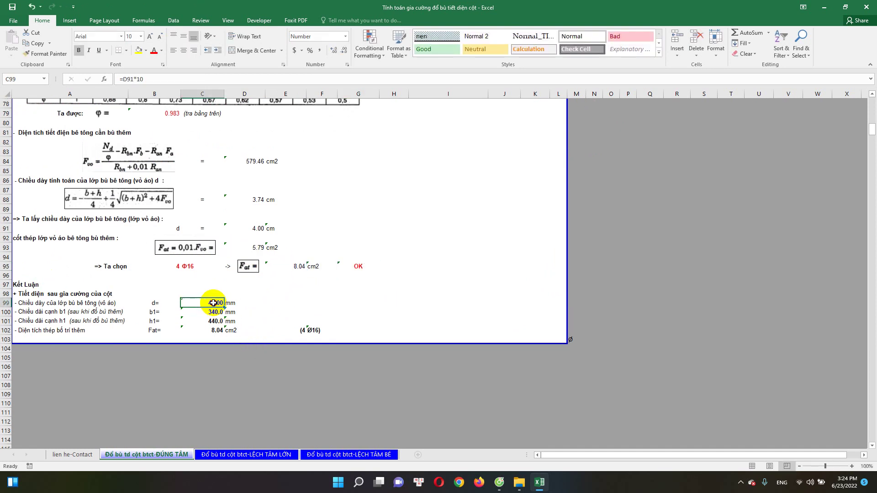
key(Escape)
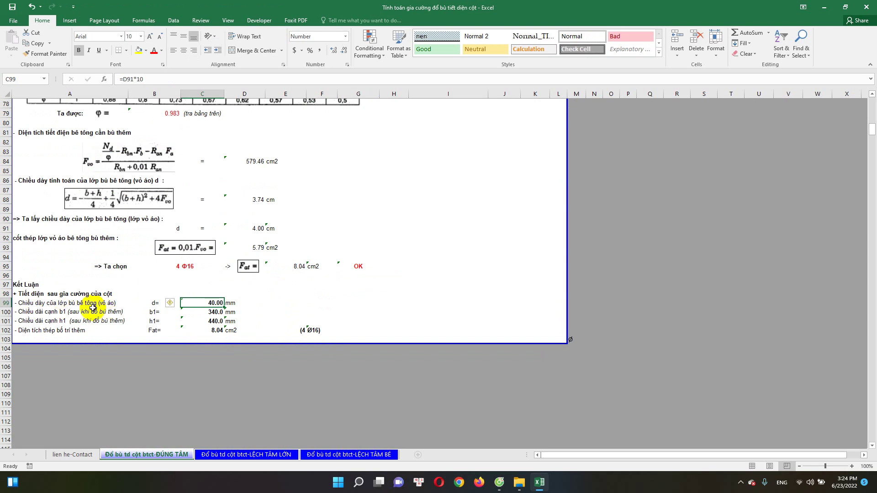
scroll(228, 306, up, 4)
scroll(319, 283, up, 4)
scroll(342, 265, up, 4)
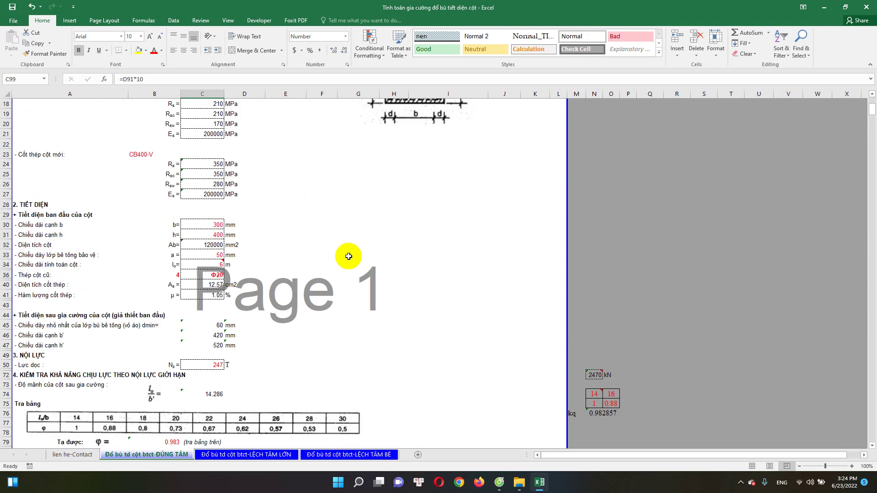
scroll(361, 228, up, 3)
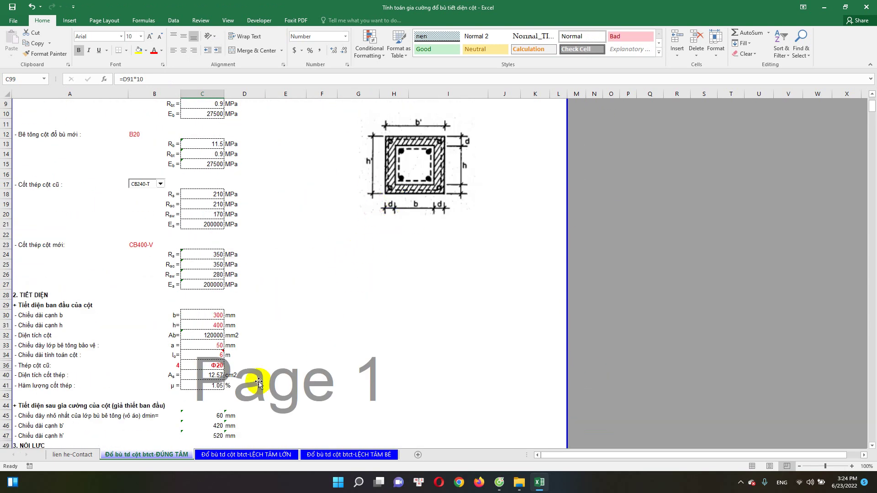
scroll(247, 377, down, 10)
scroll(225, 371, down, 1)
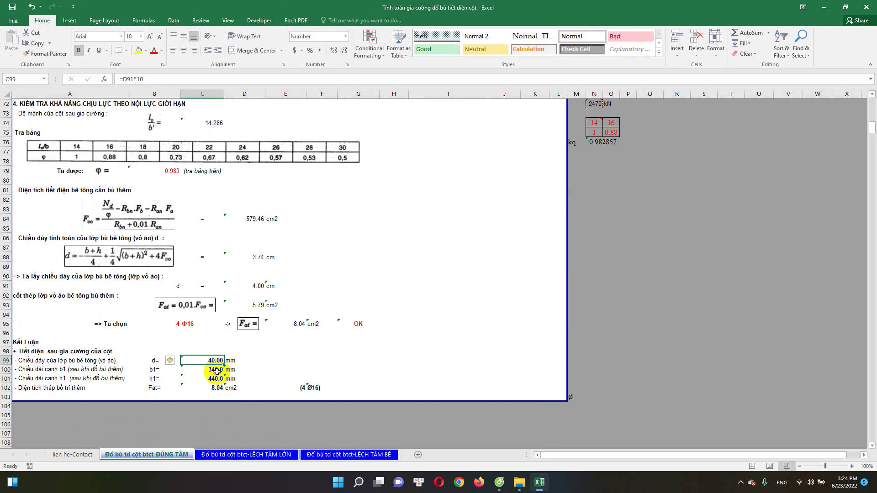
Reveal the h1 formula in C101 referencing C99 and C102's link to E95.
double_click(218, 370)
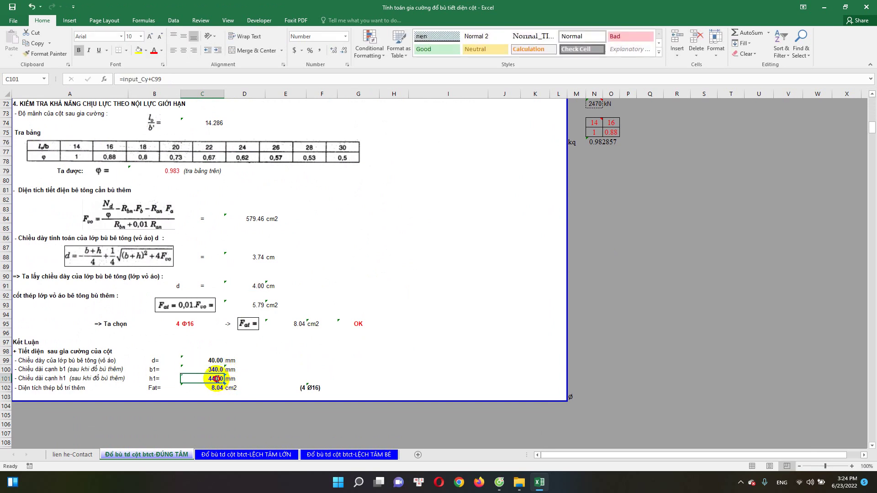
double_click(218, 379)
key(ctrl+Return)
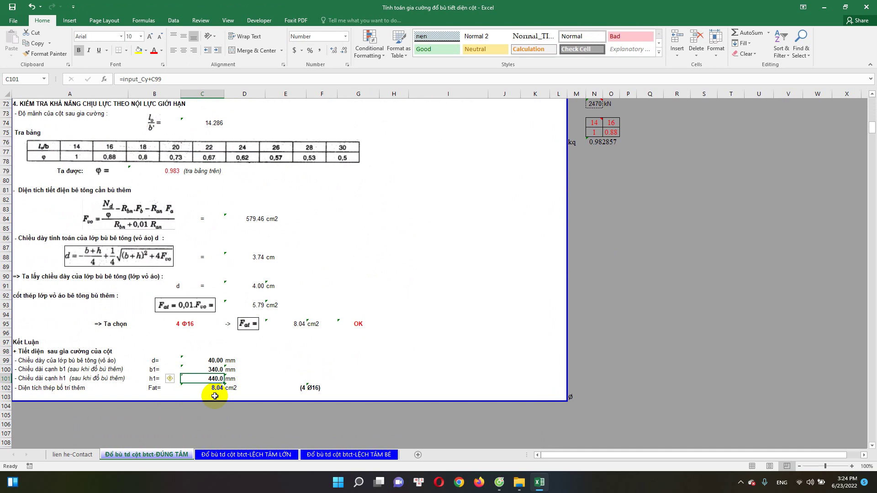
double_click(215, 387)
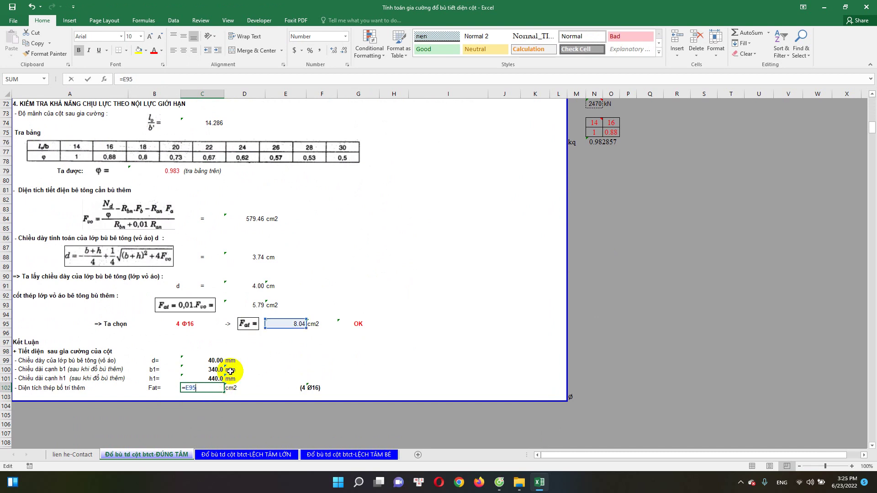
key(ctrl+Return)
Show the area formula in E95 and the CONCATENATE label formula in E102.
click(299, 324)
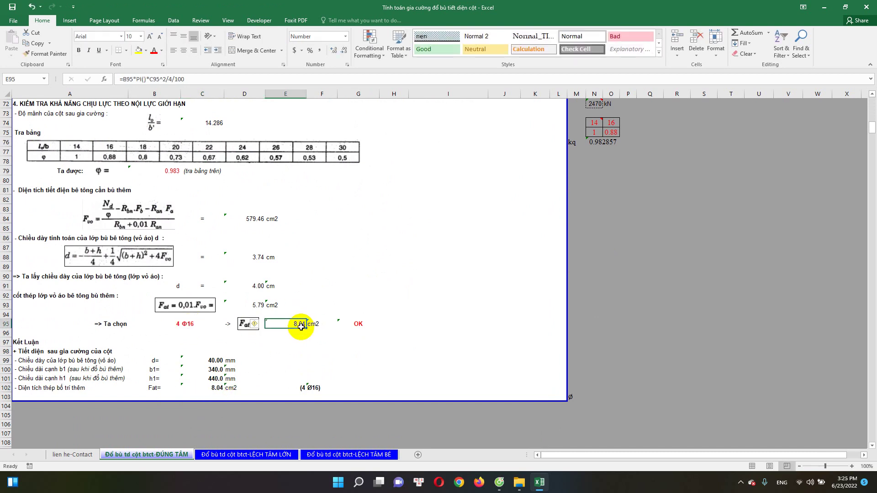
scroll(322, 357, up, 3)
scroll(323, 357, up, 9)
scroll(341, 313, up, 1)
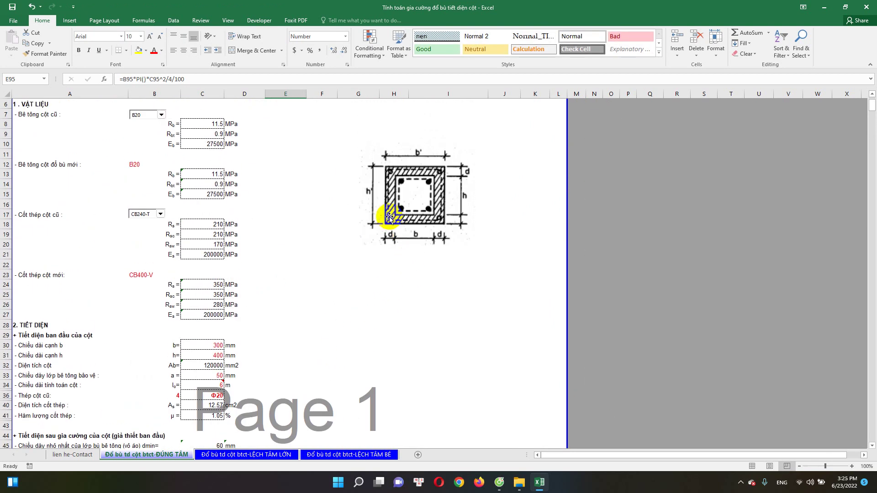
scroll(342, 385, down, 10)
scroll(294, 415, down, 12)
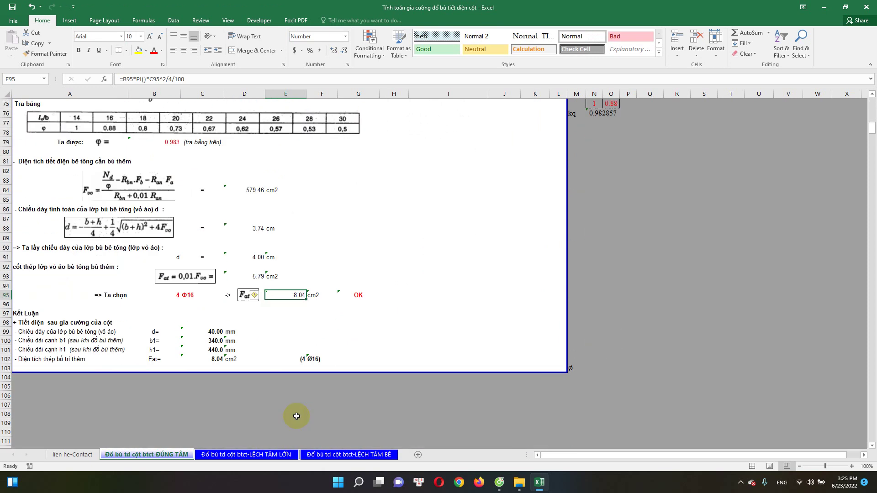
click(304, 361)
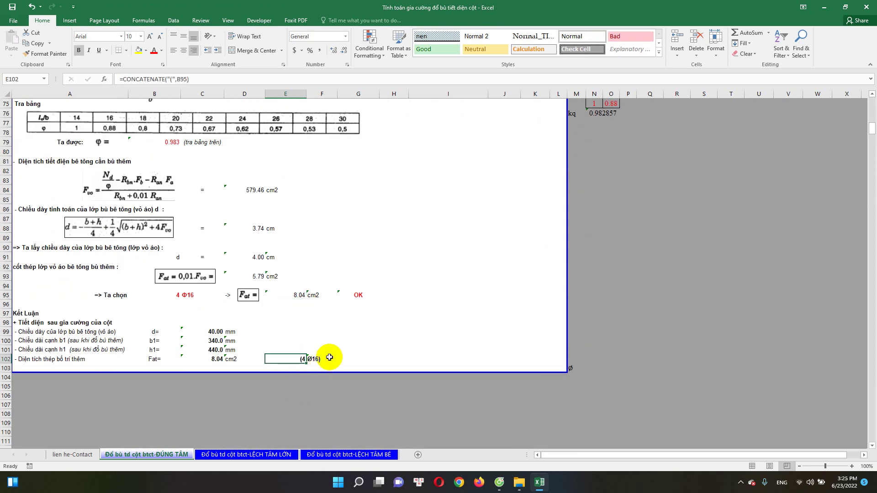
scroll(207, 457, up, 1)
scroll(206, 457, up, 16)
scroll(219, 456, up, 6)
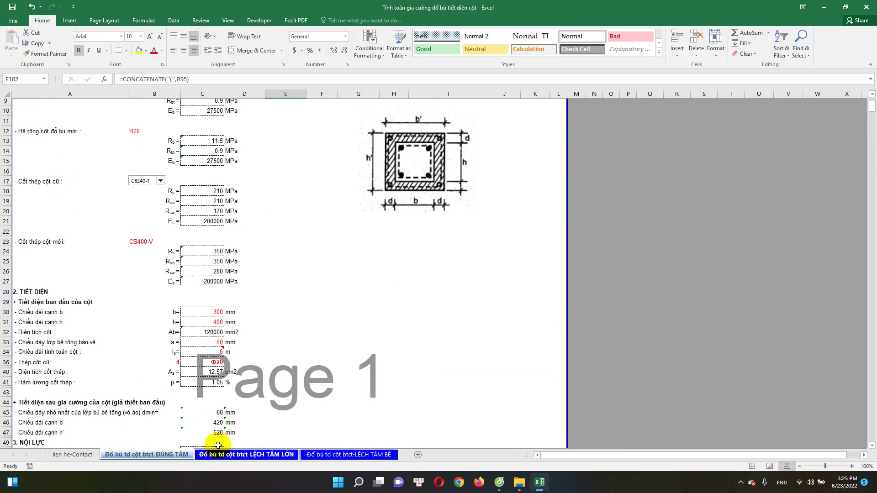
scroll(223, 456, up, 2)
click(232, 455)
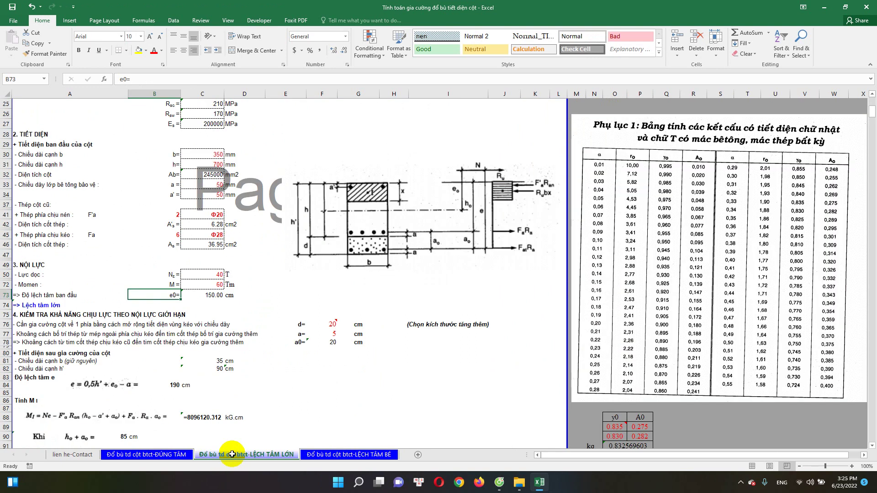
scroll(219, 249, up, 4)
scroll(121, 238, up, 5)
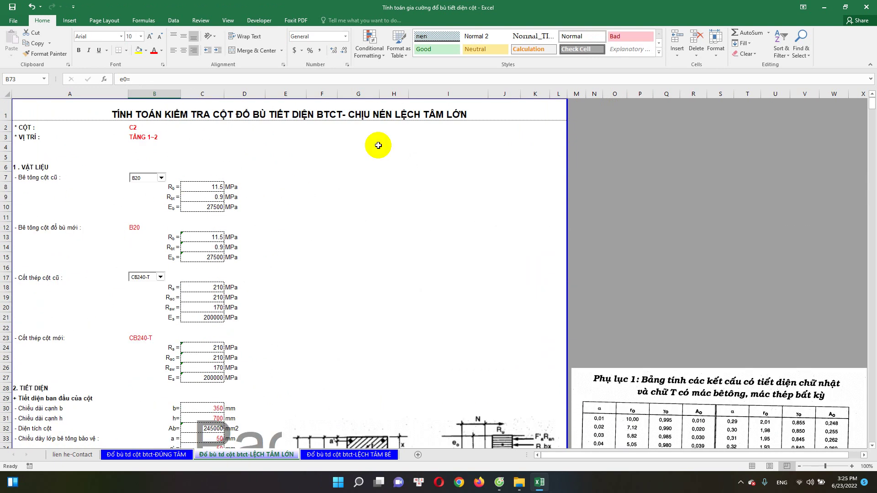
click(396, 109)
scroll(157, 243, down, 2)
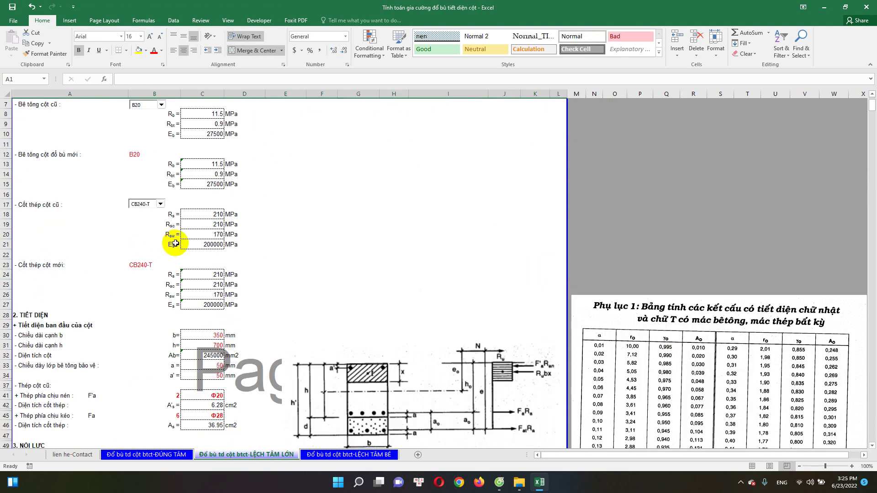
scroll(175, 243, up, 1)
click(137, 174)
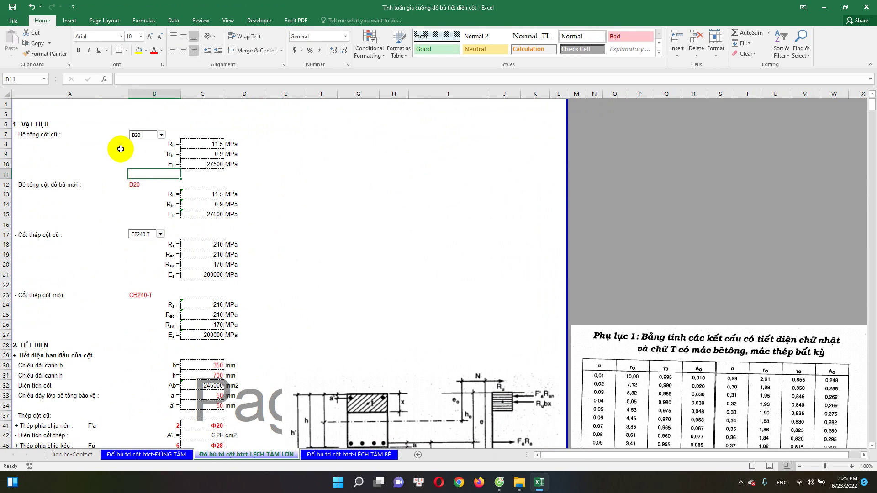
click(78, 135)
click(207, 154)
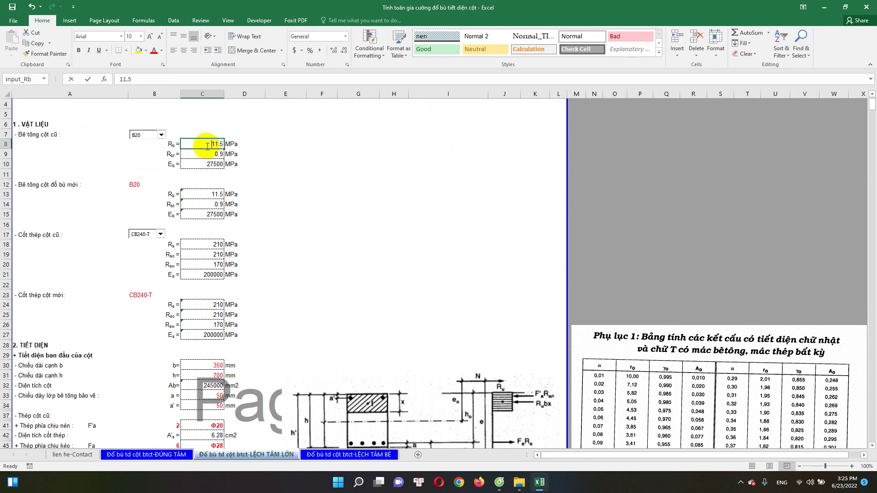
double_click(207, 146)
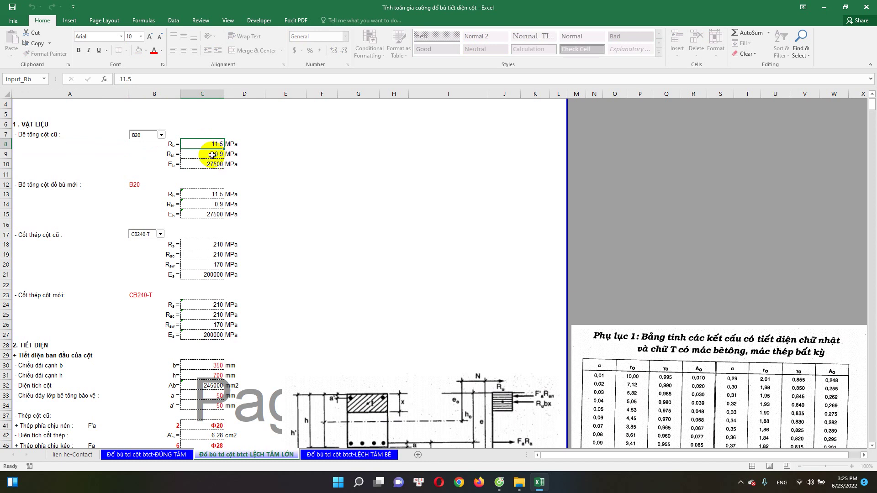
click(161, 135)
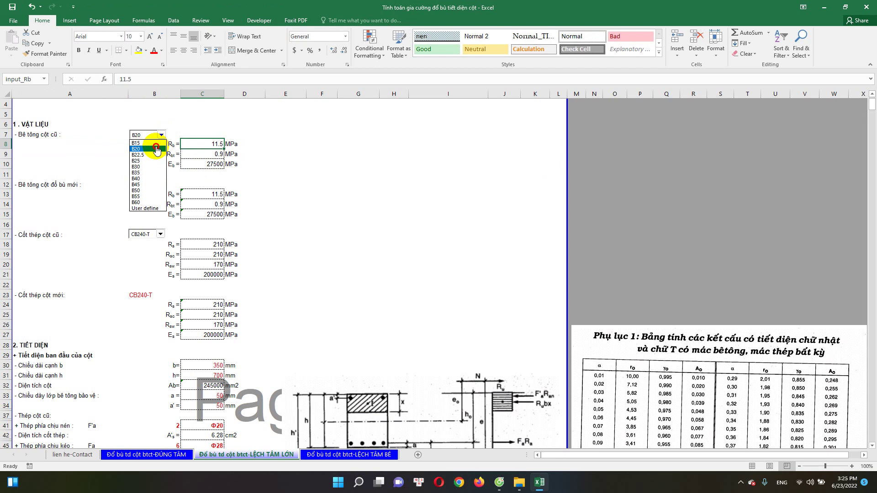
click(156, 149)
key(Escape)
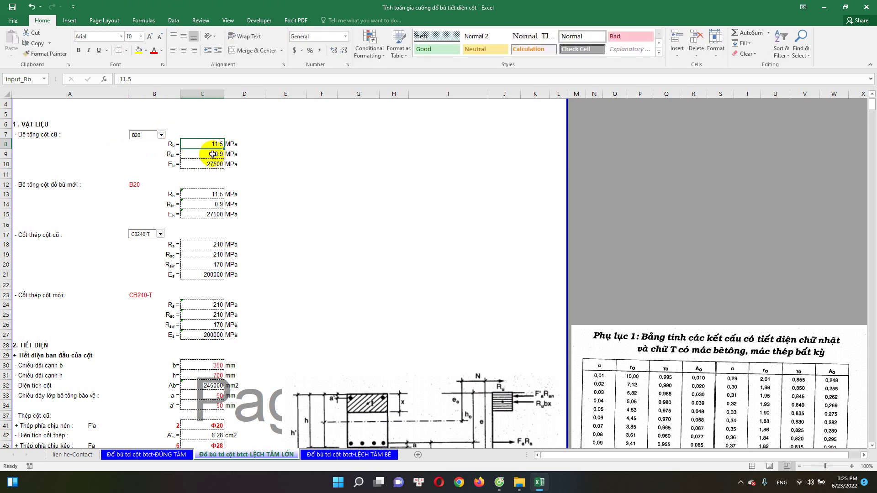
double_click(207, 163)
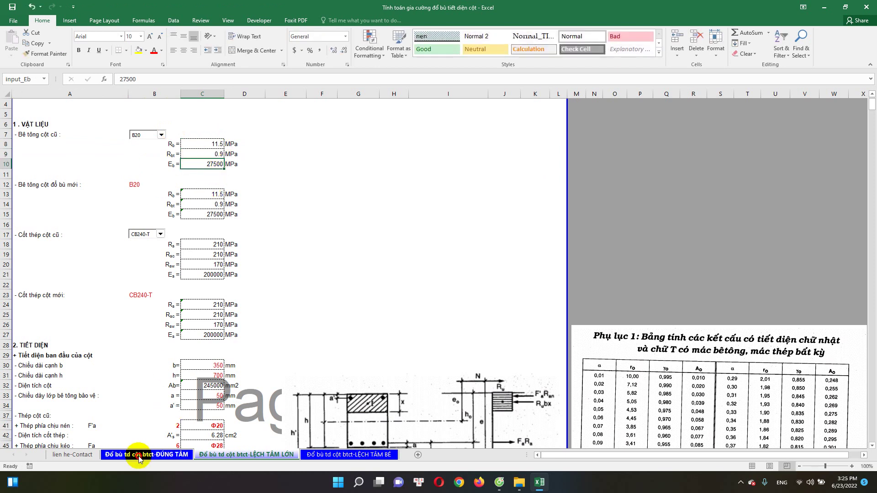
click(165, 454)
drag(217, 185, 215, 207)
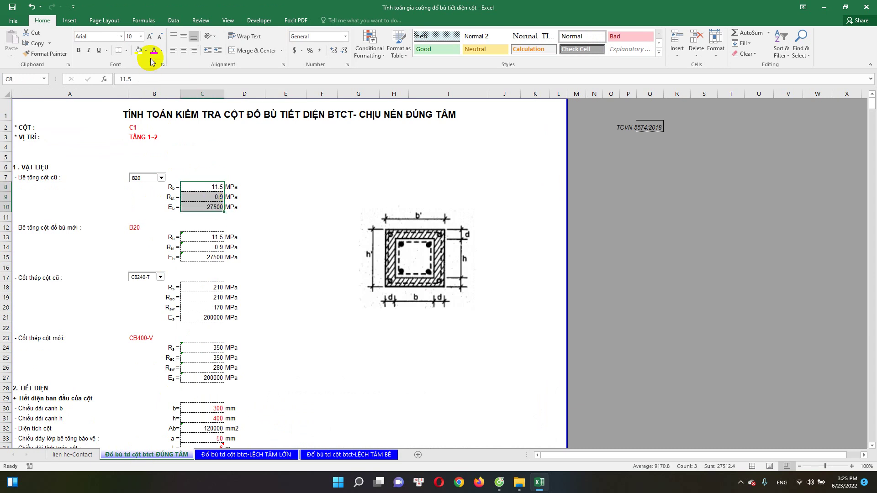
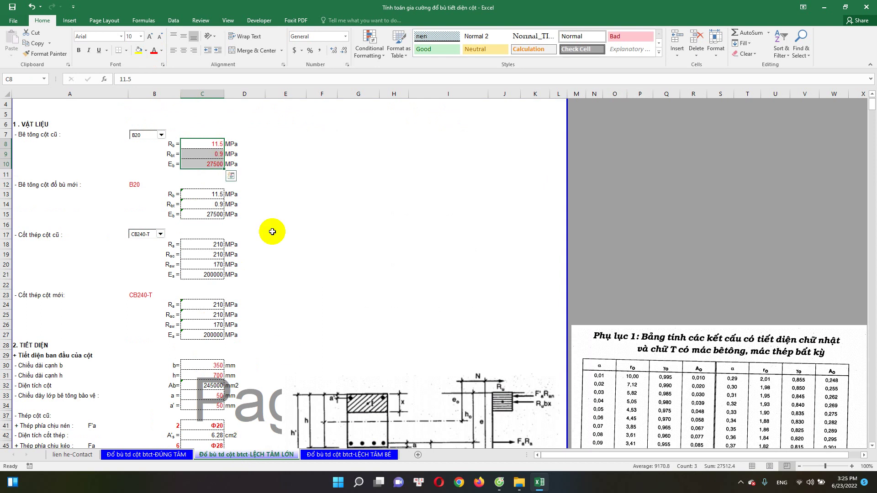
Paste the old-concrete values 11.5, 0.9 and 27500 into C8:C10 of the LỆCH TÂM BÉ sheet.
scroll(297, 388, down, 9)
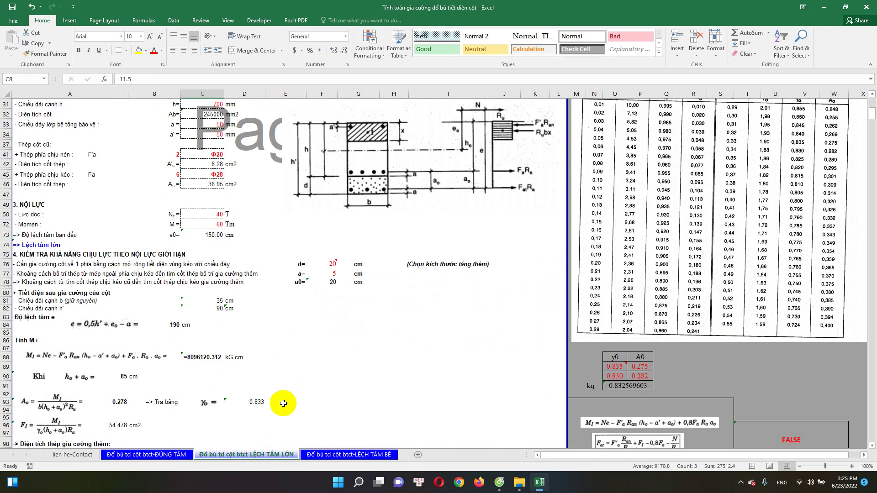
scroll(320, 393, down, 3)
scroll(290, 342, up, 11)
scroll(254, 337, up, 4)
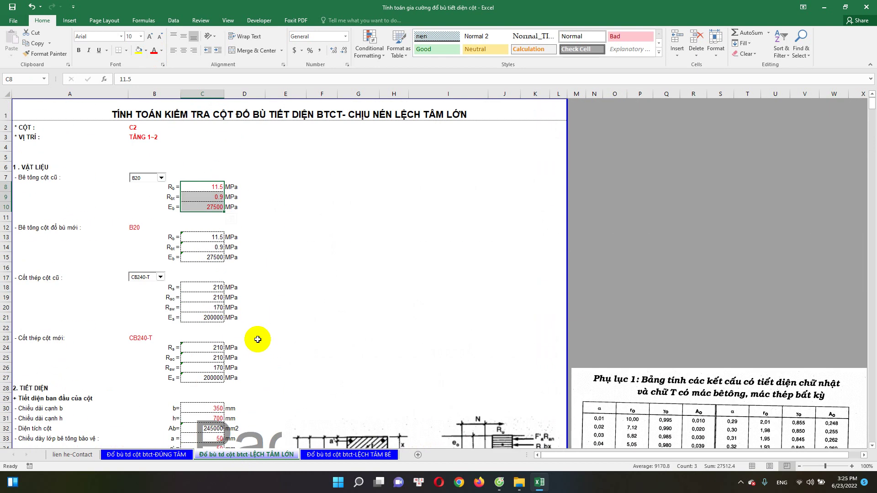
click(349, 454)
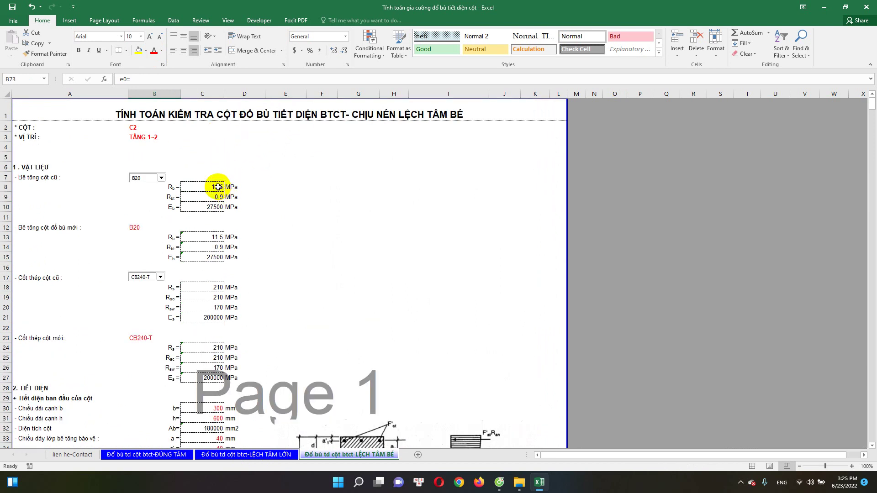
drag(218, 186, 219, 206)
key(ctrl+v)
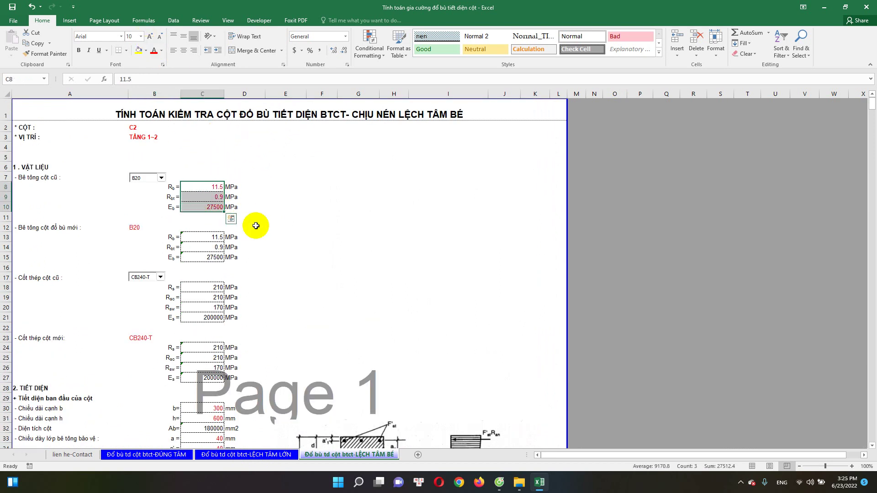
click(284, 219)
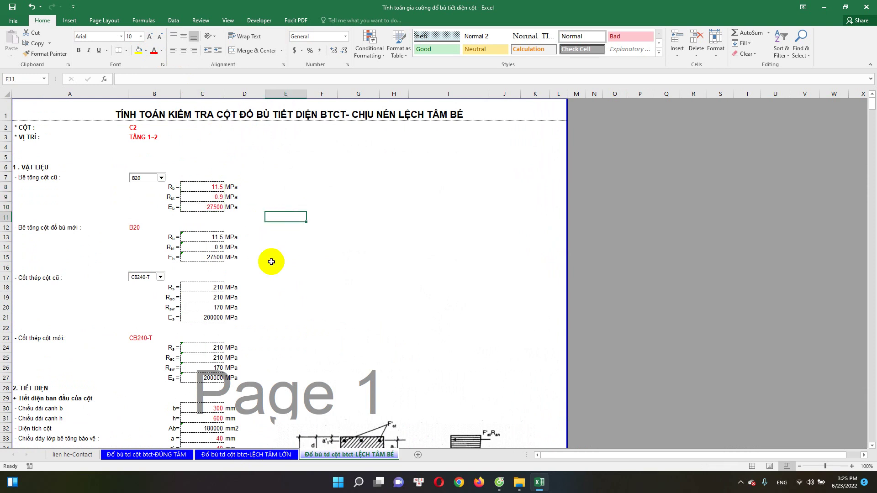
click(237, 455)
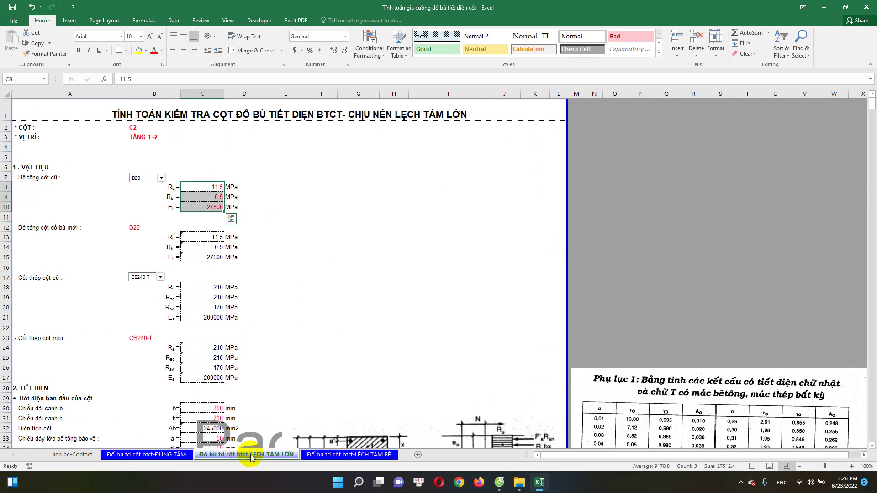
click(278, 254)
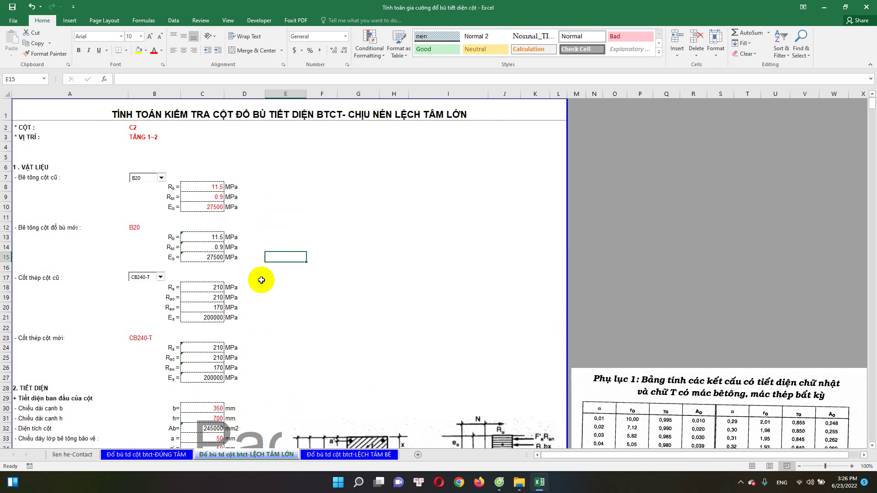
click(220, 208)
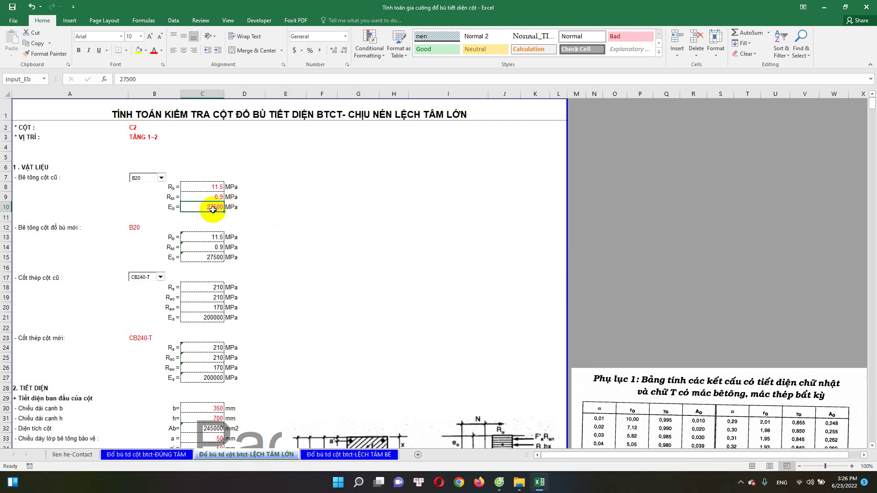
scroll(173, 244, down, 1)
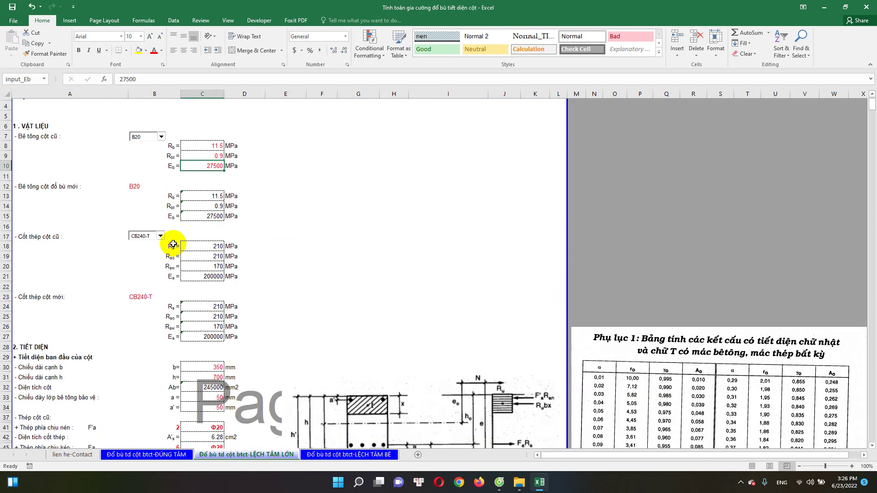
click(141, 185)
scroll(147, 242, down, 1)
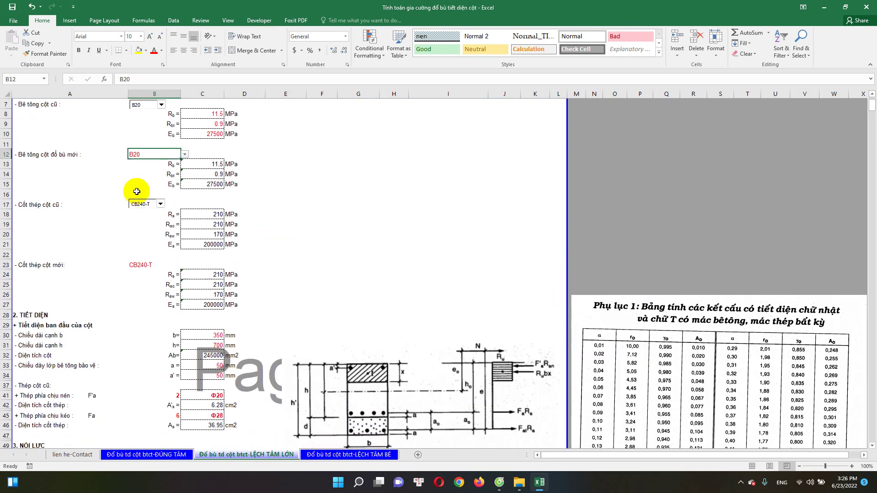
click(55, 205)
click(182, 225)
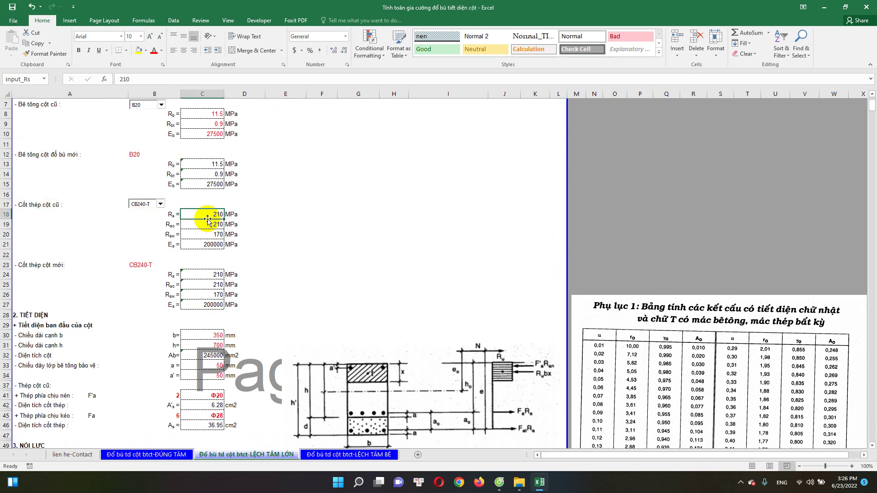
scroll(181, 226, down, 1)
click(43, 235)
click(155, 235)
click(186, 244)
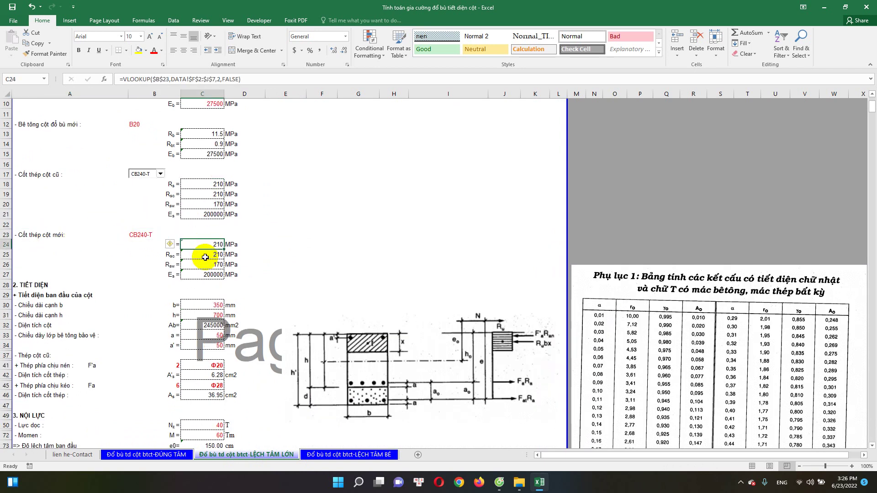
scroll(192, 269, down, 2)
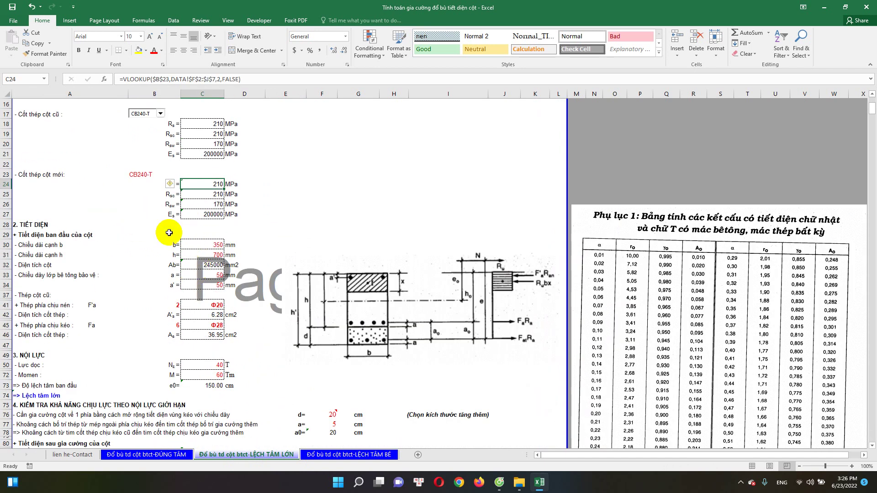
scroll(103, 242, down, 1)
scroll(182, 249, up, 4)
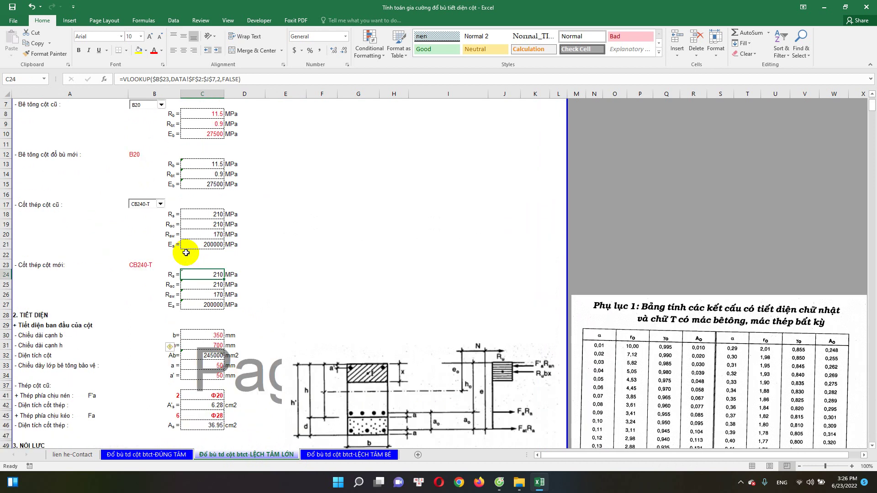
scroll(192, 251, up, 2)
scroll(328, 264, down, 6)
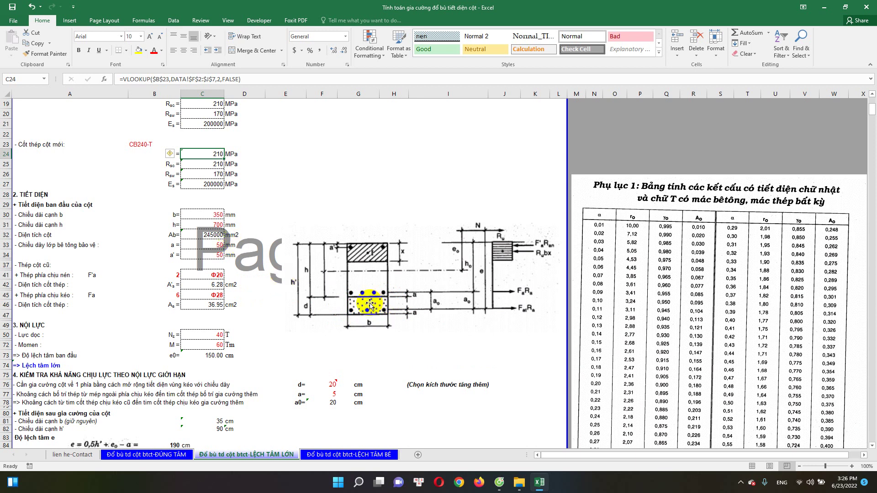
click(216, 215)
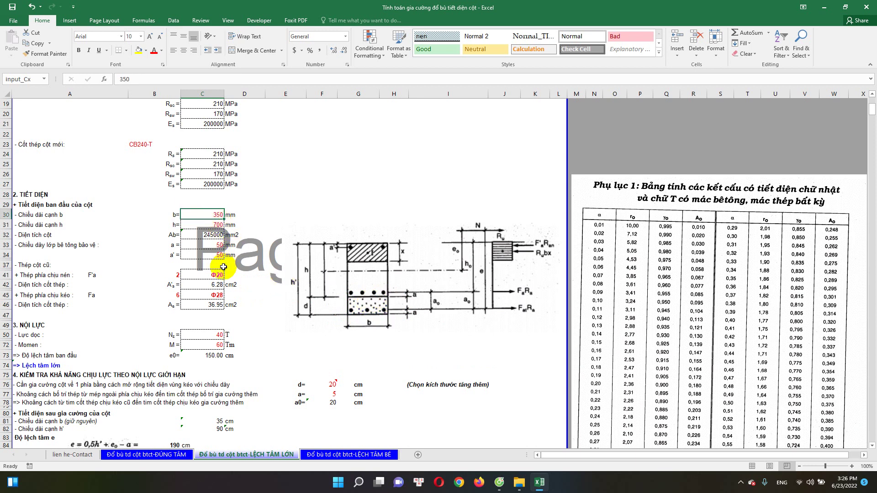
click(213, 224)
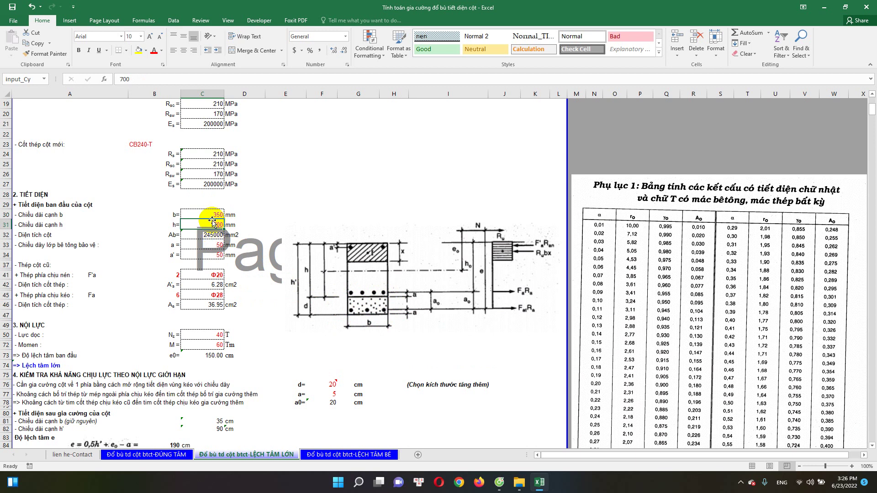
scroll(215, 225, down, 1)
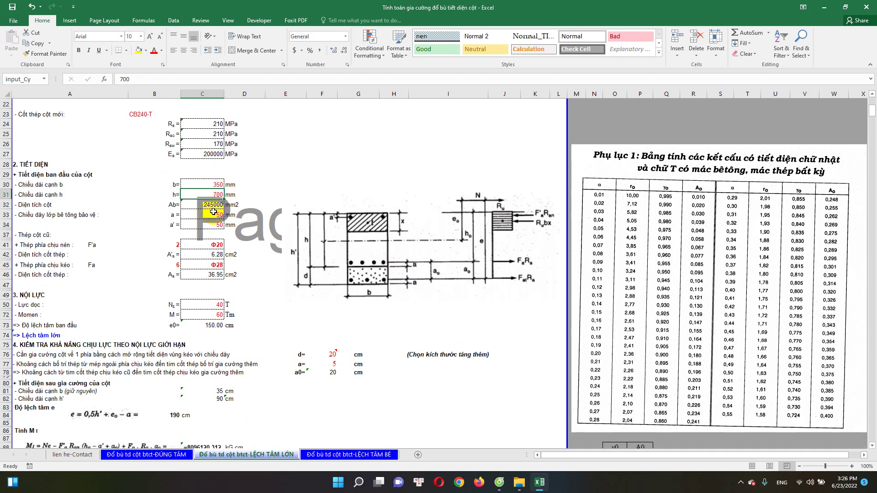
click(213, 213)
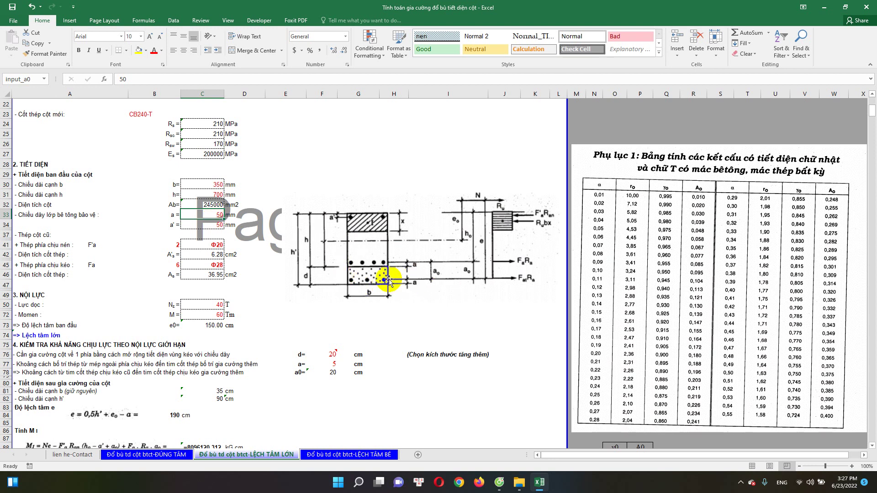
click(208, 229)
scroll(174, 269, down, 1)
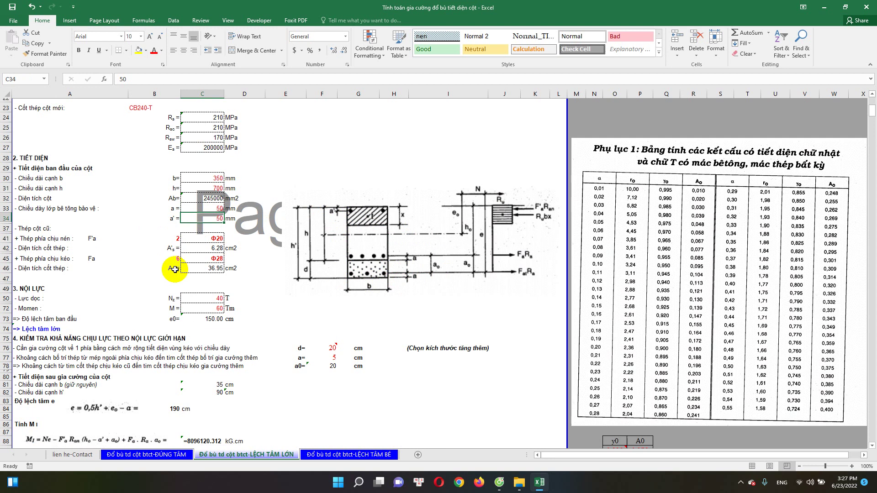
scroll(175, 269, down, 1)
click(176, 216)
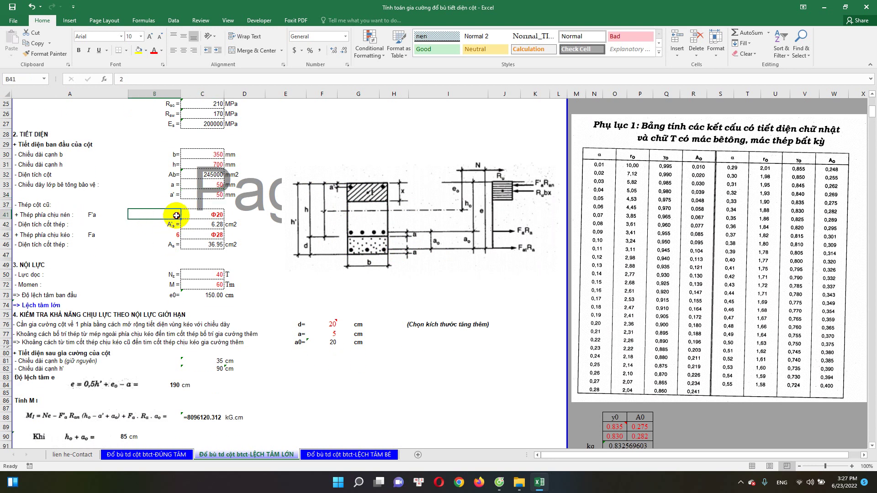
click(207, 214)
click(142, 225)
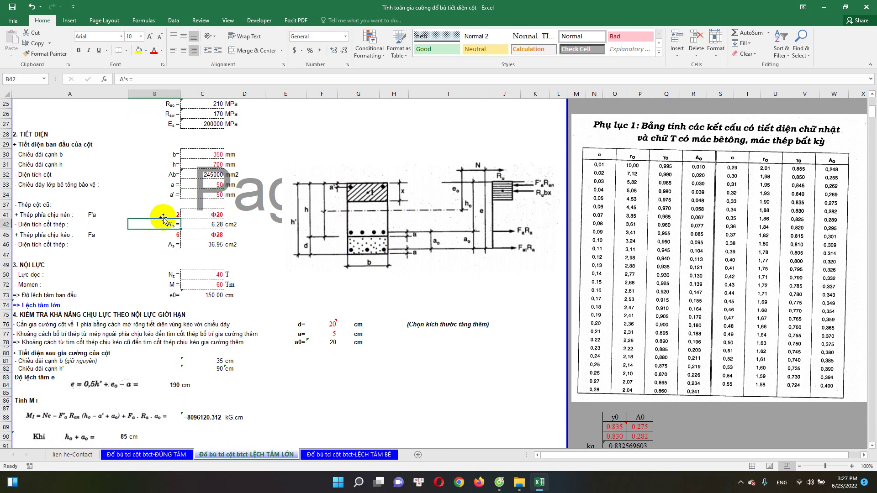
click(43, 215)
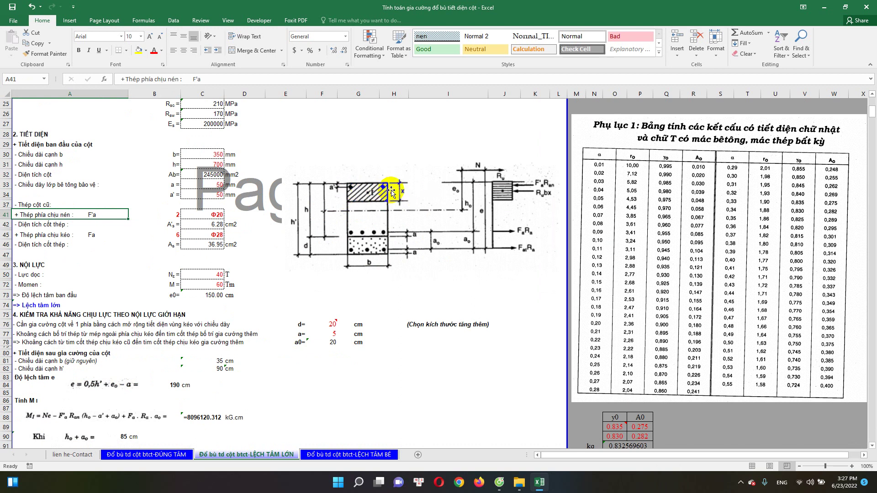
click(213, 224)
click(60, 237)
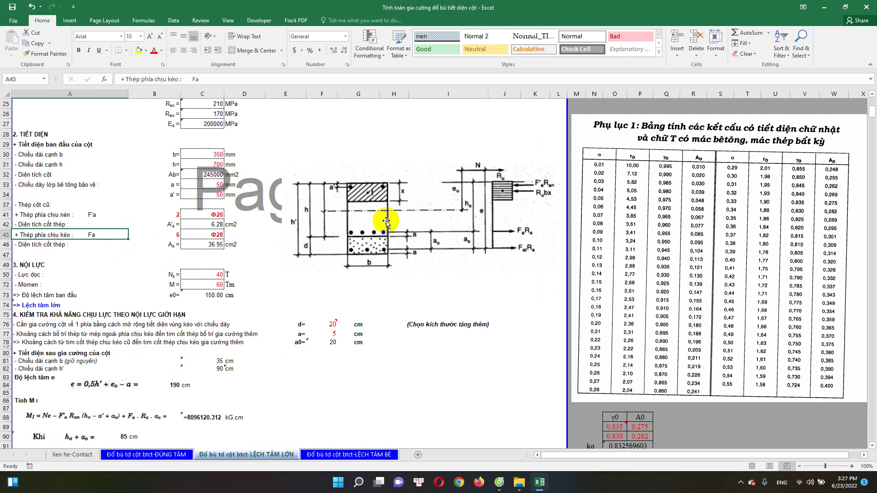
click(215, 235)
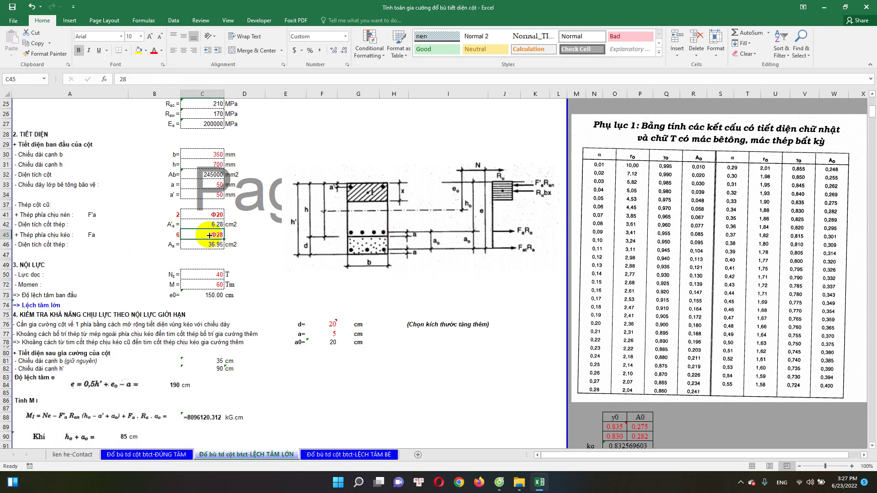
scroll(217, 223, down, 1)
click(205, 212)
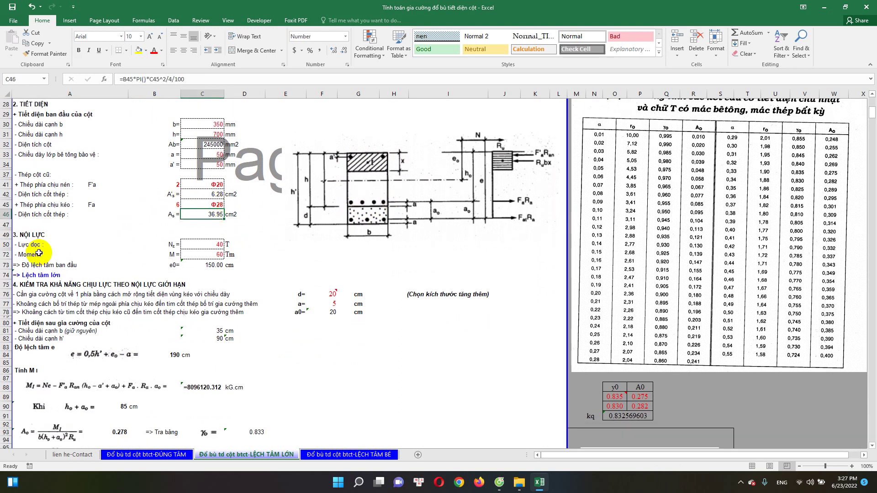
scroll(32, 237, down, 1)
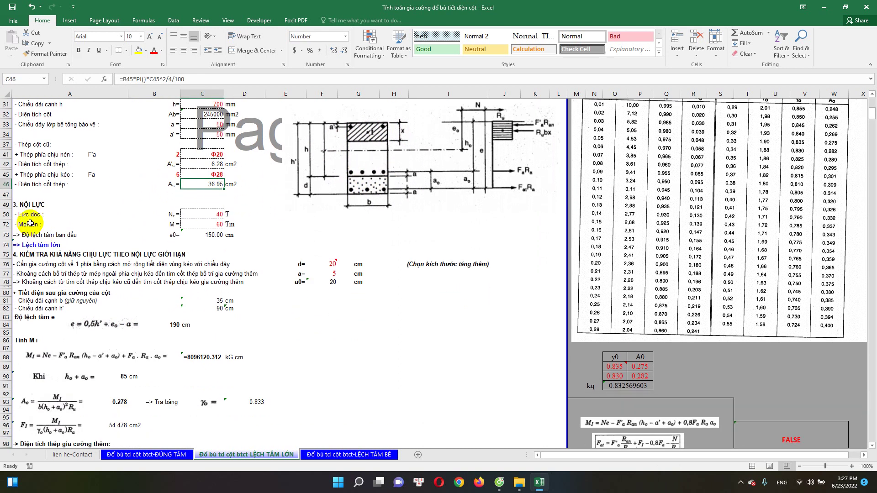
click(215, 225)
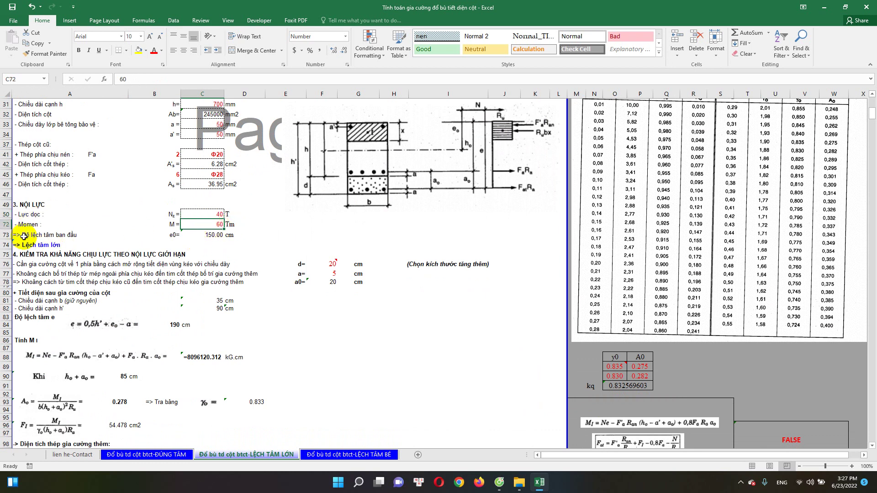
click(217, 236)
double_click(217, 235)
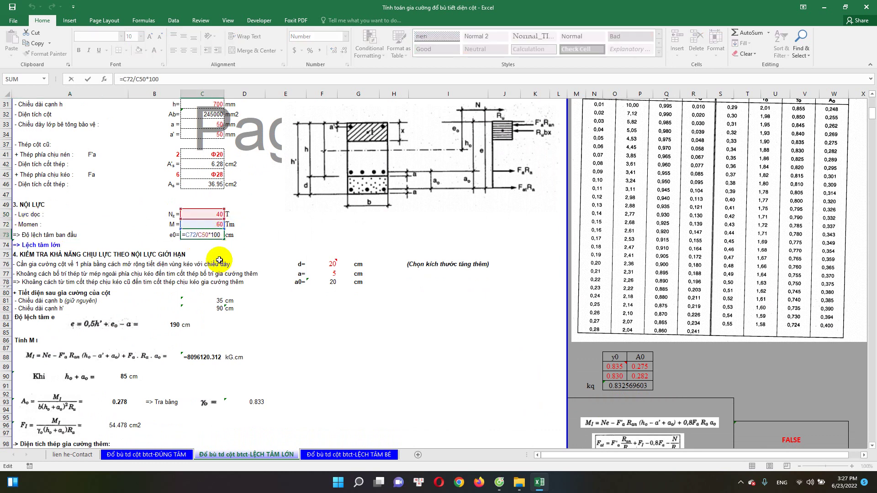
key(Return)
double_click(214, 244)
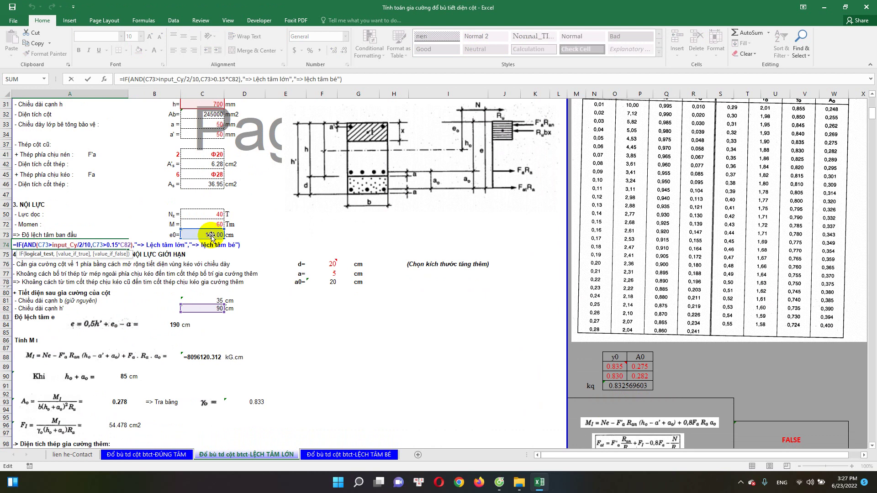
key(Escape)
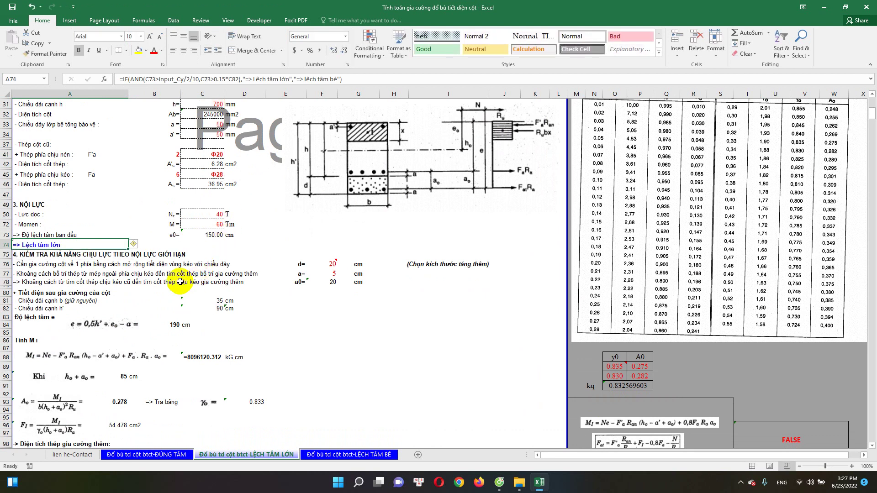
double_click(44, 245)
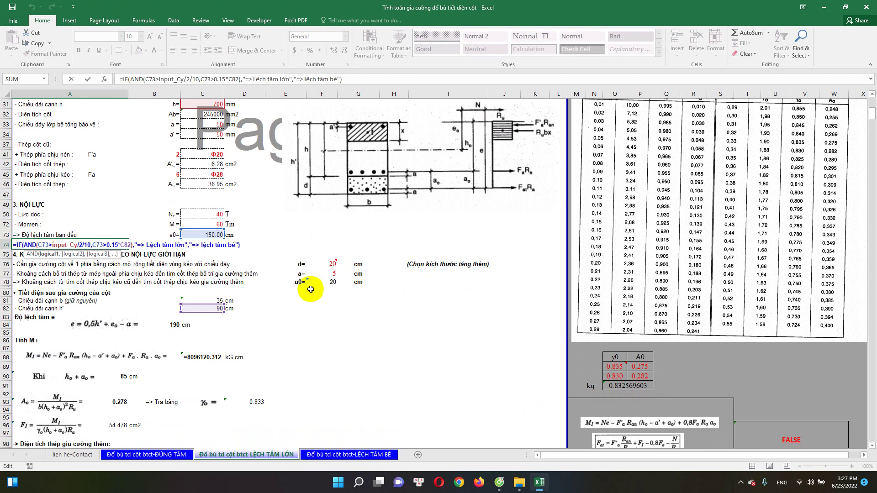
click(335, 265)
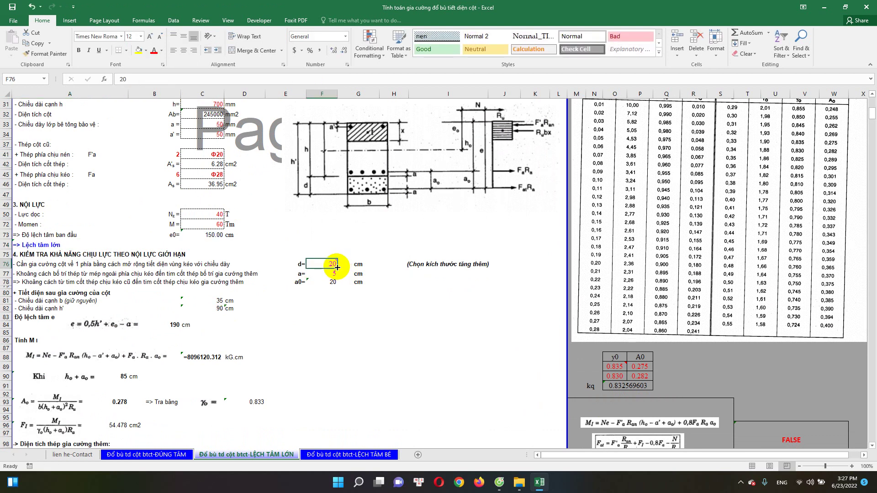
scroll(174, 285, down, 1)
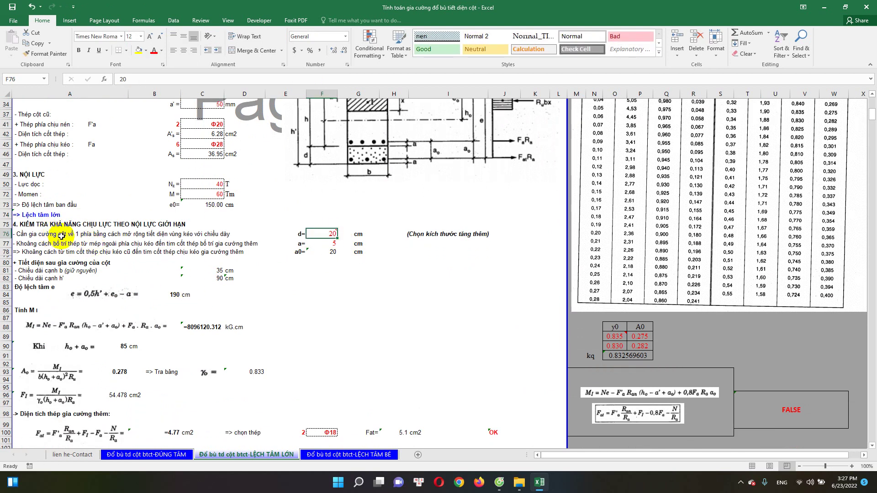
scroll(91, 251, up, 2)
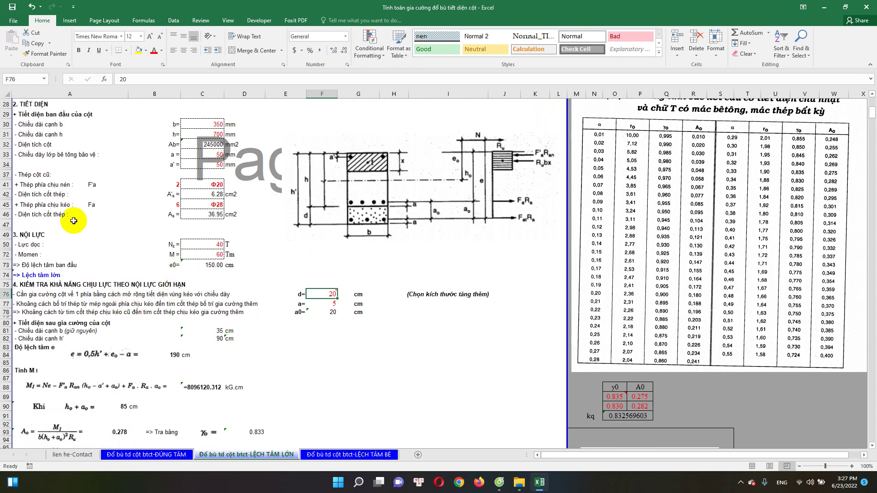
click(32, 174)
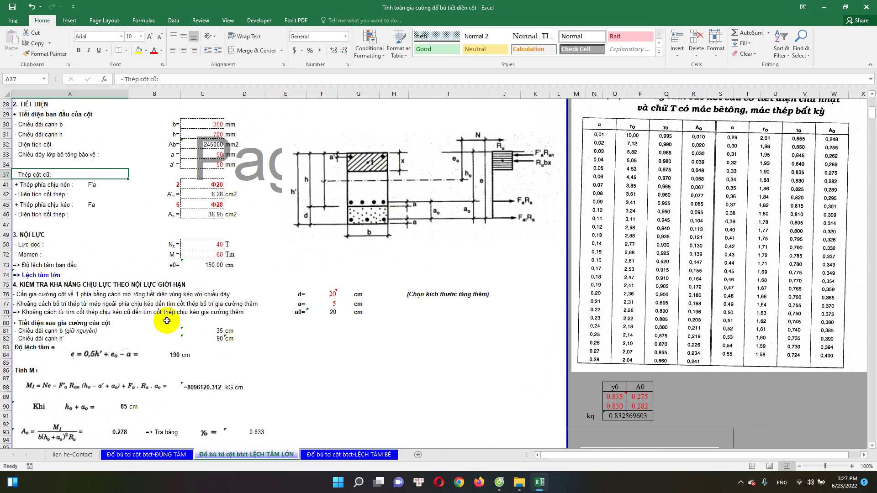
scroll(160, 319, down, 1)
scroll(160, 319, down, 1)
scroll(116, 308, down, 1)
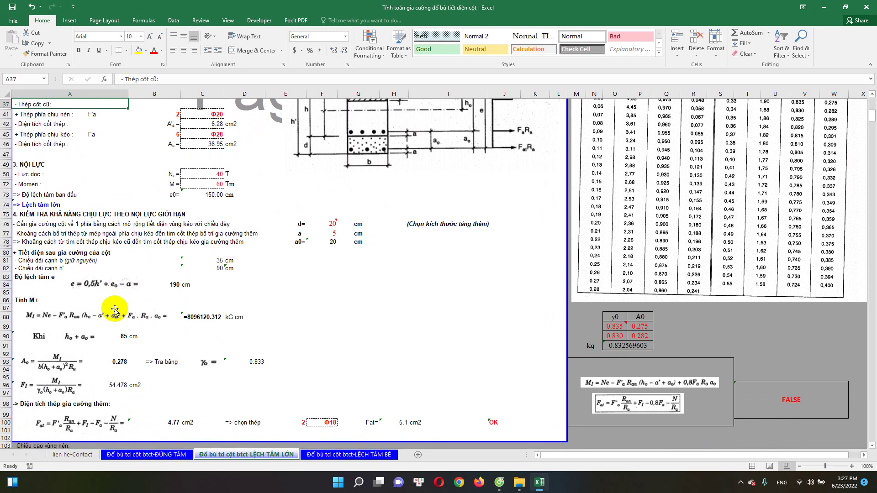
click(414, 224)
click(335, 224)
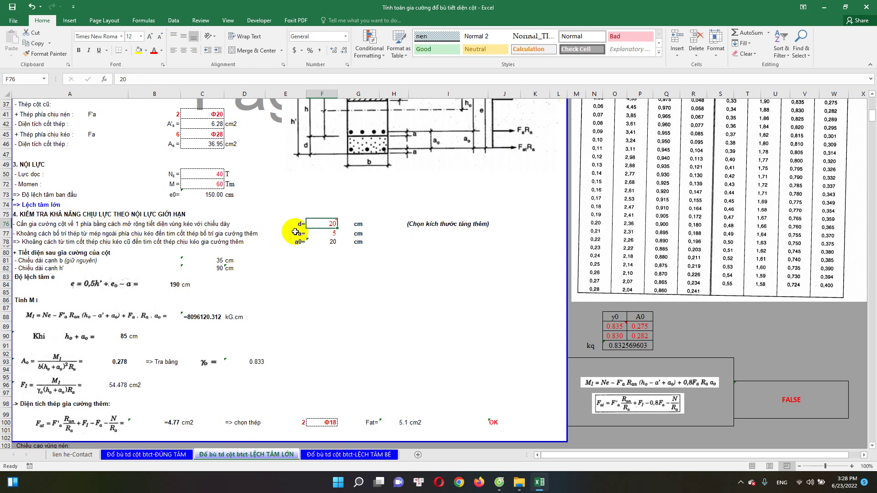
scroll(343, 217, up, 2)
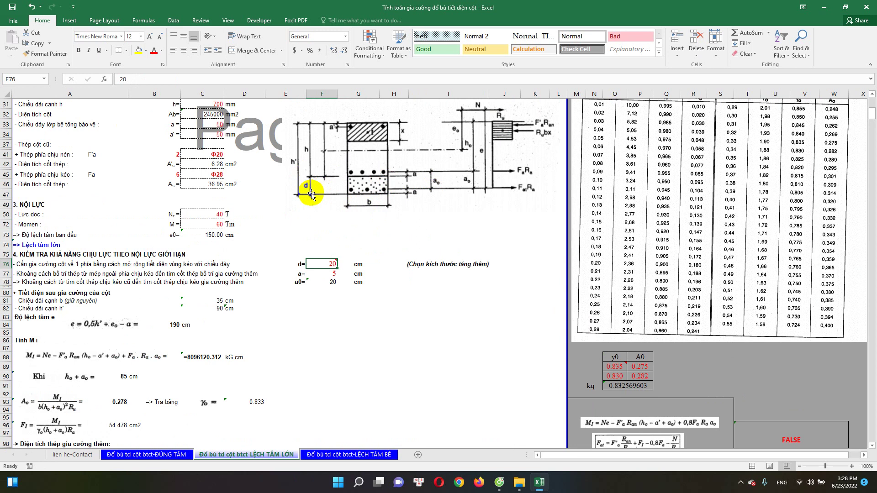
mouse_move(322, 264)
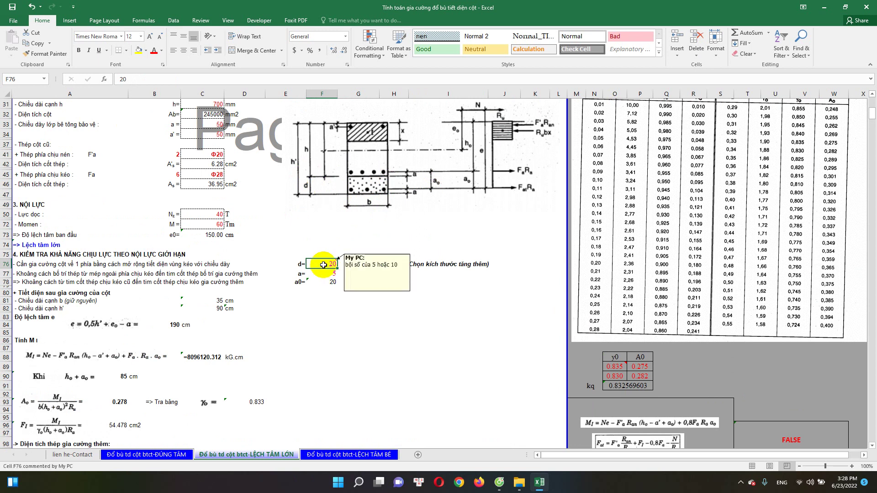
click(324, 263)
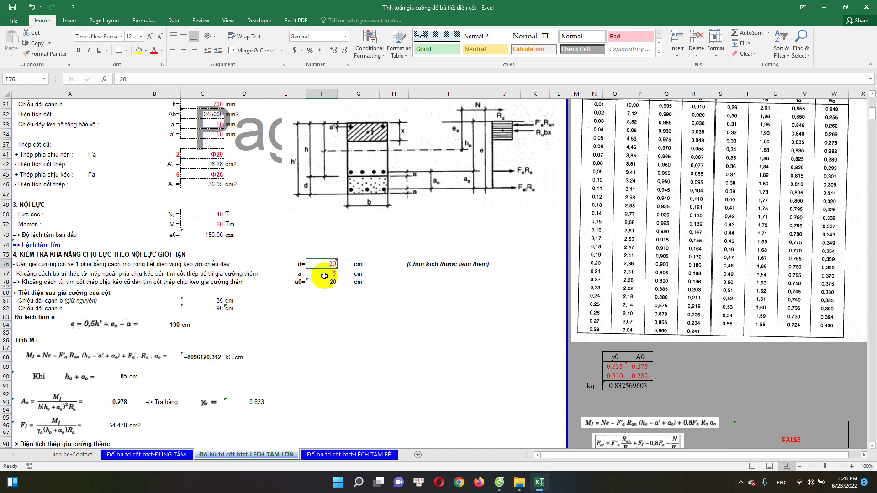
key(Down)
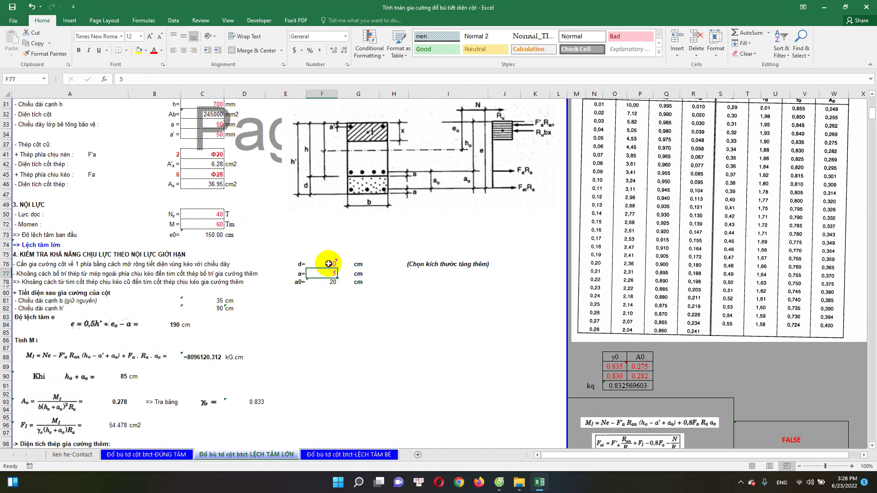
click(329, 274)
scroll(325, 276, down, 1)
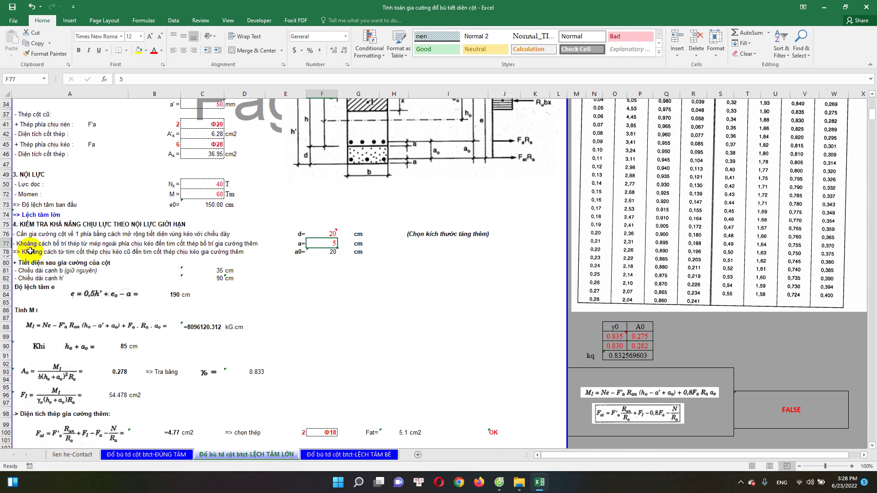
scroll(324, 248, up, 2)
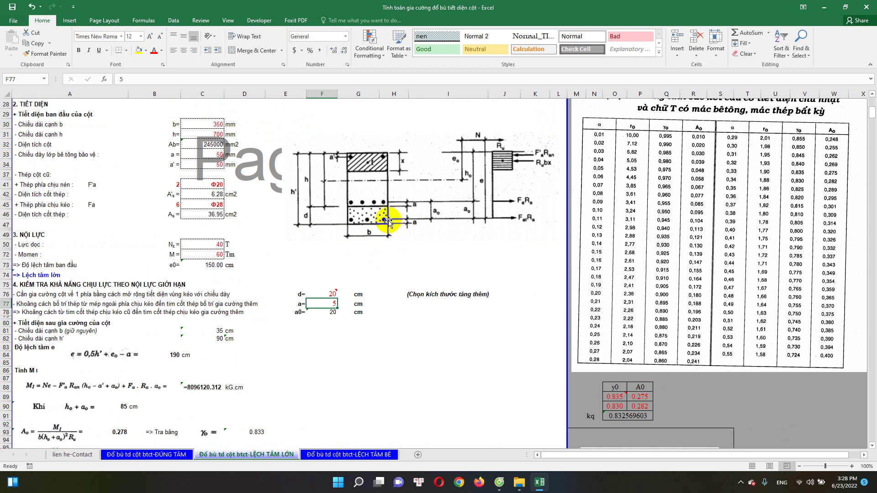
click(322, 312)
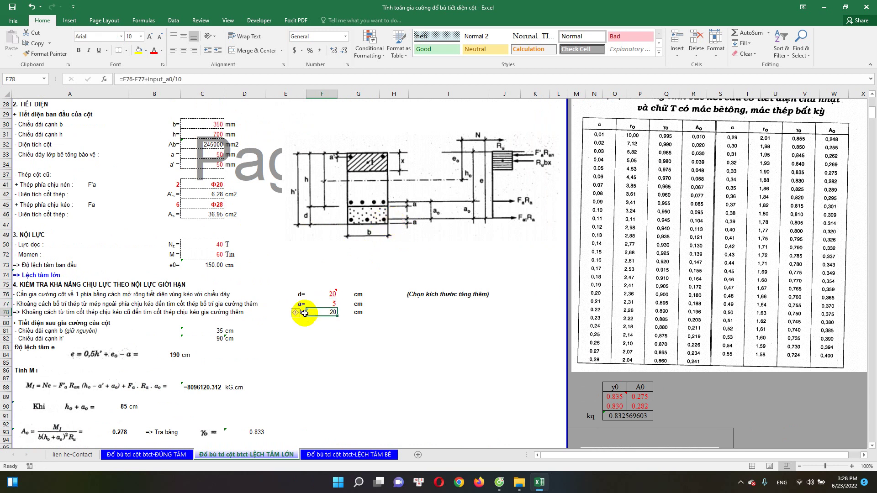
scroll(255, 303, down, 1)
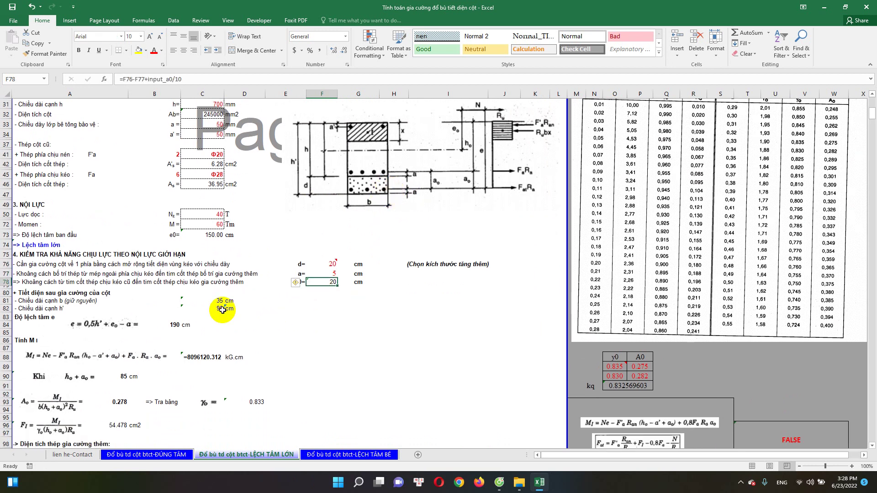
double_click(323, 282)
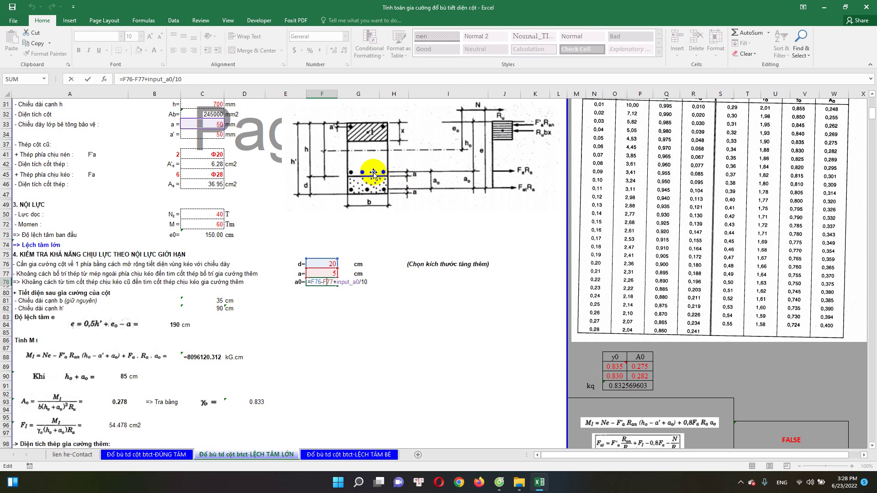
key(ctrl+Return)
scroll(392, 255, down, 2)
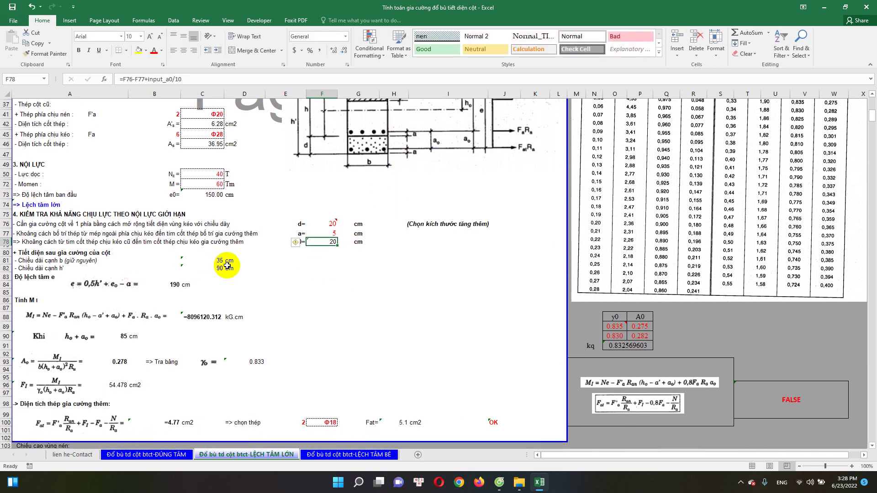
click(219, 264)
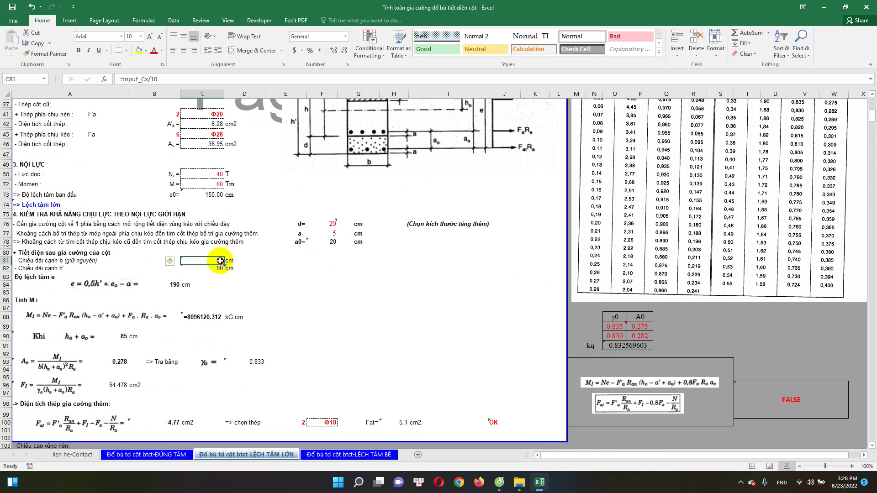
double_click(220, 261)
scroll(294, 290, up, 2)
scroll(362, 245, up, 2)
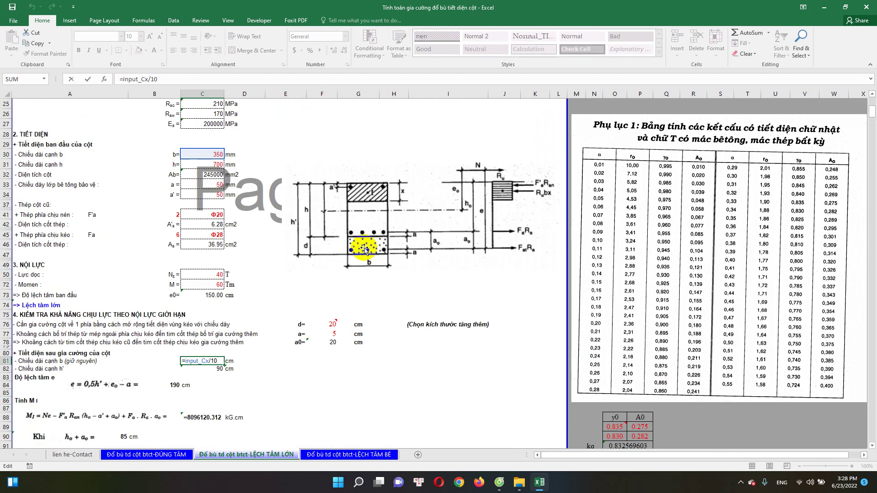
scroll(222, 339, down, 4)
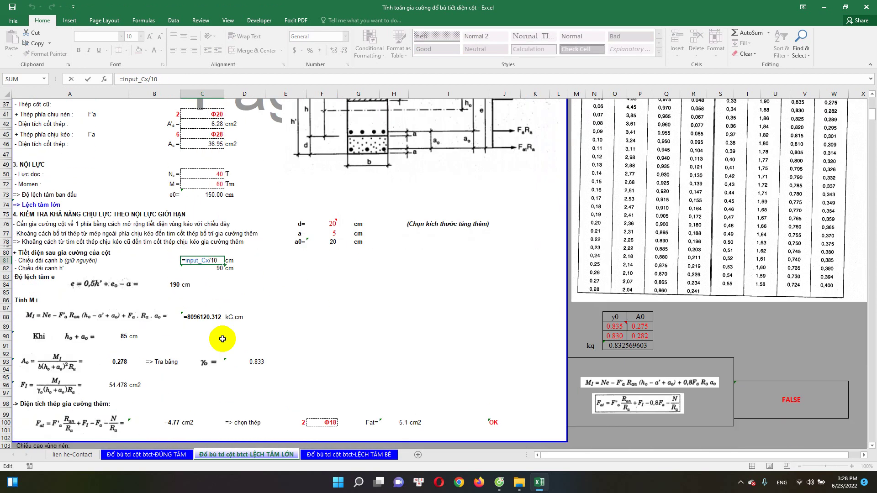
click(219, 268)
double_click(219, 269)
key(Escape)
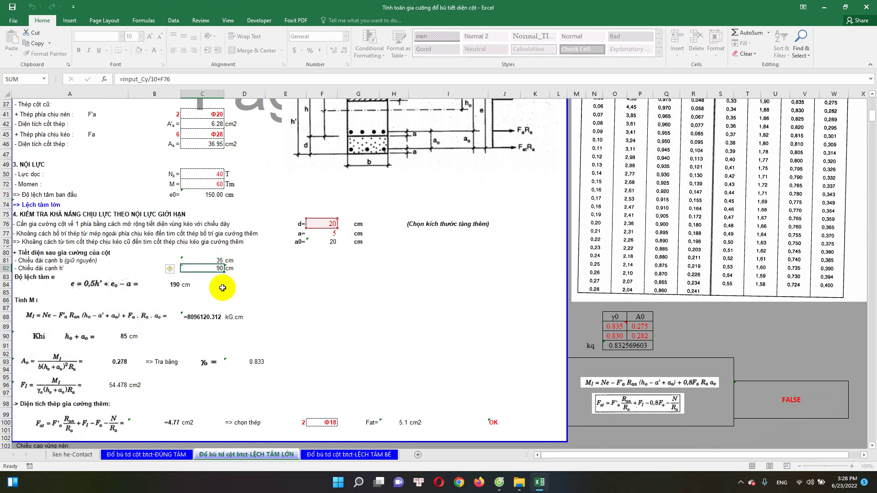
key(Escape)
double_click(172, 286)
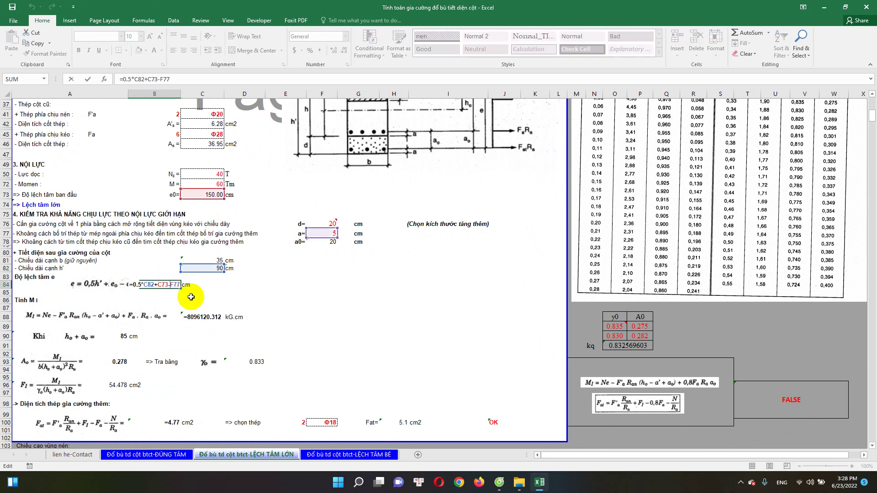
scroll(333, 274, up, 2)
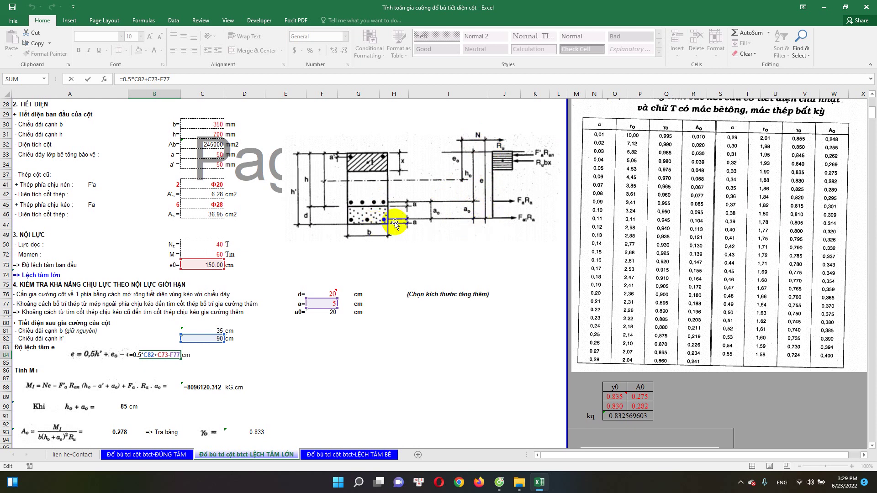
key(Escape)
scroll(181, 340, down, 3)
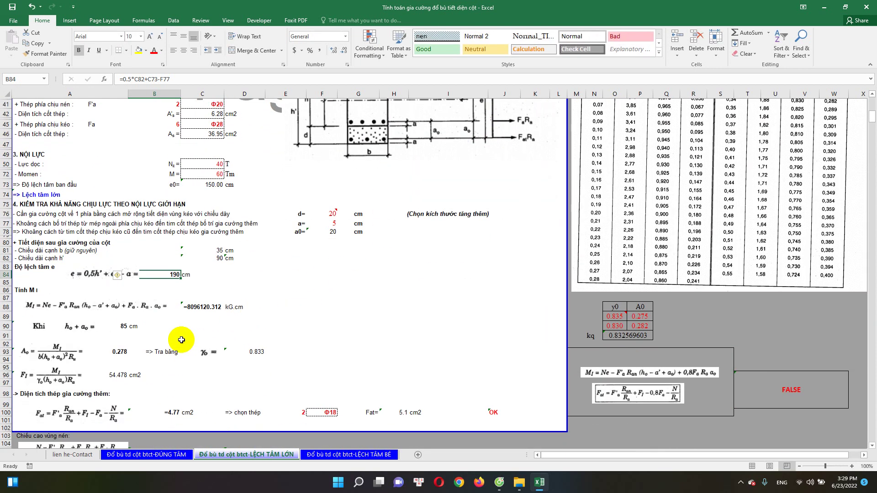
double_click(209, 308)
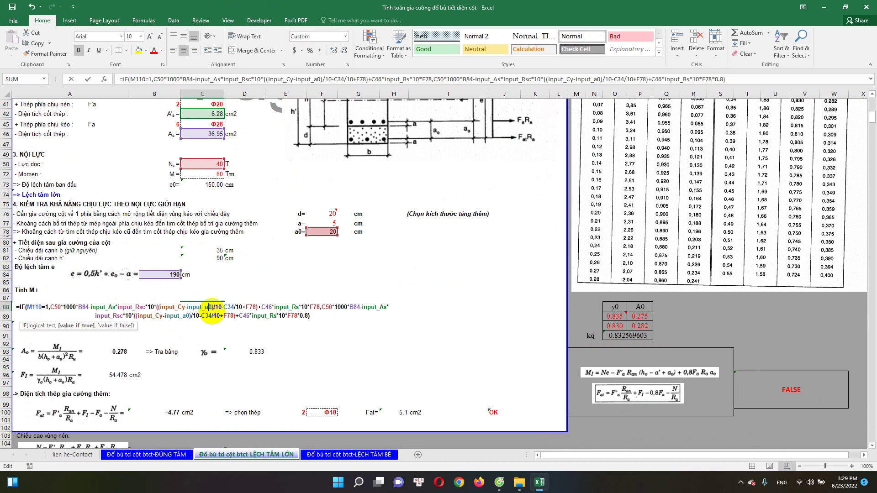
key(Escape)
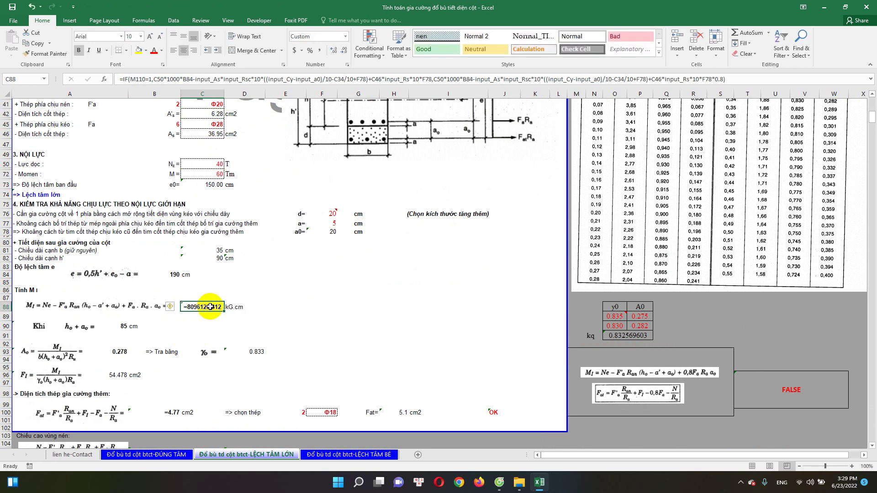
double_click(211, 307)
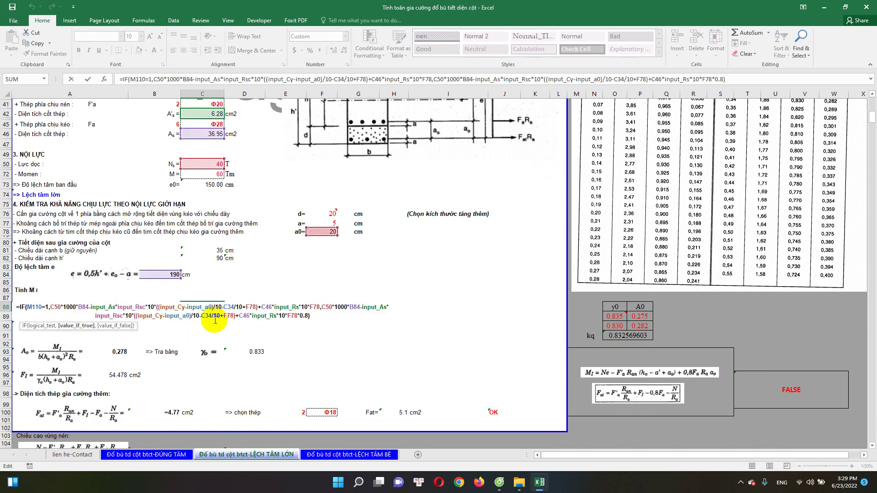
key(Escape)
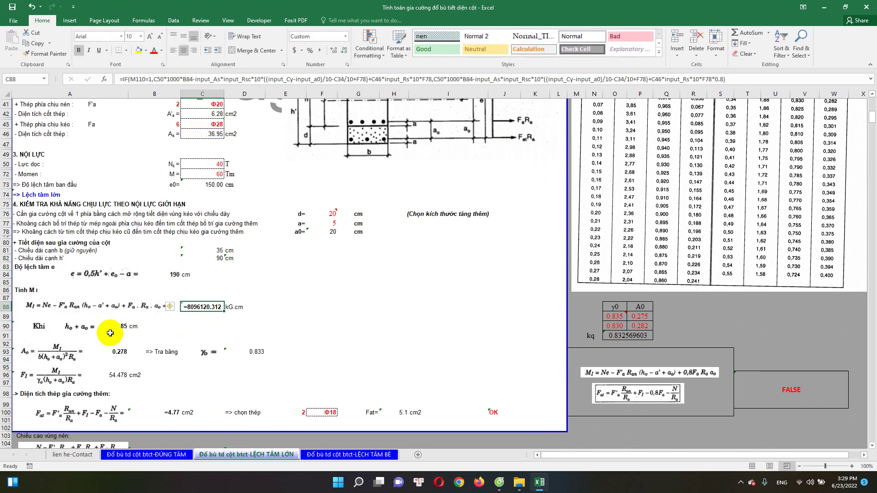
click(109, 311)
click(206, 307)
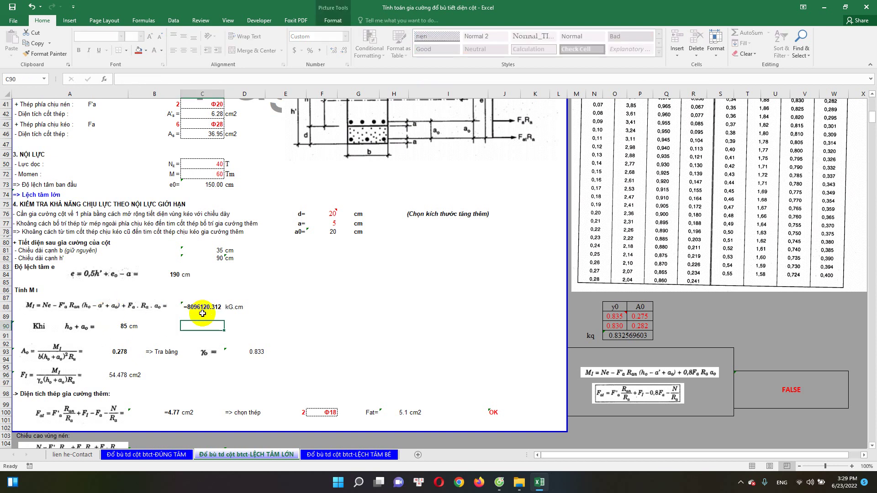
click(121, 326)
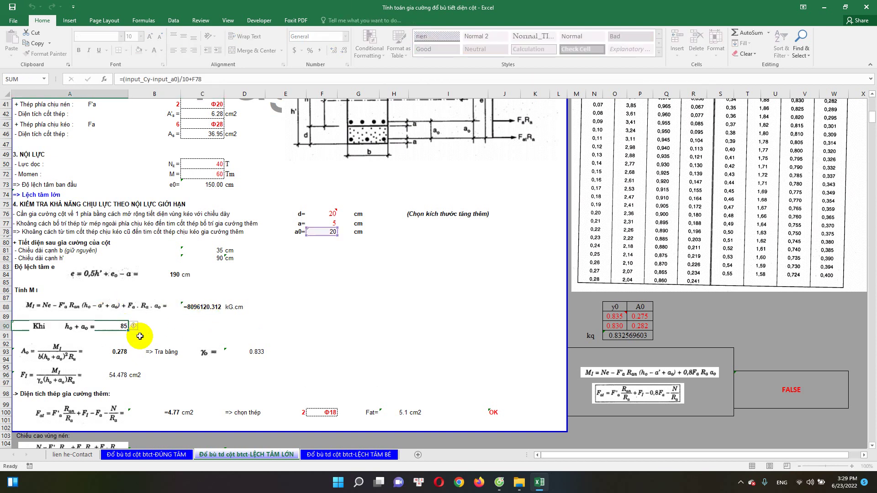
scroll(125, 344, down, 1)
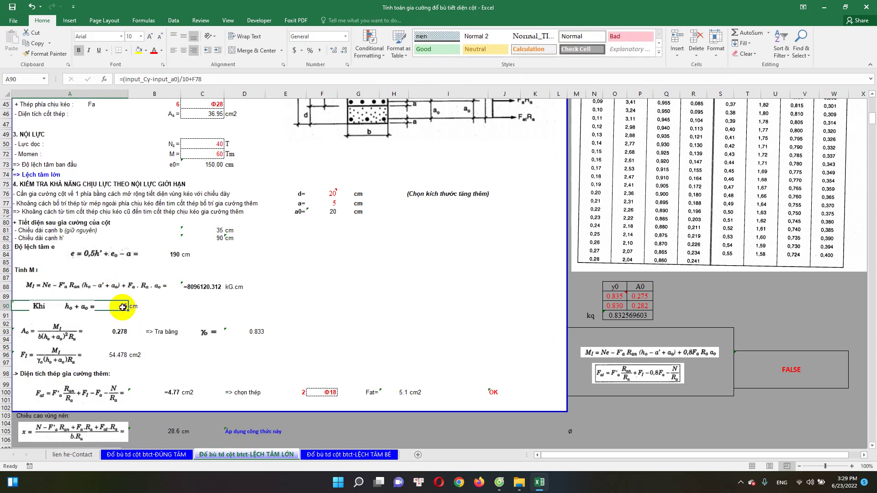
scroll(123, 329, down, 1)
click(125, 317)
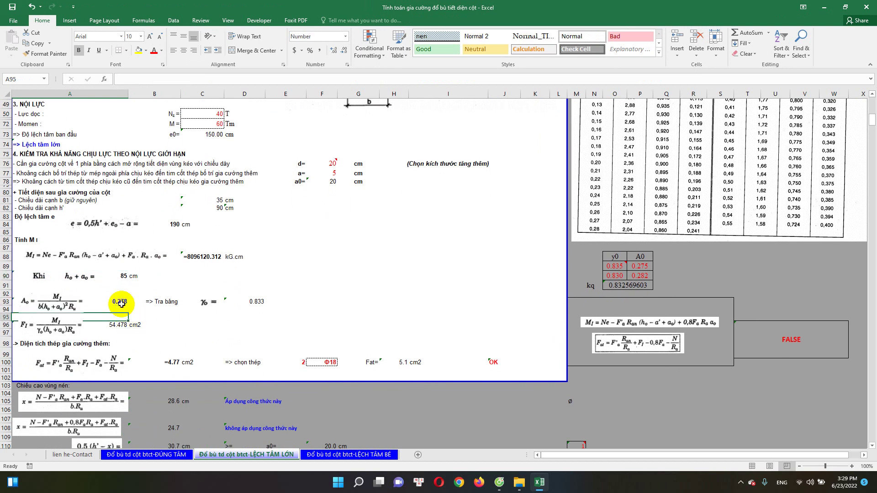
click(121, 303)
double_click(254, 303)
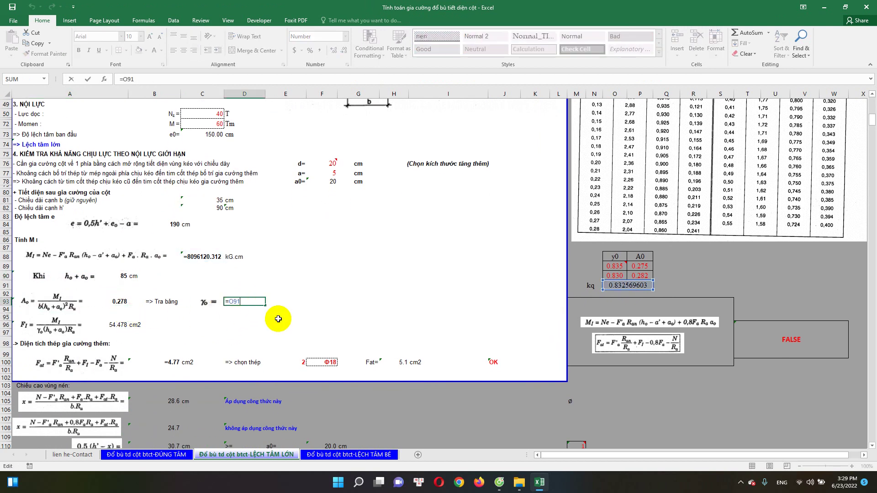
key(Escape)
scroll(274, 320, up, 1)
click(127, 325)
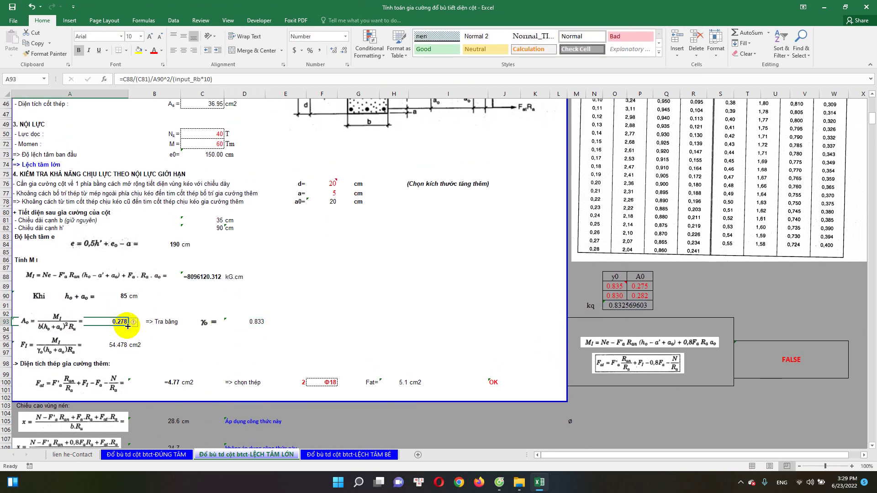
click(249, 321)
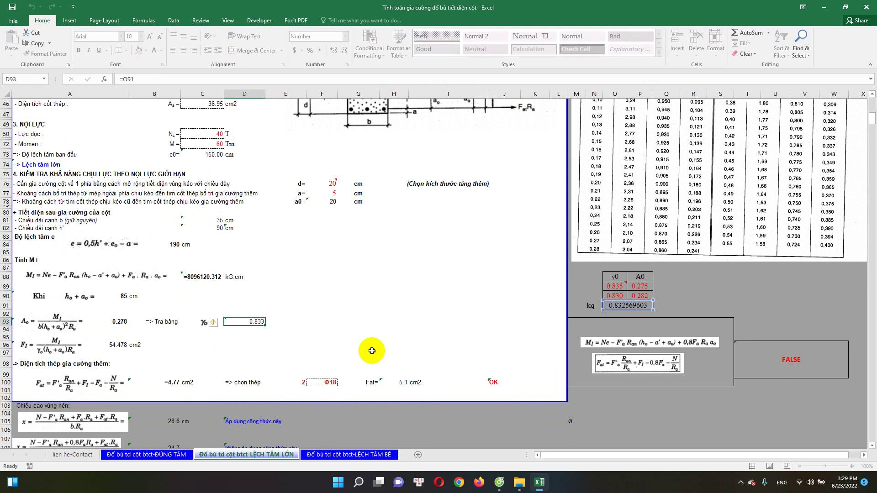
scroll(570, 335, up, 1)
scroll(573, 352, up, 1)
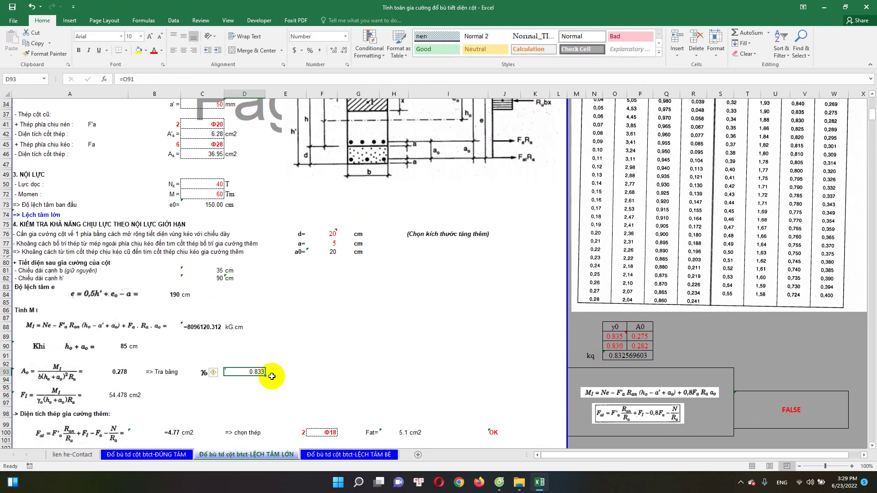
Inspect the A0 formula behind 0.278 and the current γ0 value 0.833.
click(36, 372)
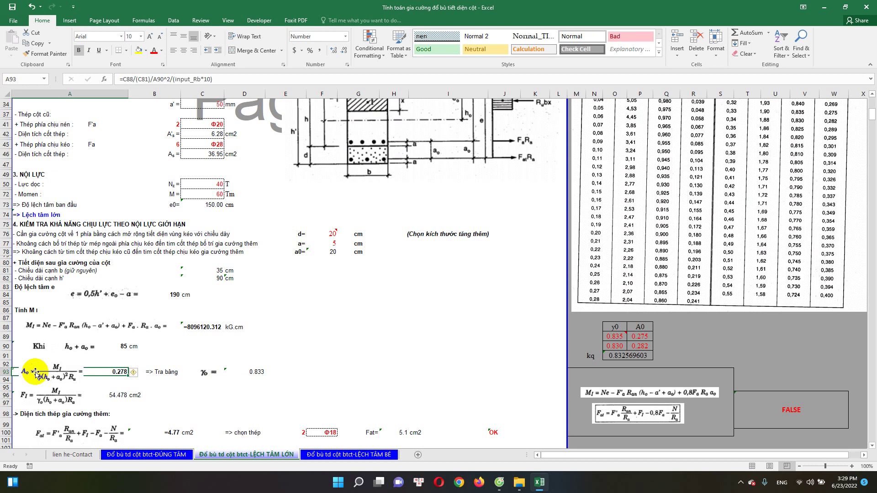
scroll(675, 303, up, 2)
scroll(744, 294, up, 1)
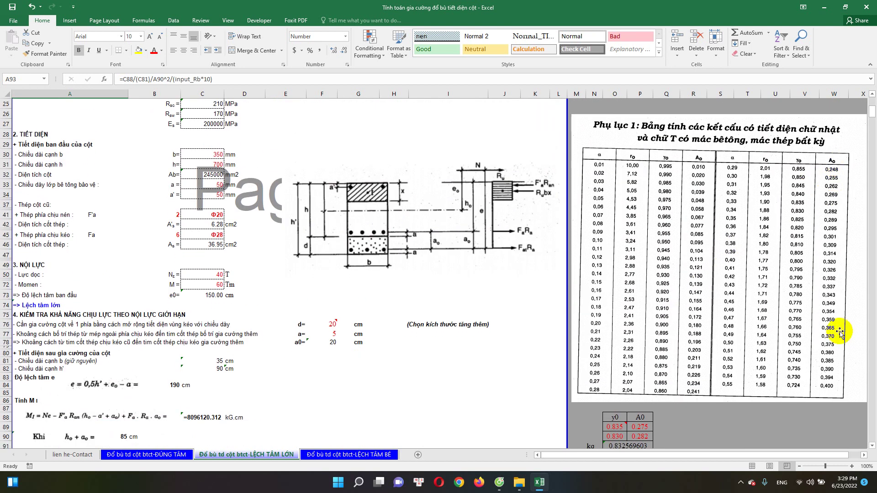
scroll(841, 332, down, 3)
scroll(786, 196, up, 2)
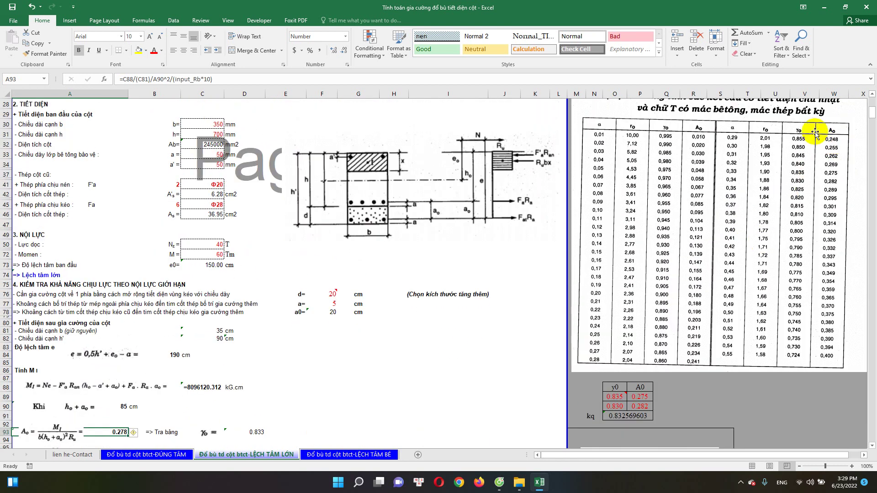
scroll(255, 397, down, 2)
click(202, 378)
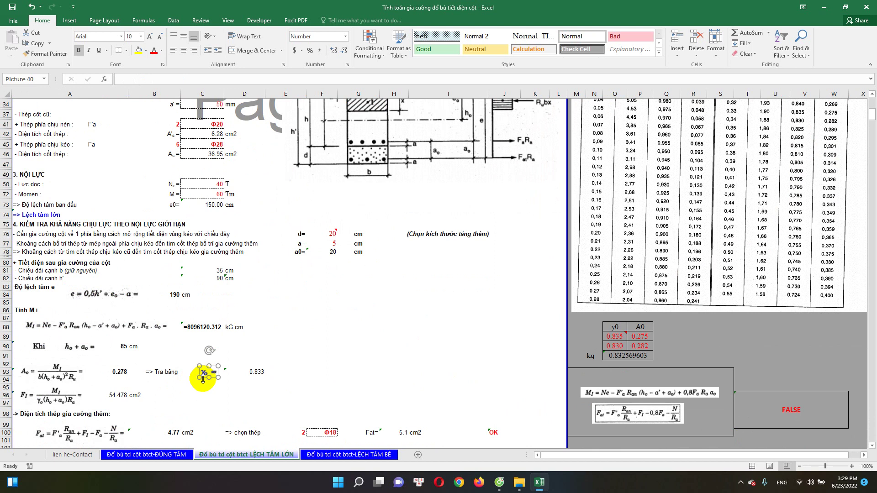
click(246, 371)
Check the y0/A0 table rows, noting y0 0.835 at A0 0.275.
scroll(627, 337, up, 2)
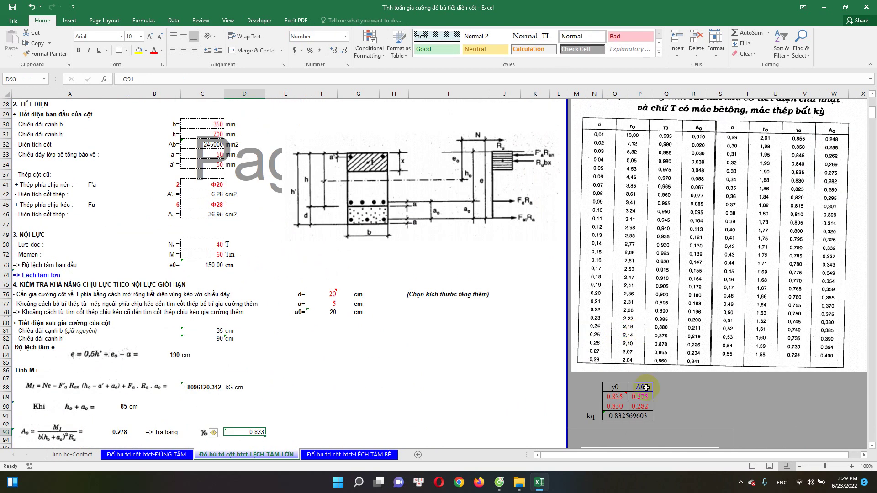
click(624, 396)
scroll(515, 402, down, 2)
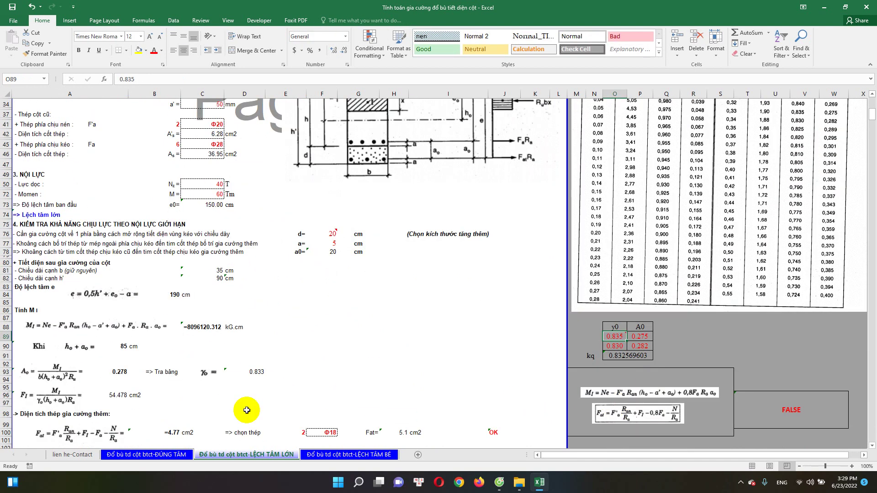
scroll(711, 294, up, 2)
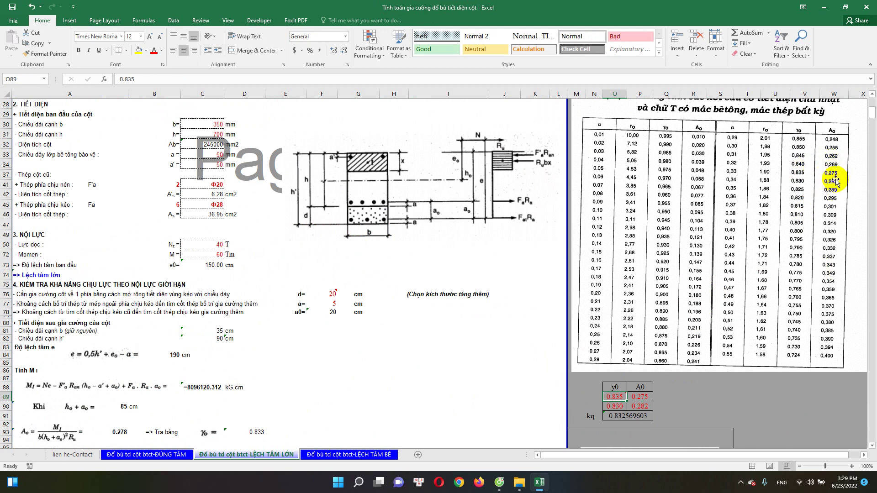
scroll(688, 355, down, 2)
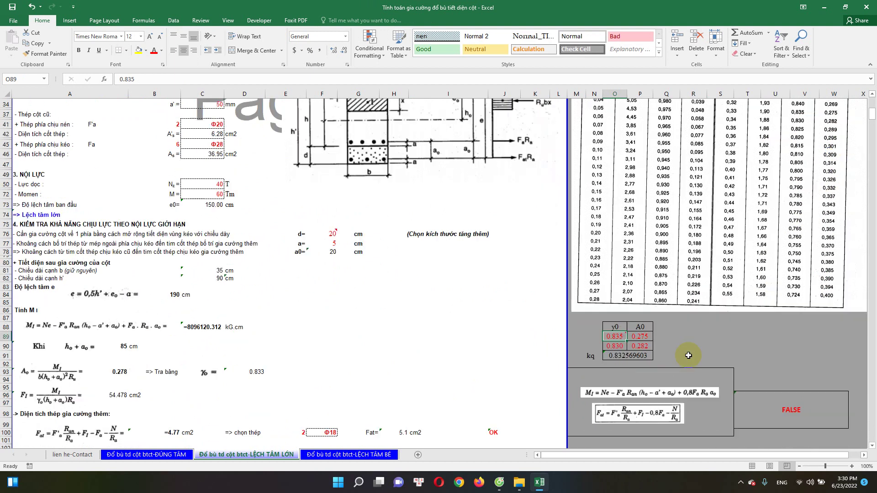
click(641, 337)
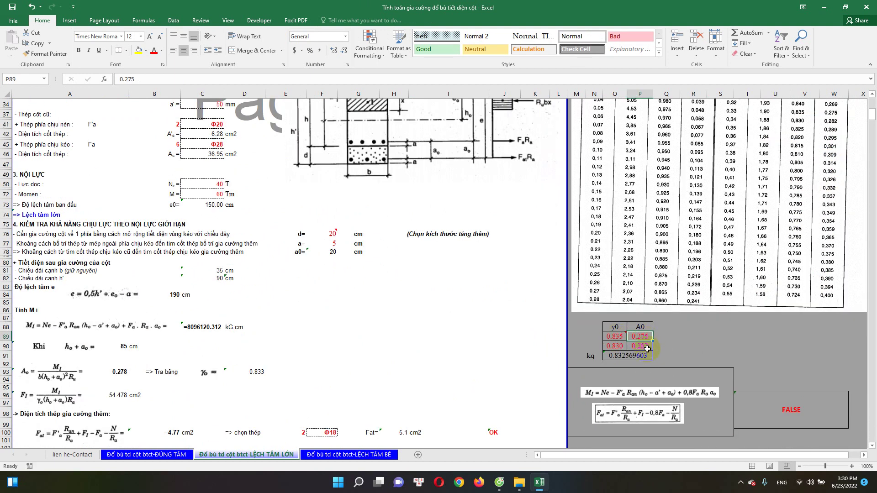
scroll(697, 361, up, 3)
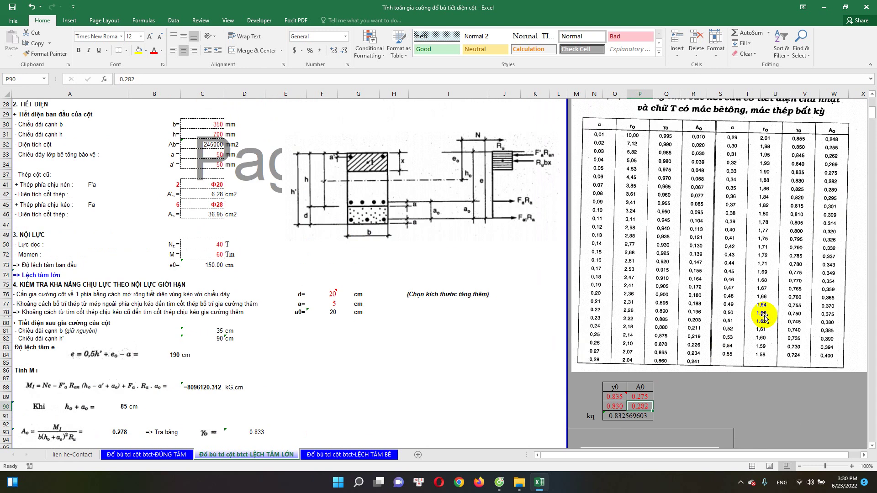
scroll(827, 235, up, 1)
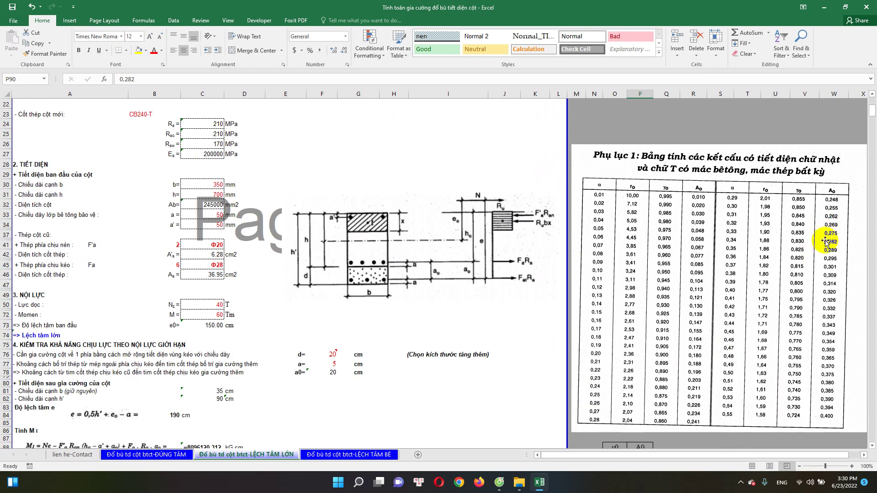
scroll(670, 375, down, 3)
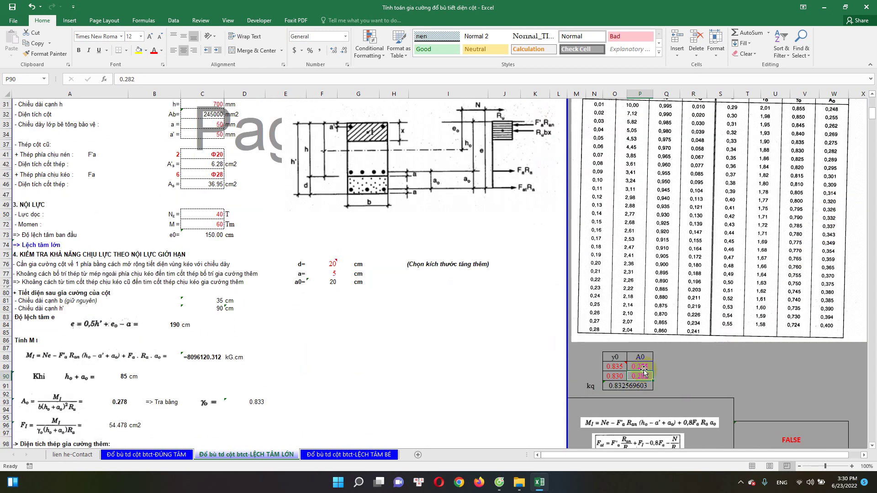
click(616, 368)
scroll(829, 223, up, 2)
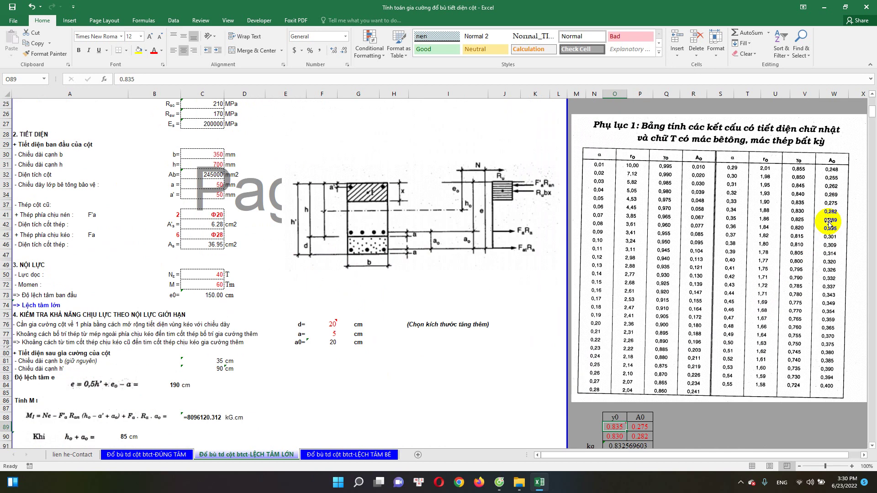
scroll(659, 367, down, 3)
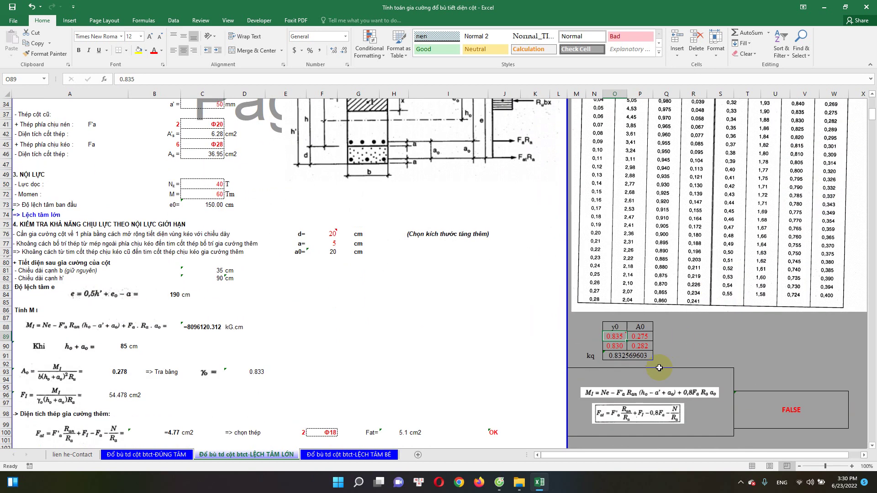
scroll(817, 247, up, 2)
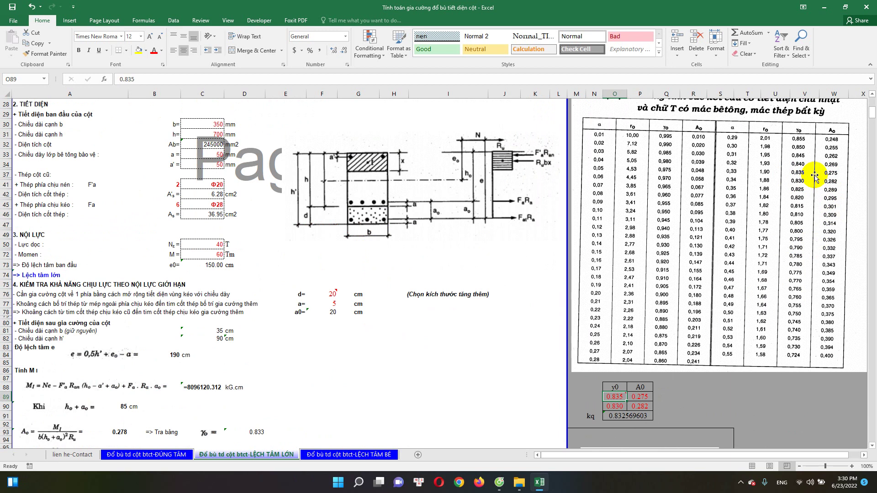
scroll(665, 321, down, 3)
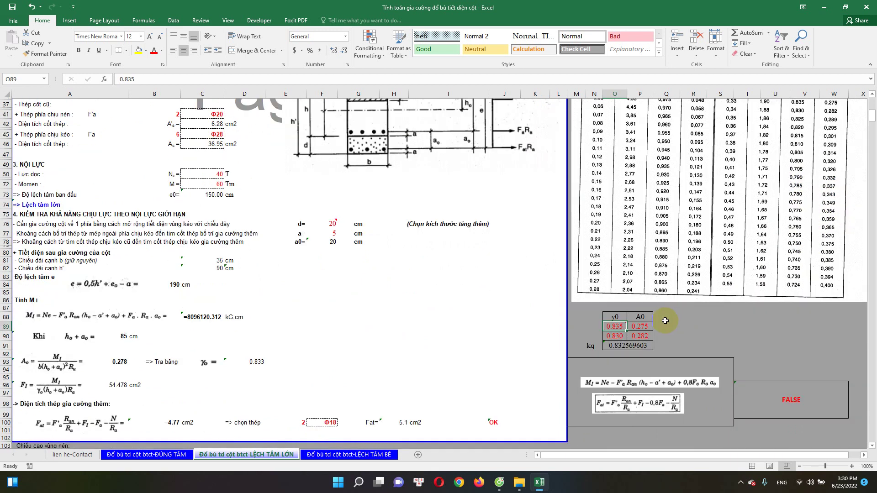
click(614, 327)
Review the kq interpolation formula in O91 and set D93 to =O91, giving γ0 0.833.
double_click(627, 347)
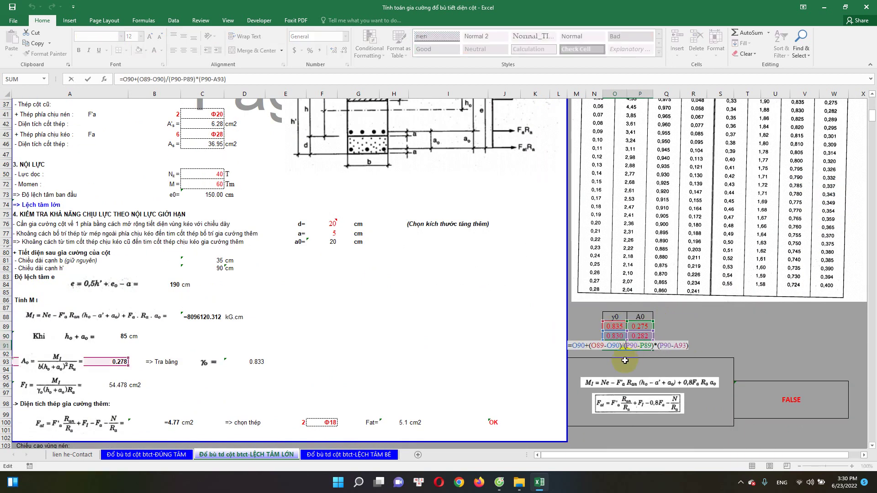
scroll(621, 356, down, 1)
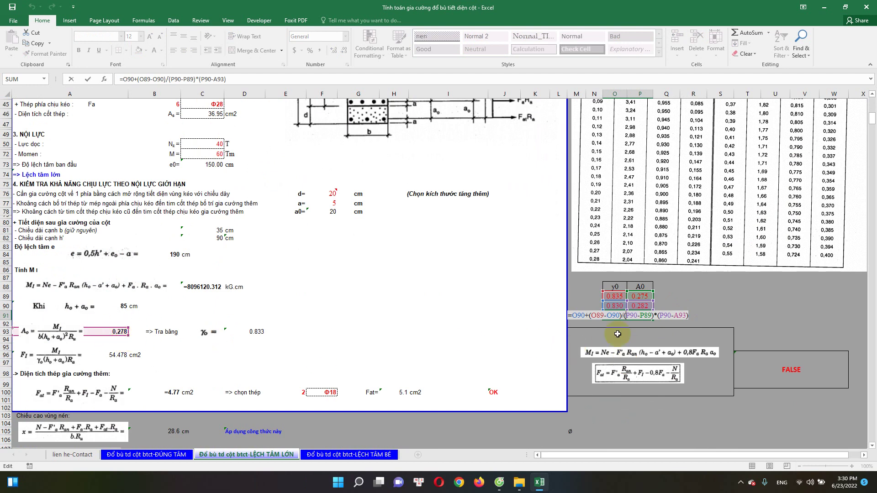
key(ctrl+Return)
click(244, 331)
text(=)
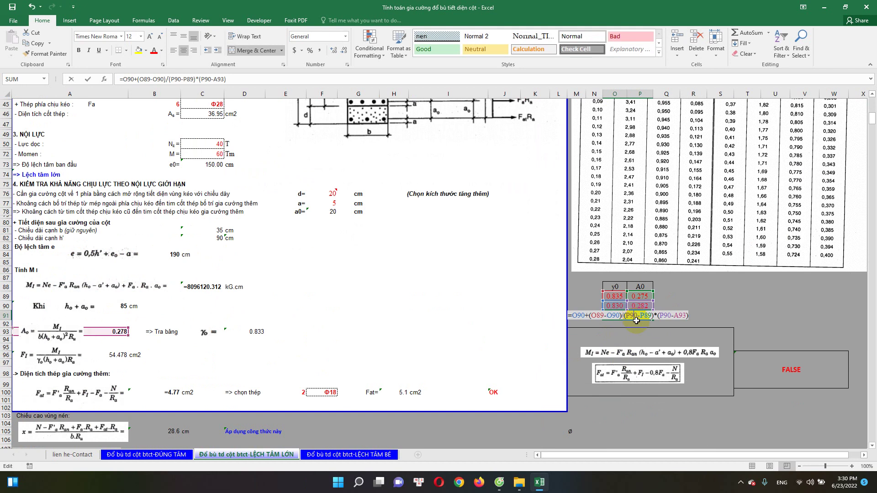
click(628, 315)
key(ctrl+Return)
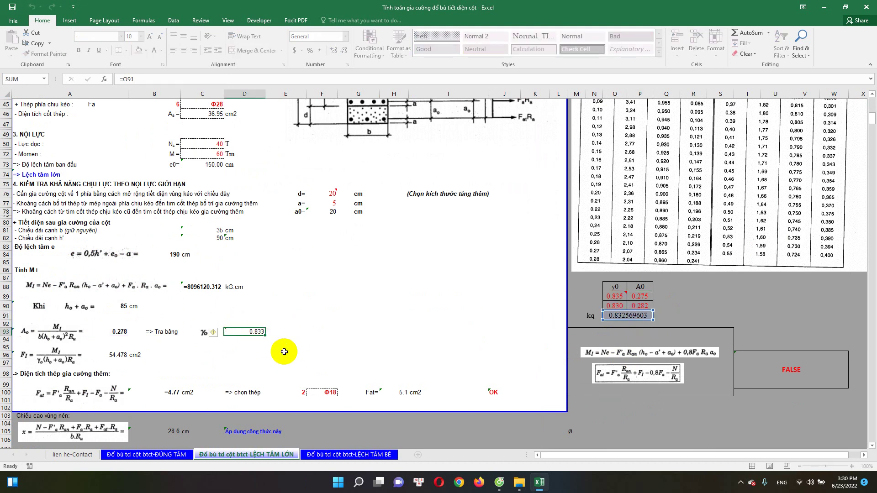
scroll(283, 352, down, 2)
click(621, 251)
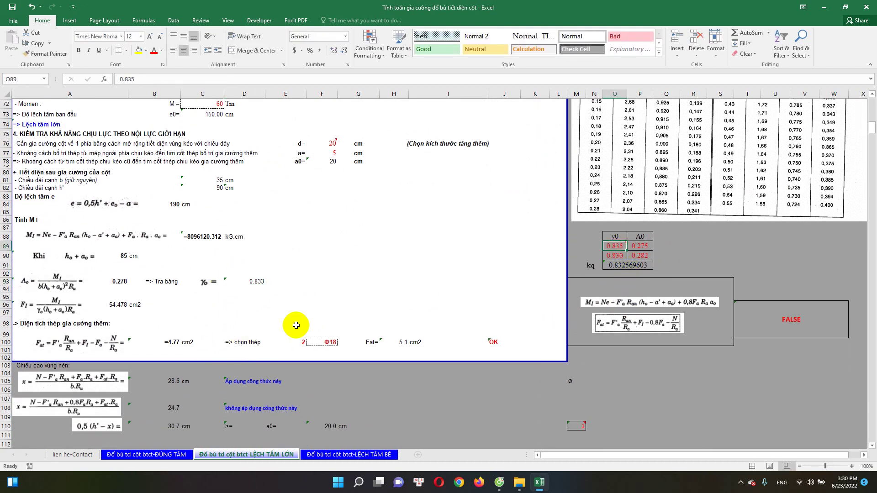
click(206, 306)
click(120, 305)
double_click(121, 305)
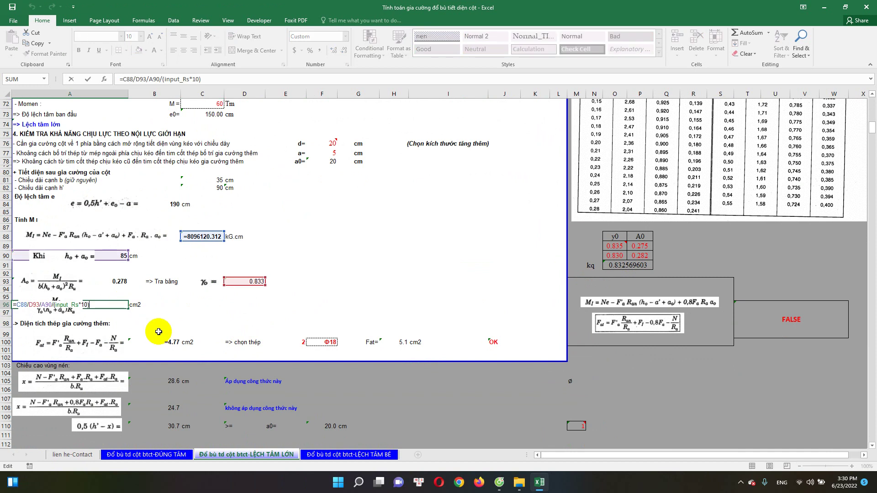
click(160, 335)
double_click(176, 339)
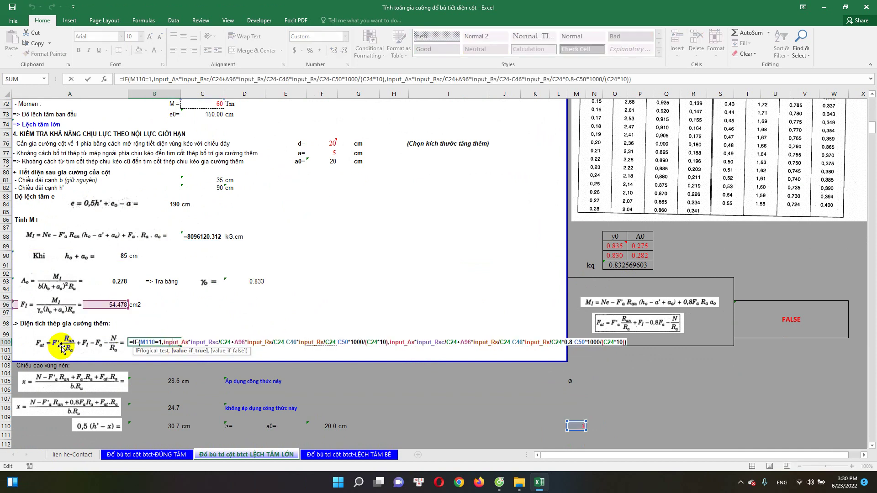
scroll(182, 319, up, 2)
scroll(297, 252, up, 2)
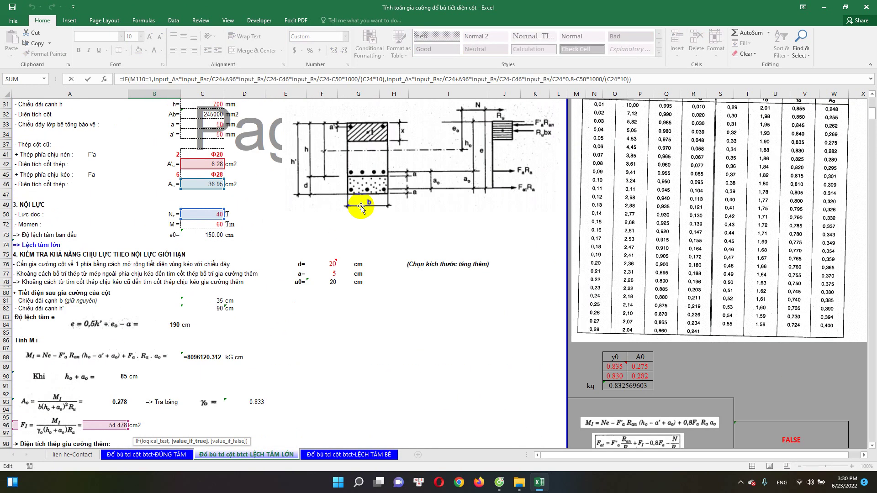
key(Escape)
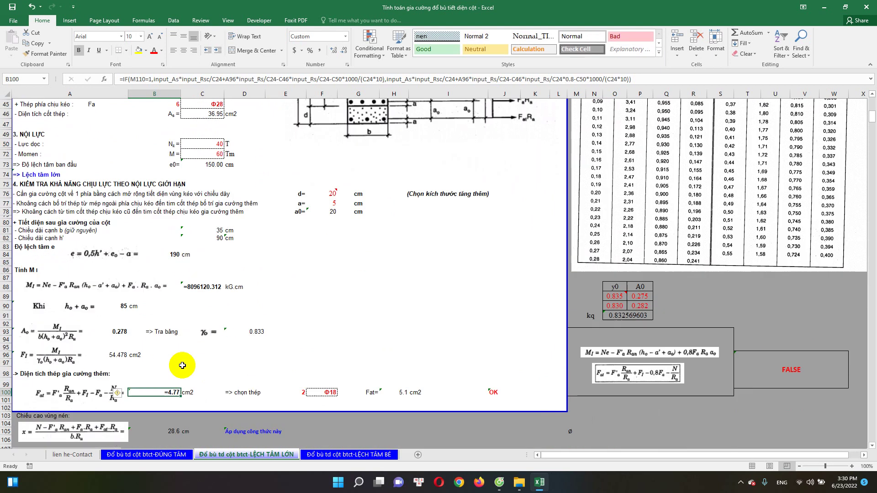
scroll(332, 264, down, 3)
double_click(174, 391)
key(Escape)
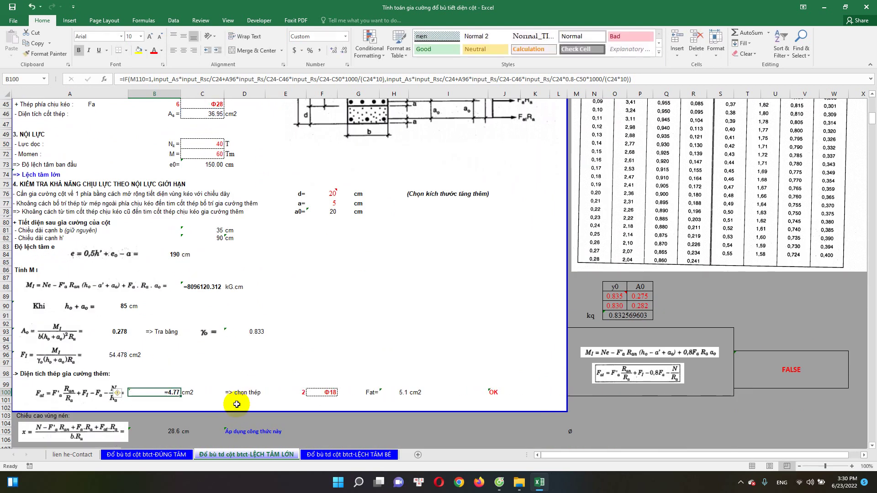
scroll(264, 400, down, 1)
click(294, 362)
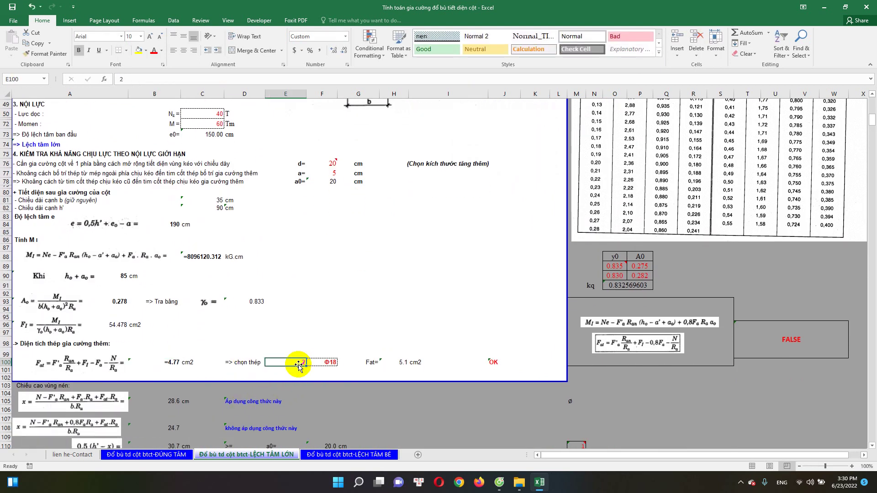
click(174, 362)
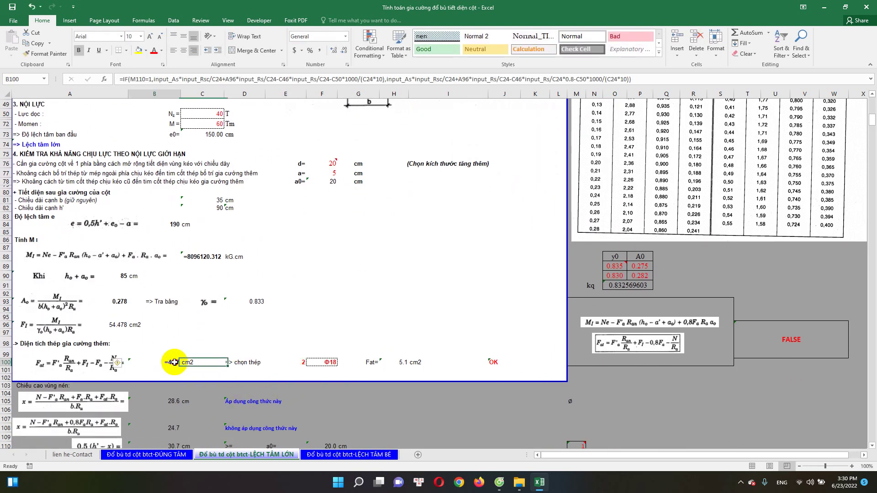
click(299, 362)
click(320, 362)
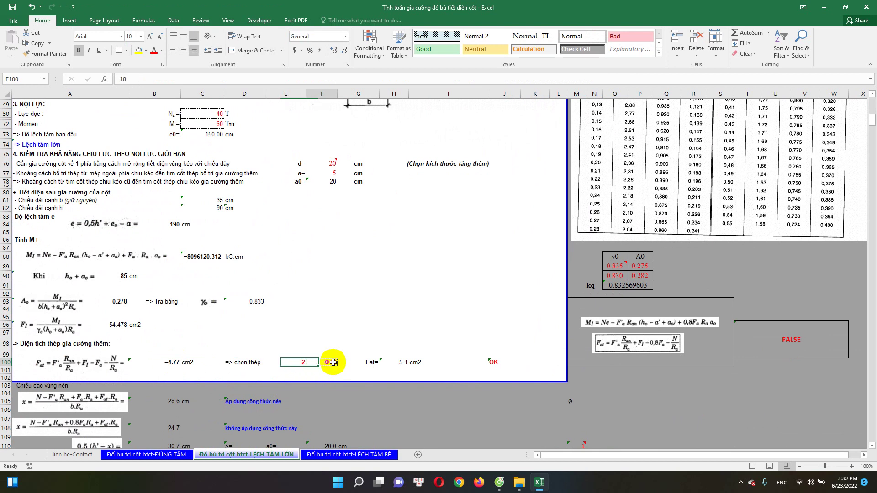
click(292, 362)
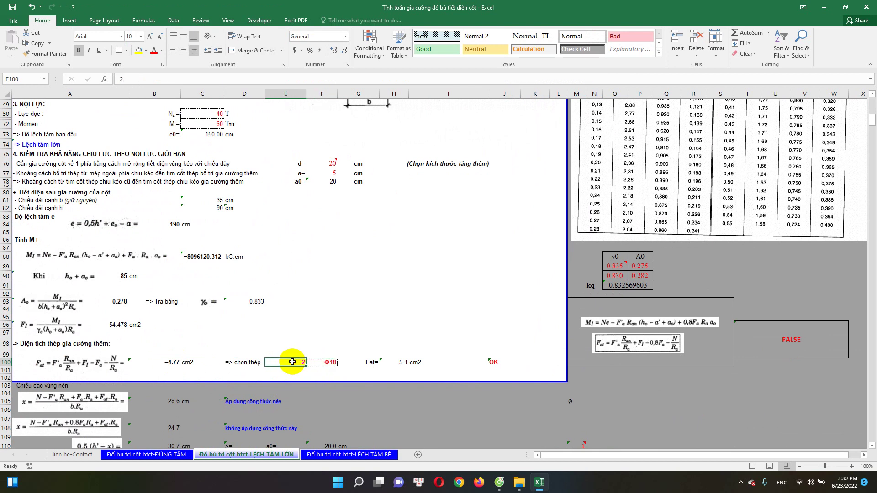
click(336, 362)
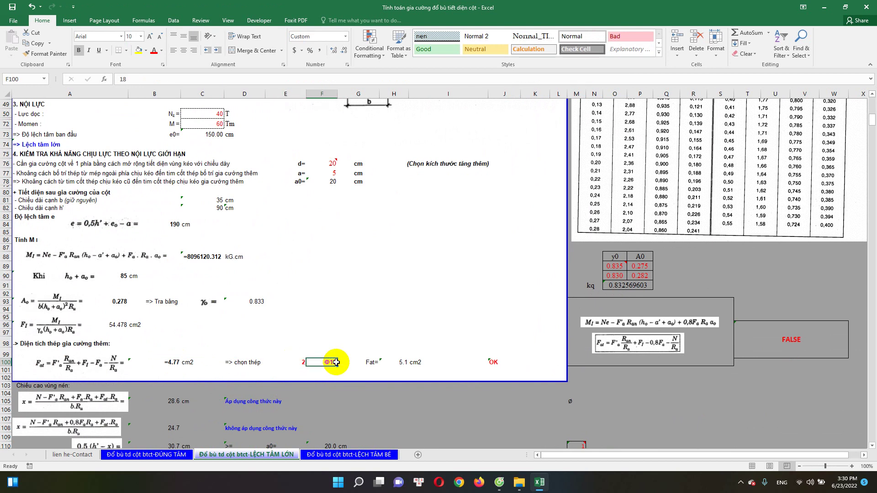
double_click(399, 362)
key(Escape)
key(ctrl+Home)
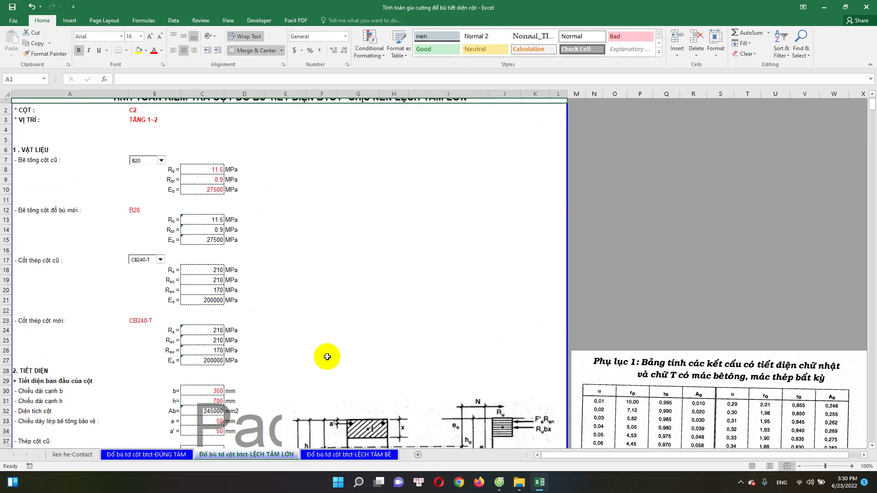
scroll(473, 371, down, 10)
scroll(474, 367, down, 2)
scroll(480, 361, down, 3)
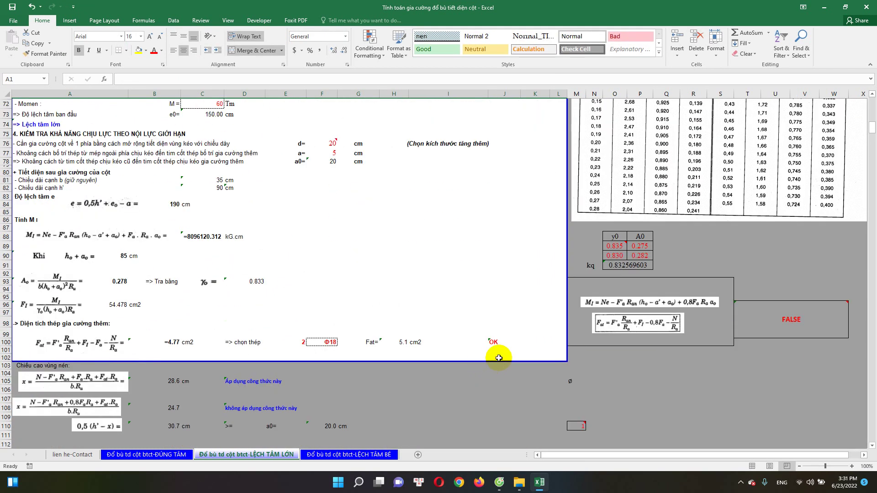
double_click(498, 344)
key(Escape)
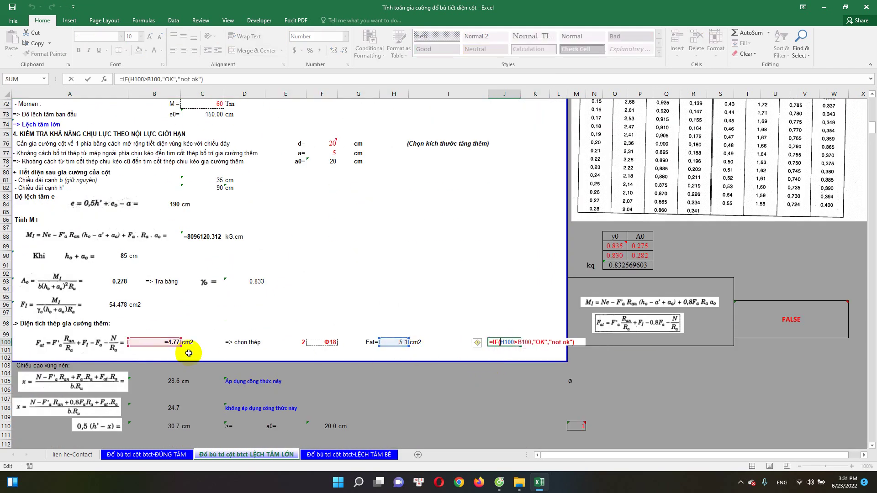
scroll(189, 319, up, 9)
scroll(189, 246, up, 5)
Reduce the old-concrete Rb in C8 to =0.8*11.5 (9.2).
scroll(209, 178, up, 3)
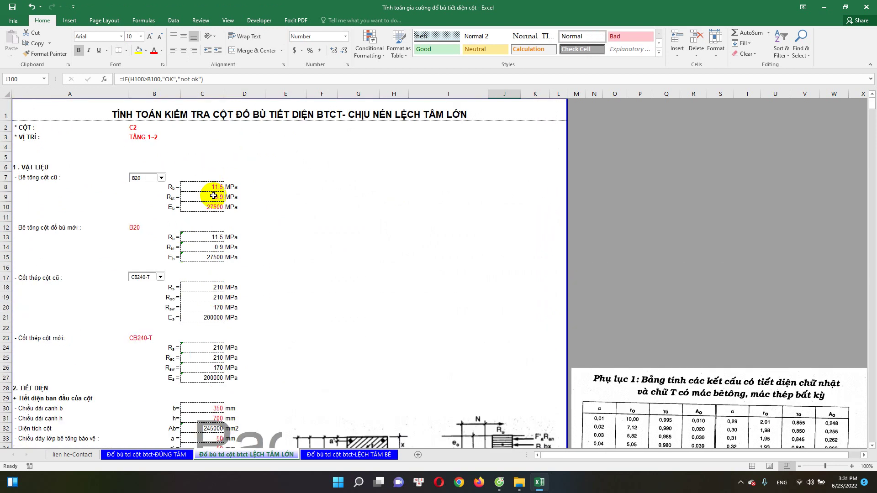
click(208, 184)
double_click(205, 190)
text(=0.8*)
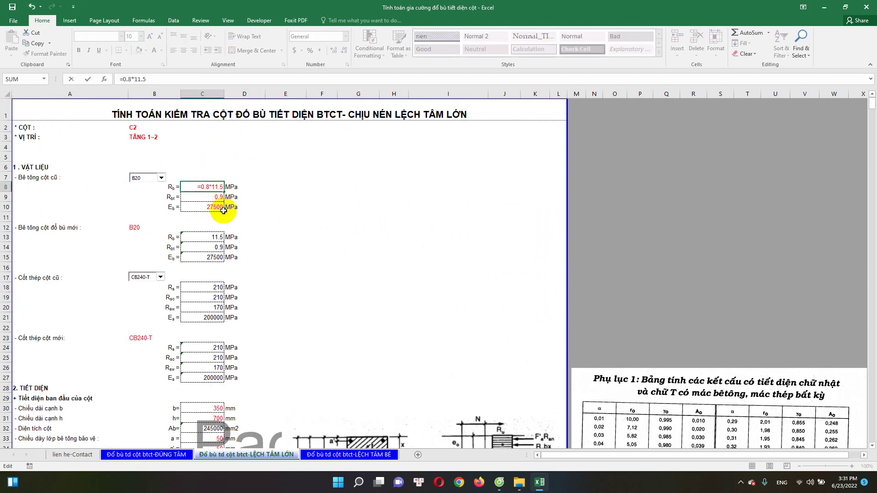
key(Return)
double_click(212, 201)
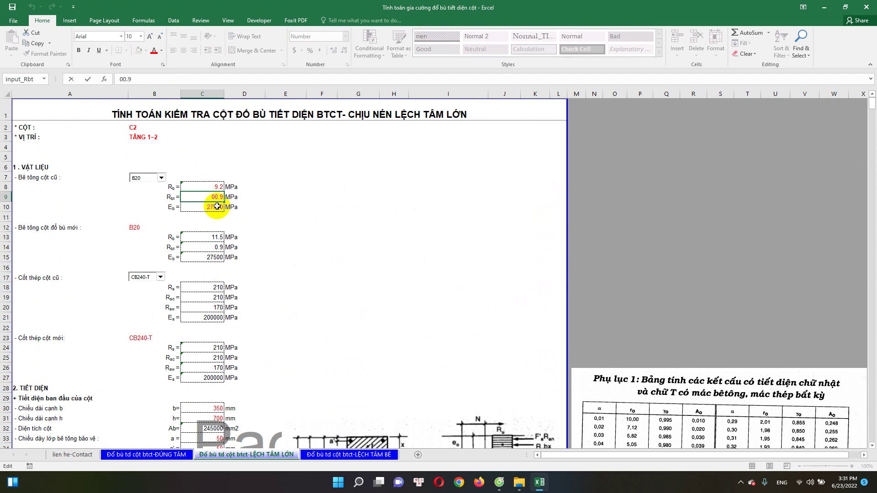
text(.8*)
key(Return)
double_click(196, 208)
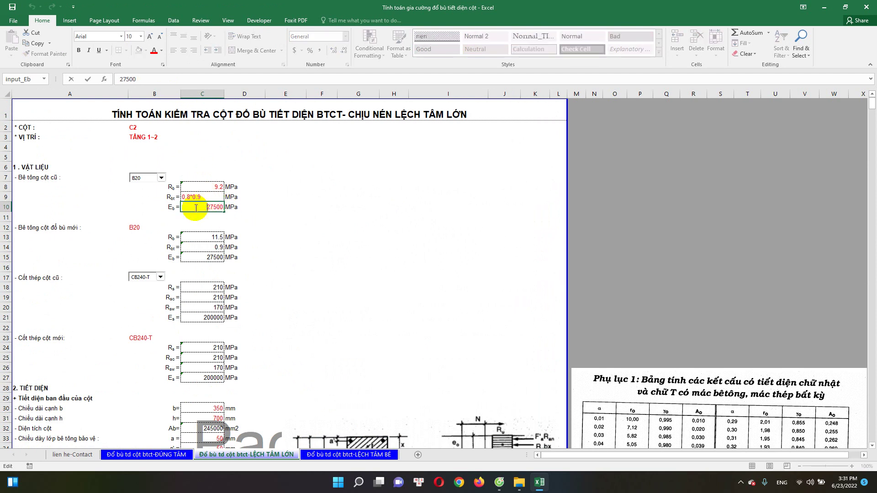
key(Escape)
double_click(189, 197)
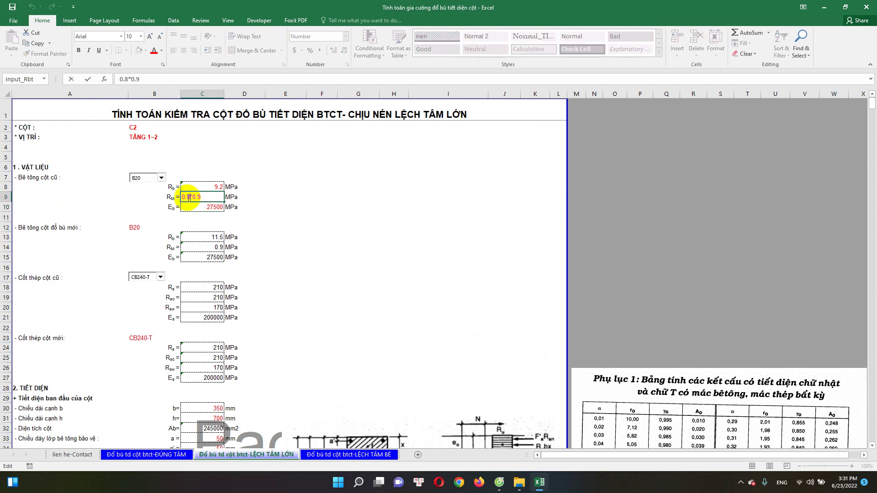
text(=)
key(Return)
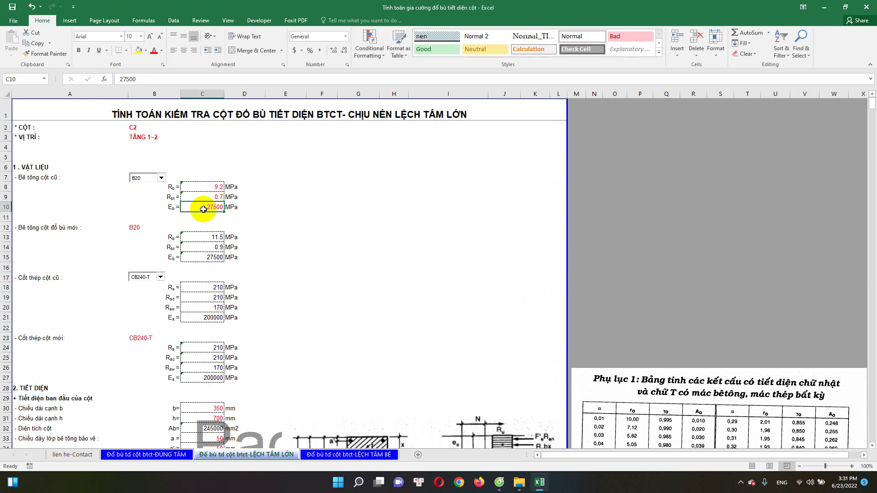
double_click(204, 206)
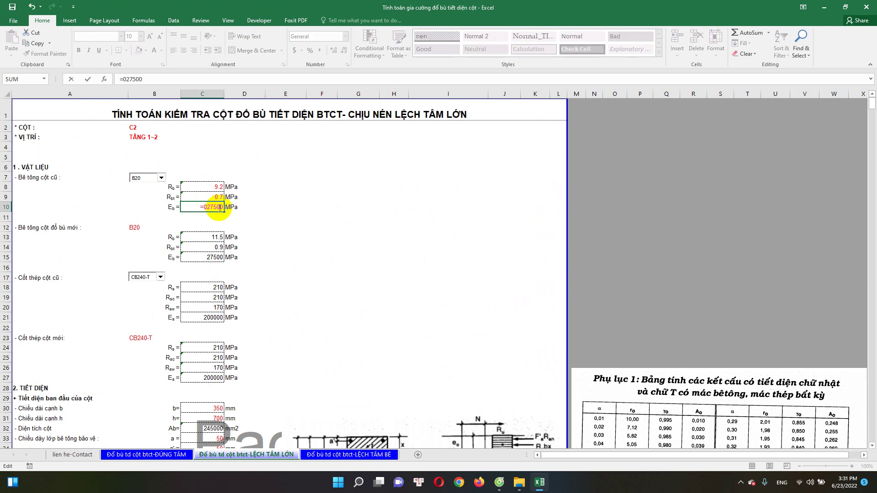
text(22000)
key(Return)
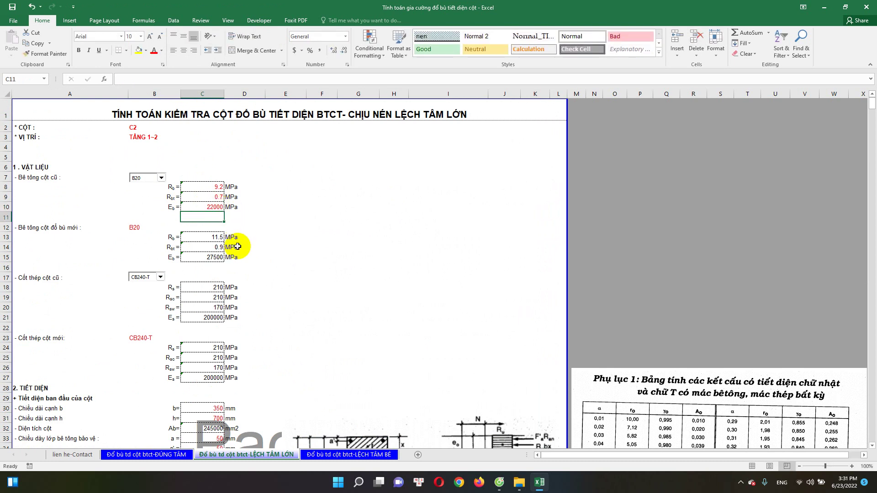
double_click(216, 197)
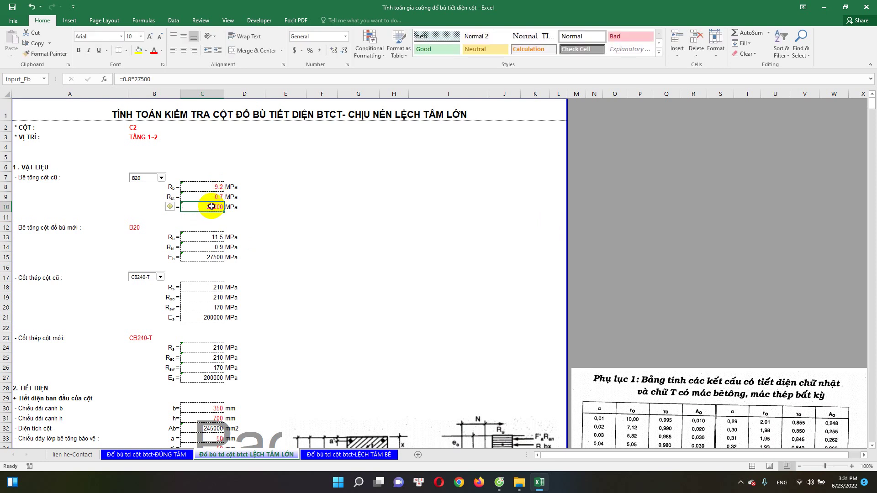
double_click(215, 187)
key(Return)
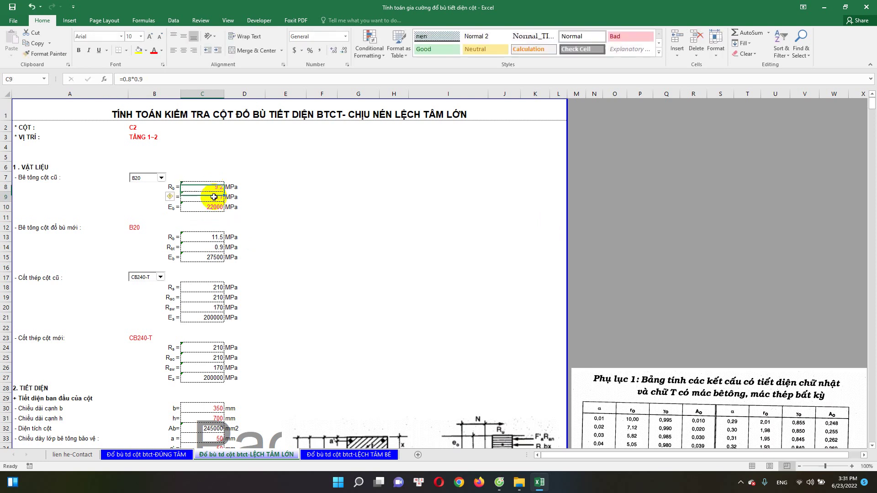
scroll(226, 257, down, 5)
Review the required added steel 8.23 cm2 against the provided Fat and bar count.
scroll(265, 306, down, 7)
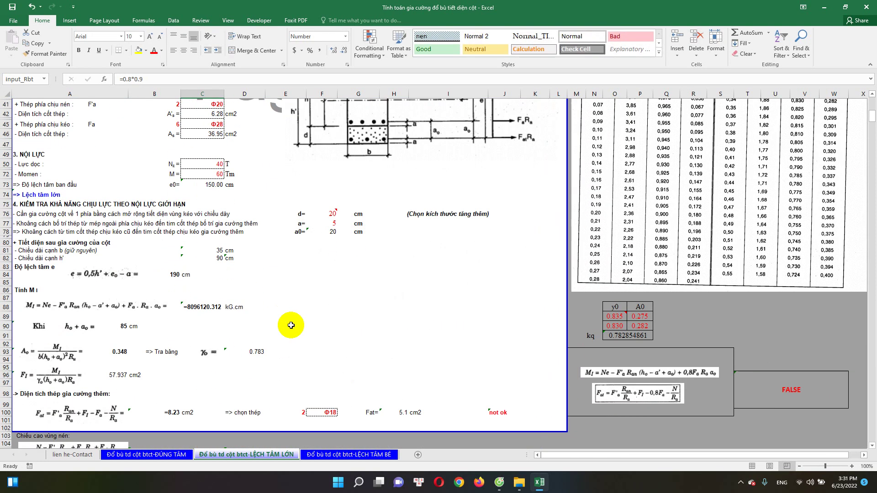
scroll(289, 327, down, 1)
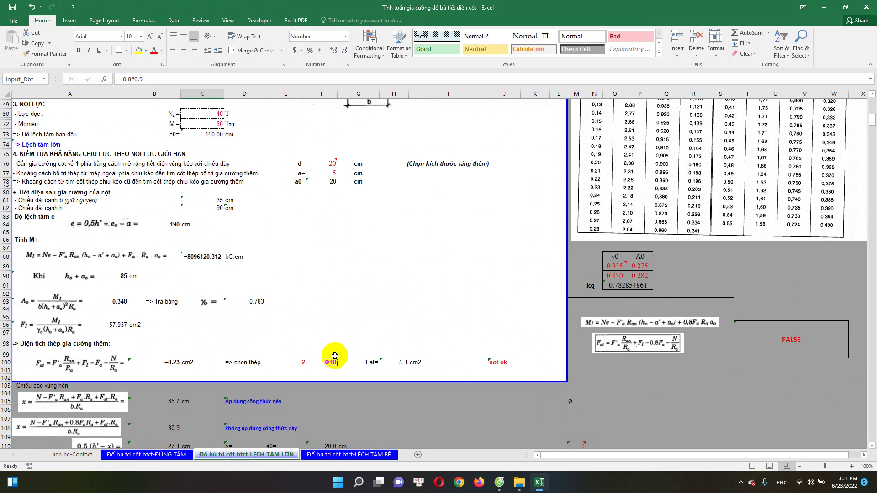
click(169, 362)
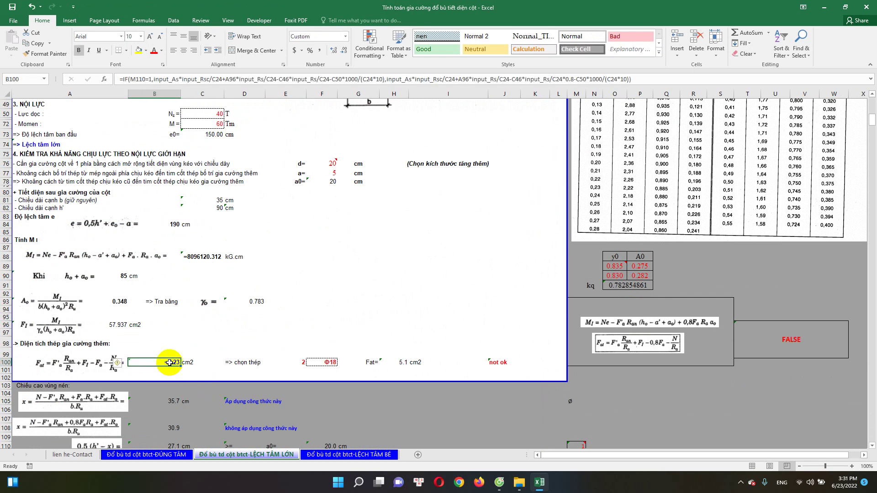
click(391, 360)
click(303, 361)
Try bar diameters 20 and 22, then set F100 to Φ25 for Fat 9.8 cm2.
click(330, 363)
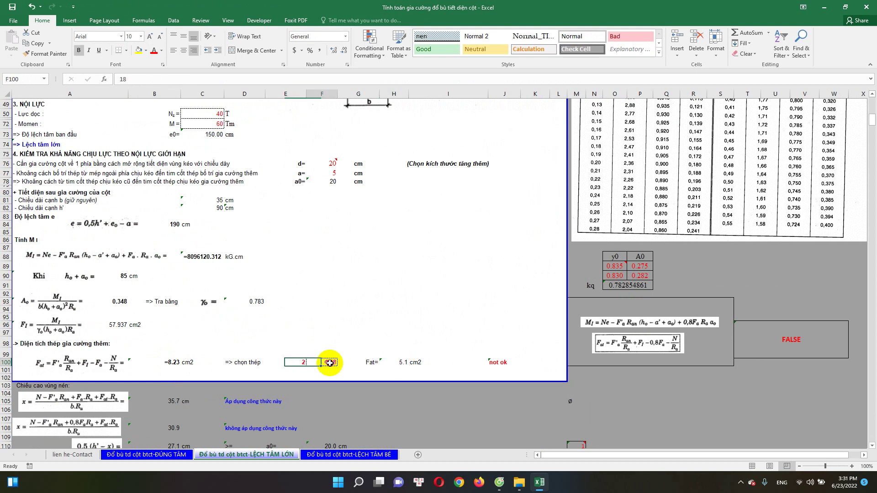
text(20)
key(Return)
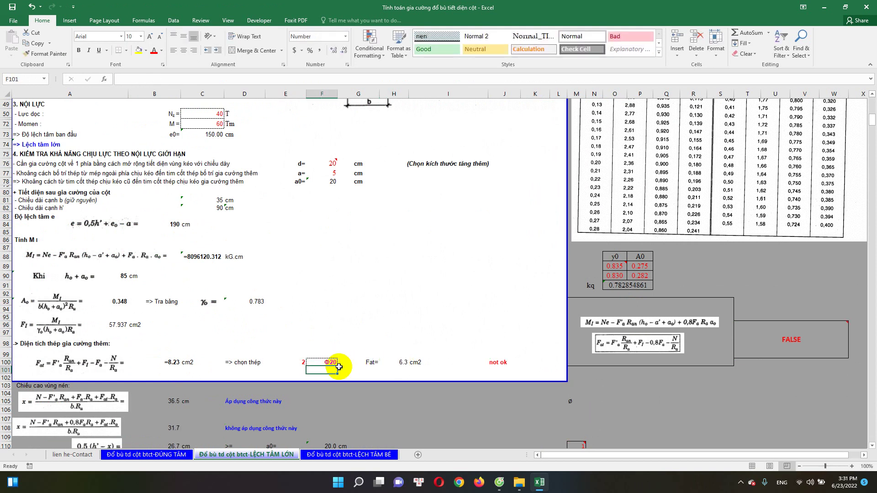
click(327, 362)
text(22)
key(Tab)
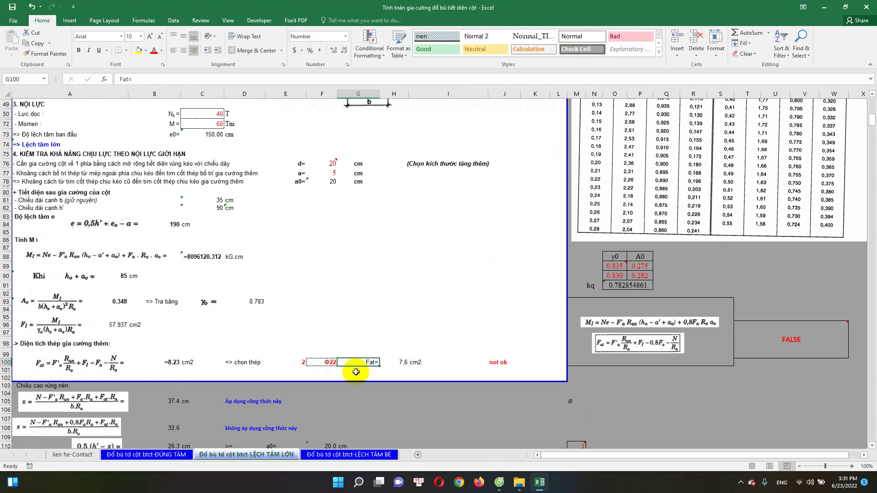
key(shift+Tab)
text(2)
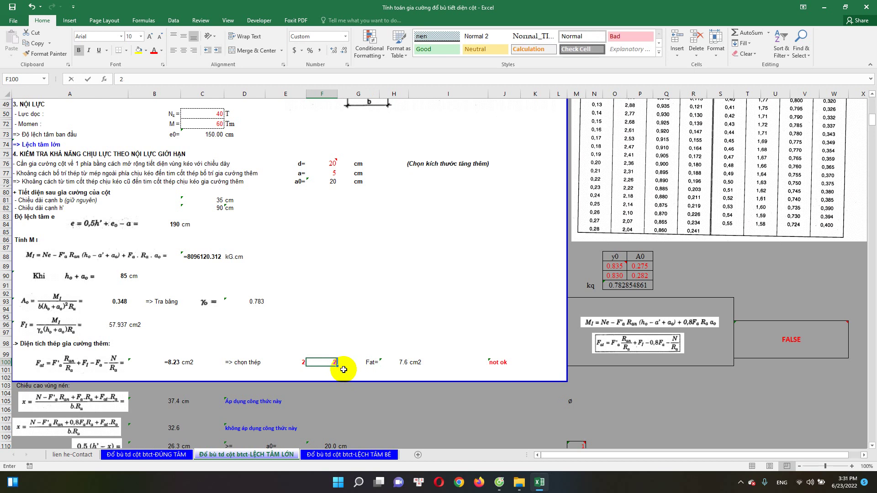
text(5)
key(Return)
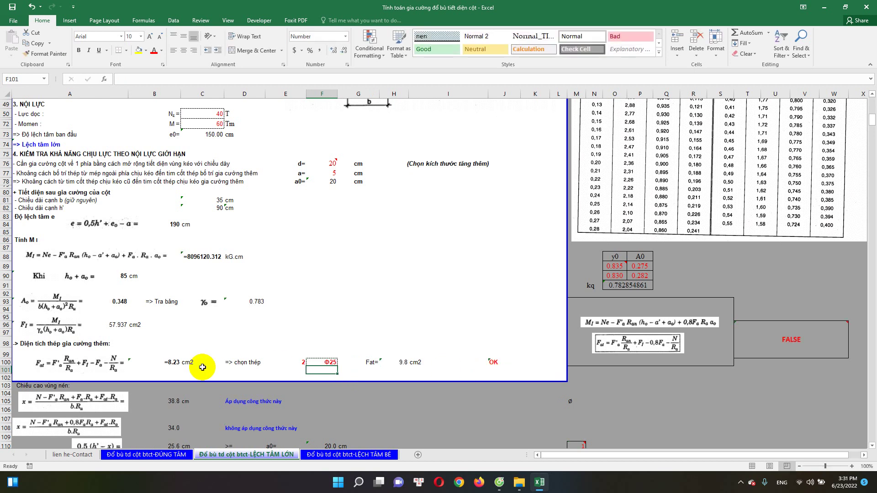
Verify the required-steel formula and the Φ25 entry now pass the check.
click(167, 363)
click(330, 363)
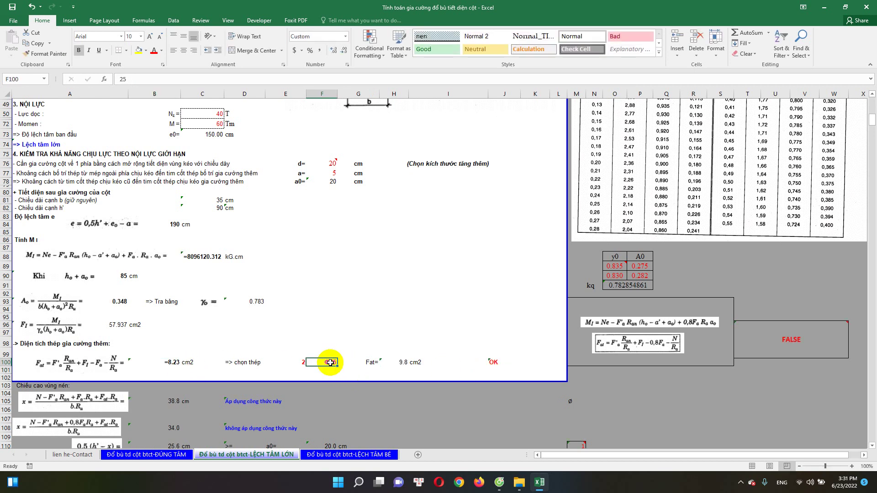
scroll(292, 320, up, 3)
scroll(237, 238, up, 3)
Inspect C8's =0.8*11.5 formula, the F100 bar diameter and J100's check formula.
scroll(215, 187, up, 3)
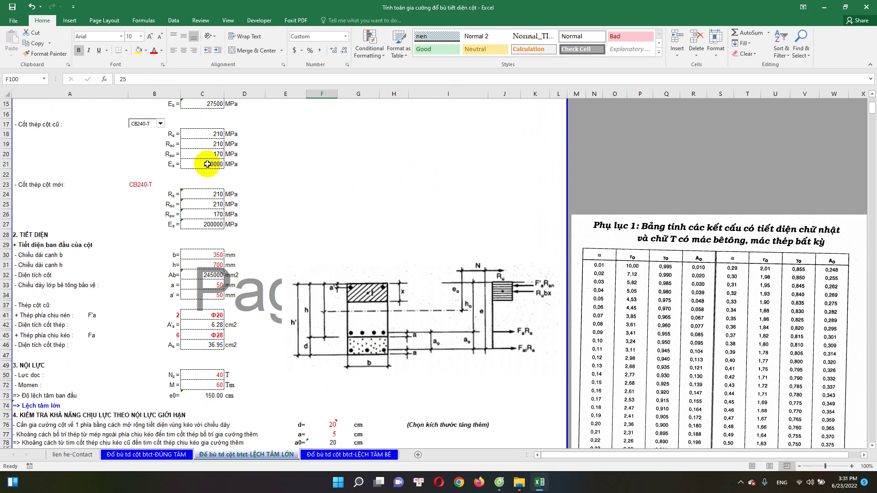
scroll(216, 186, up, 2)
scroll(215, 186, up, 3)
click(214, 190)
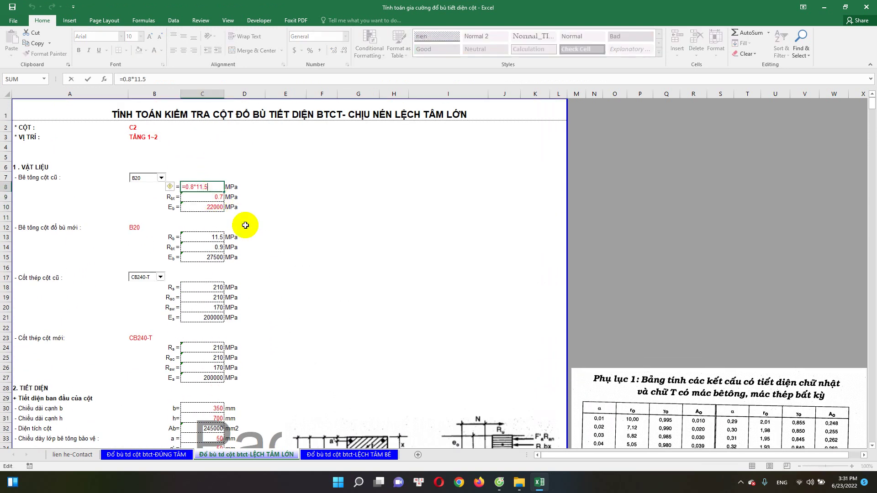
scroll(274, 265, down, 7)
scroll(328, 328, down, 15)
scroll(334, 315, down, 3)
click(310, 286)
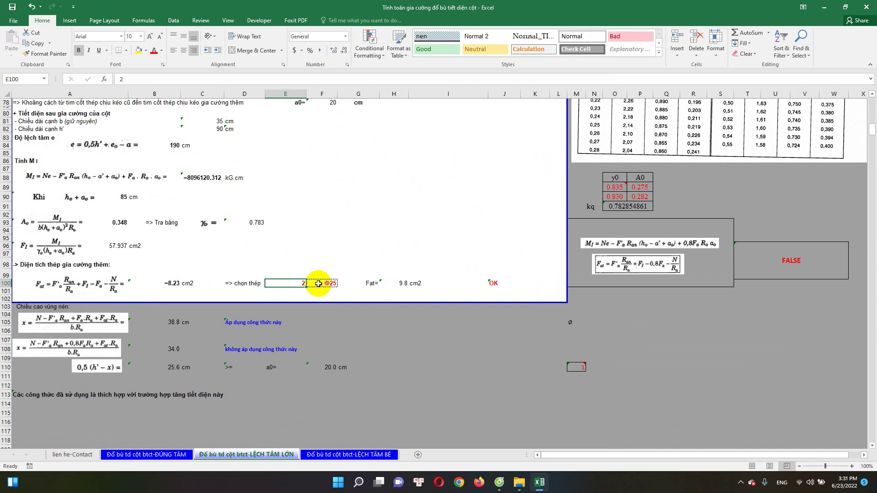
key(ctrl+c)
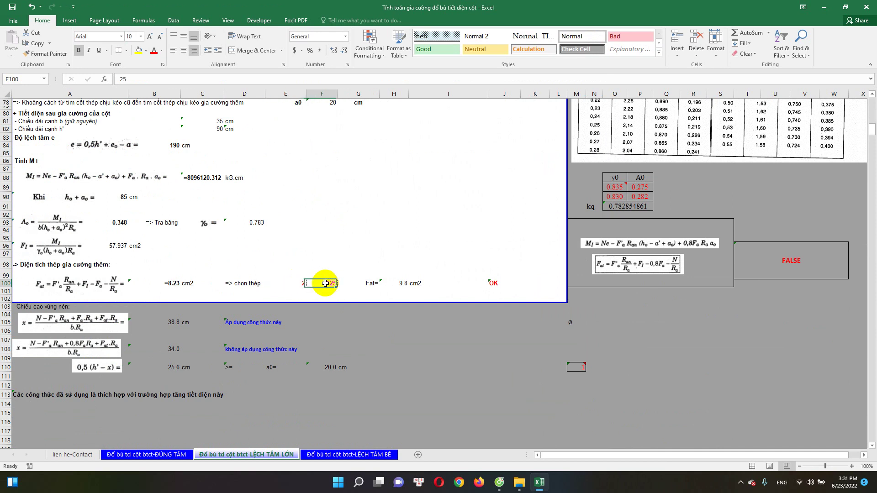
key(ctrl+v)
click(496, 282)
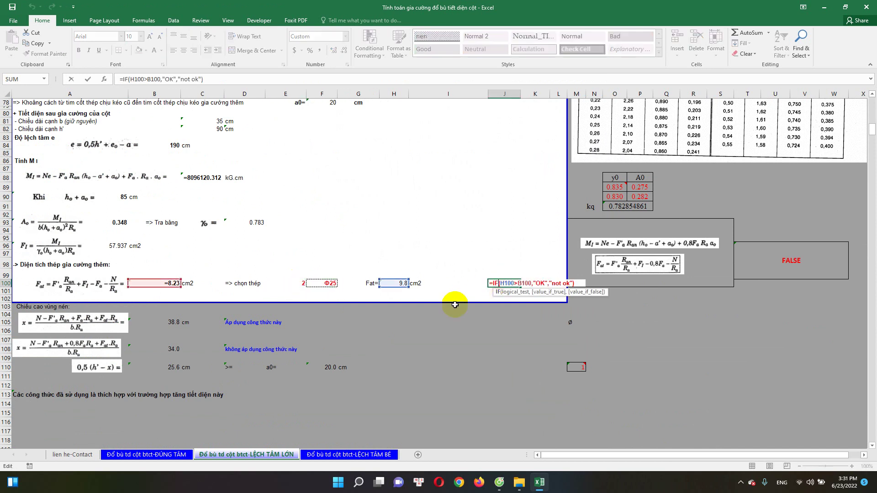
Reconfirm the reduced Rb formula in C8 without changing it.
scroll(384, 302, up, 3)
scroll(265, 296, up, 15)
scroll(261, 281, up, 3)
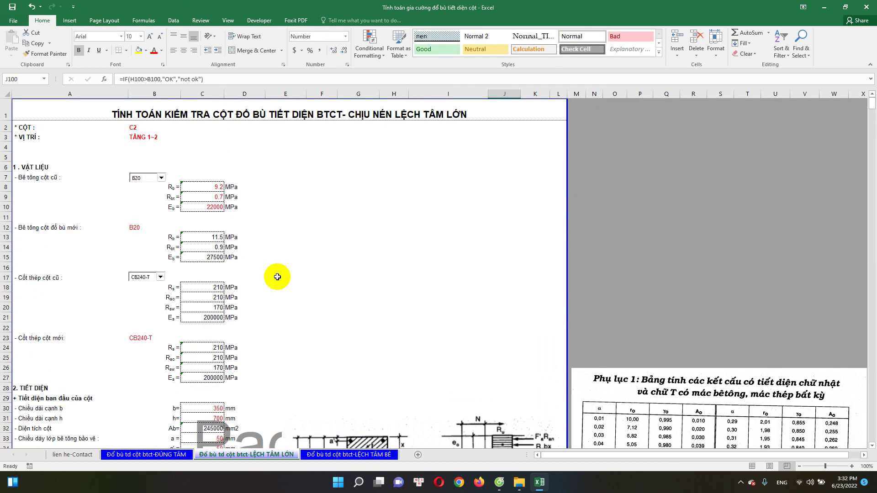
click(213, 187)
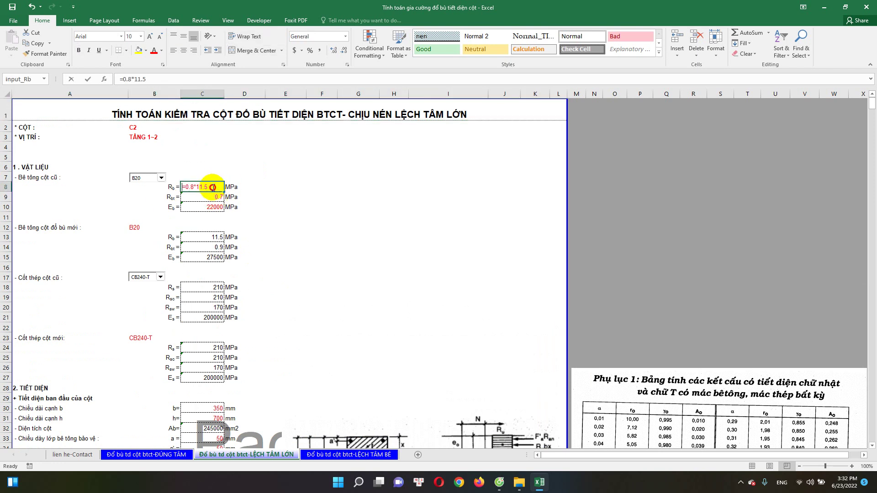
key(Return)
key(Return)
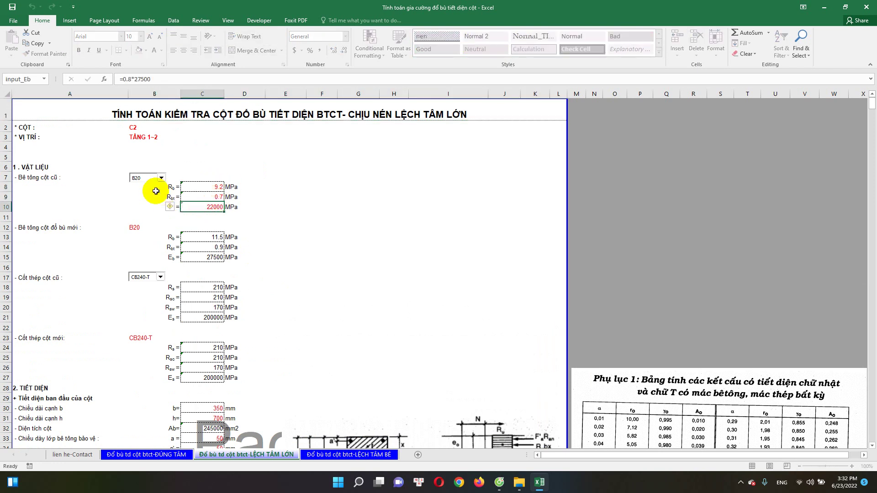
click(29, 181)
double_click(214, 187)
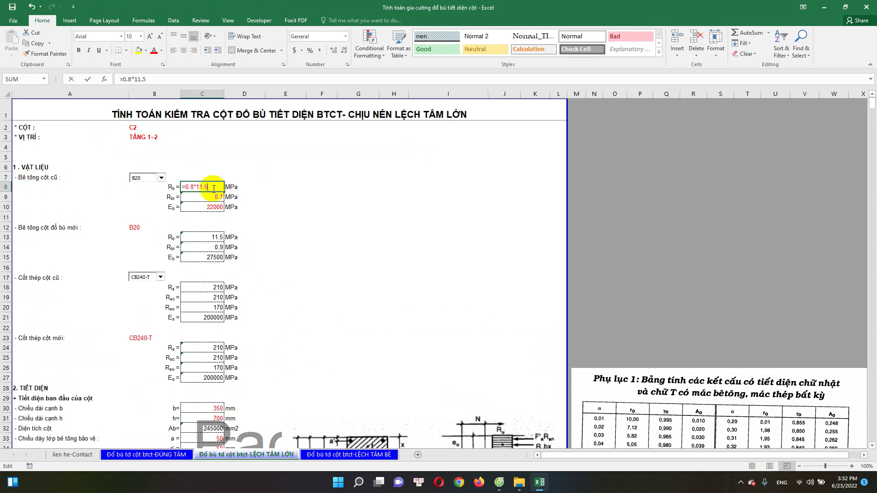
key(Return)
key(Return)
Undo the edits to restore Φ20 bars and old-concrete values 11.5, 0.9, 27500.
scroll(303, 297, down, 4)
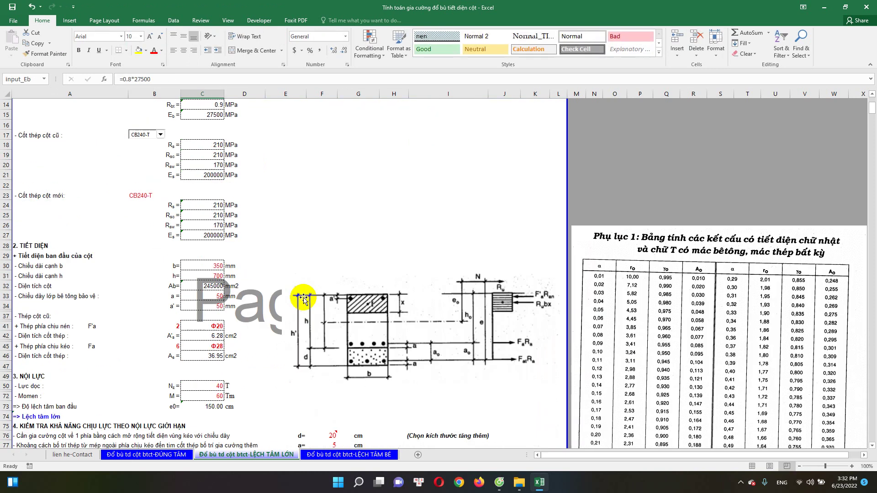
scroll(303, 298, down, 6)
scroll(381, 303, down, 3)
double_click(482, 352)
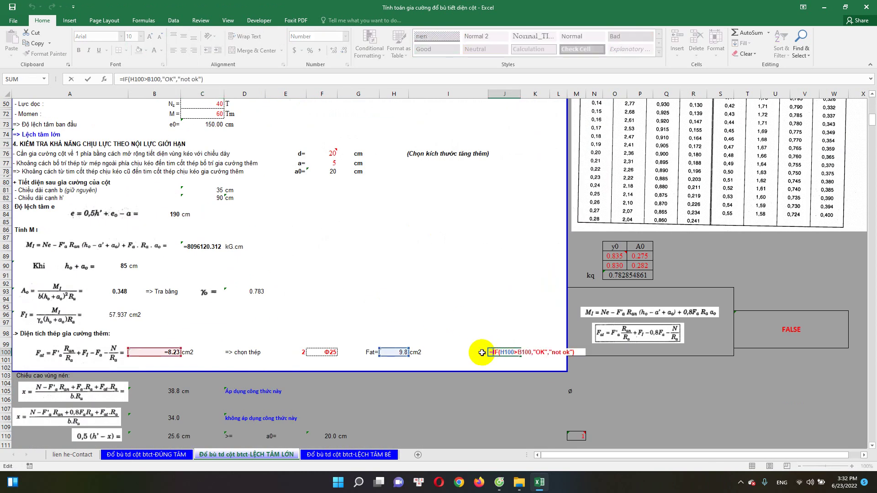
key(Escape)
key(ctrl+z)
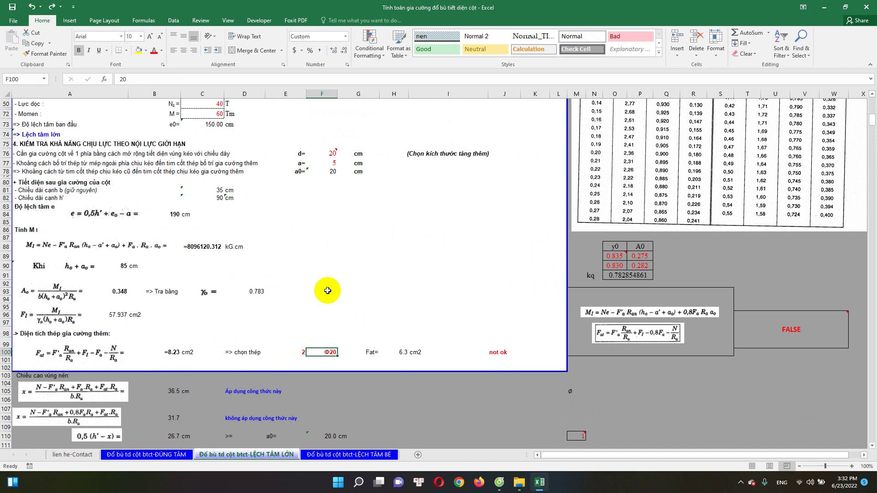
key(ctrl+z)
key(ctrl+z)
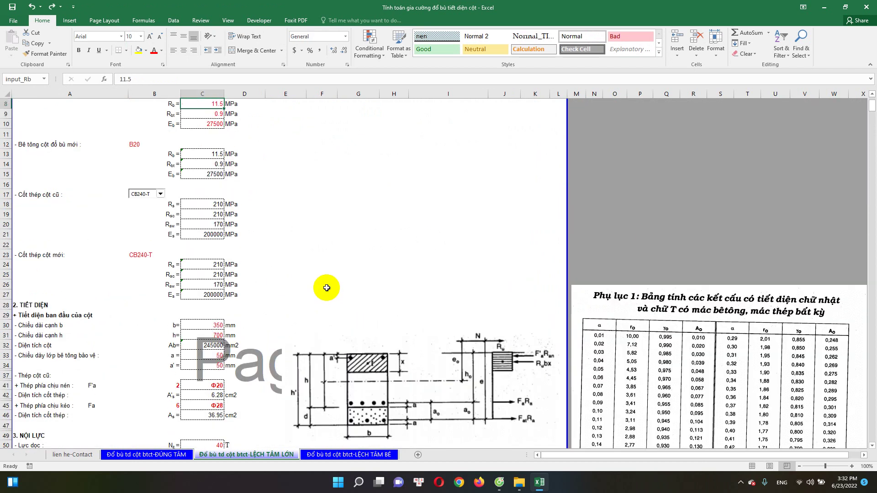
key(ctrl+z)
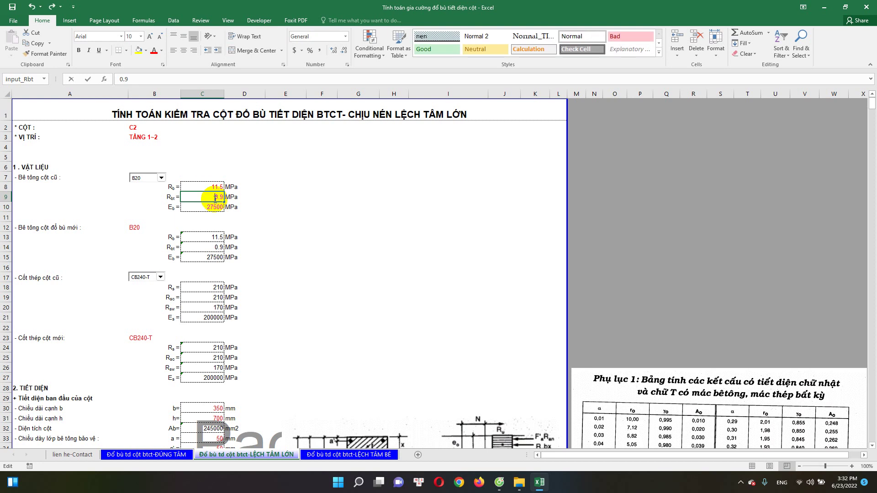
click(218, 207)
click(212, 188)
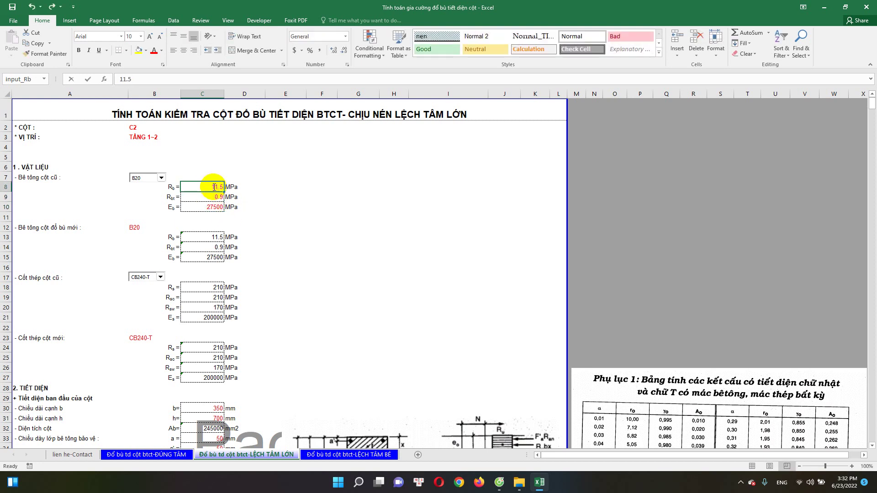
click(162, 178)
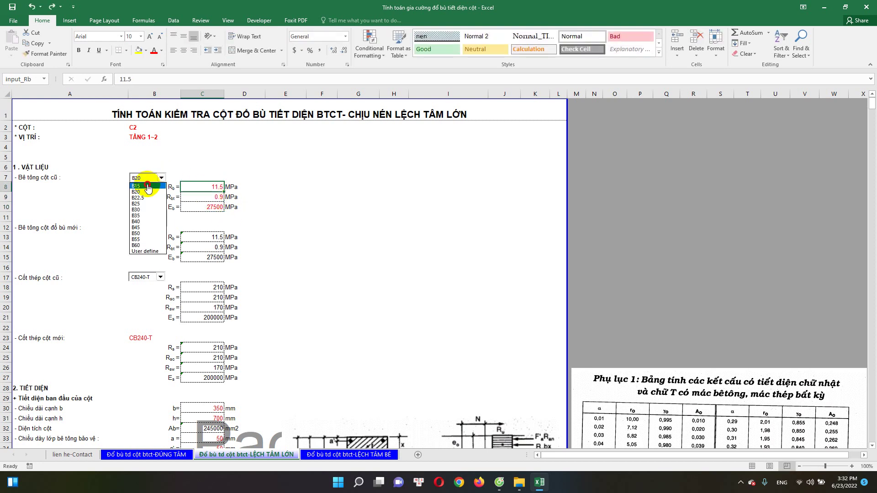
click(142, 186)
click(160, 179)
click(136, 191)
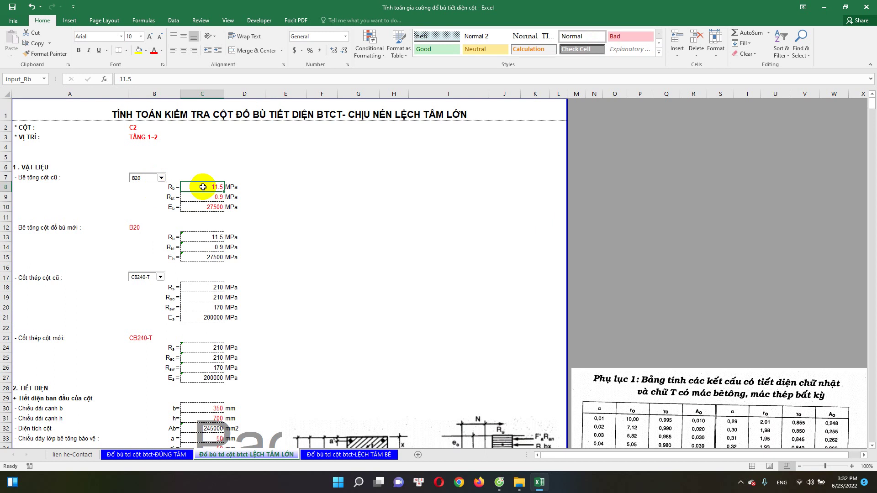
click(162, 178)
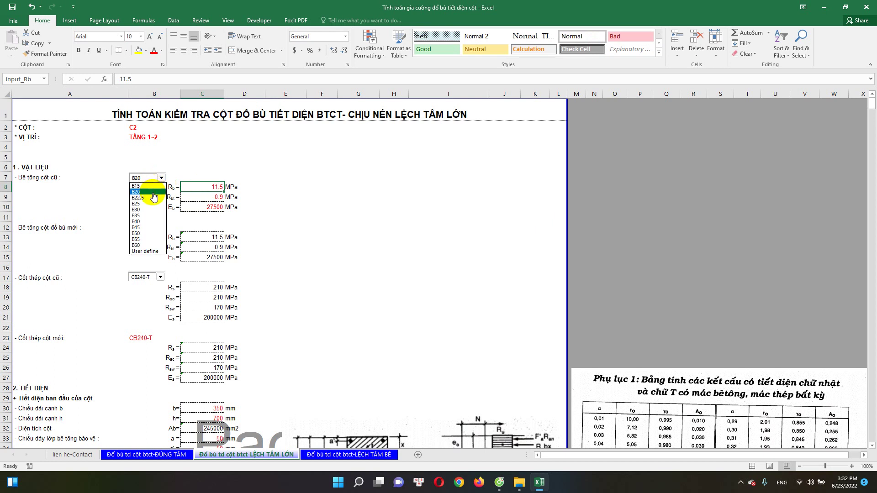
click(153, 193)
scroll(296, 287, down, 13)
scroll(347, 306, down, 11)
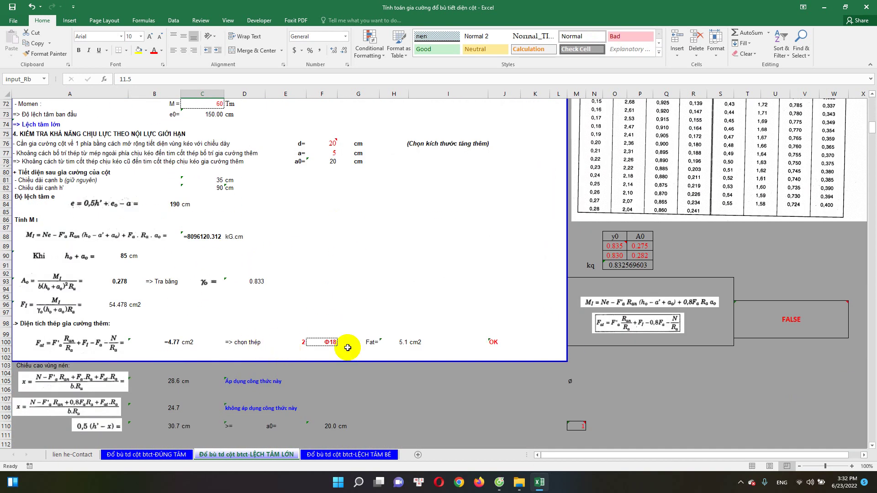
scroll(292, 425, up, 1)
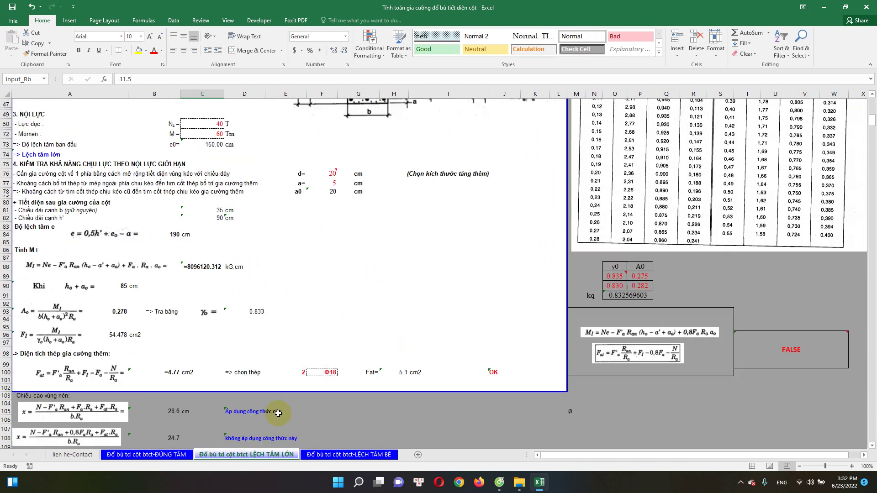
scroll(281, 409, up, 1)
scroll(342, 423, down, 1)
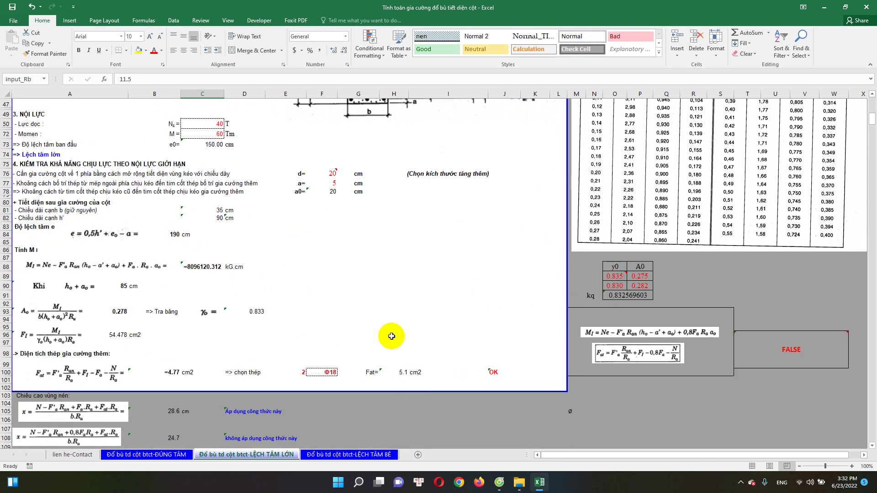
scroll(320, 377, down, 1)
scroll(294, 384, down, 2)
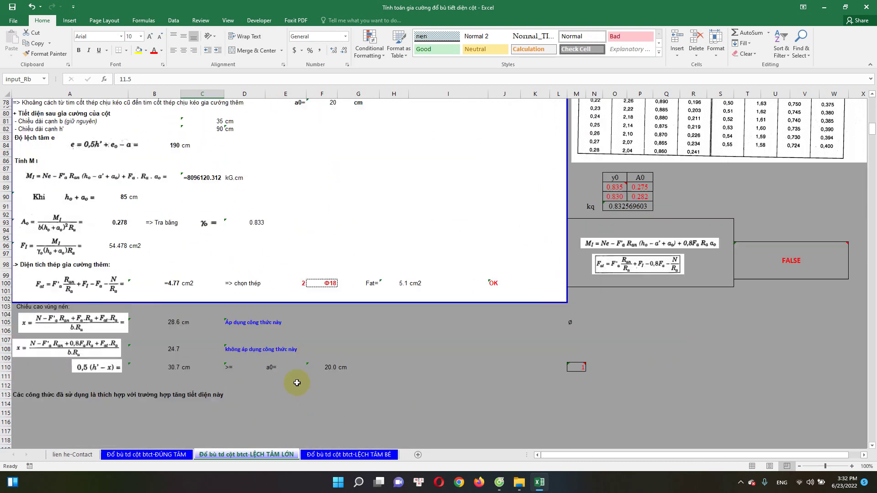
scroll(256, 381, down, 1)
click(18, 377)
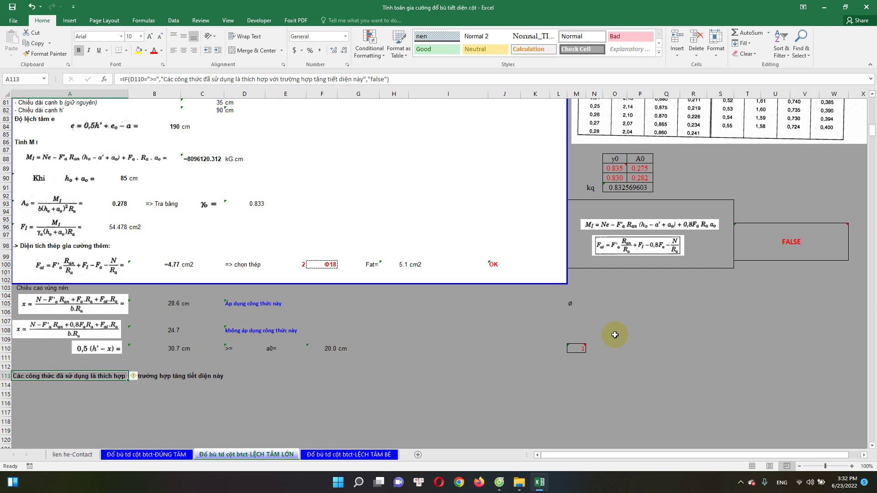
click(785, 236)
mouse_move(790, 241)
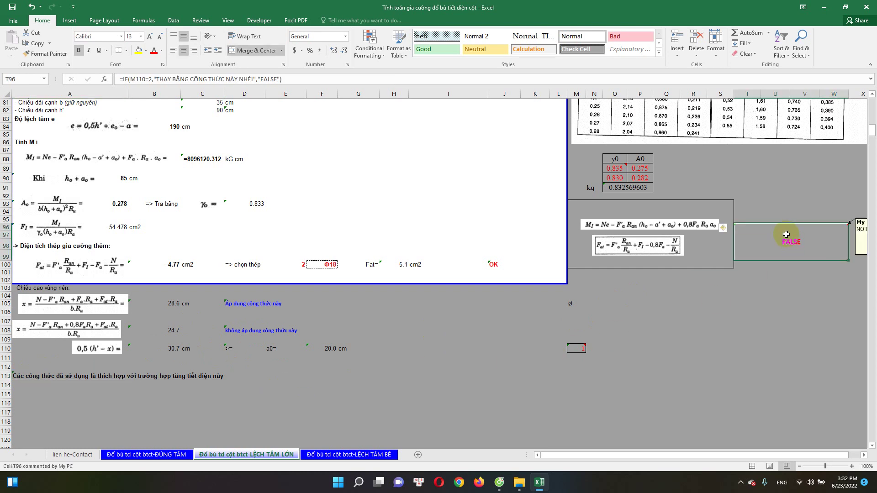
double_click(785, 234)
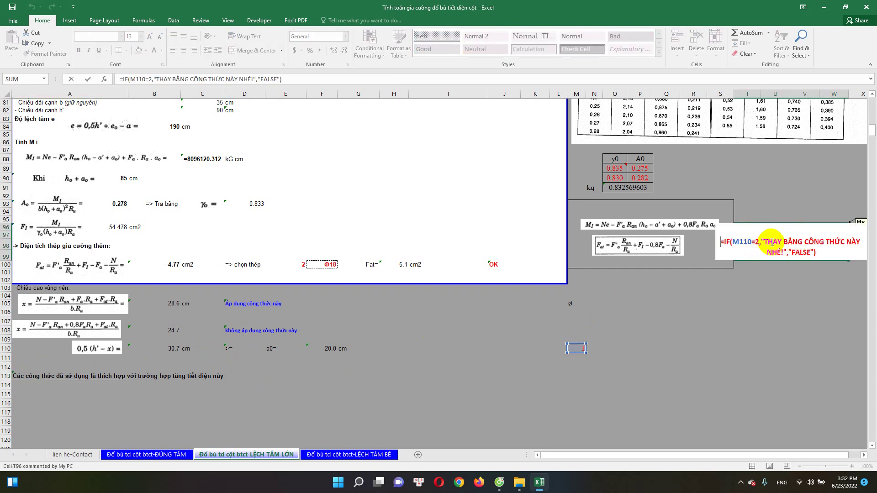
key(Return)
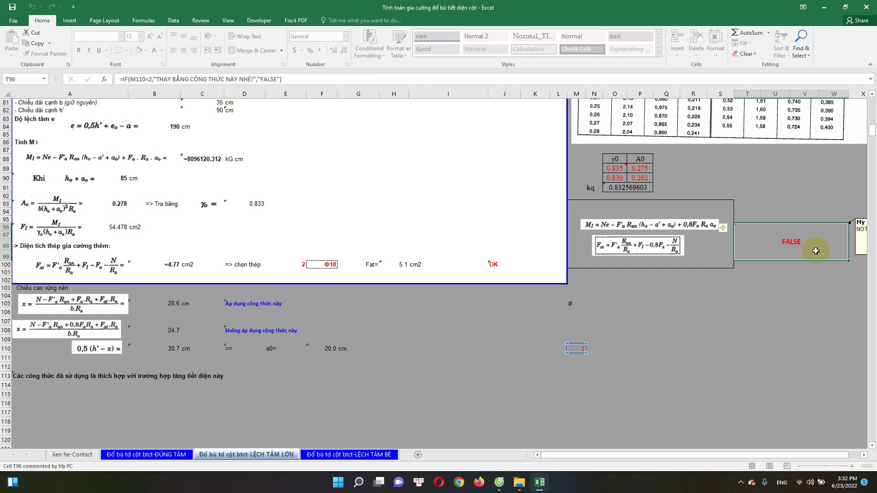
click(654, 228)
double_click(750, 240)
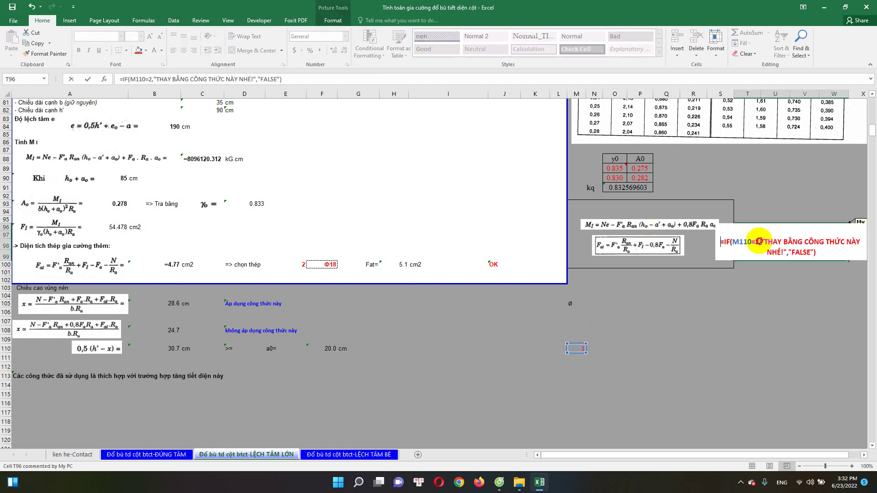
key(Escape)
double_click(784, 241)
key(Escape)
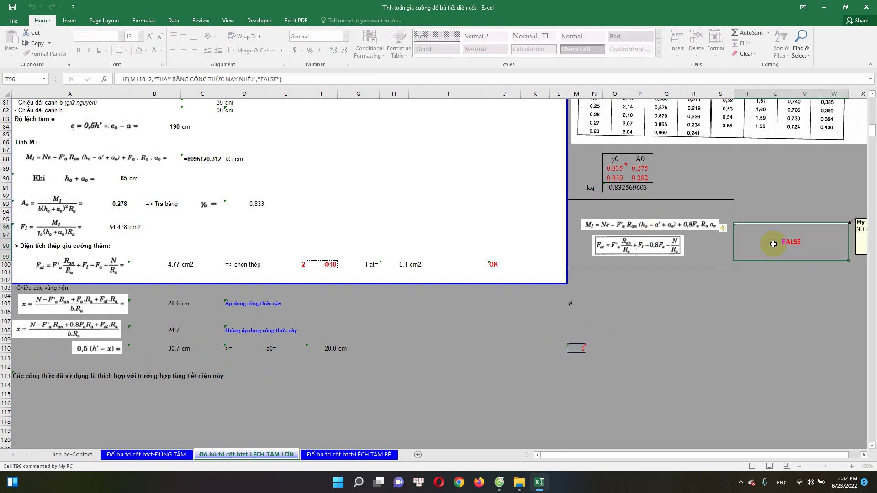
double_click(783, 241)
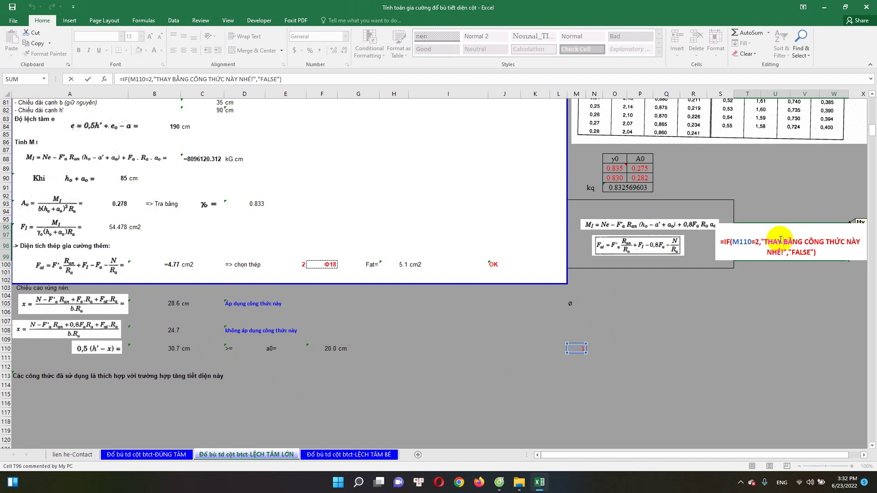
key(Escape)
click(656, 225)
scroll(171, 283, up, 3)
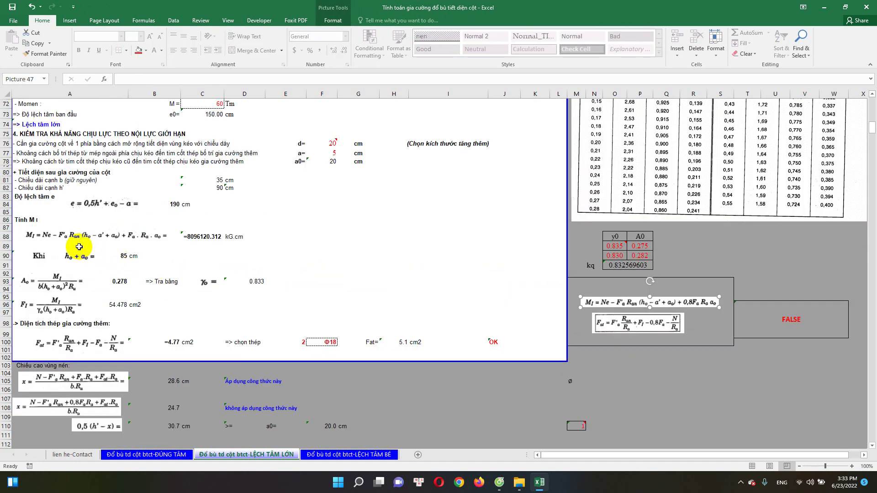
Inspect the IF formula behind the M_I result in C88.
scroll(73, 314, down, 1)
click(210, 206)
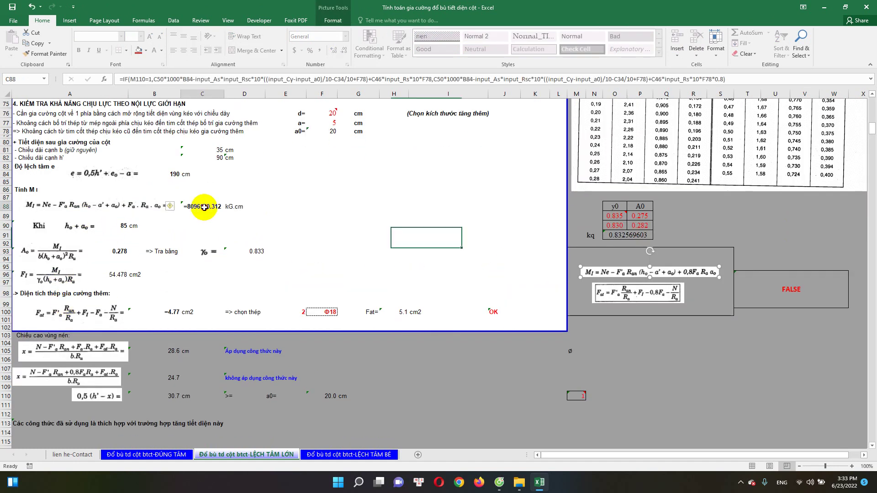
double_click(205, 206)
key(Escape)
double_click(205, 207)
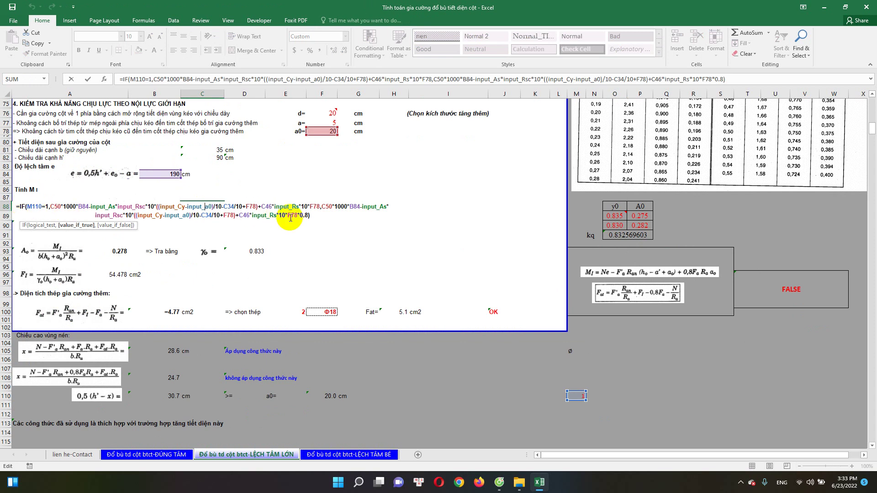
key(Escape)
Move the 0.8F_a M_I and F_at equation images onto rows 88 and 100.
click(95, 206)
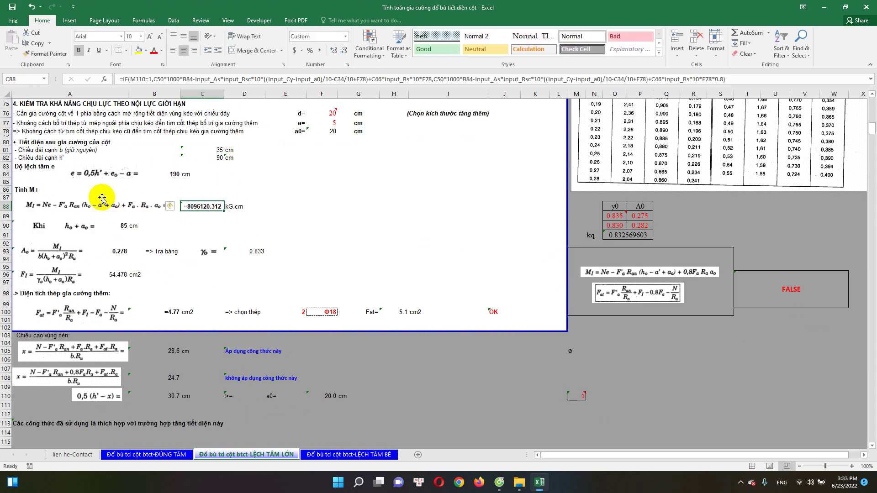
click(133, 206)
click(798, 289)
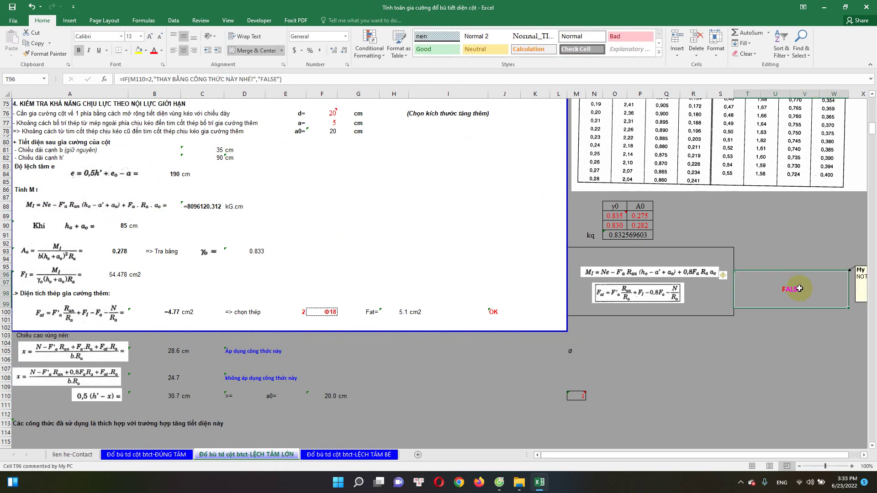
double_click(798, 289)
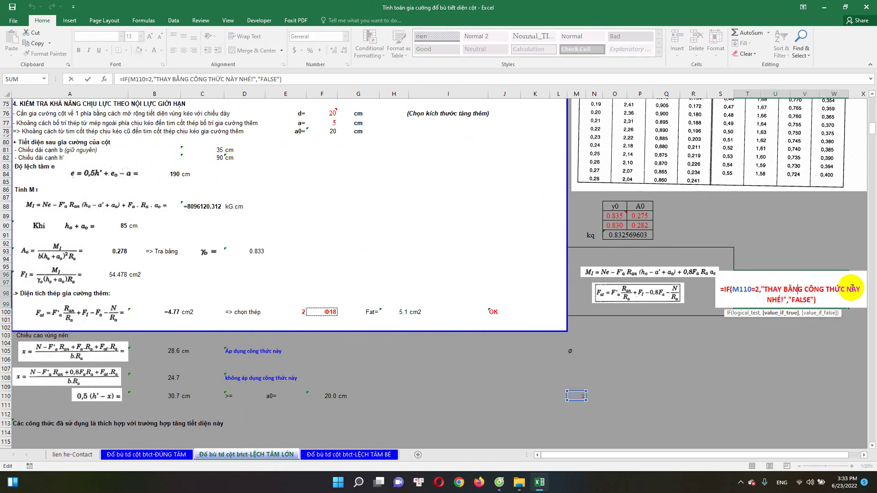
mouse_move(639, 273)
mouse_down()
mouse_move(83, 214)
mouse_move(78, 205)
mouse_move(87, 206)
mouse_up()
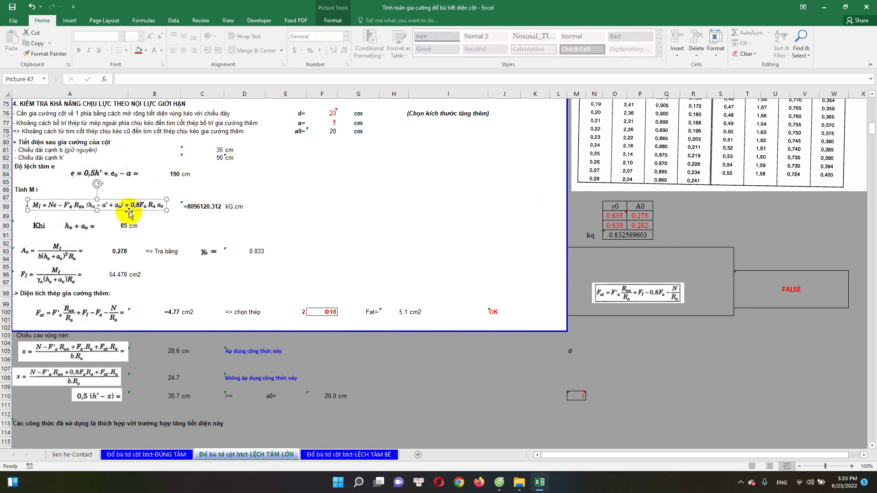
mouse_move(635, 296)
mouse_down()
mouse_move(71, 319)
mouse_move(78, 316)
mouse_up()
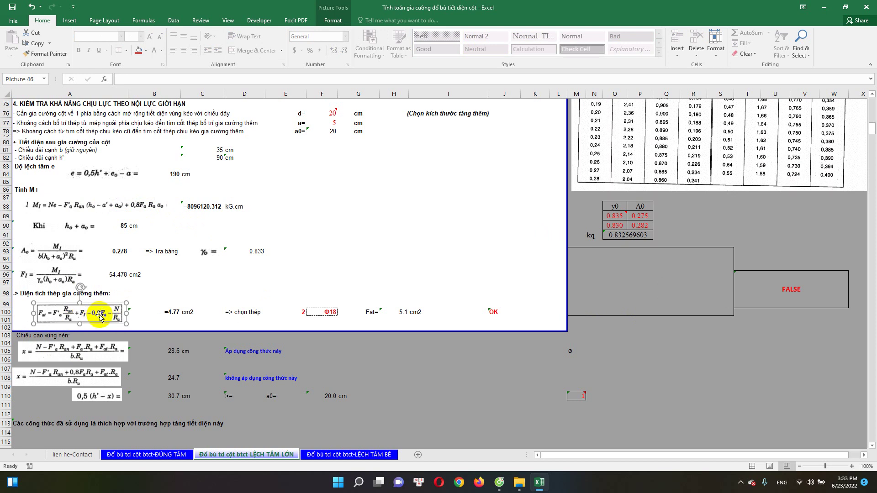
Move the 0.8F_a F_at and M_I equation images back beside the FALSE cell.
click(188, 351)
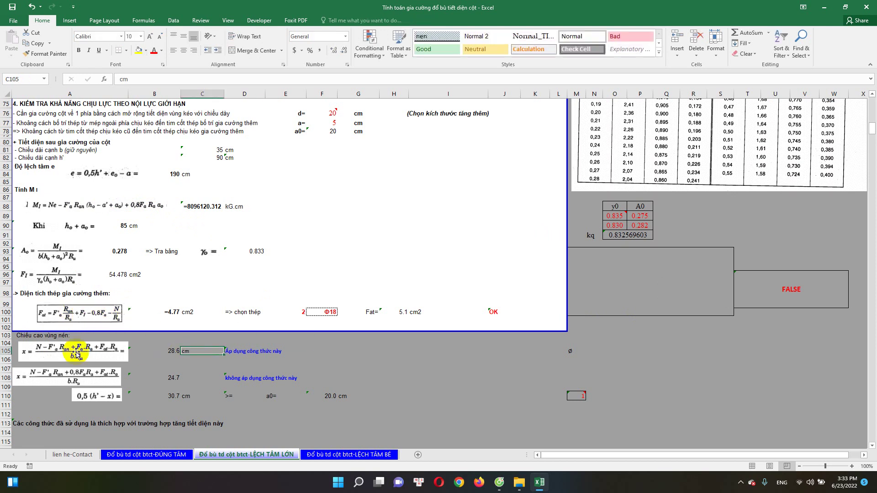
drag(92, 313, 632, 307)
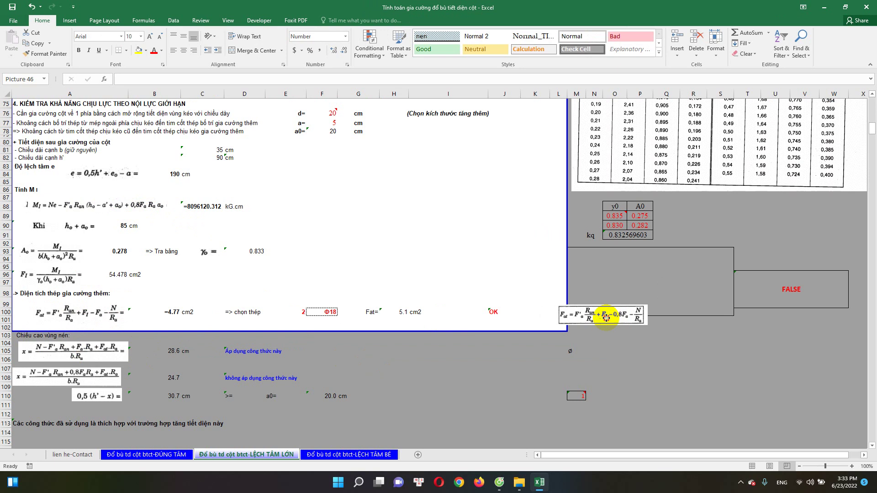
click(858, 290)
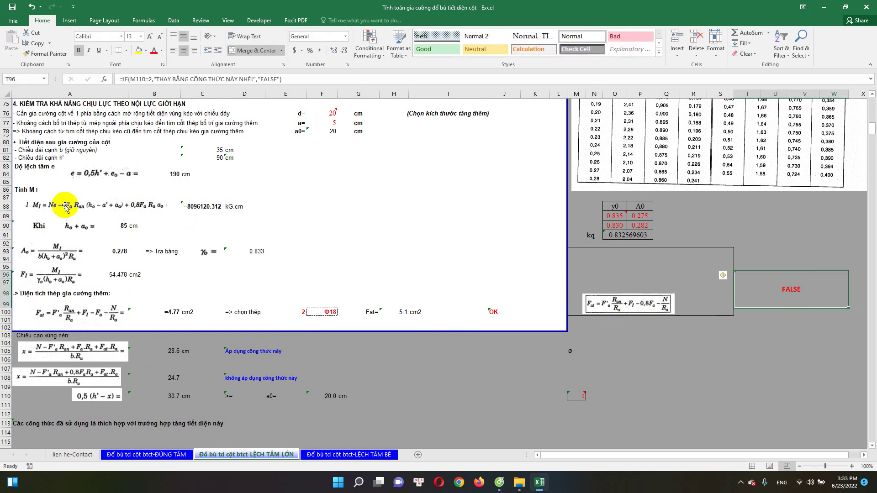
drag(64, 206, 609, 274)
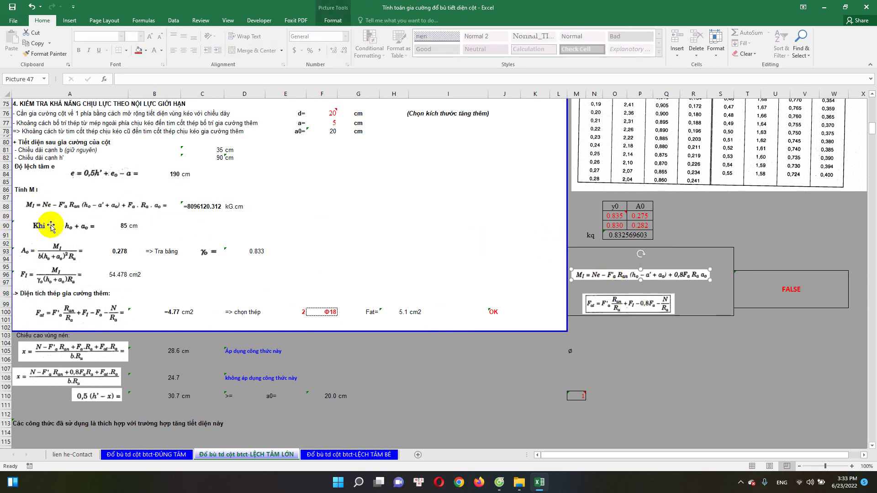
click(64, 205)
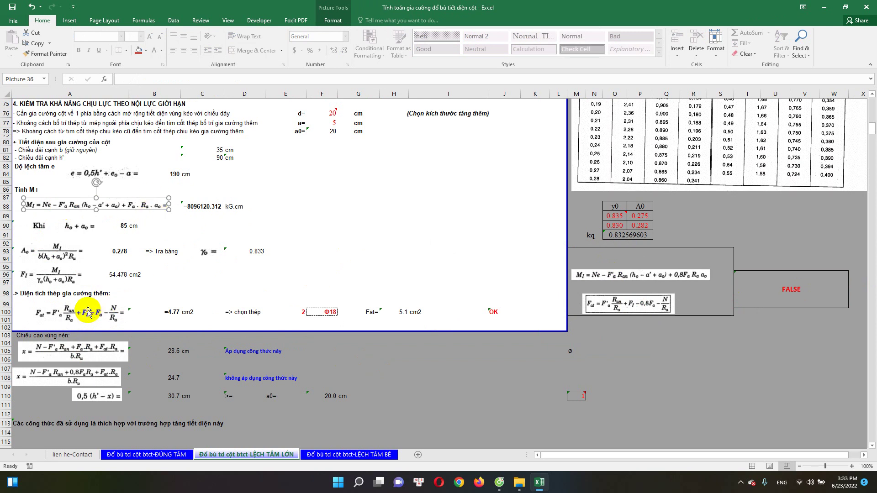
Review the row 100 F_at and C88 M_I formulas without changing them.
double_click(174, 312)
key(Escape)
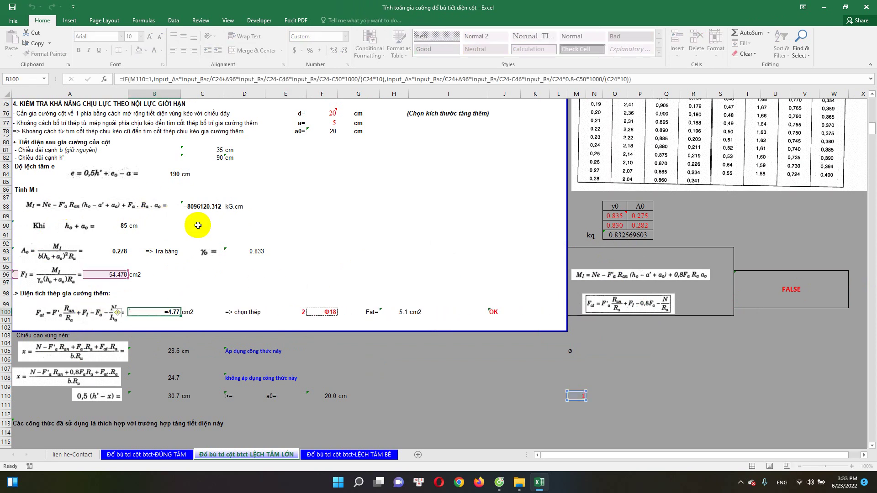
double_click(202, 207)
key(Escape)
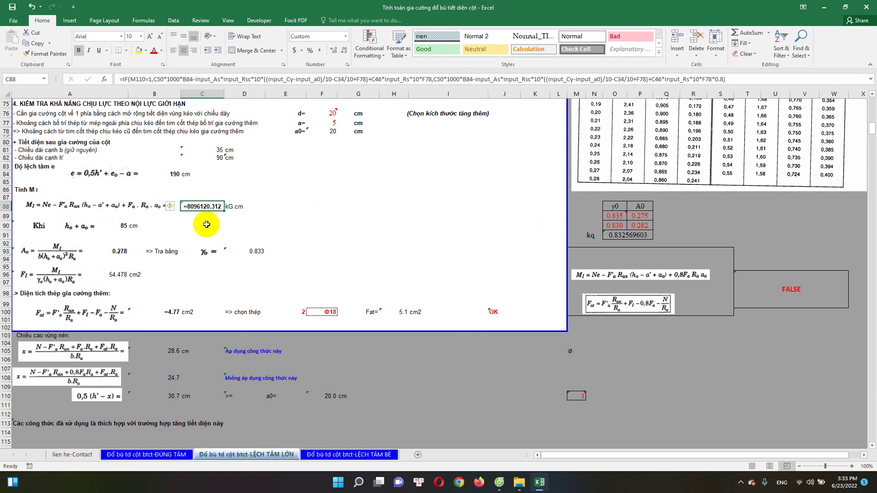
double_click(210, 206)
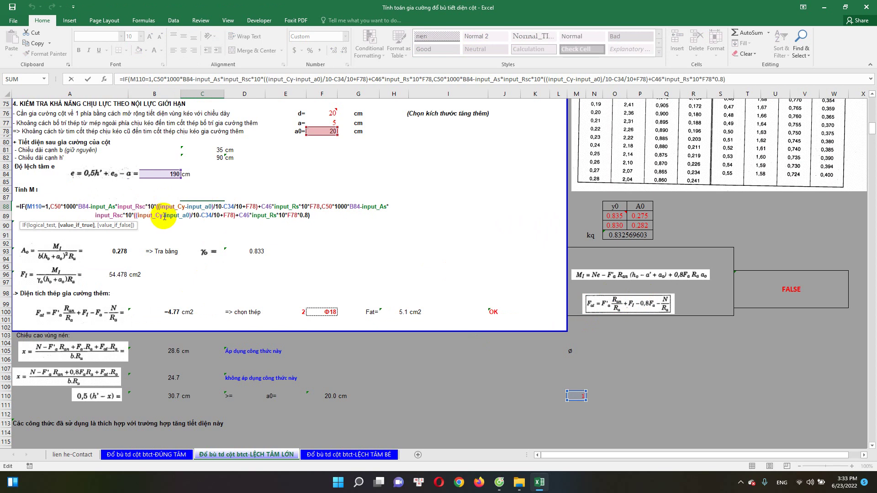
key(Escape)
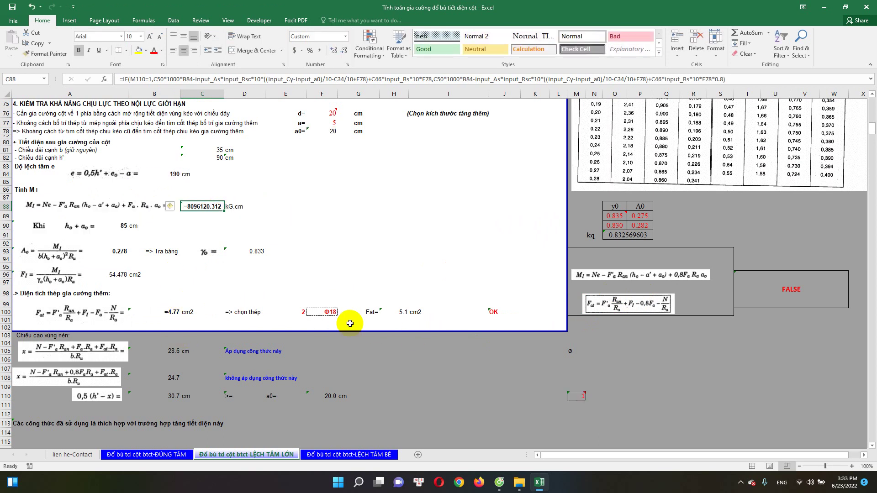
click(774, 290)
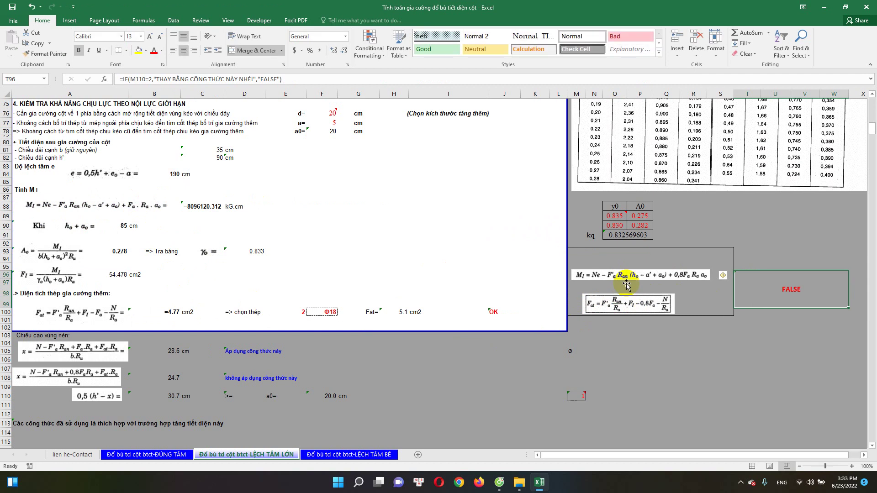
click(640, 297)
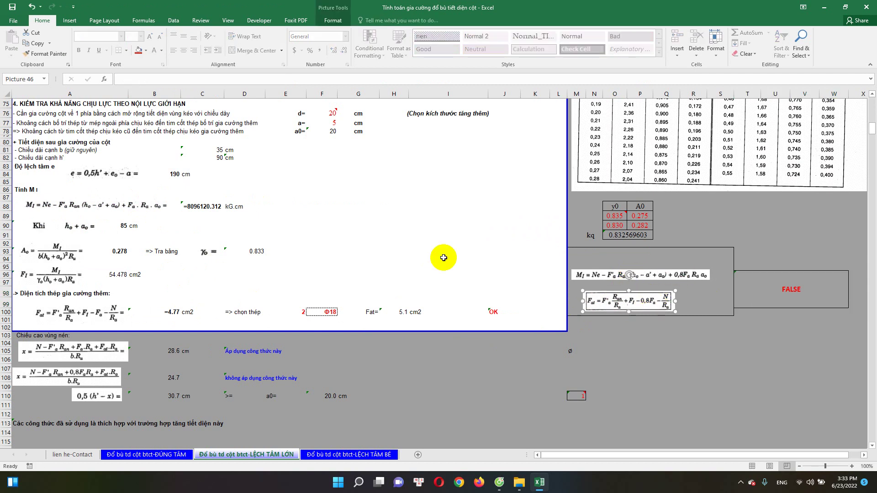
click(574, 396)
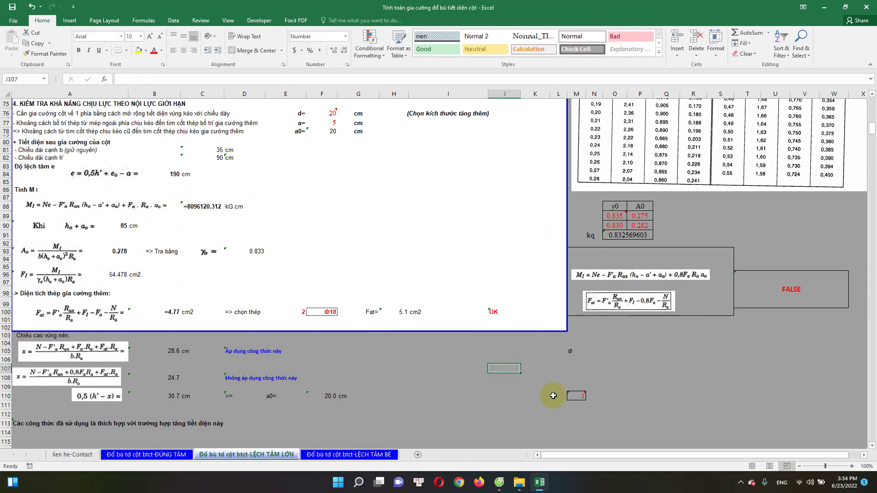
scroll(341, 371, down, 1)
scroll(341, 371, down, 1)
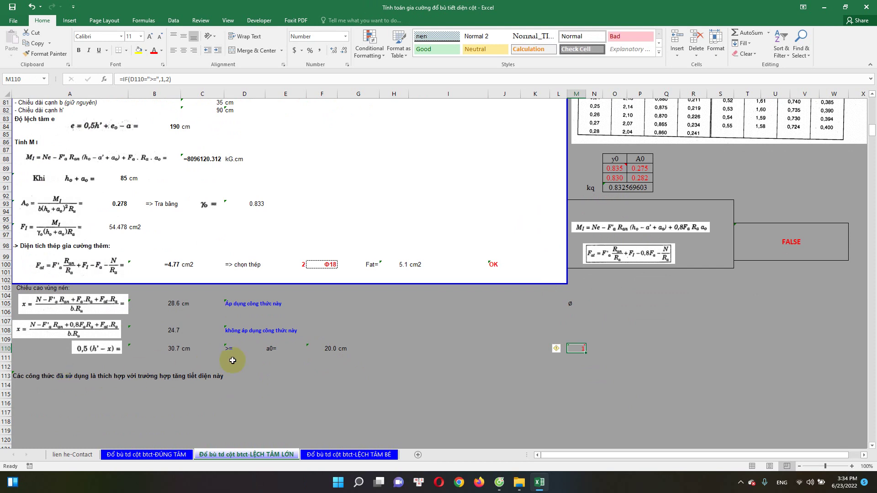
click(178, 349)
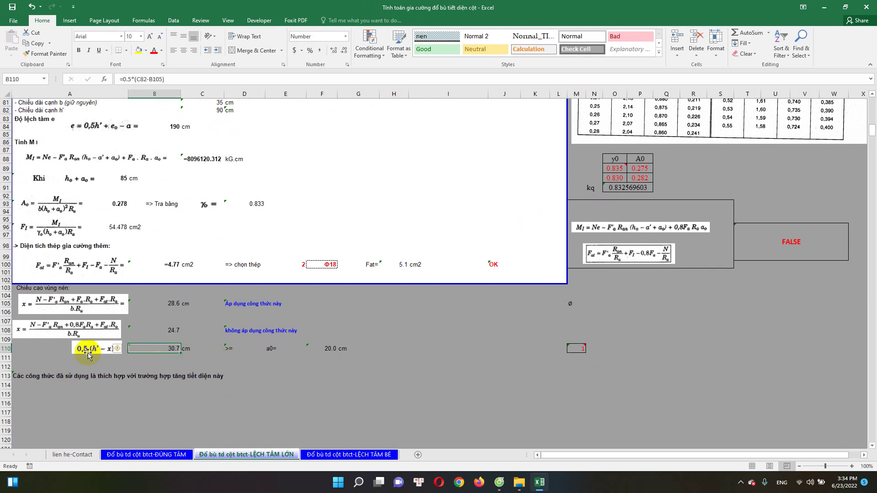
click(231, 351)
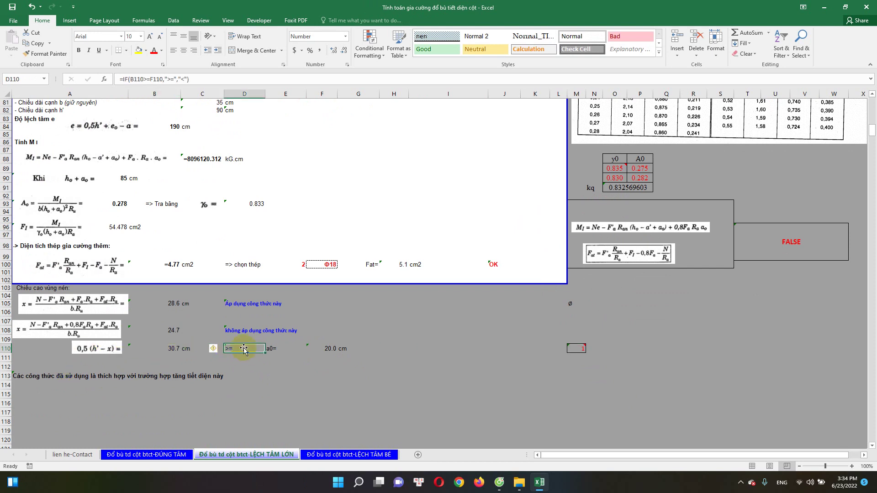
click(334, 347)
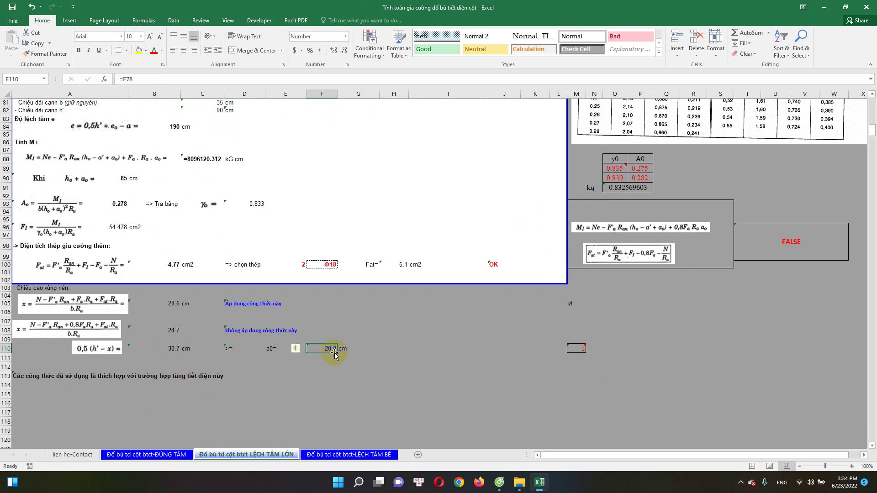
click(49, 377)
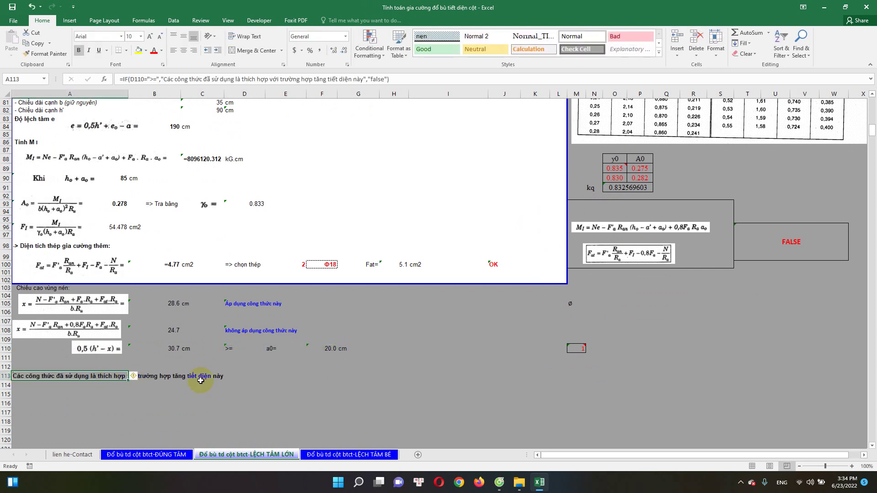
scroll(71, 288, up, 2)
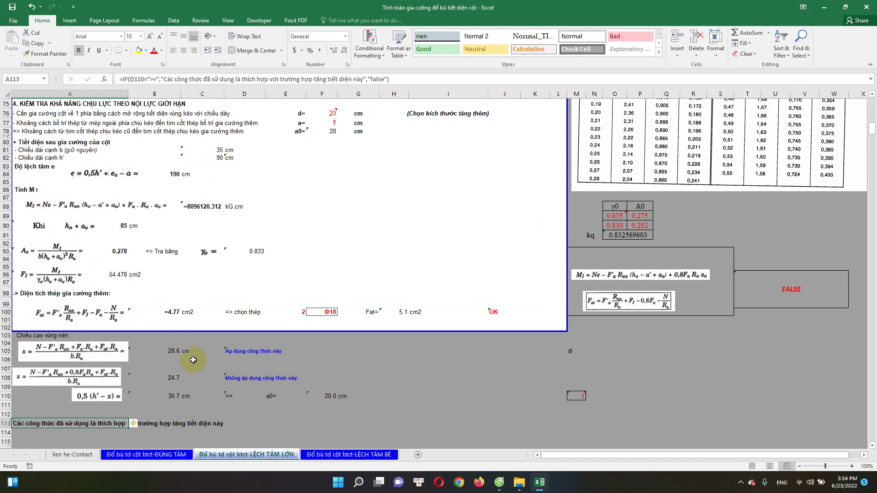
scroll(303, 288, down, 2)
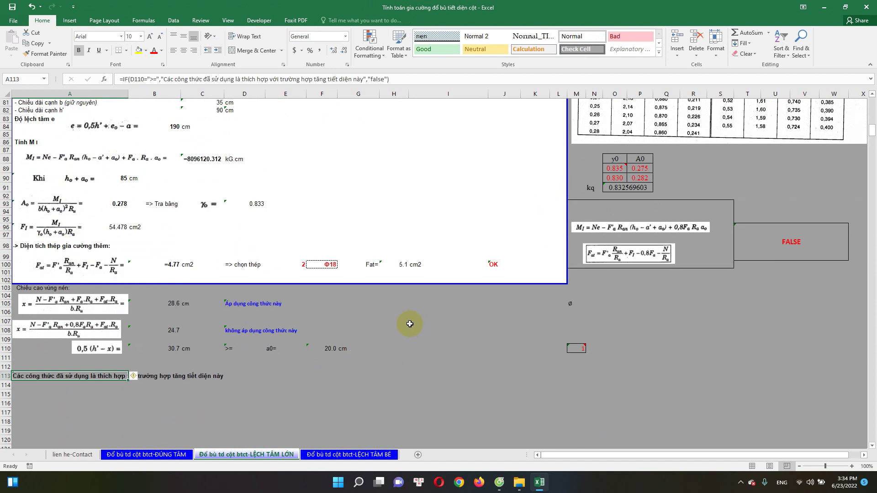
click(233, 351)
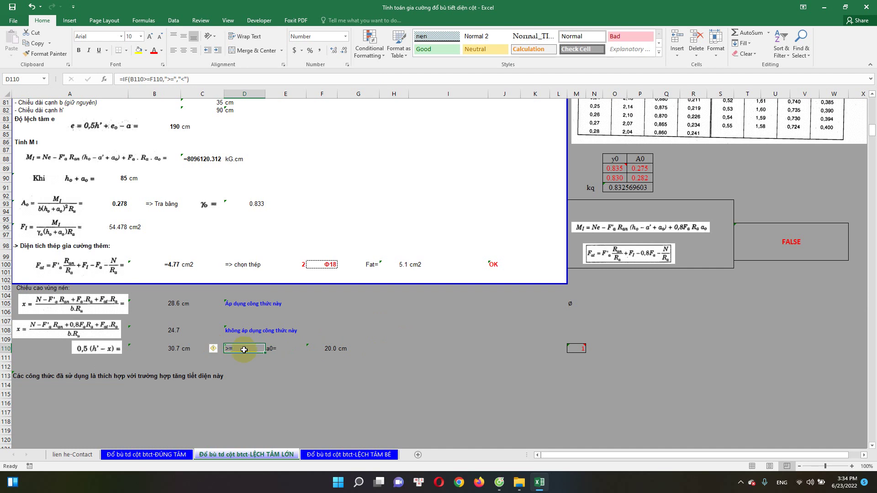
click(614, 228)
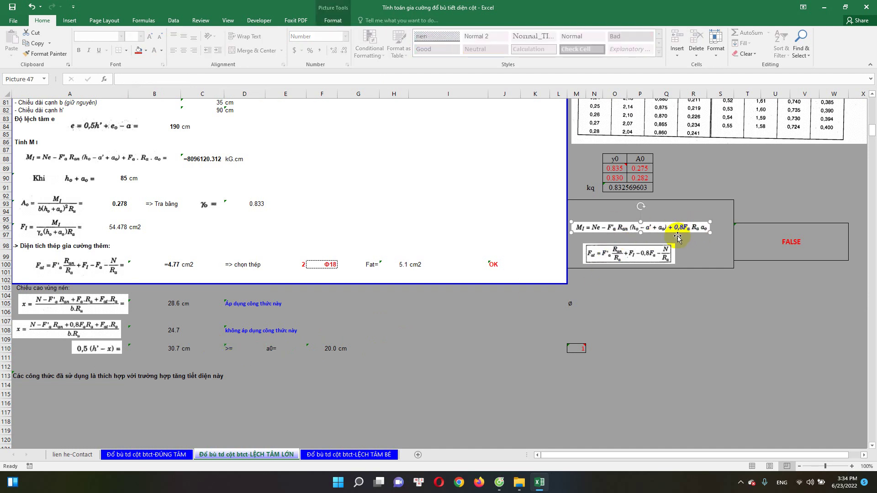
scroll(68, 255, up, 1)
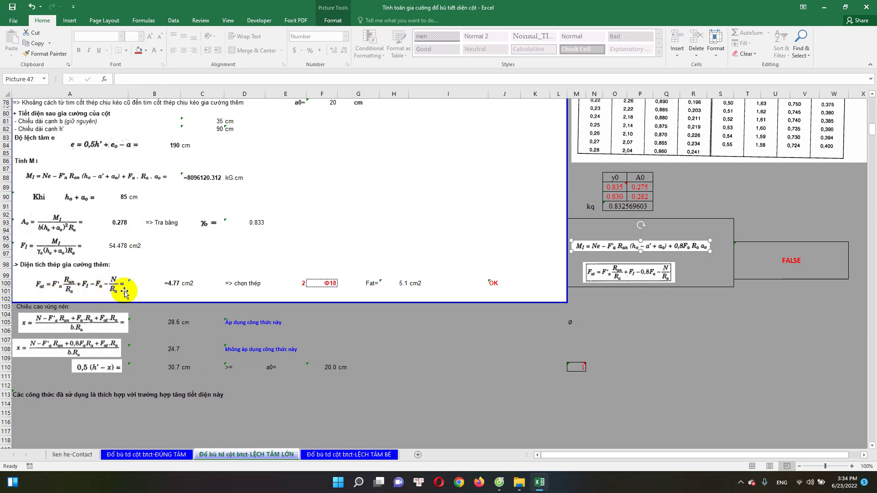
scroll(127, 293, up, 1)
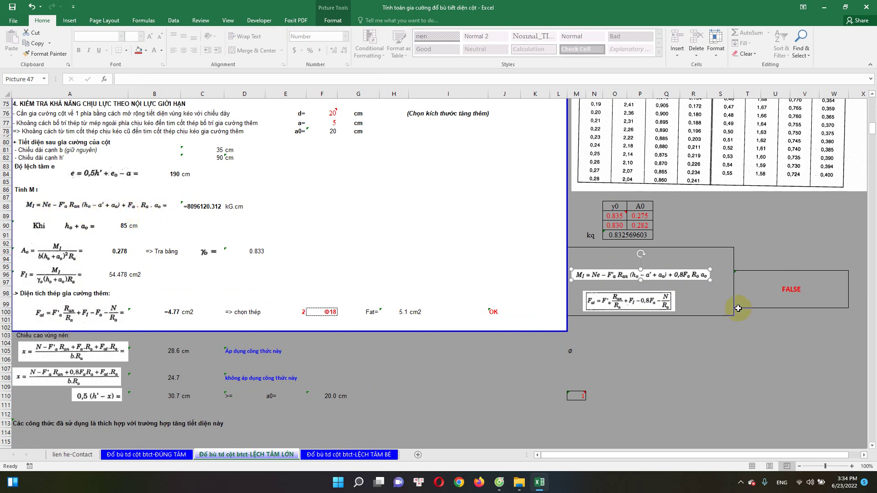
click(666, 343)
scroll(206, 379, down, 1)
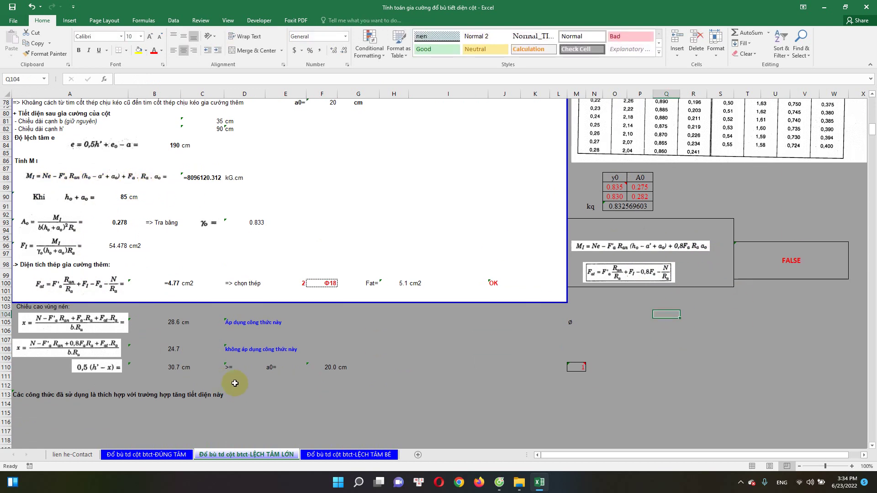
scroll(141, 326, up, 2)
scroll(141, 325, up, 1)
scroll(231, 274, down, 2)
double_click(230, 395)
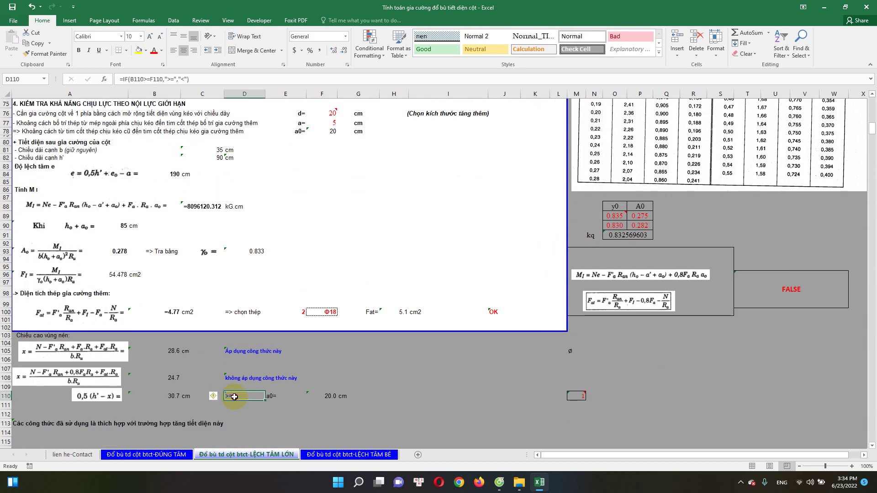
click(172, 398)
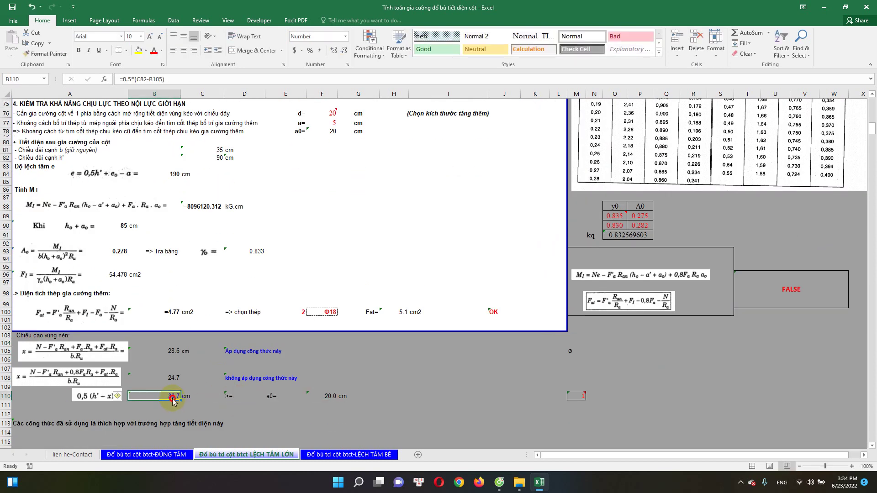
scroll(209, 251, up, 5)
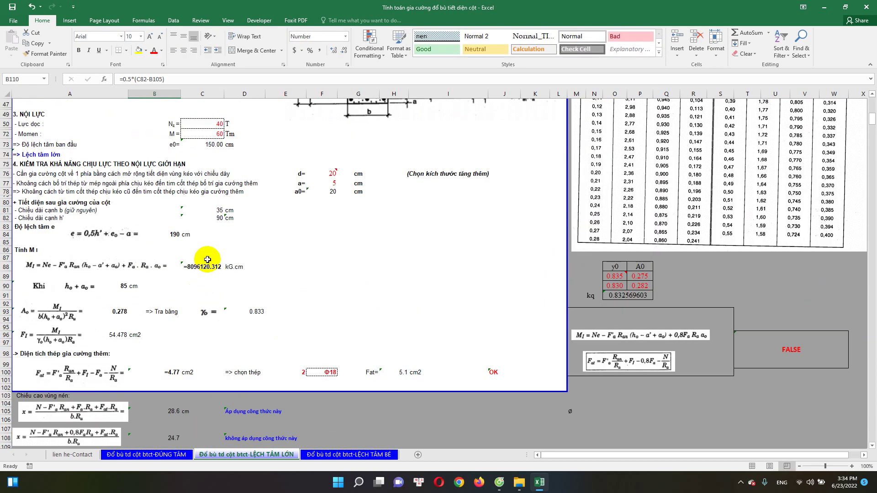
scroll(210, 246, up, 1)
scroll(210, 245, up, 2)
scroll(213, 184, up, 3)
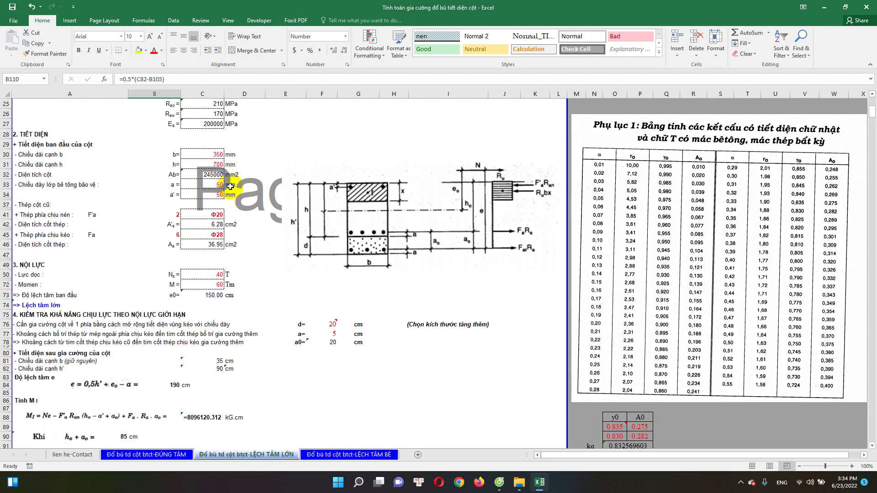
Try a column height h of 500 mm in C31 and review the D110 comparison.
click(214, 164)
text(5)
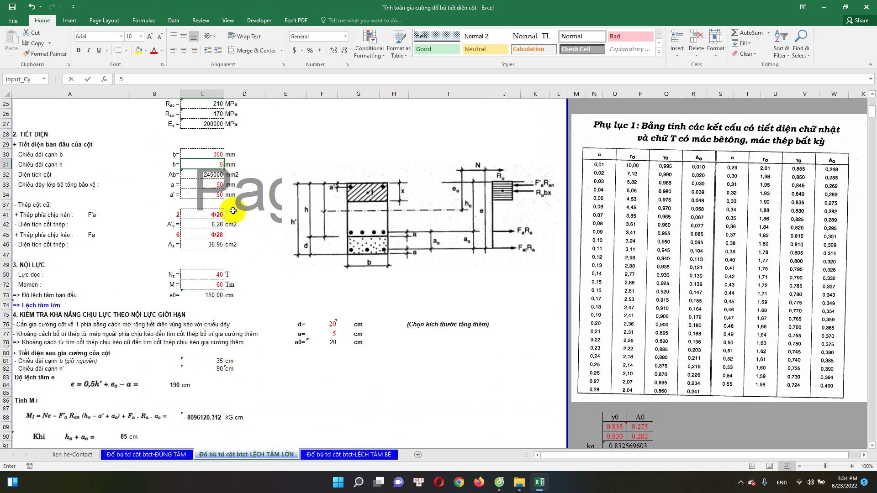
text(00)
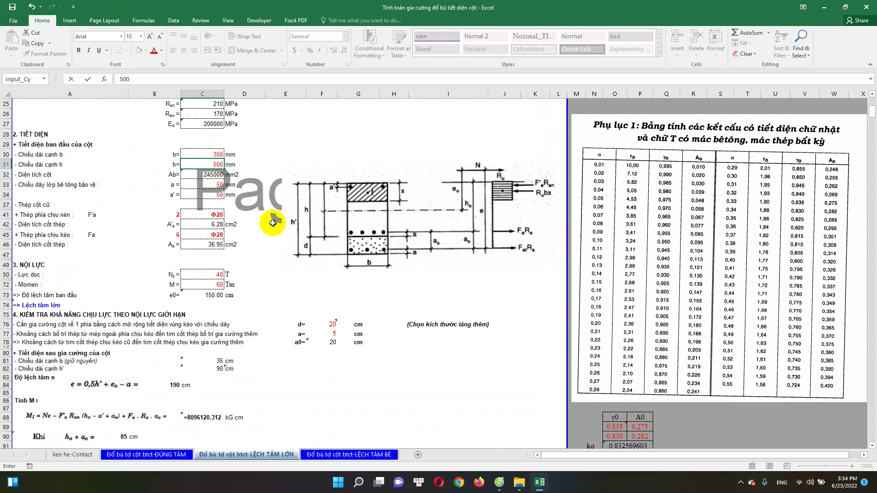
text(00)
key(Return)
scroll(306, 337, down, 4)
scroll(309, 350, down, 2)
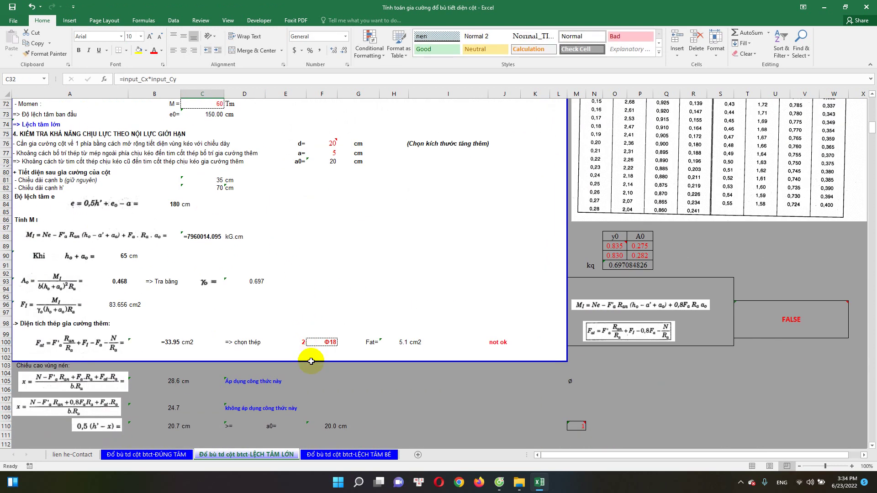
scroll(309, 355, down, 1)
scroll(311, 360, down, 1)
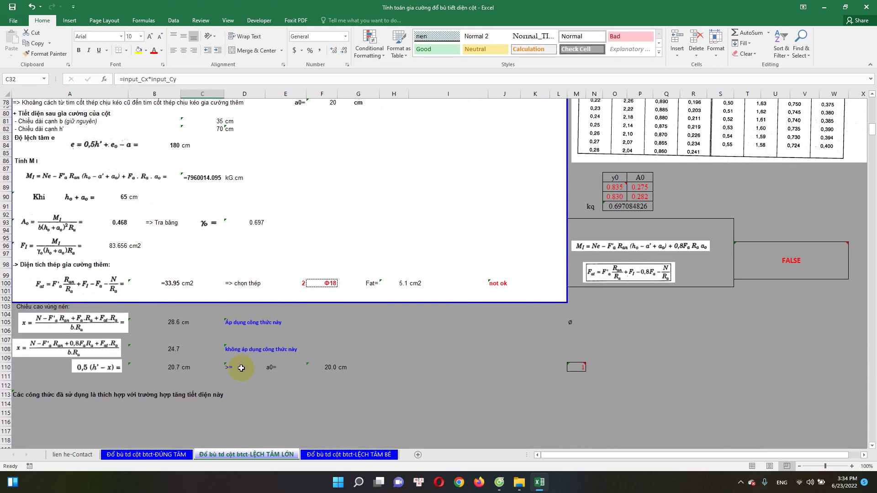
click(226, 366)
Change the column height h to 400 mm instead and review the results.
key(ctrl+z)
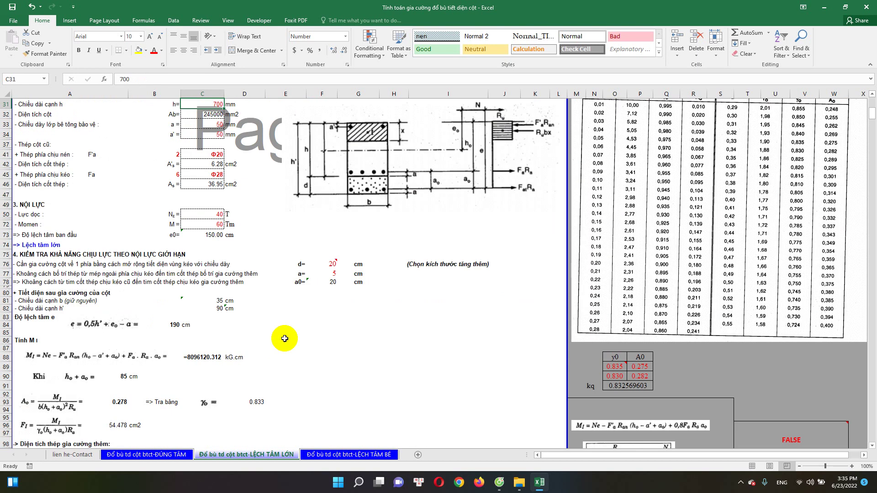
text(4)
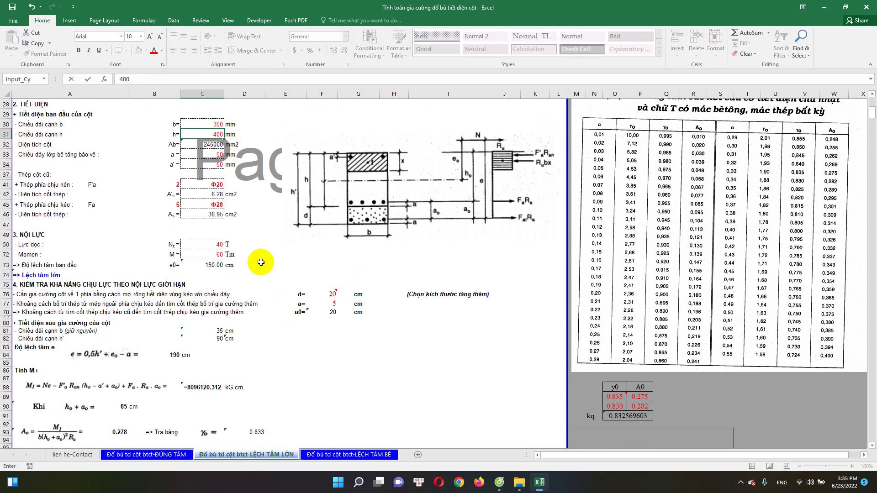
key(Return)
scroll(293, 361, down, 15)
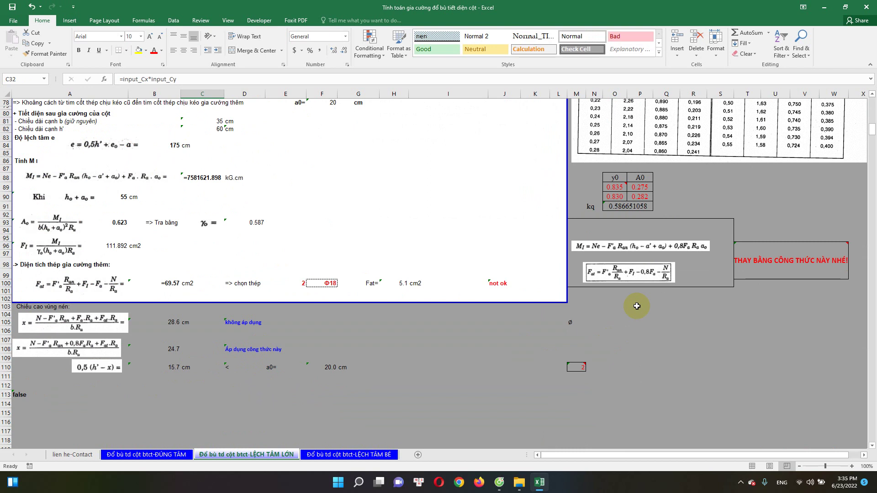
click(760, 274)
mouse_move(805, 268)
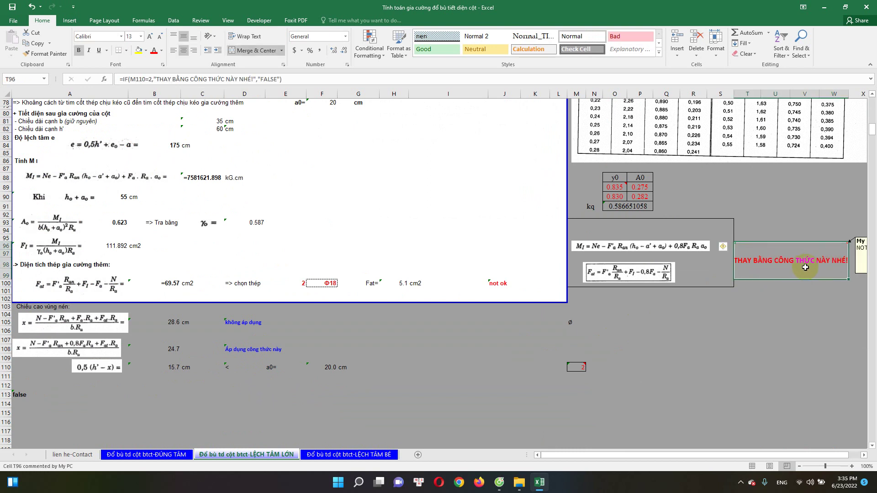
double_click(771, 260)
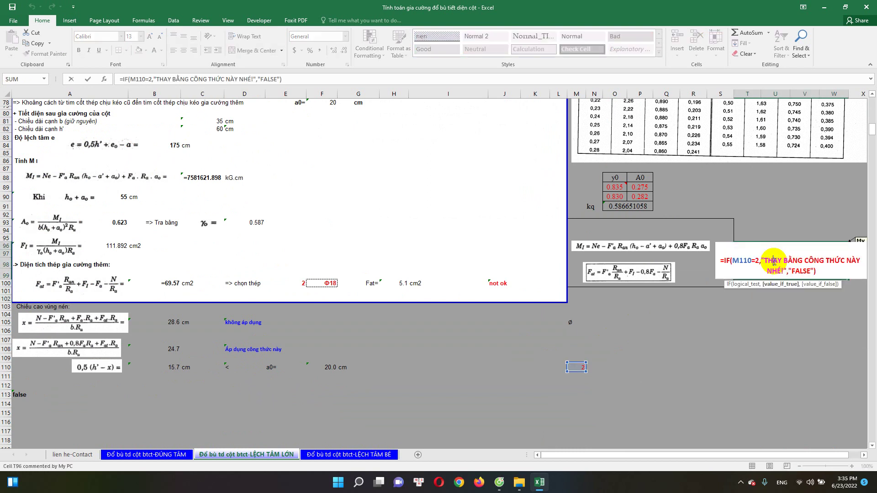
key(Escape)
click(630, 252)
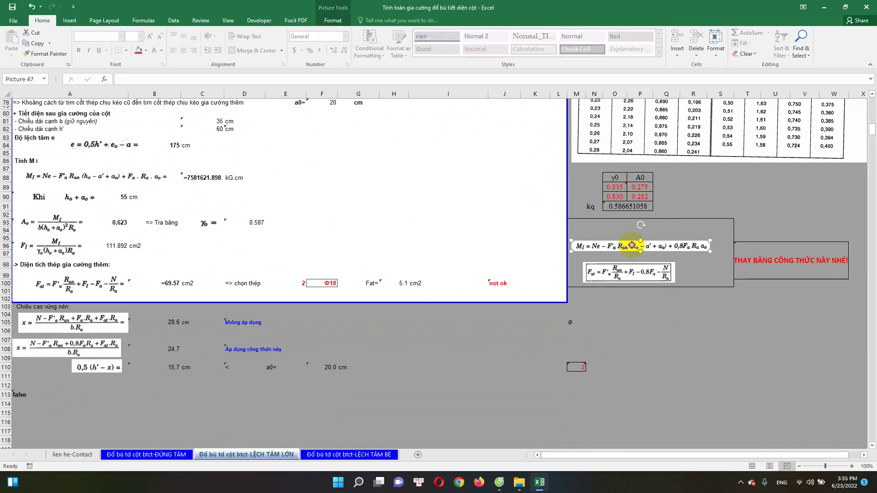
drag(632, 245, 86, 177)
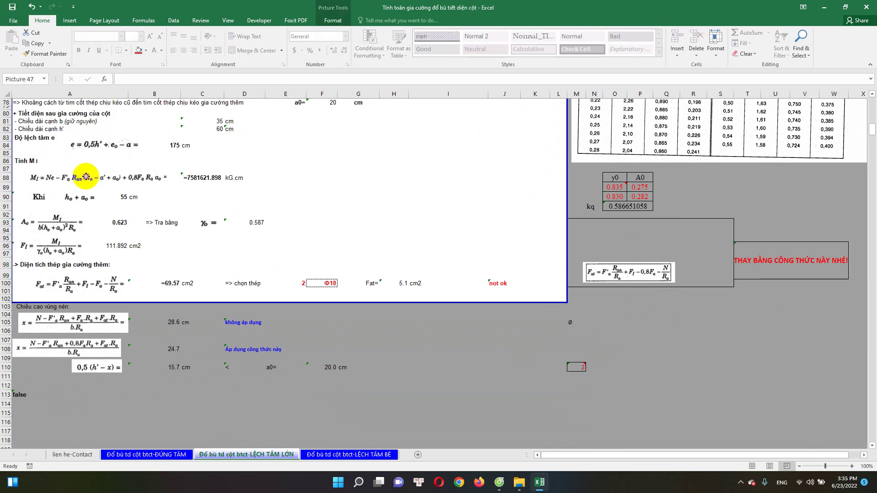
drag(617, 279, 63, 292)
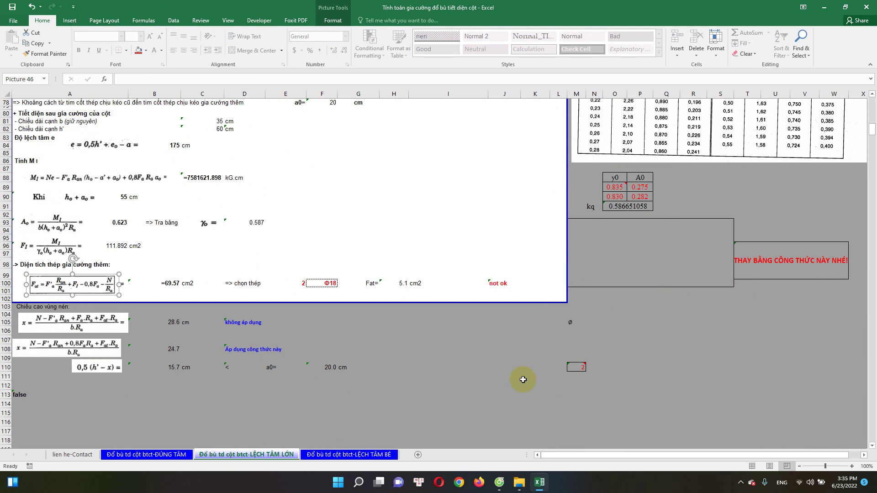
click(558, 367)
click(173, 286)
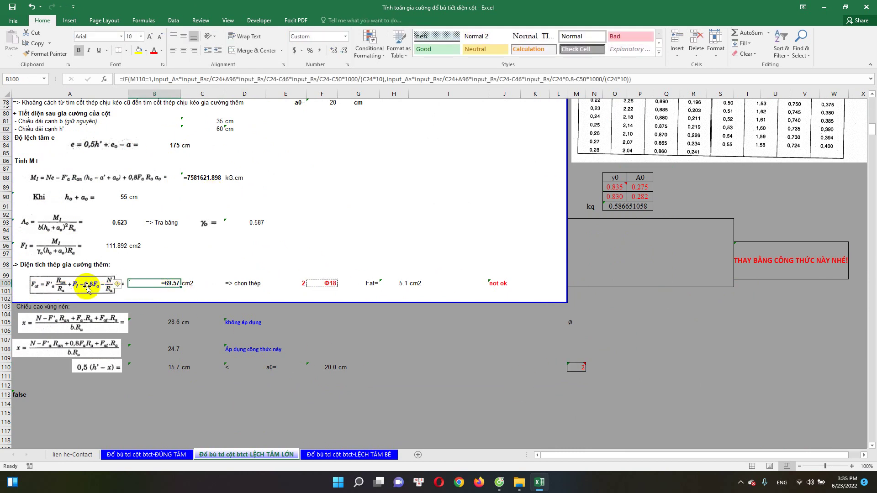
mouse_move(93, 283)
mouse_down()
mouse_move(662, 271)
mouse_move(653, 271)
mouse_up()
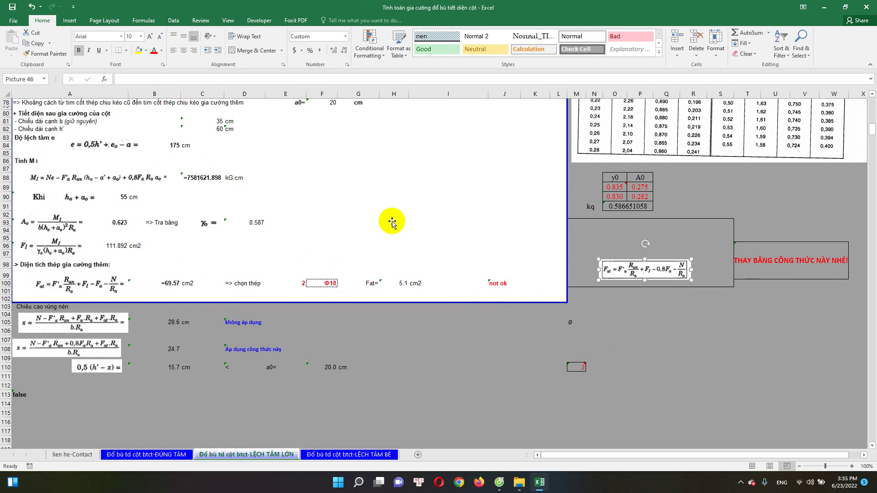
drag(64, 180, 598, 230)
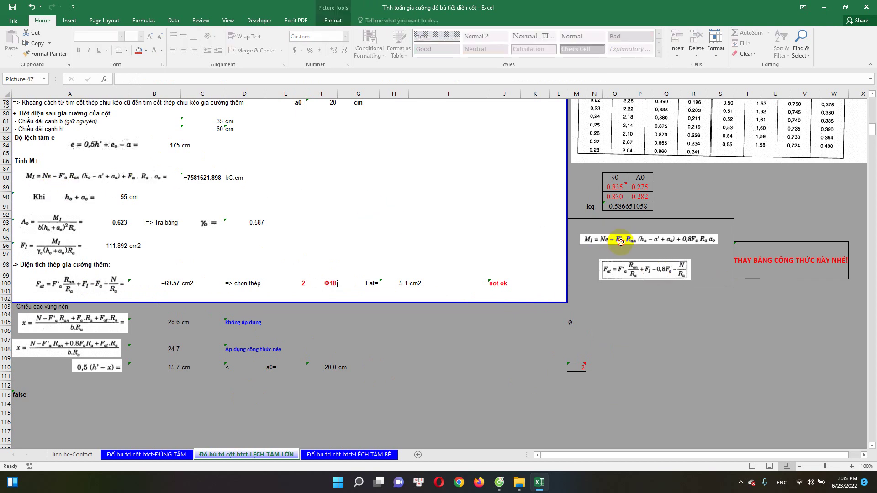
scroll(137, 238, up, 10)
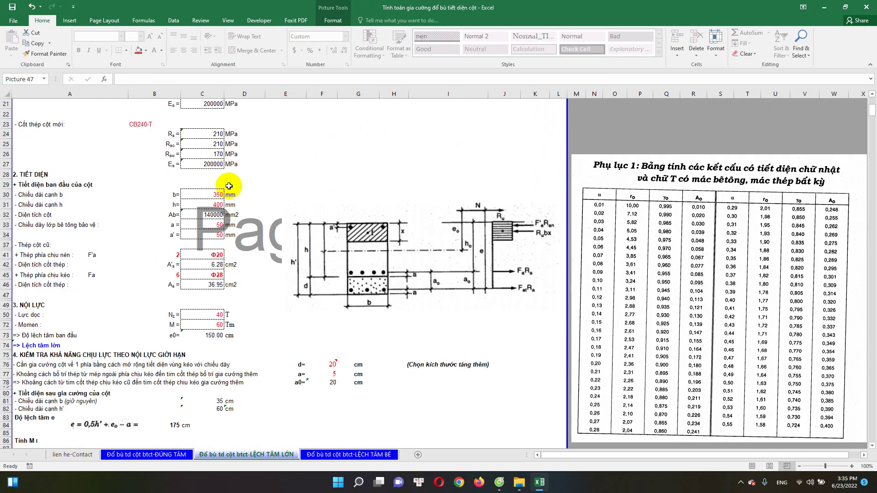
Restore the column height h to 700 mm.
click(219, 205)
text(70)
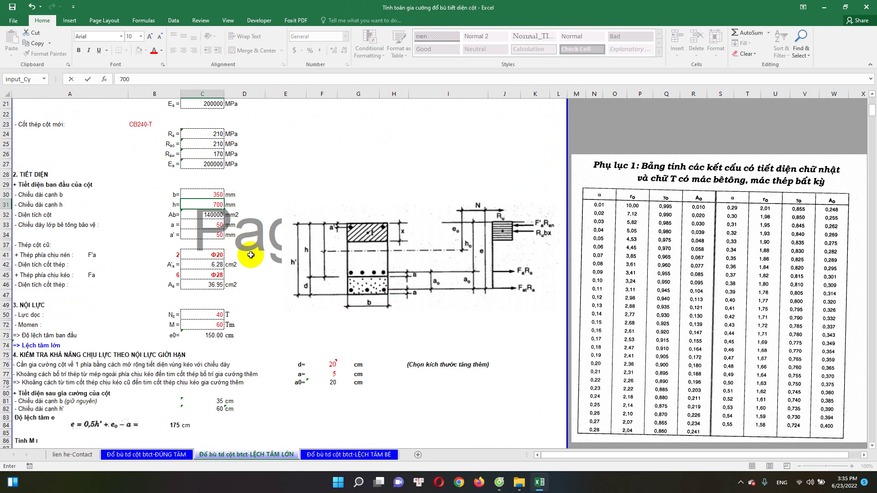
key(Return)
Move to the small-eccentricity 'LỆCH TÂM BÉ' sheet for column C2 with its 300×600 mm section.
scroll(274, 319, down, 5)
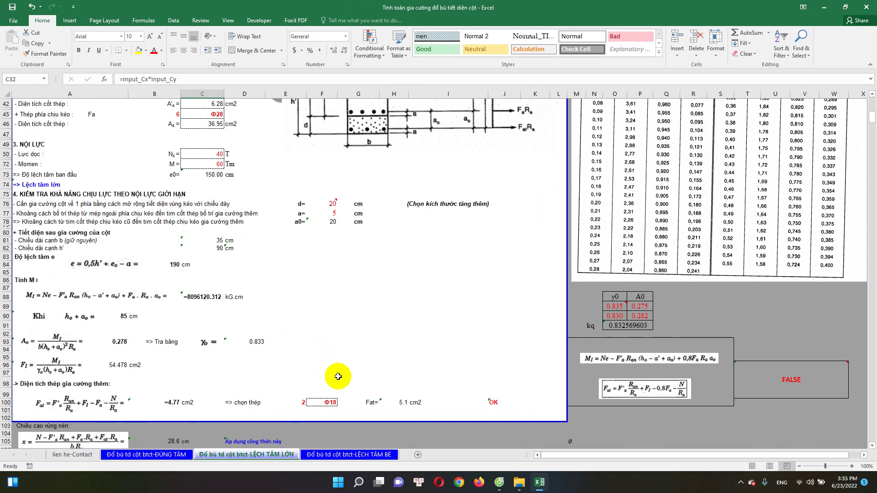
scroll(319, 393, down, 2)
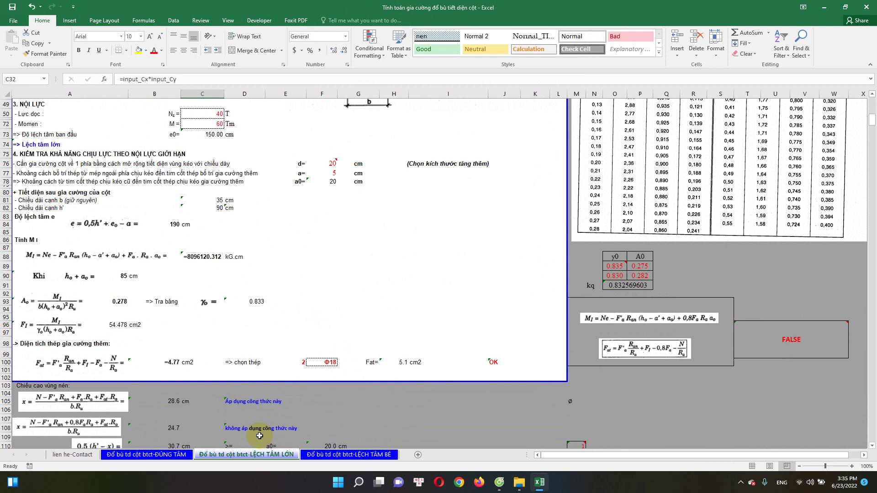
key(ctrl+Page_Down)
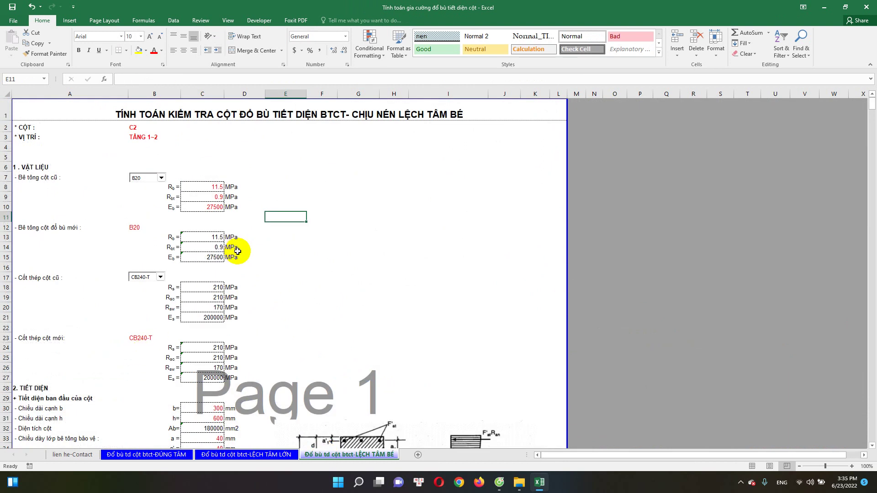
click(342, 190)
scroll(190, 221, down, 1)
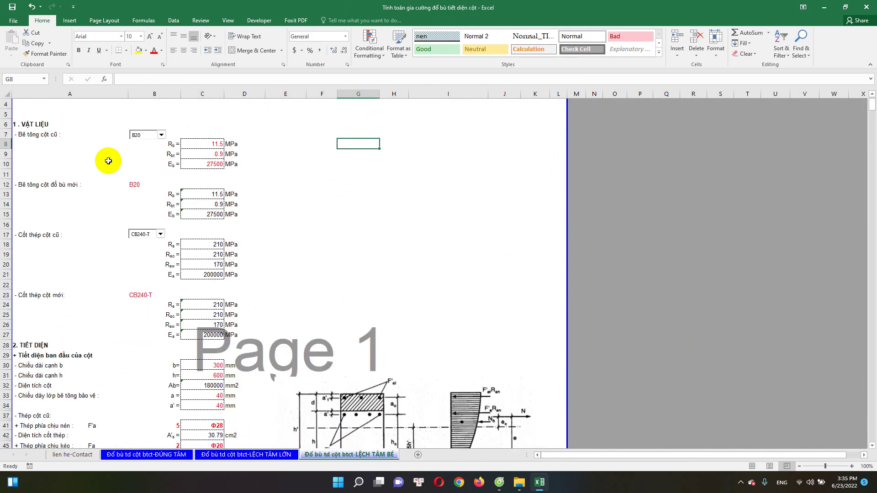
scroll(165, 166, up, 1)
click(183, 187)
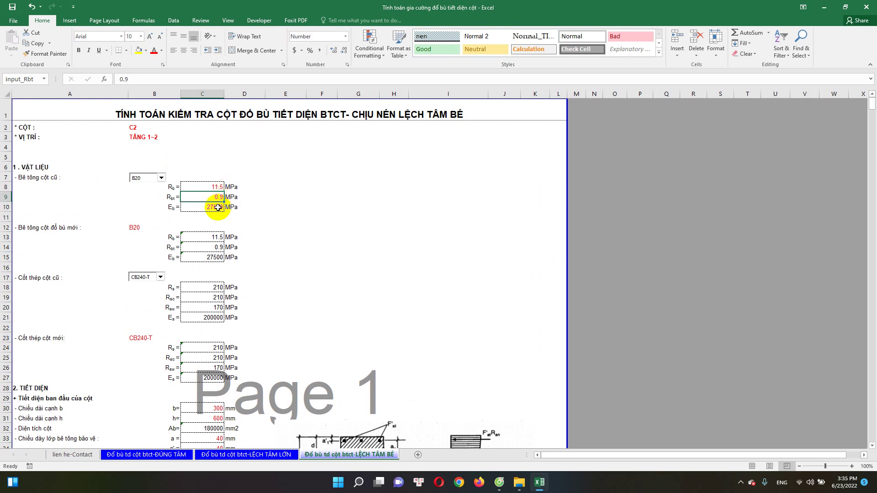
scroll(215, 214, down, 2)
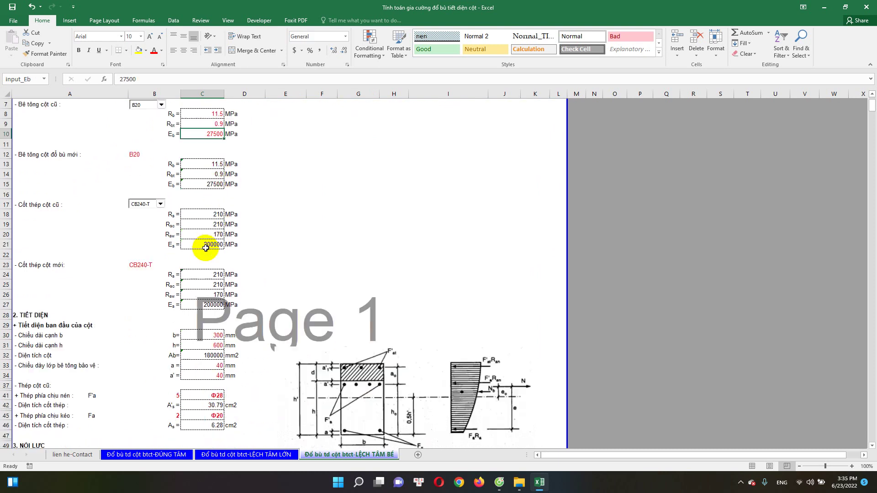
scroll(227, 171, up, 2)
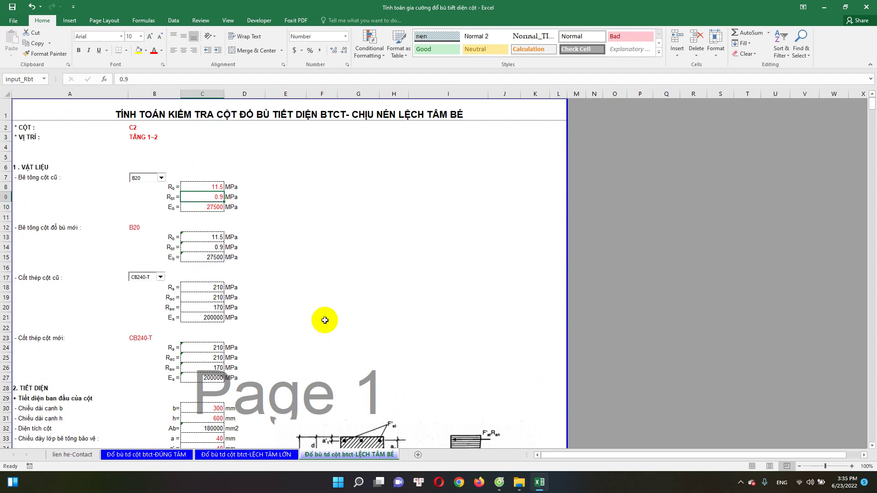
scroll(428, 344, down, 9)
scroll(430, 343, down, 5)
scroll(431, 342, up, 1)
click(332, 326)
scroll(177, 303, up, 5)
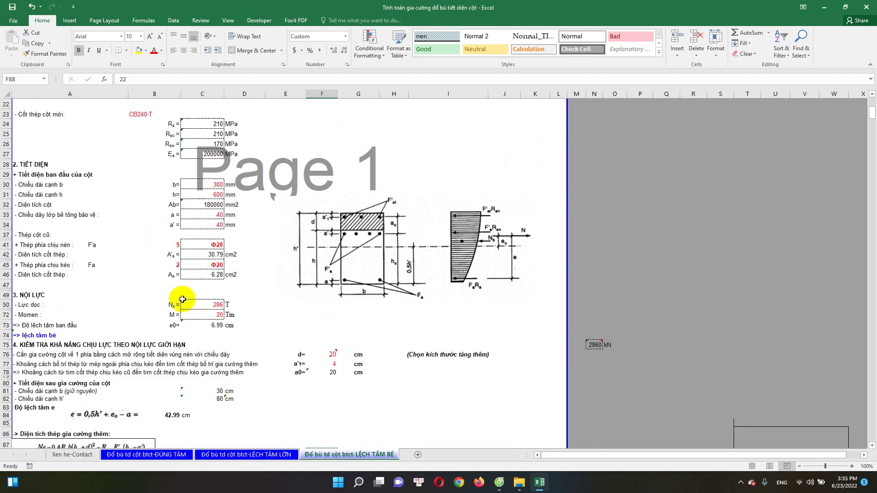
scroll(186, 255, up, 2)
scroll(172, 202, up, 3)
click(132, 155)
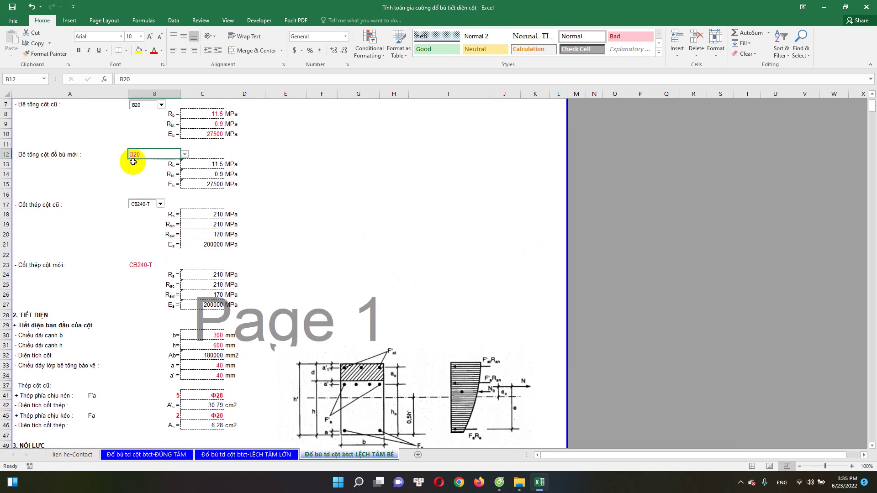
click(141, 218)
scroll(154, 263, down, 2)
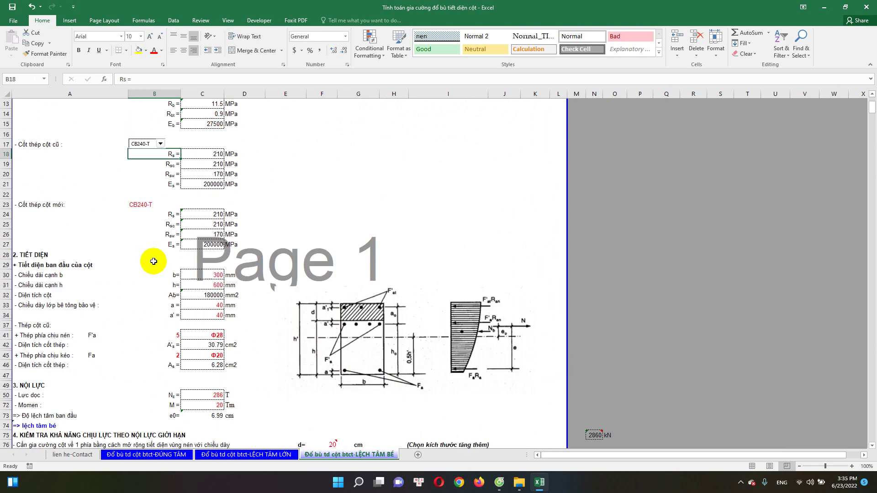
click(138, 204)
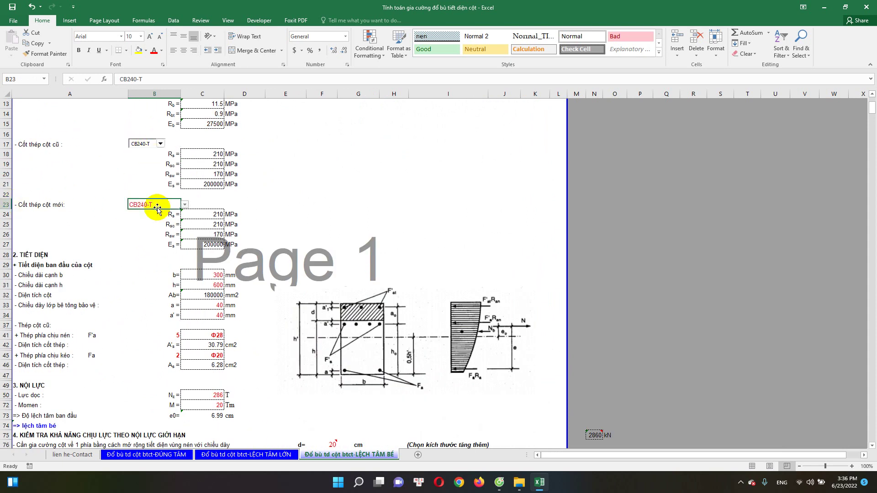
scroll(174, 215, down, 1)
click(207, 185)
scroll(206, 225, down, 2)
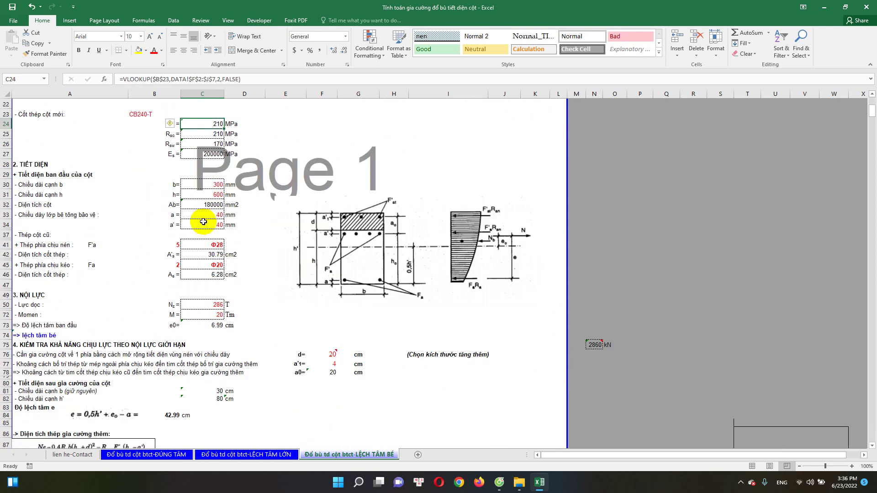
click(210, 194)
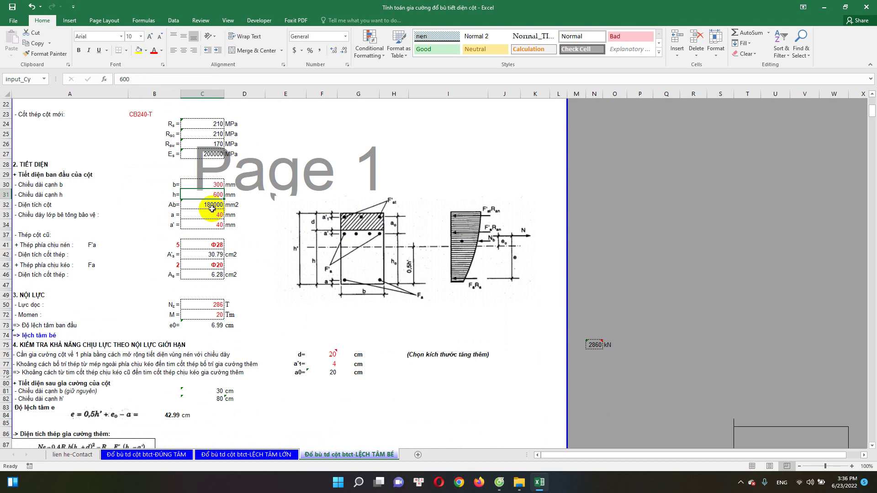
scroll(212, 209, up, 7)
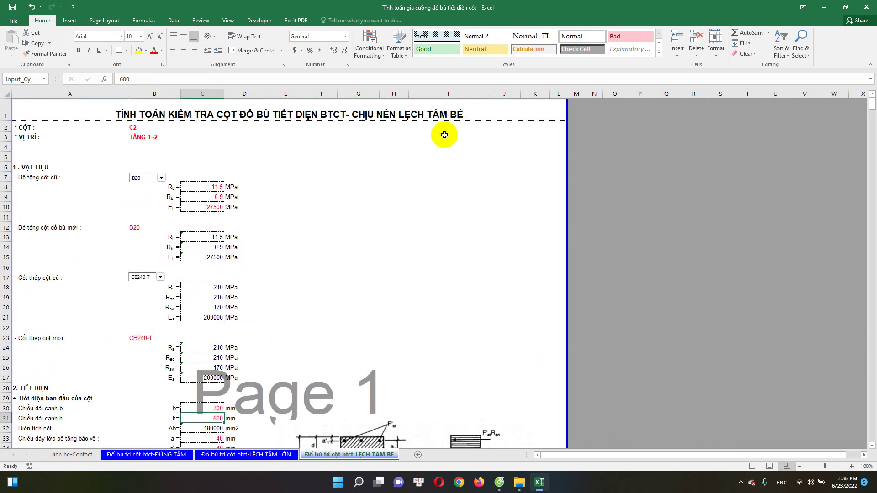
scroll(406, 190, down, 2)
scroll(393, 220, down, 4)
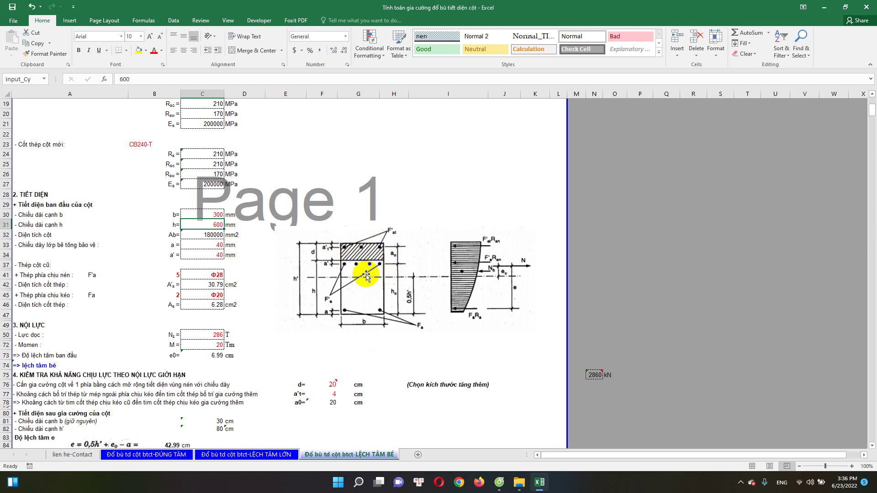
click(211, 234)
click(189, 248)
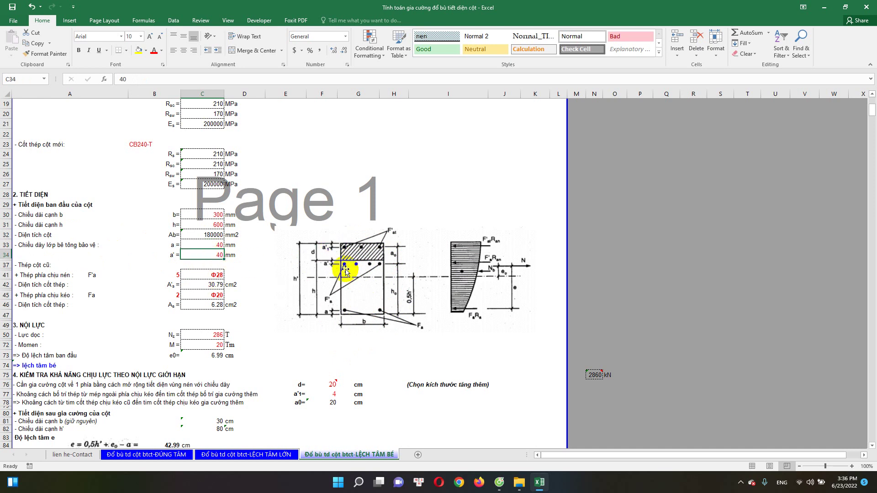
scroll(178, 261, down, 1)
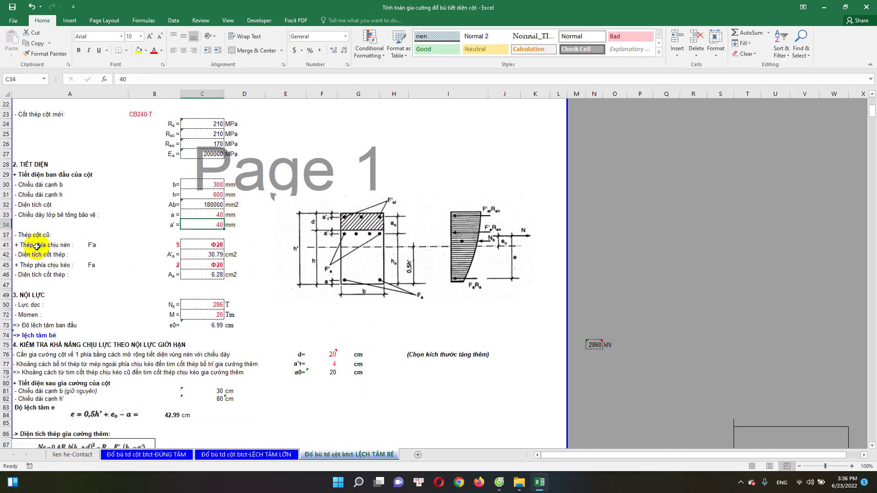
click(195, 249)
click(166, 251)
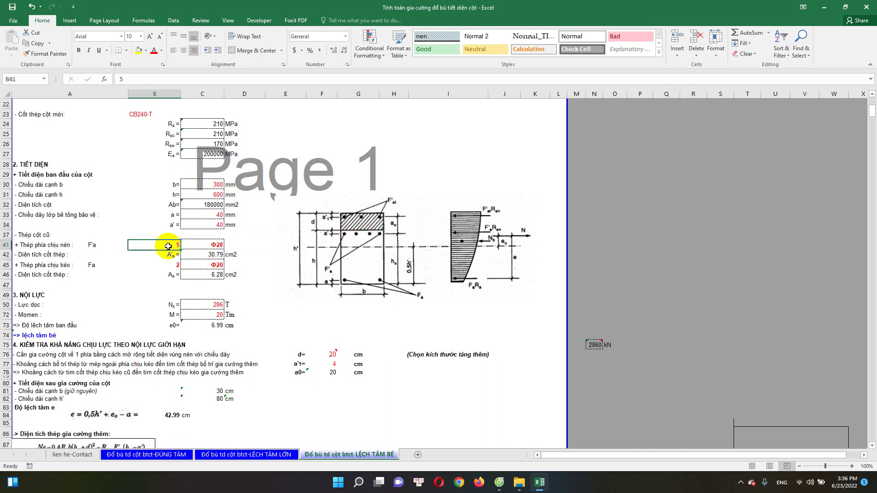
click(206, 245)
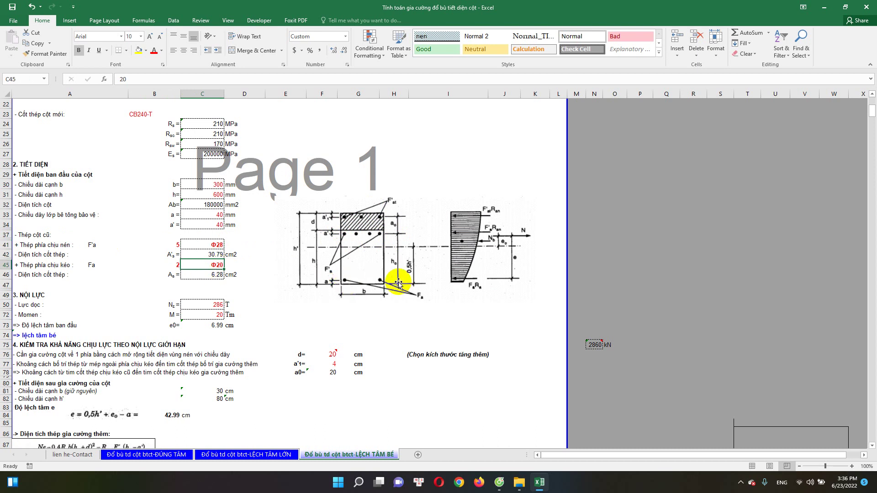
click(206, 304)
click(215, 314)
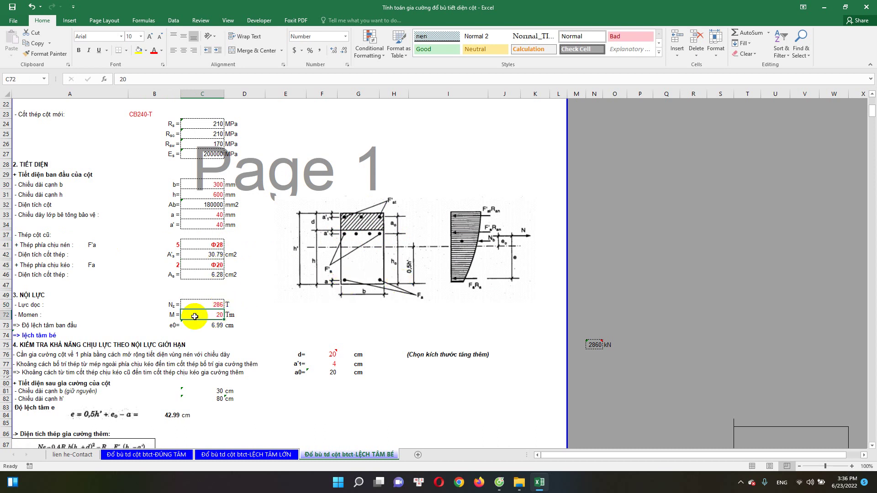
scroll(201, 292, down, 1)
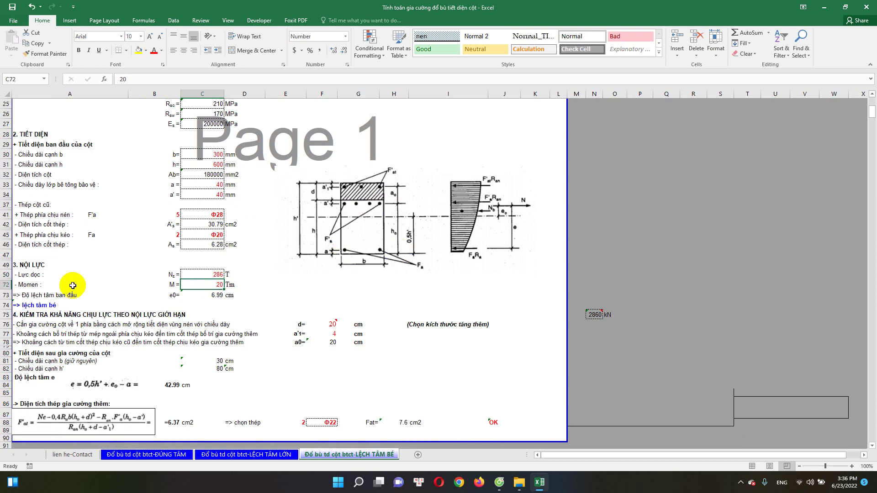
double_click(32, 304)
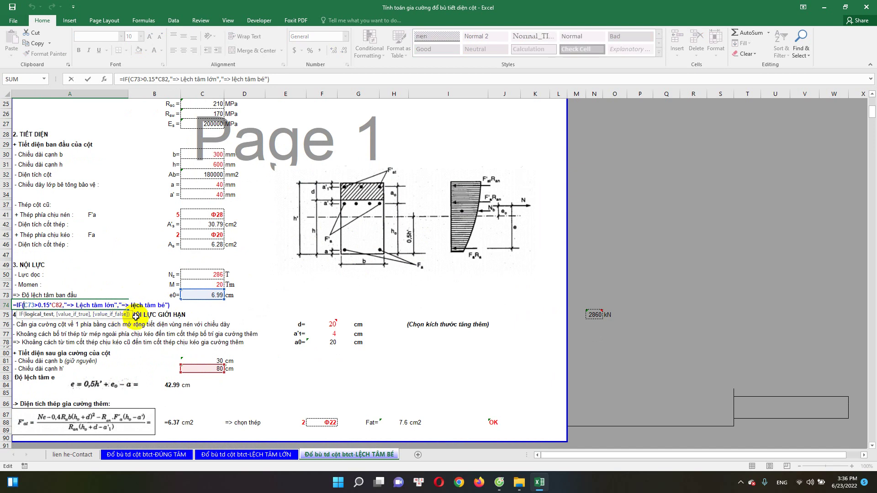
key(Escape)
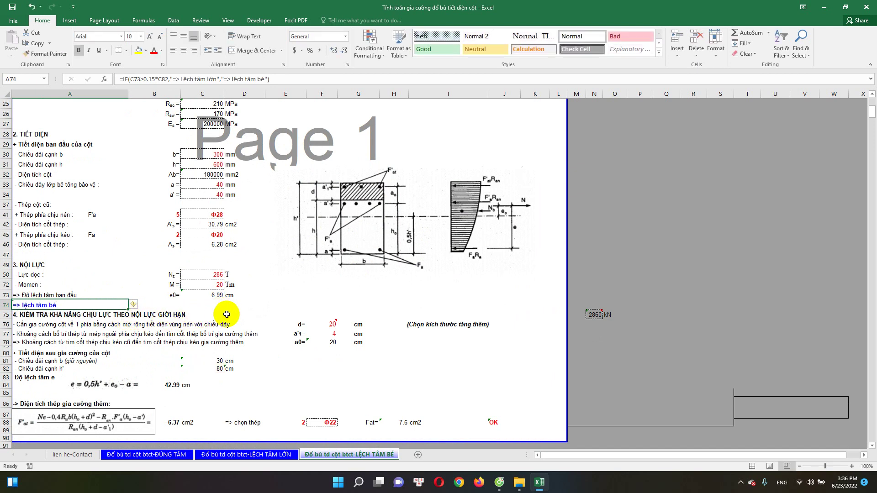
scroll(342, 290, down, 1)
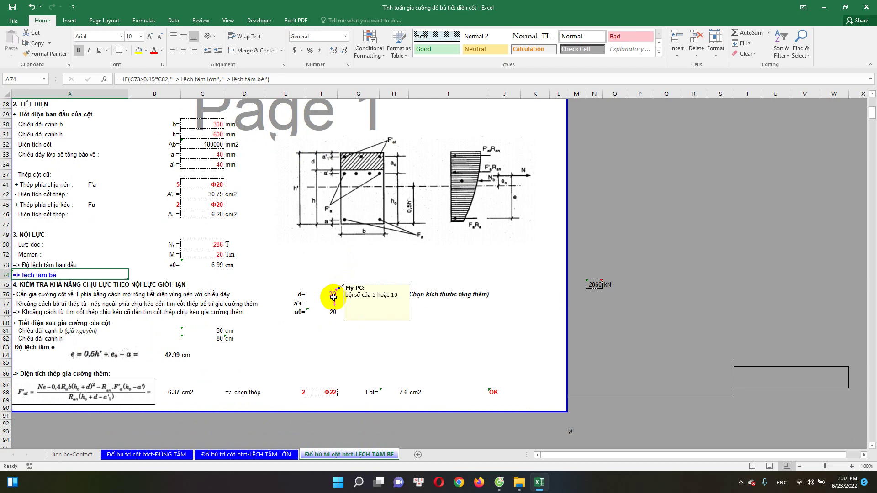
scroll(333, 297, up, 1)
click(333, 324)
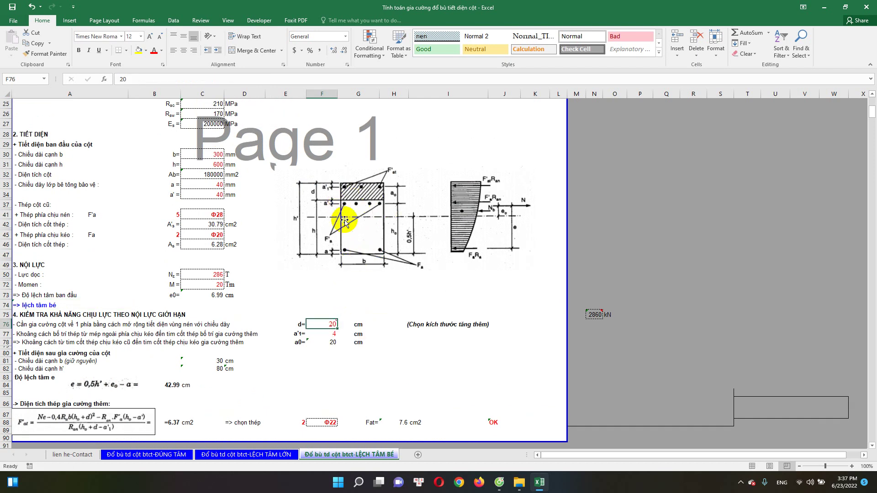
scroll(322, 336, down, 1)
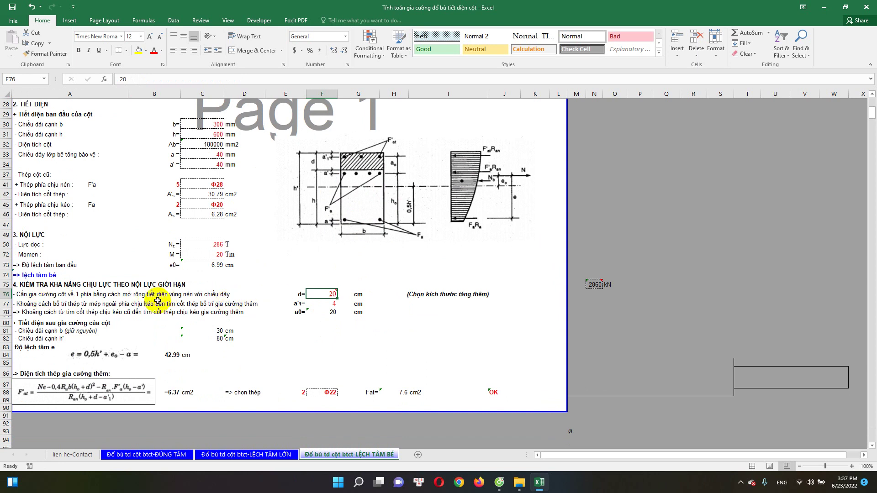
click(325, 302)
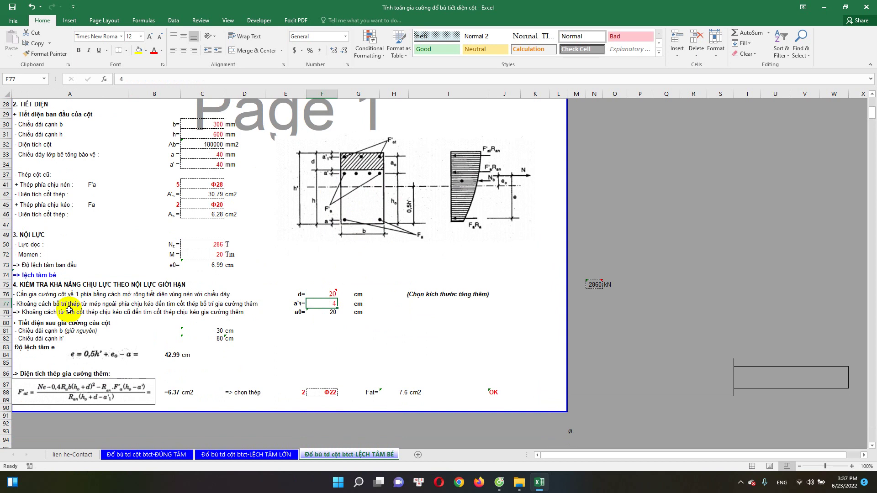
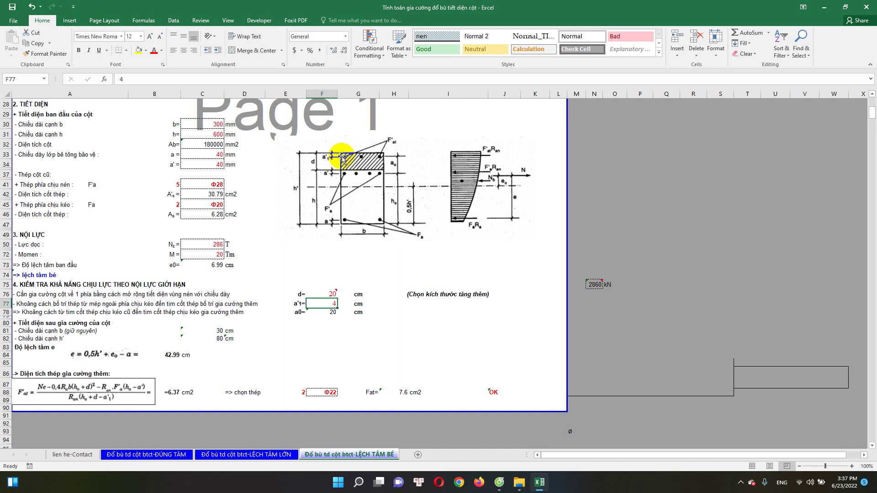
Inspect the formula behind the a0 distance without changing it.
click(330, 317)
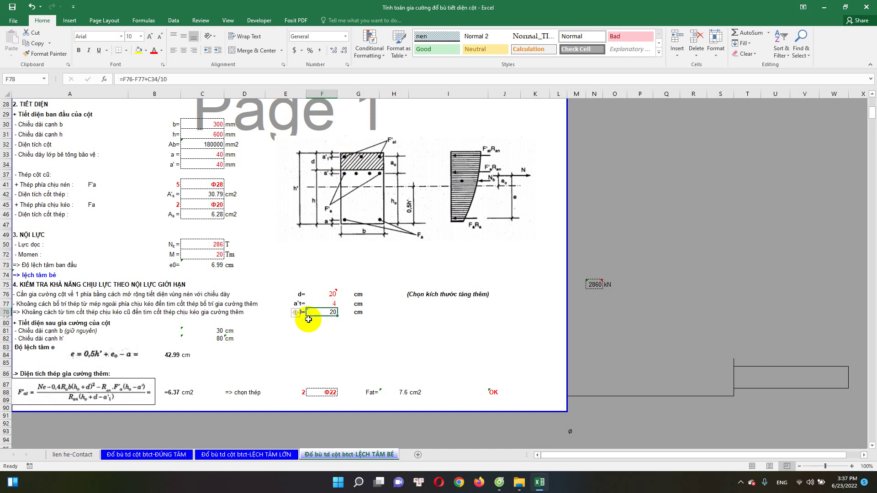
scroll(151, 334, down, 1)
click(314, 299)
click(330, 275)
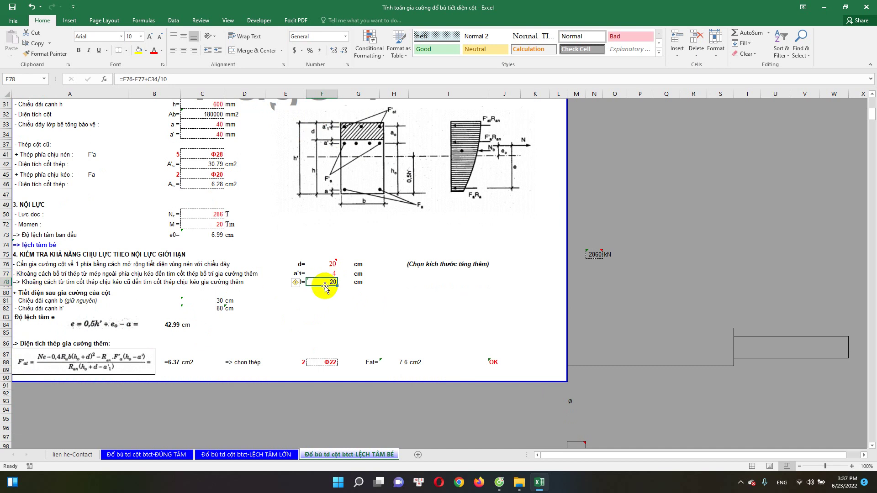
scroll(327, 291, up, 1)
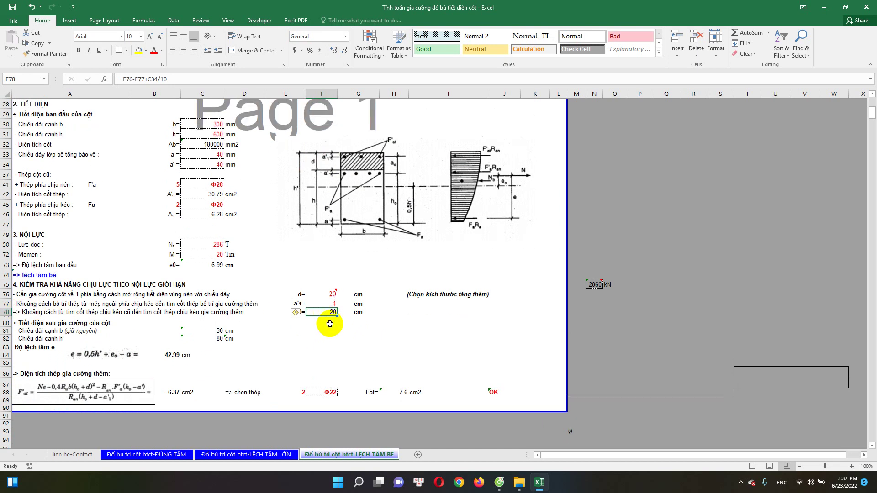
double_click(329, 312)
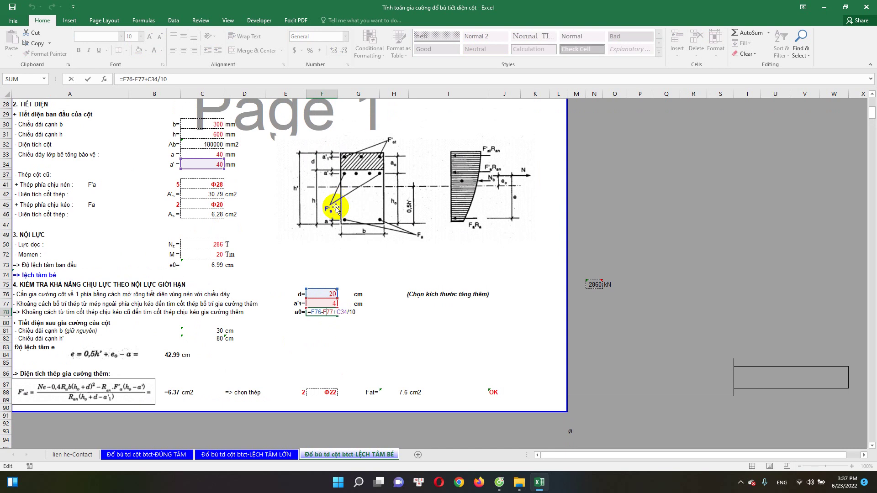
key(Escape)
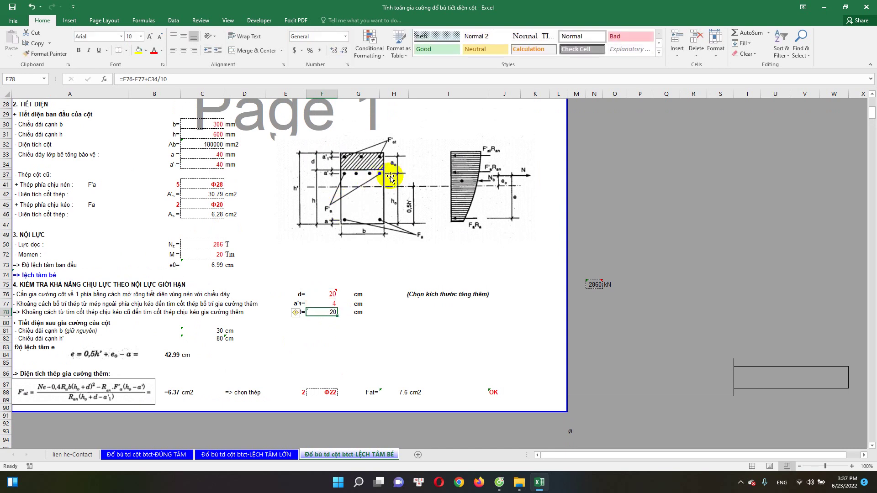
Review the formulas for the widened section width b and height h'.
scroll(331, 281, down, 2)
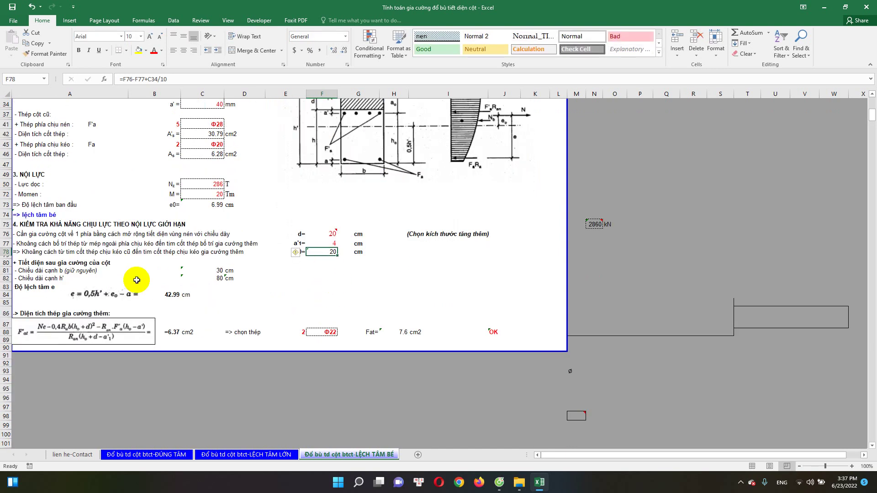
click(218, 272)
double_click(218, 272)
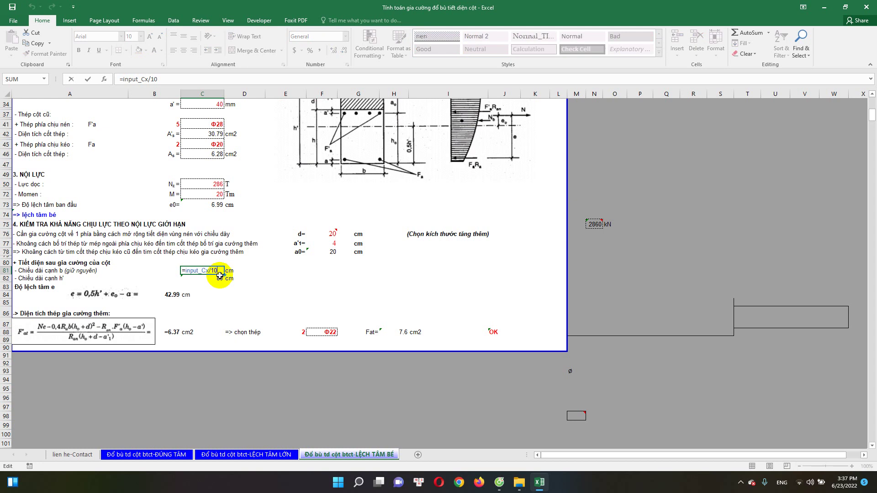
click(218, 279)
double_click(220, 279)
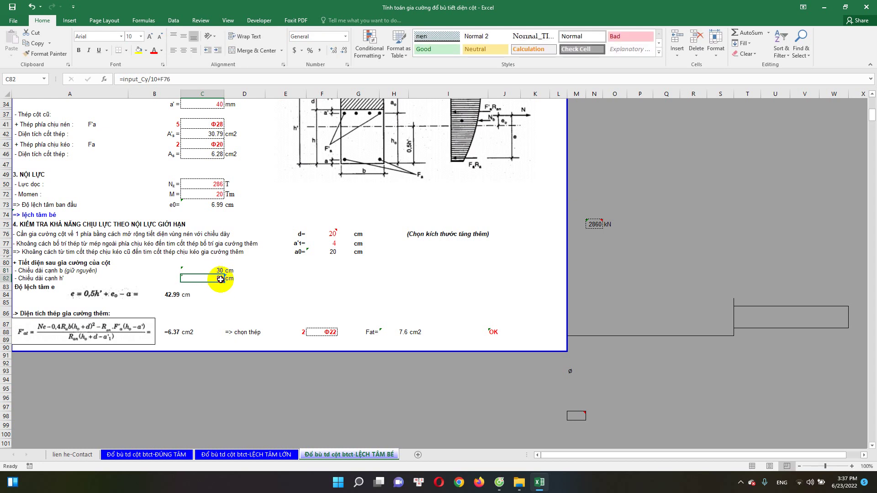
scroll(233, 296, up, 1)
scroll(470, 231, up, 1)
key(Escape)
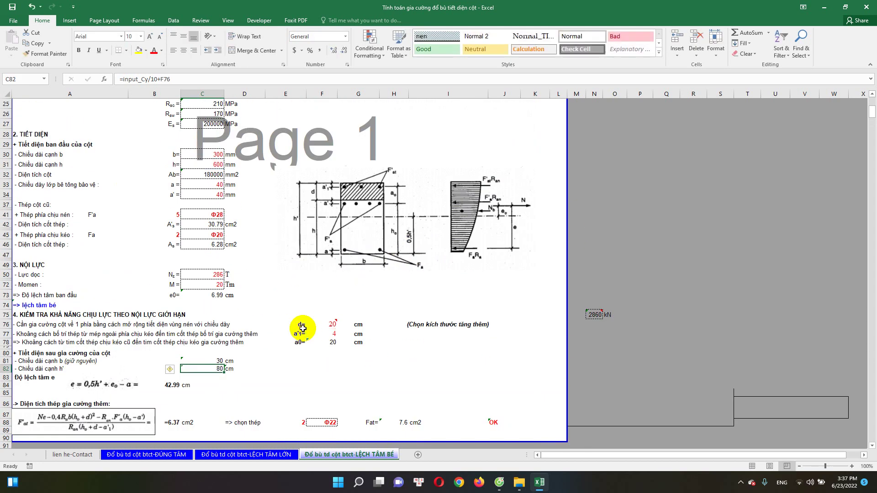
Review the eccentricity e and required steel area Fat formulas.
double_click(178, 355)
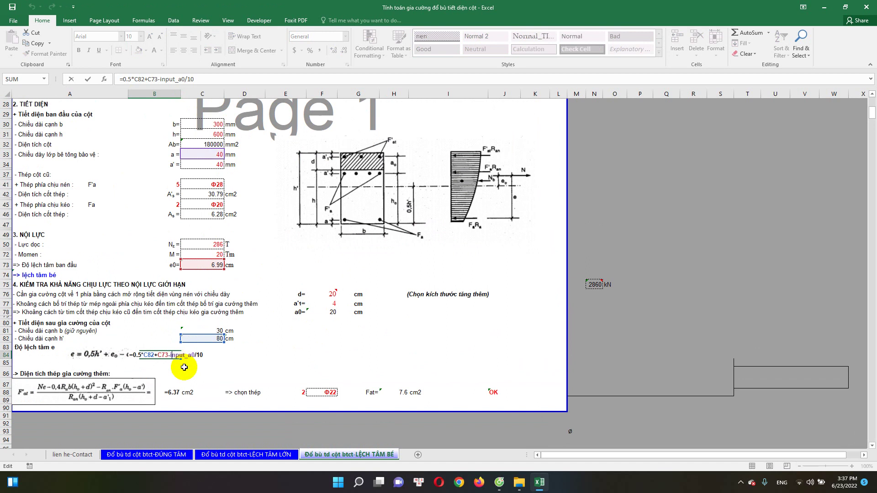
click(178, 392)
double_click(185, 394)
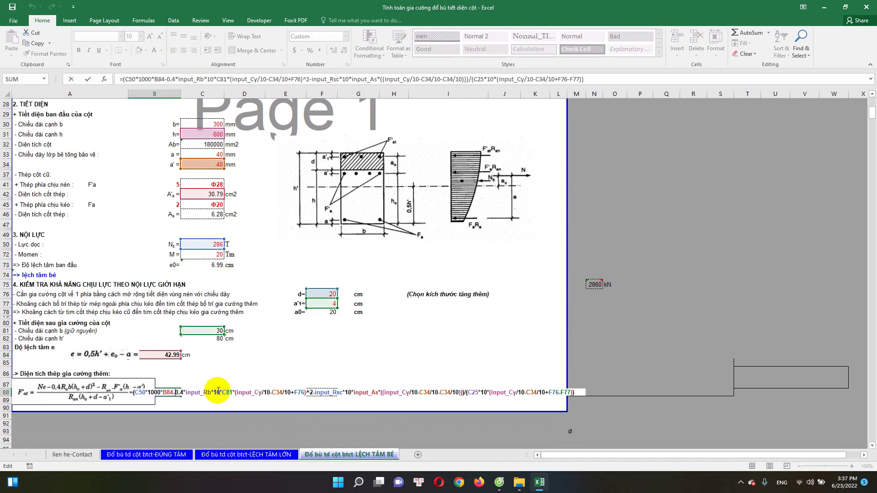
scroll(228, 365, up, 1)
scroll(228, 365, up, 5)
scroll(229, 370, up, 3)
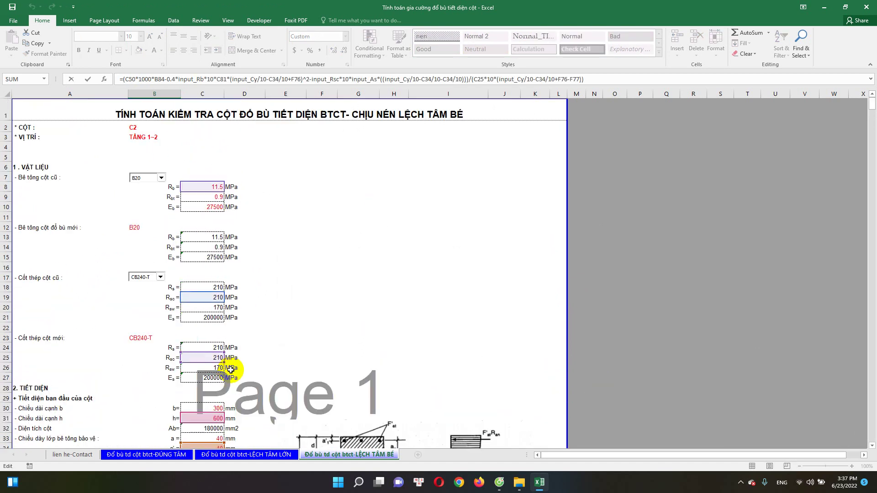
scroll(232, 369, down, 4)
scroll(233, 370, down, 5)
key(Escape)
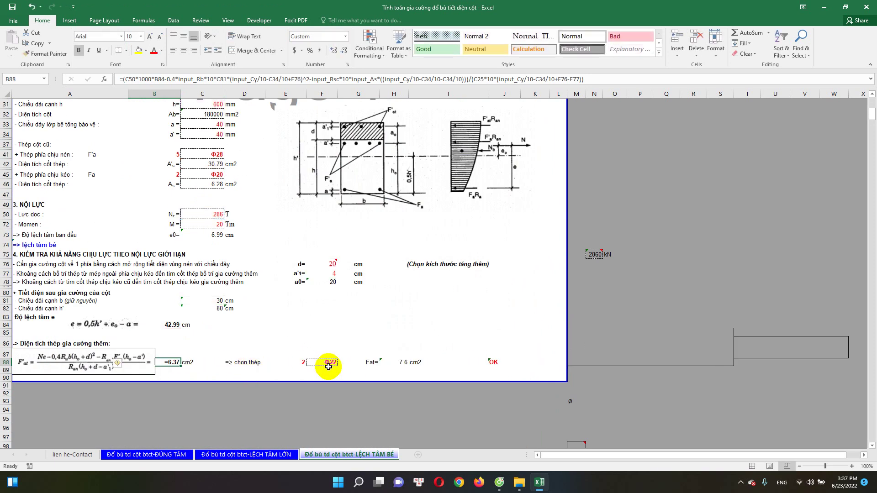
Check the provided Fat for Φ22 bars and the OK check formula in J88.
click(297, 362)
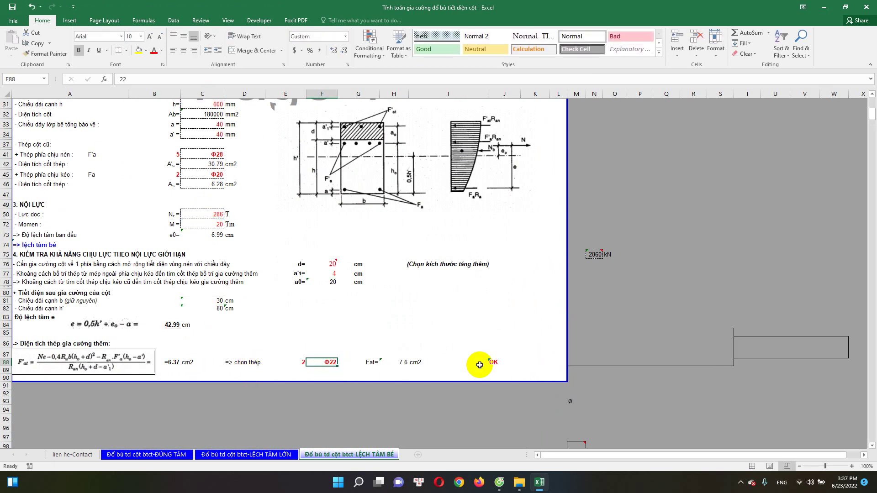
click(504, 361)
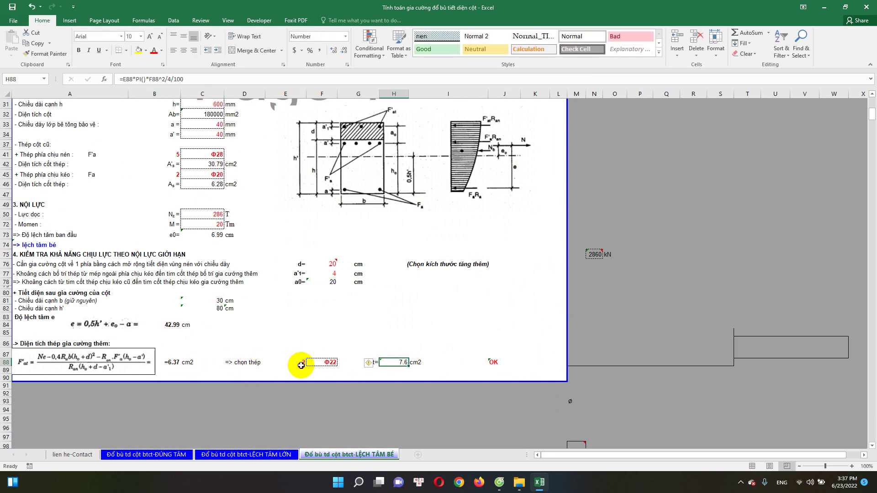
click(318, 362)
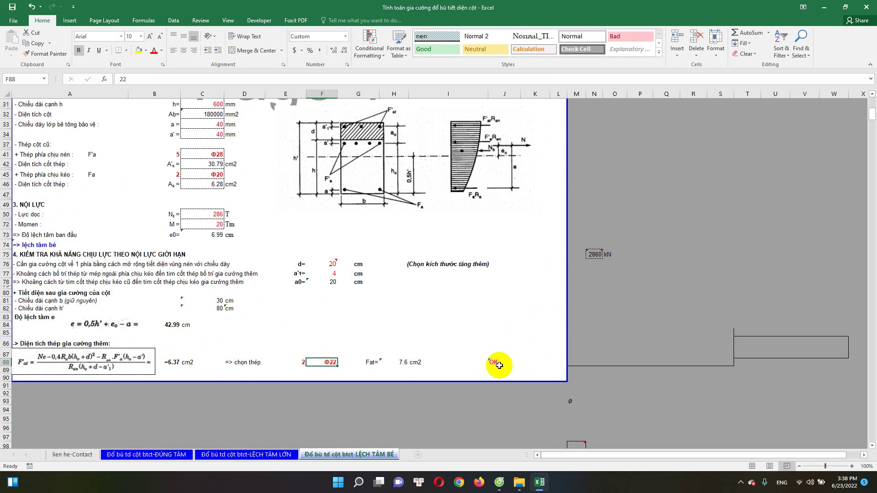
double_click(497, 362)
key(Escape)
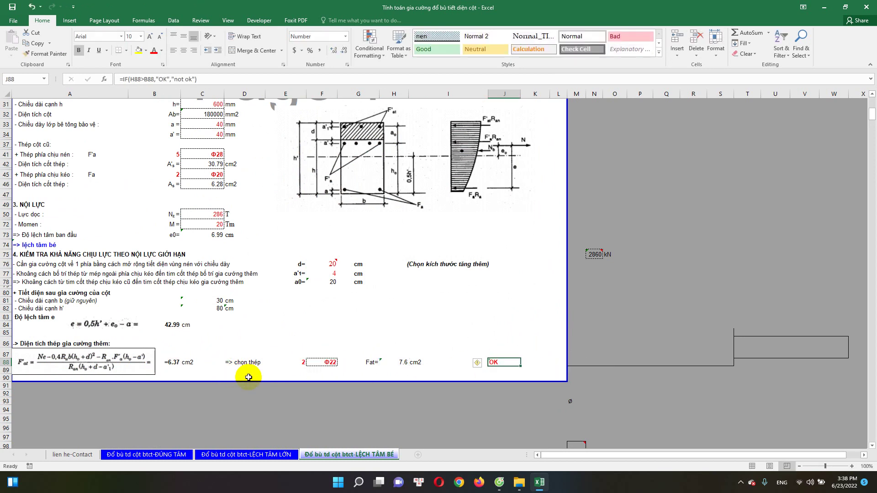
Begin rewriting the old concrete's Rb in C8 as 0.8 × 11.5.
scroll(248, 377, up, 5)
scroll(254, 362, up, 5)
double_click(208, 186)
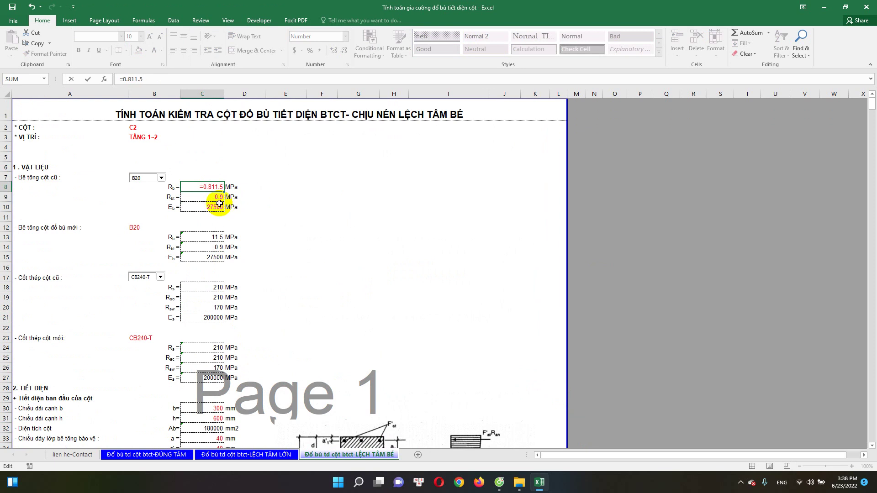
Set old-concrete Rb, Rbt and Eb to 0.8× their values: 9.2, 0.7 and 22000.
double_click(208, 198)
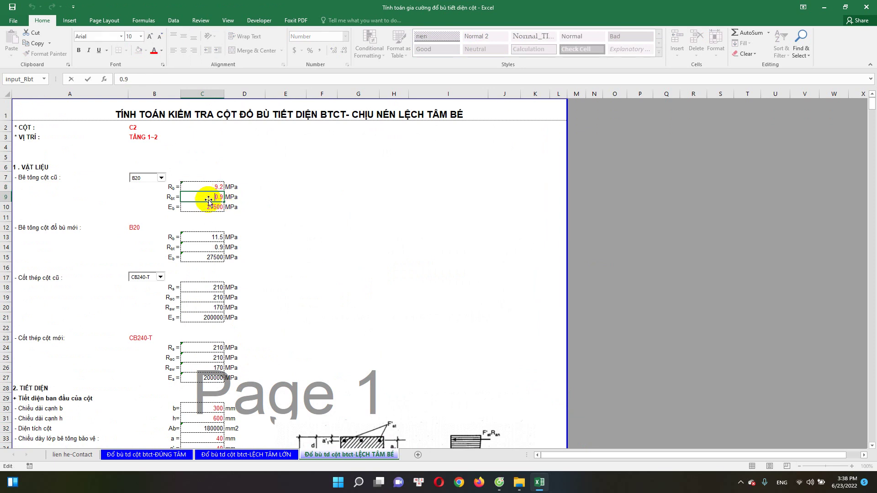
text(0.8*)
click(215, 206)
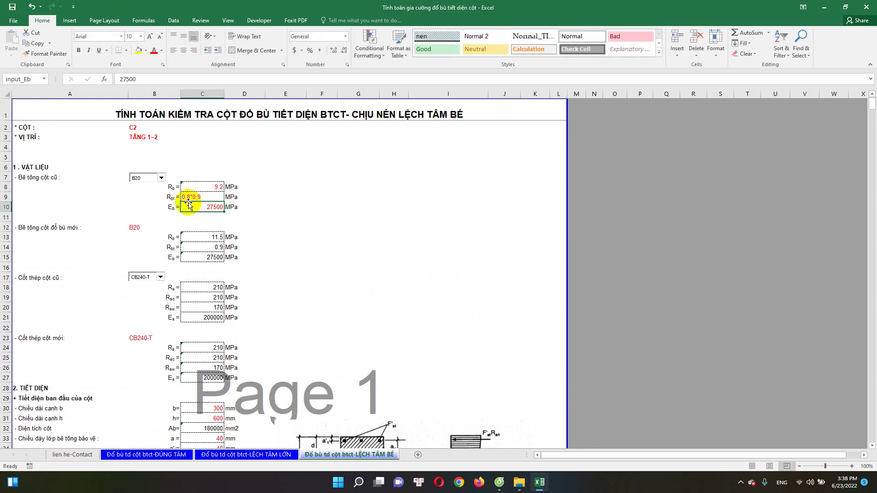
double_click(184, 198)
text(=)
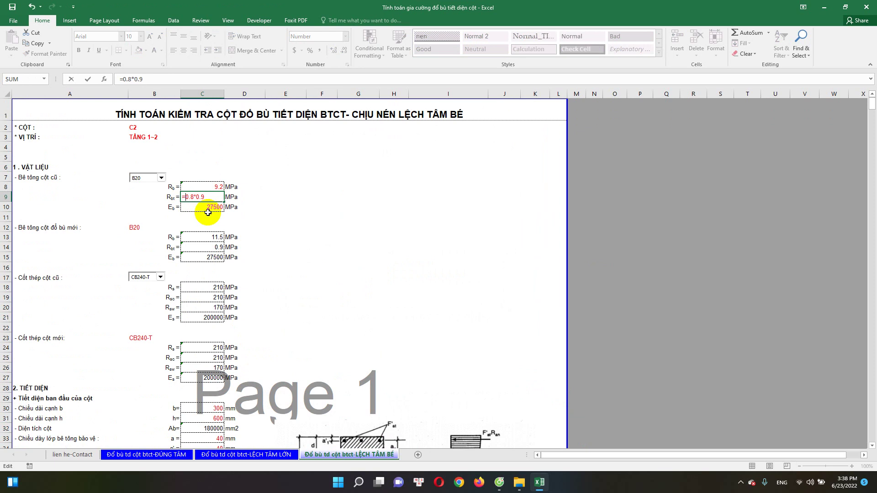
key(Return)
double_click(196, 208)
text(=0.8*)
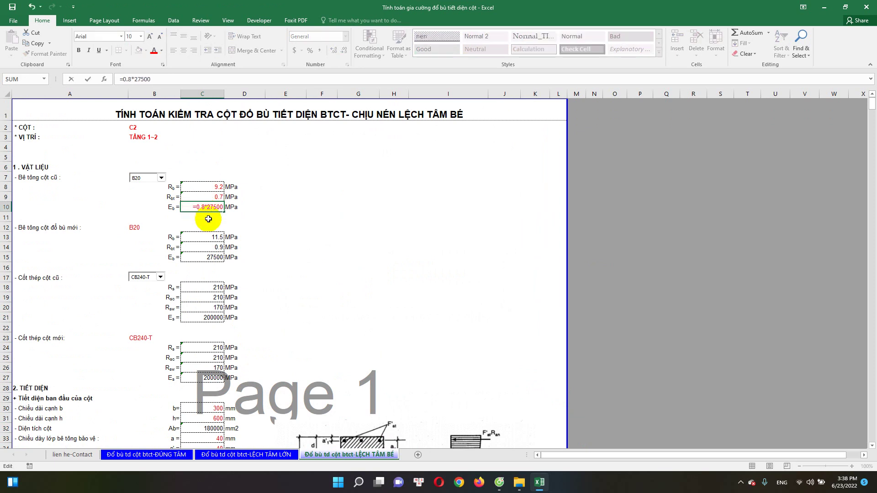
key(Return)
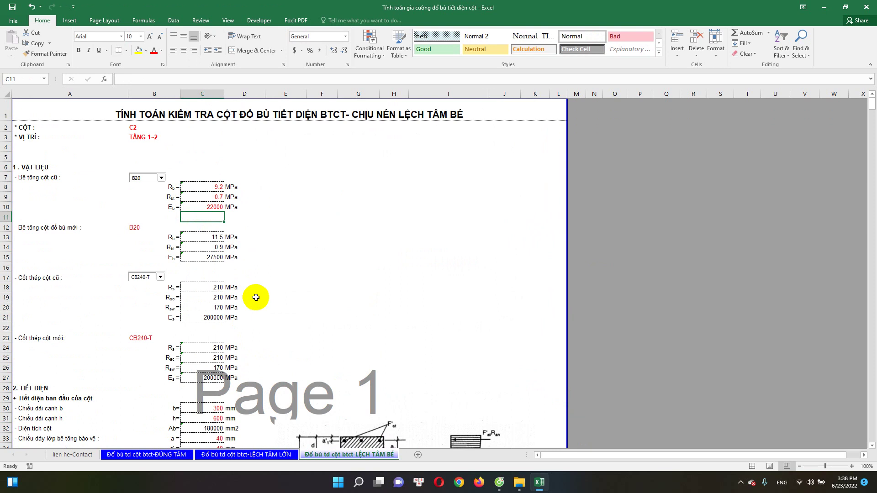
Recheck the Eb formula and confirm required steel is now -16.91 cm2.
scroll(256, 297, down, 7)
scroll(266, 318, down, 2)
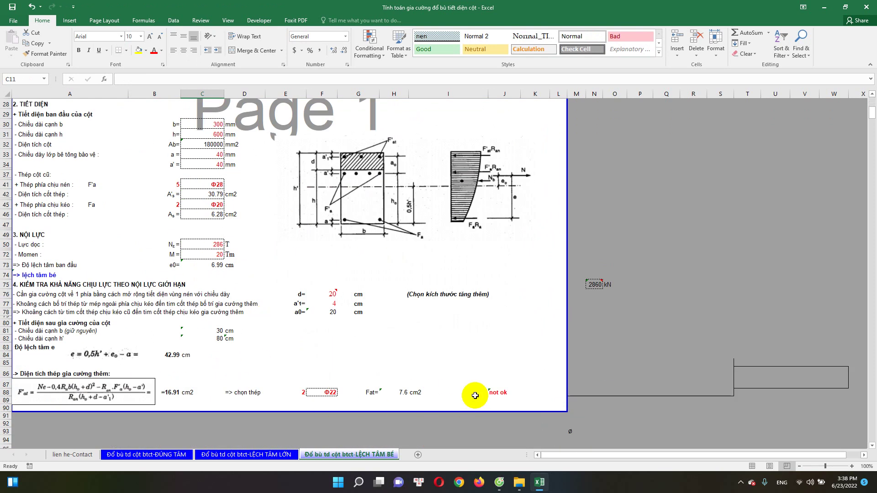
click(168, 393)
scroll(201, 320, up, 9)
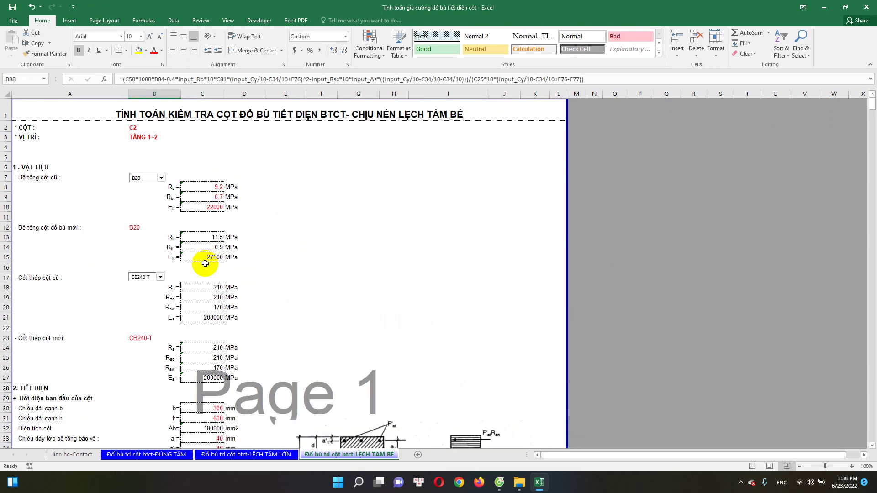
click(214, 187)
click(217, 206)
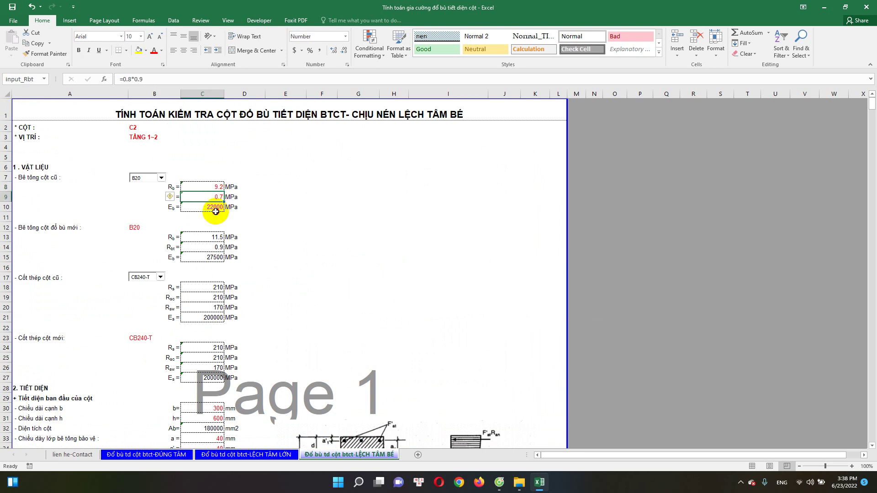
scroll(231, 336, down, 10)
scroll(239, 343, down, 3)
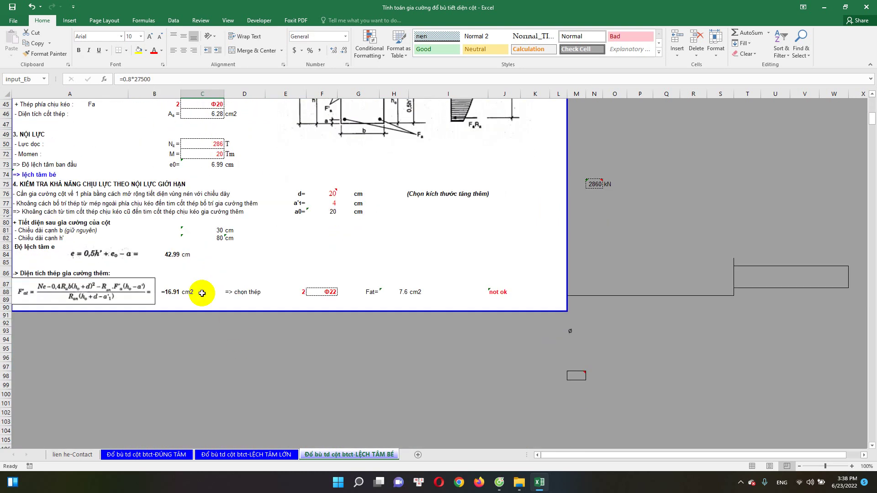
click(173, 292)
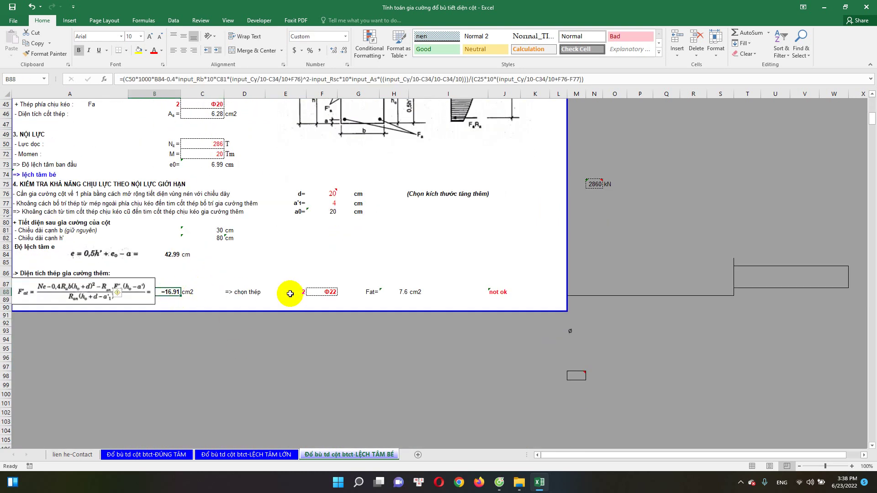
Undo the three reduced concrete values and inspect the required reinforcement area.
click(33, 9)
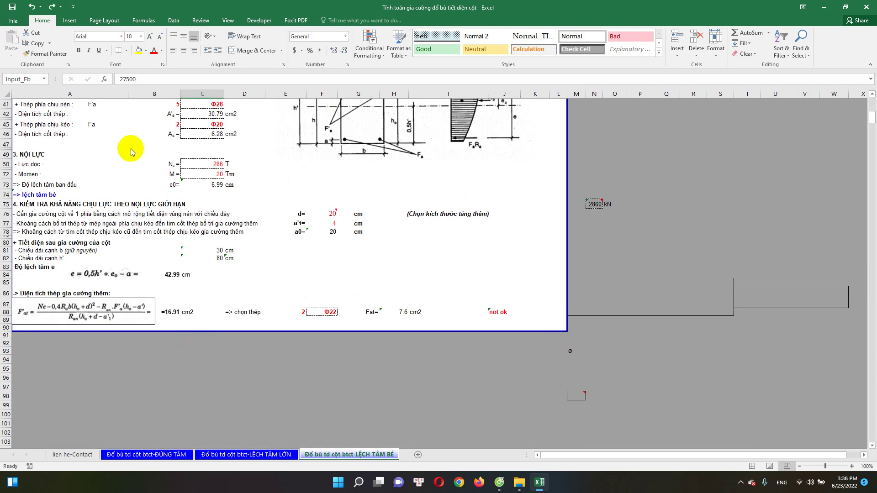
click(32, 9)
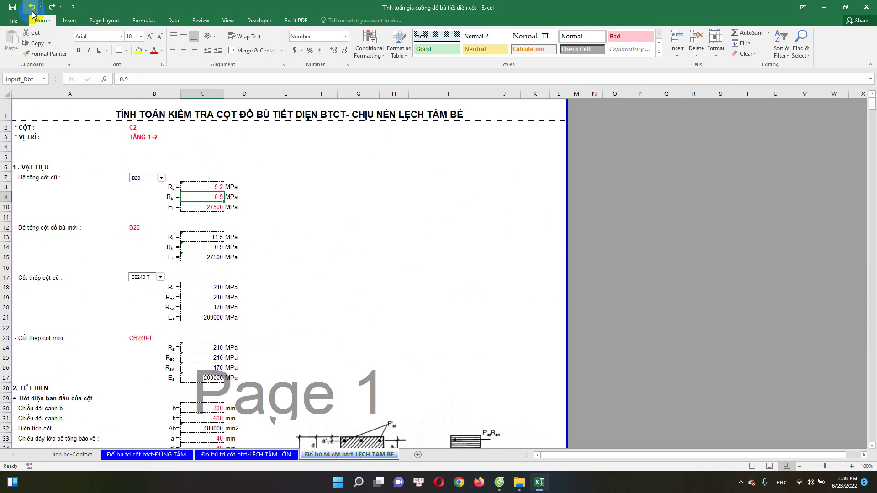
scroll(172, 299, down, 5)
scroll(170, 295, down, 4)
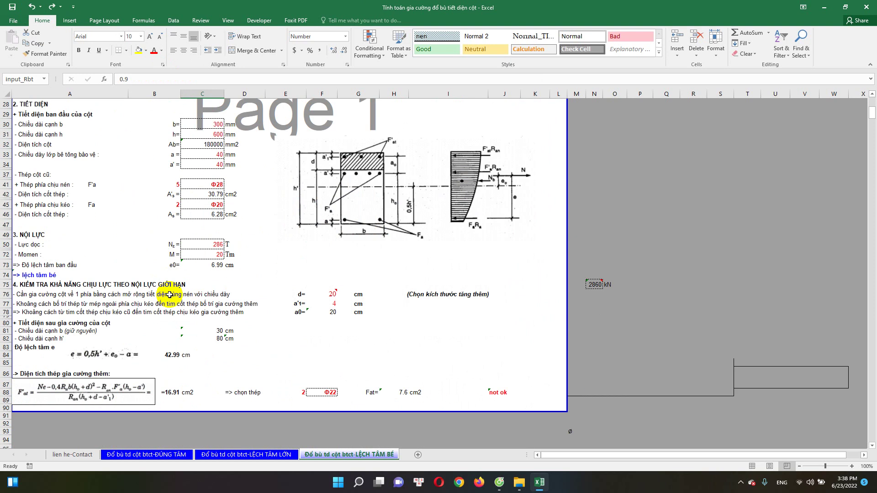
click(32, 8)
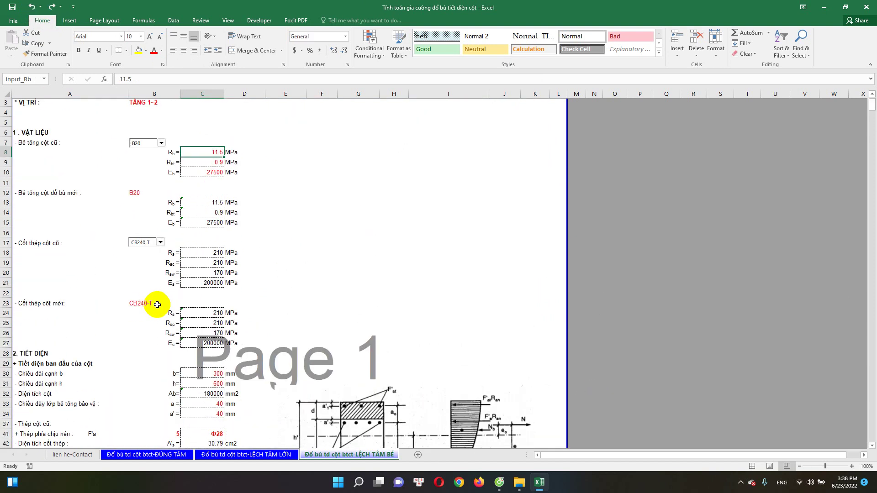
scroll(157, 305, down, 10)
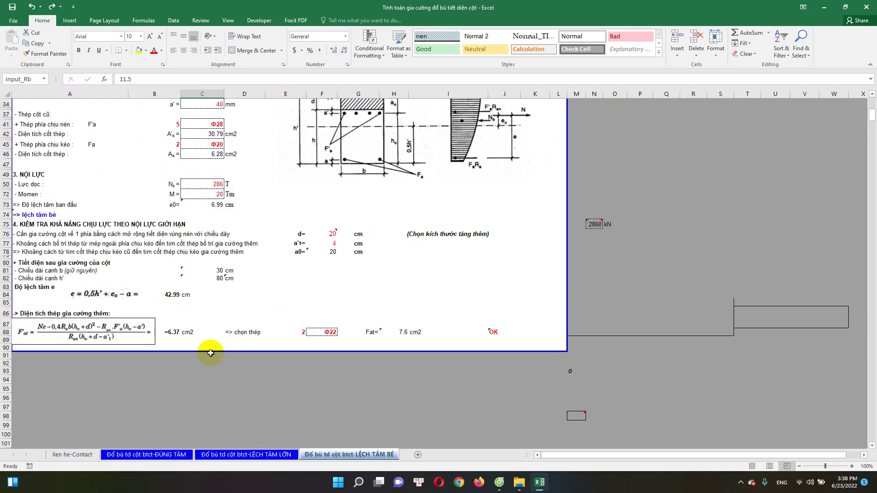
click(176, 331)
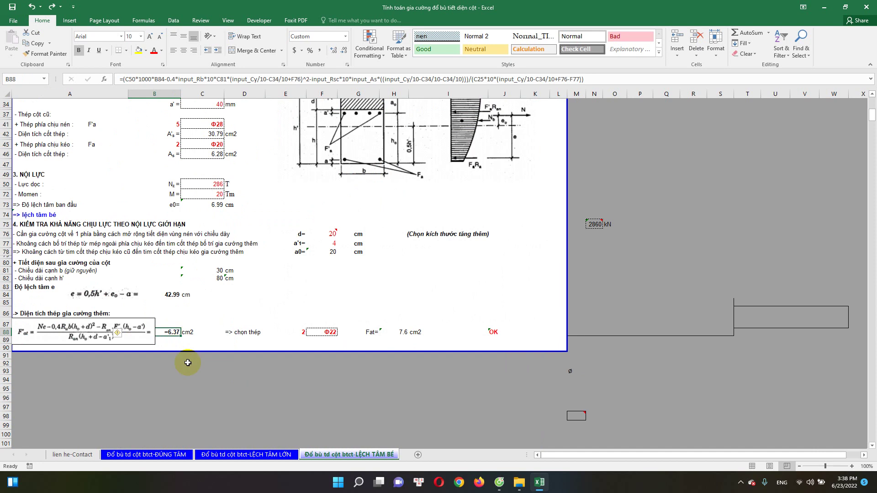
scroll(187, 362, up, 6)
scroll(231, 229, up, 4)
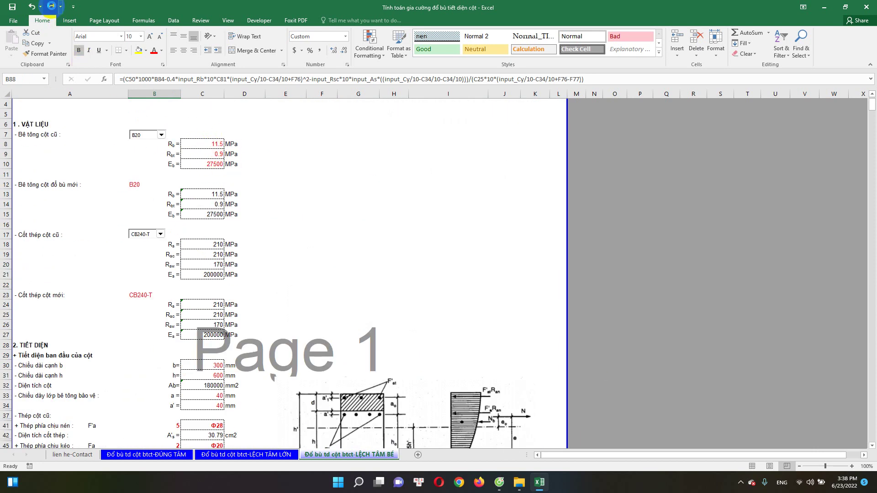
Redo the 0.8-factored values and confirm Rb reads =0.8*11.5.
click(51, 6)
click(52, 6)
click(51, 5)
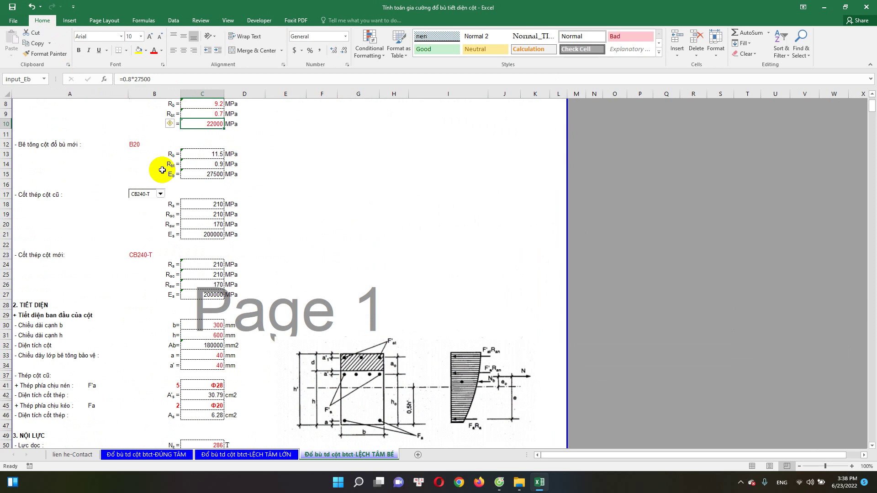
scroll(162, 170, up, 3)
double_click(211, 187)
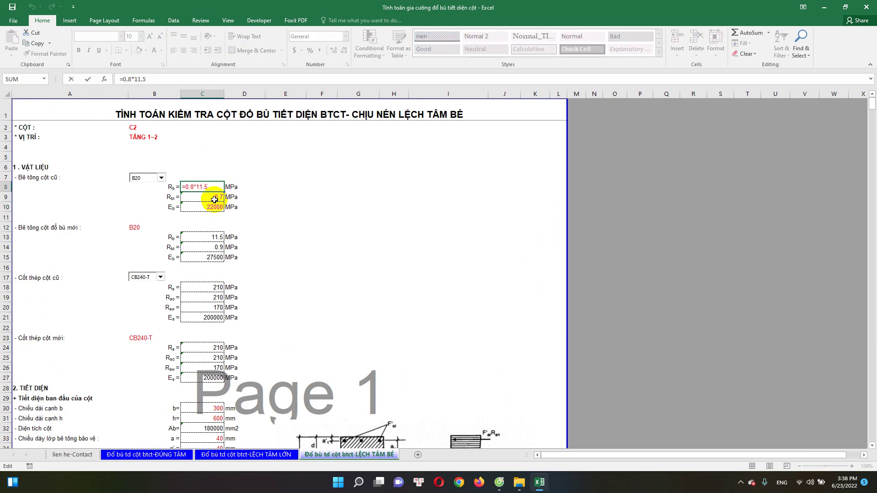
key(Return)
key(Return)
scroll(291, 319, down, 5)
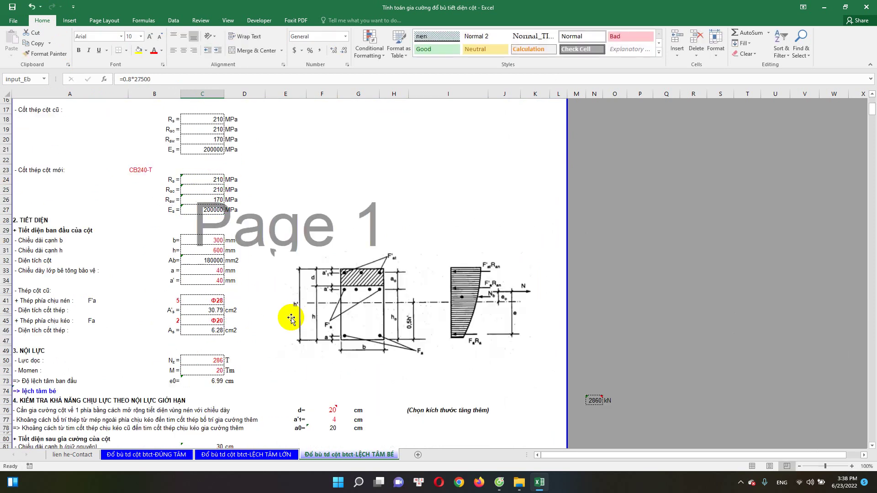
scroll(291, 318, down, 6)
Change the added reinforcement to four Φ25 bars.
click(172, 332)
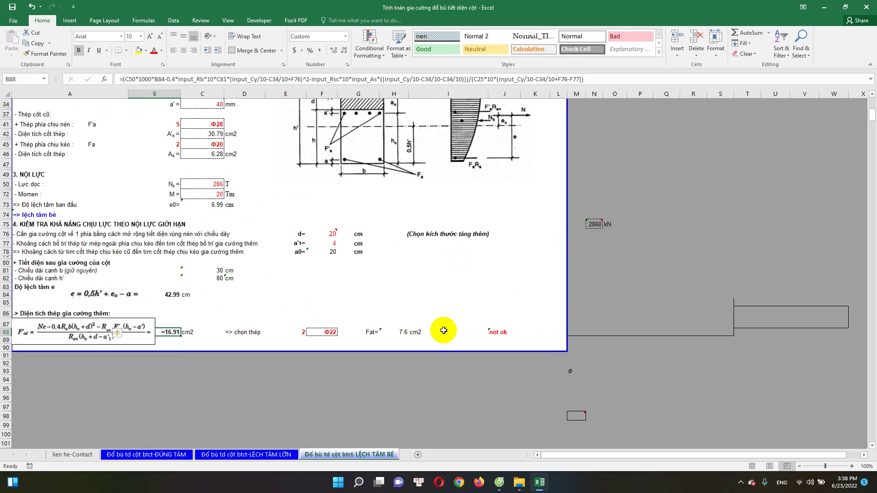
key(ctrl+c)
click(300, 327)
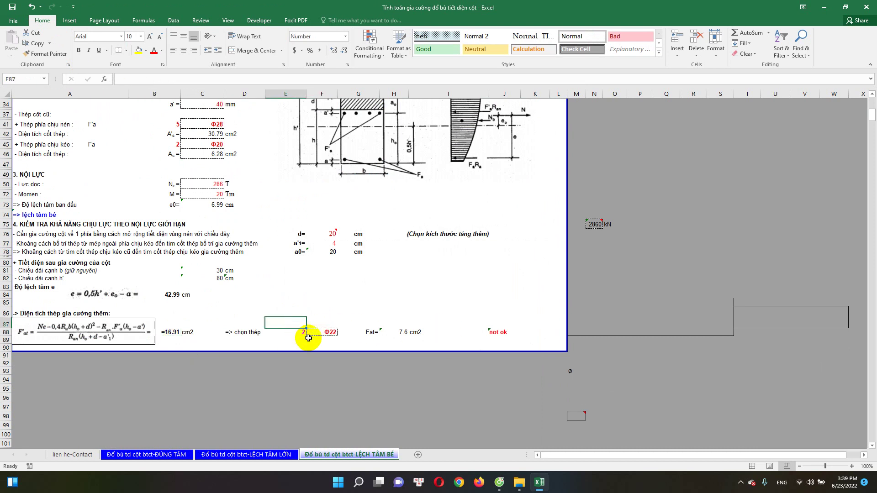
text(4)
key(Tab)
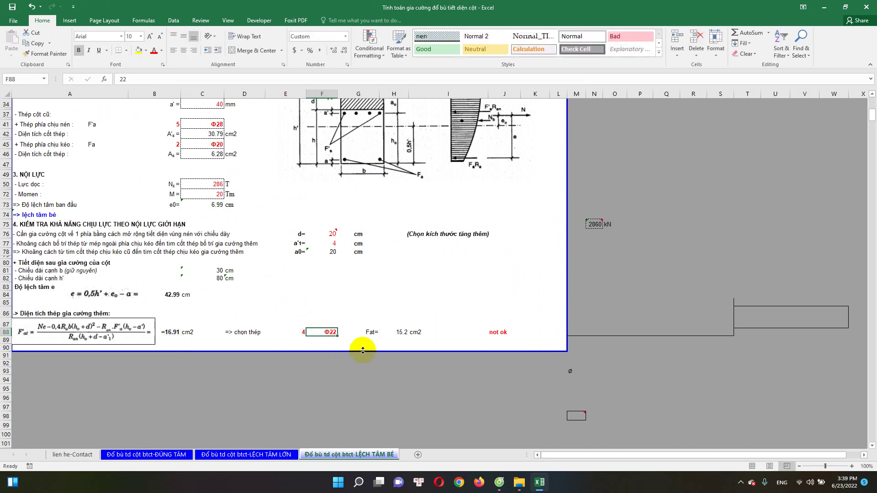
drag(313, 342, 340, 346)
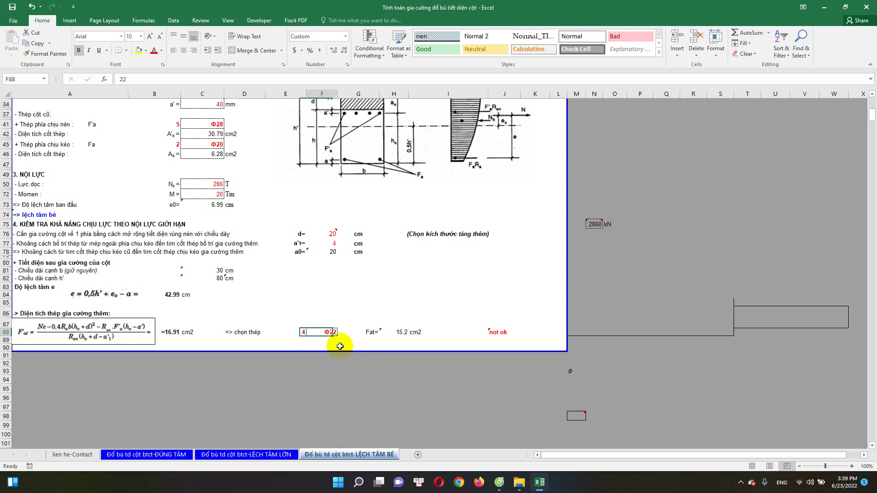
text(25)
key(Tab)
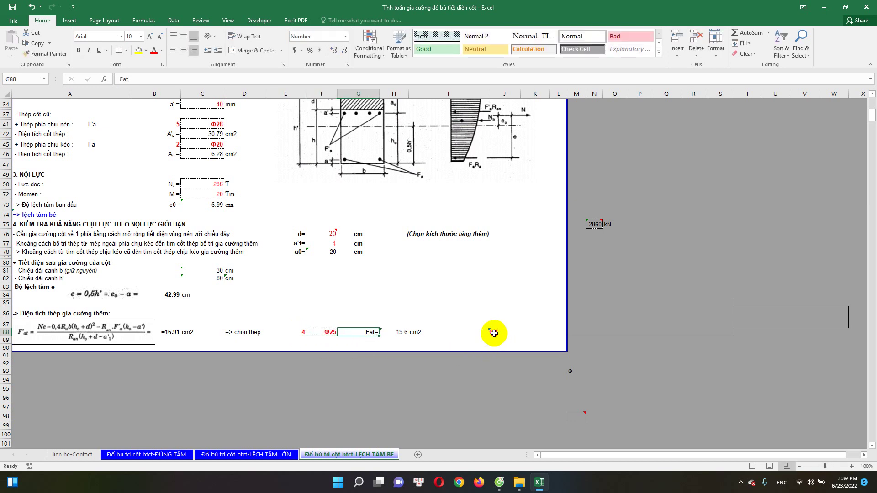
Inspect which cells the IF check in J88 compares.
click(494, 333)
click(298, 335)
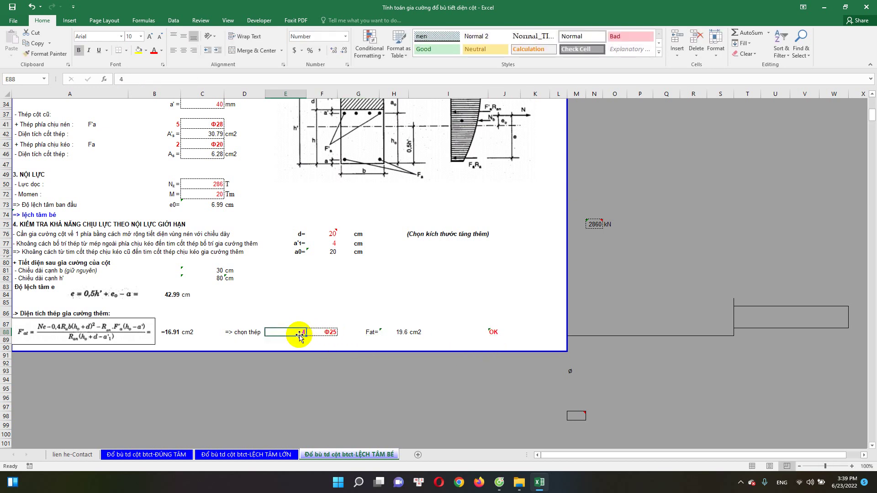
click(474, 332)
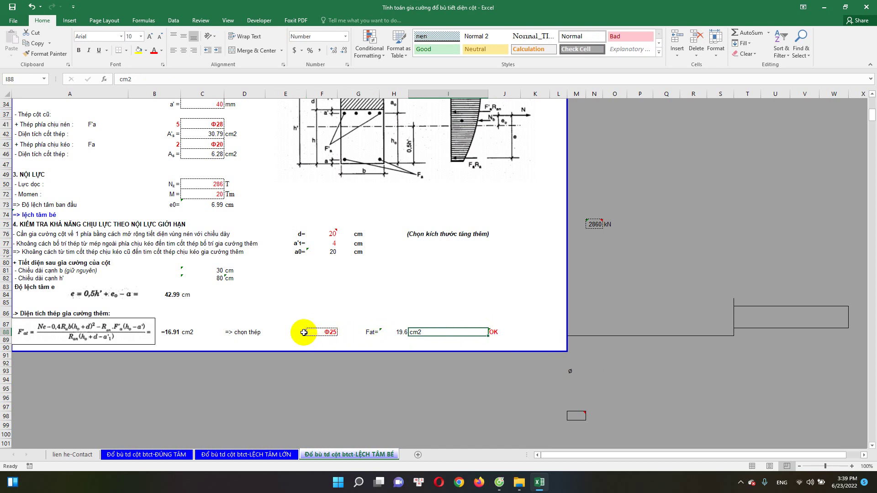
double_click(483, 332)
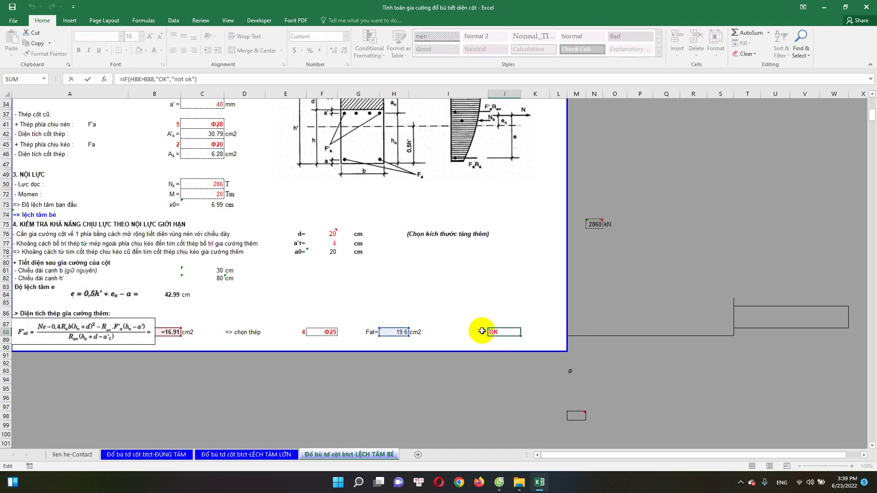
scroll(481, 331, up, 3)
scroll(411, 338, down, 3)
Switch the added reinforcement to 3Φ28 bars.
click(301, 323)
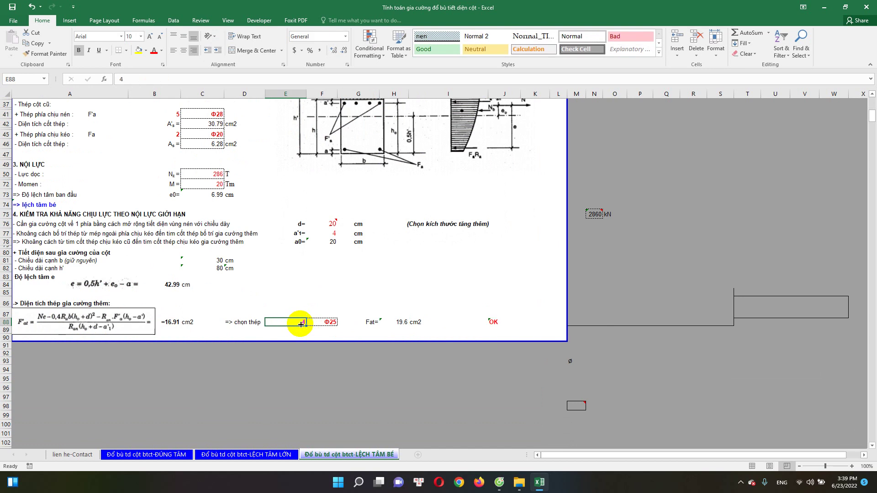
text(3)
key(ctrl+Return)
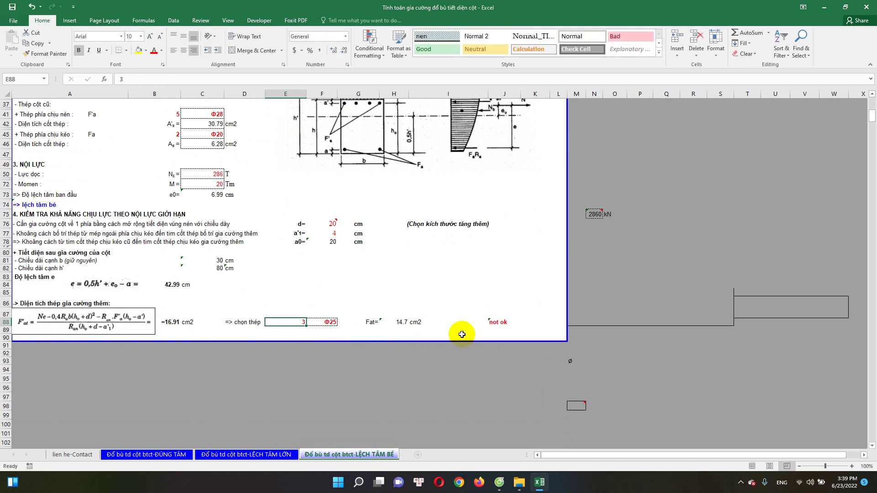
click(333, 323)
scroll(358, 328, up, 2)
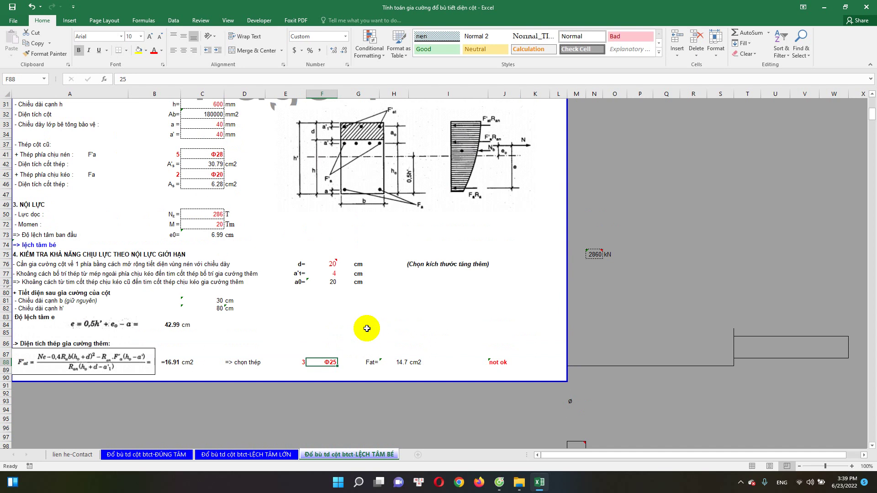
click(321, 362)
text(28)
key(Tab)
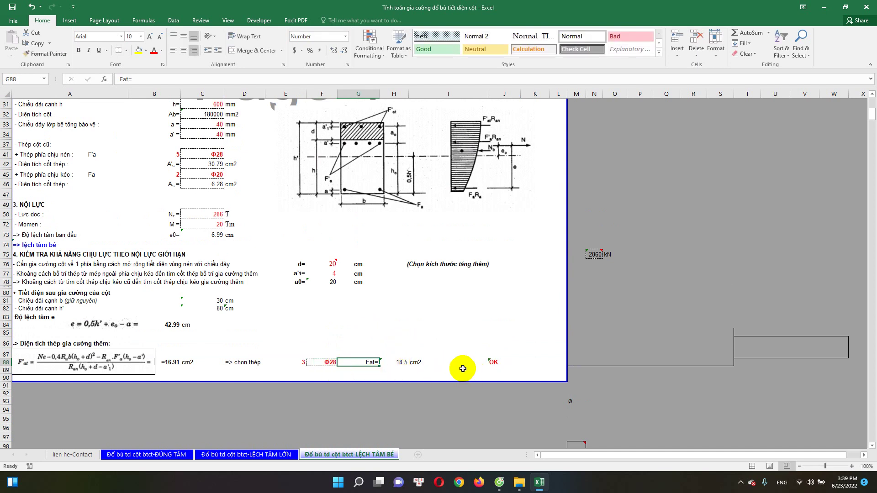
Verify the check reads OK, Fat 18.5 cm2 against -16.91 cm2 required.
click(494, 362)
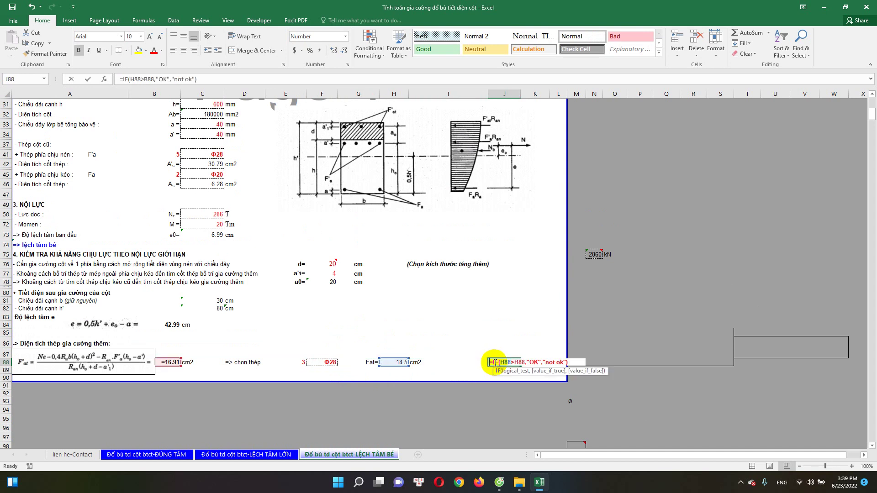
click(173, 363)
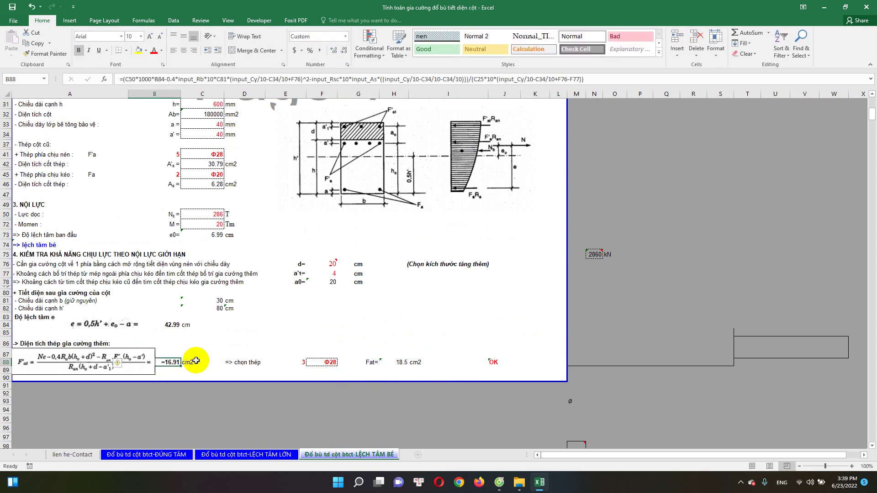
double_click(492, 364)
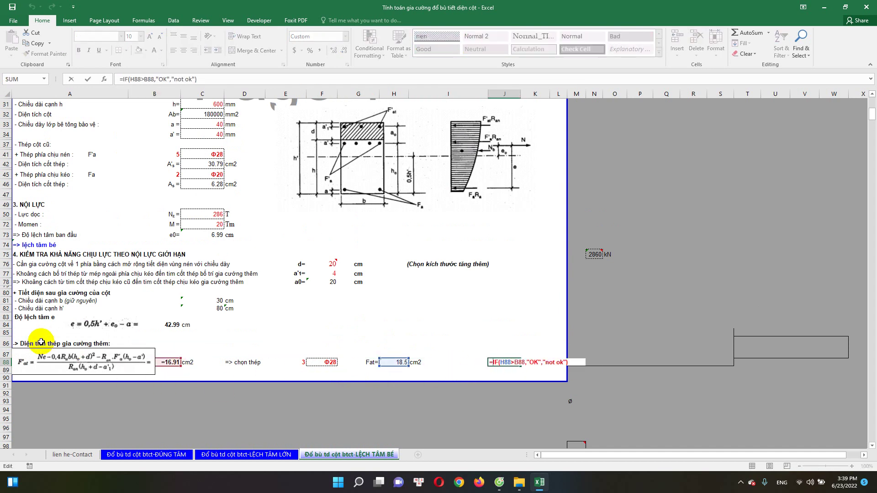
key(Escape)
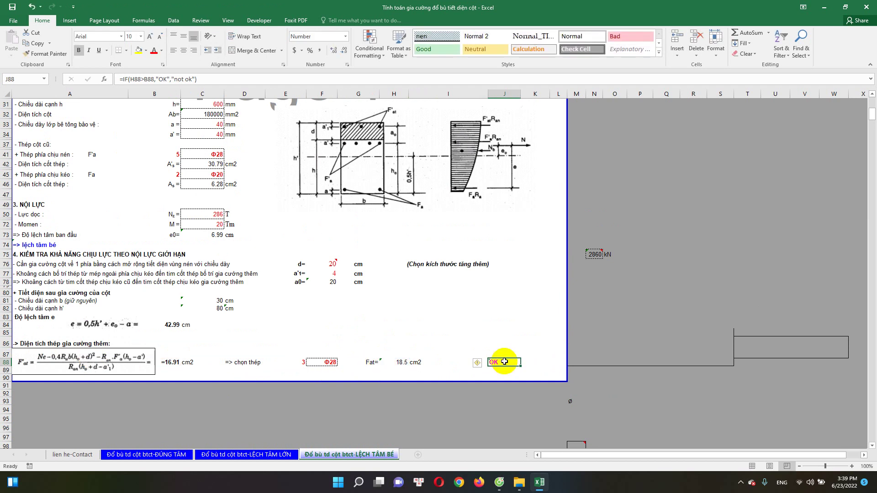
scroll(284, 303, up, 1)
scroll(239, 292, up, 7)
Review the reduced Rbt and Eb formulas and the OK check formula.
scroll(239, 292, up, 2)
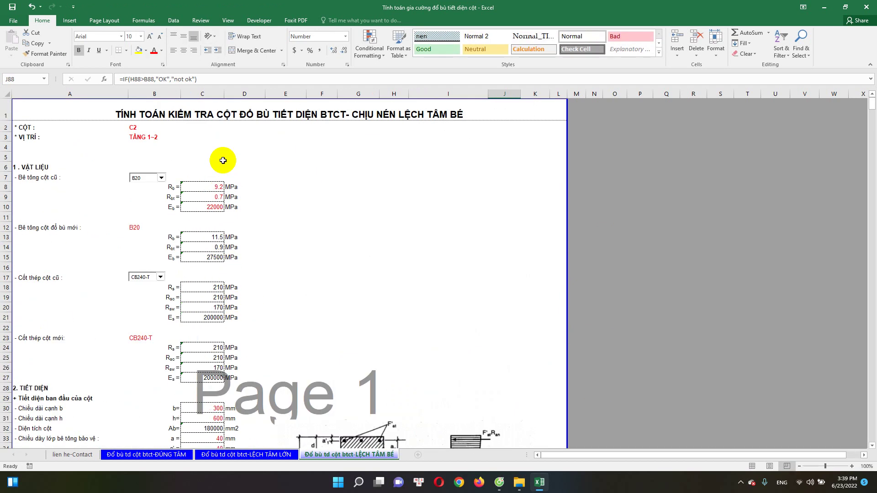
click(210, 197)
click(210, 207)
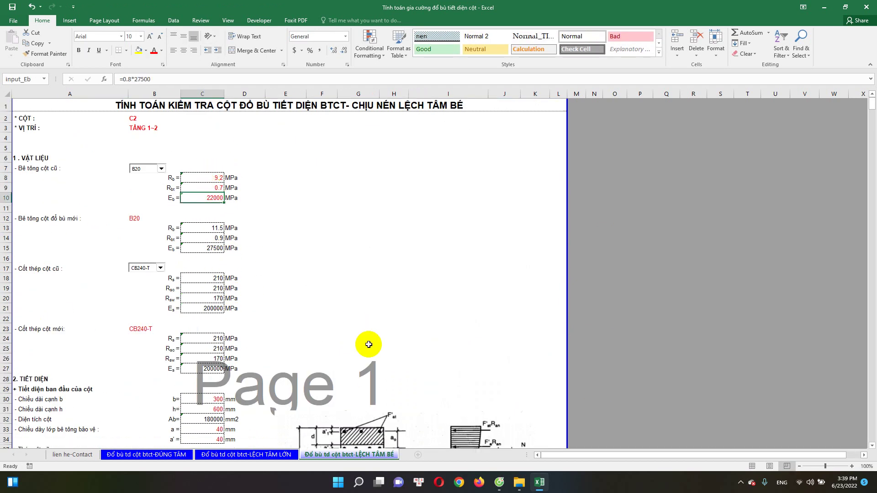
scroll(452, 358, down, 12)
double_click(491, 329)
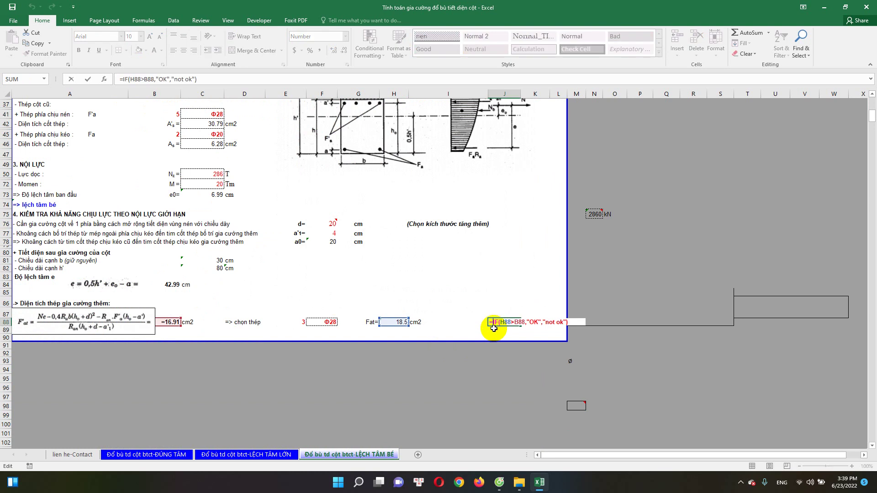
key(Escape)
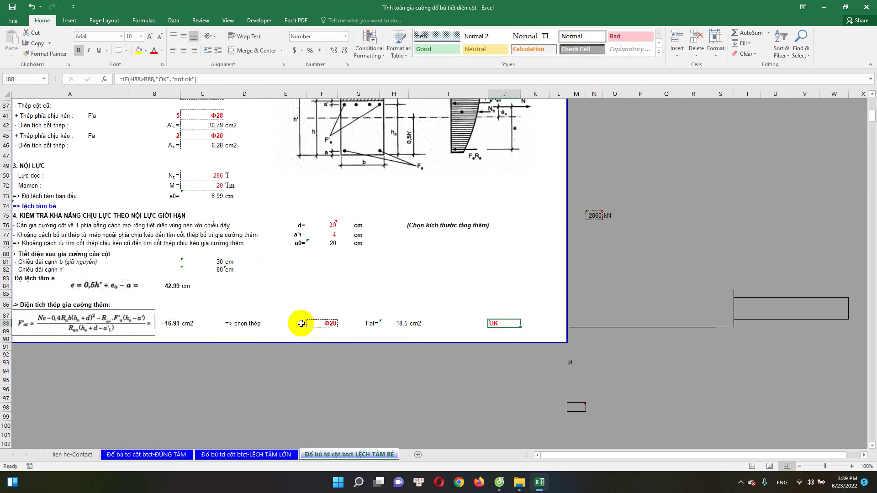
scroll(258, 268, up, 12)
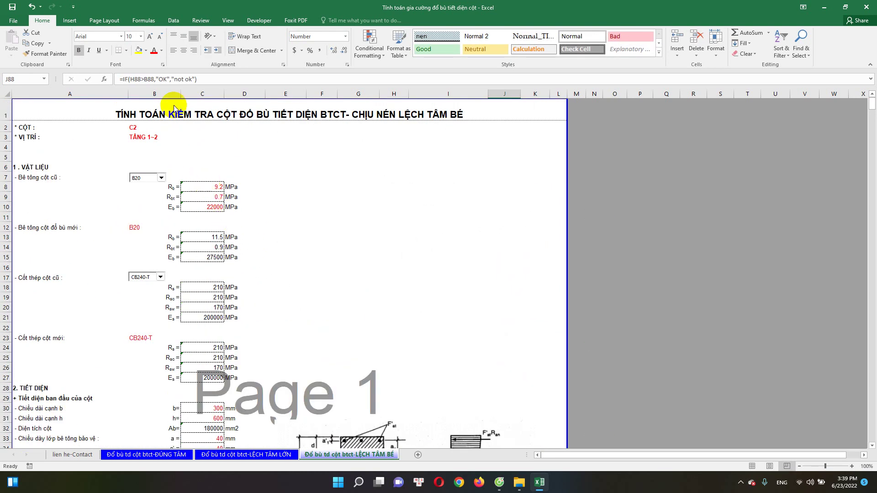
Undo the bar and concrete edits back to 2Φ22 and original Rbt 0.9.
click(14, 9)
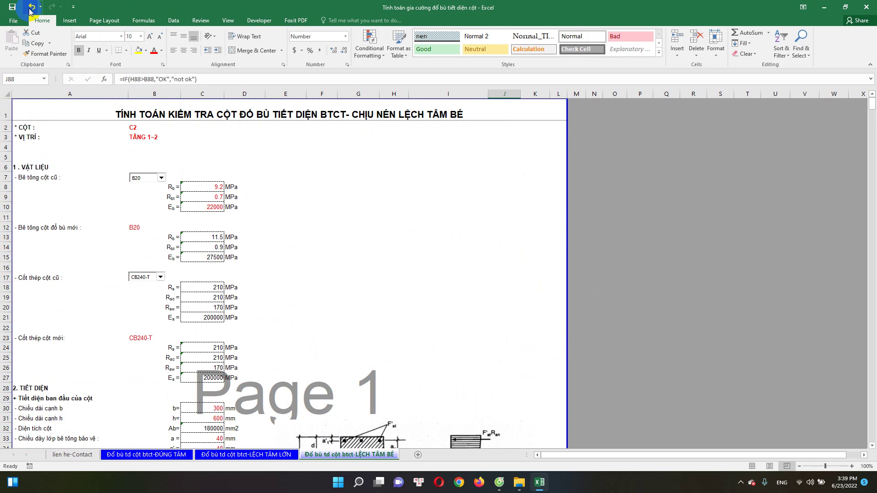
click(31, 7)
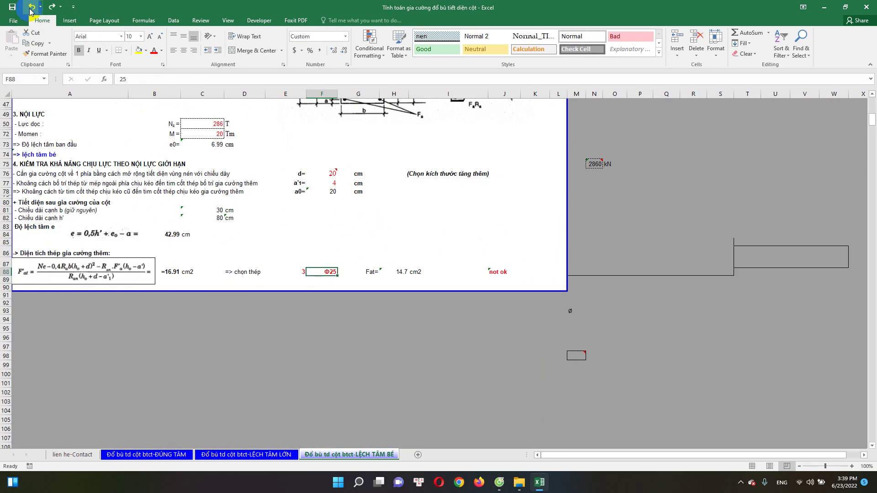
click(31, 7)
click(31, 7)
click(31, 7)
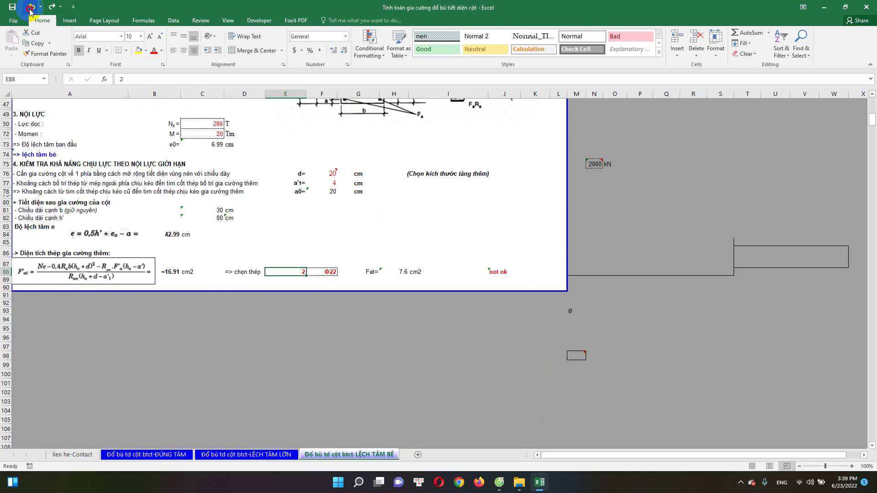
click(31, 6)
click(31, 7)
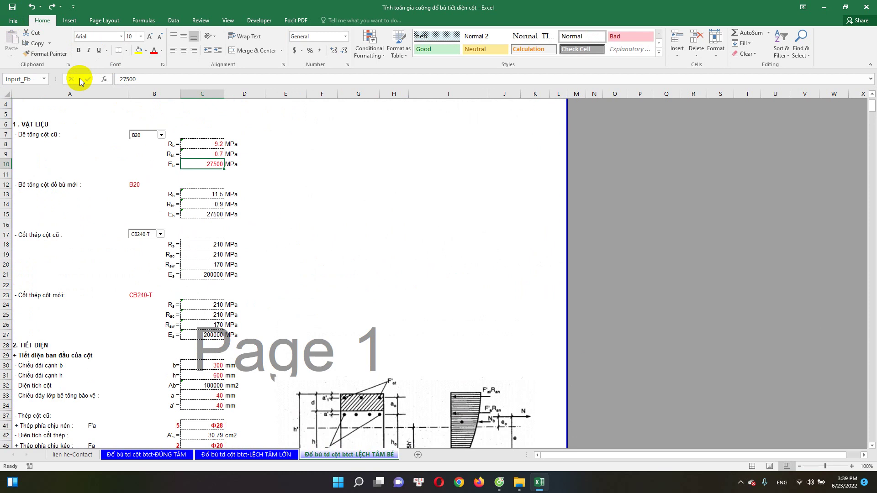
click(32, 7)
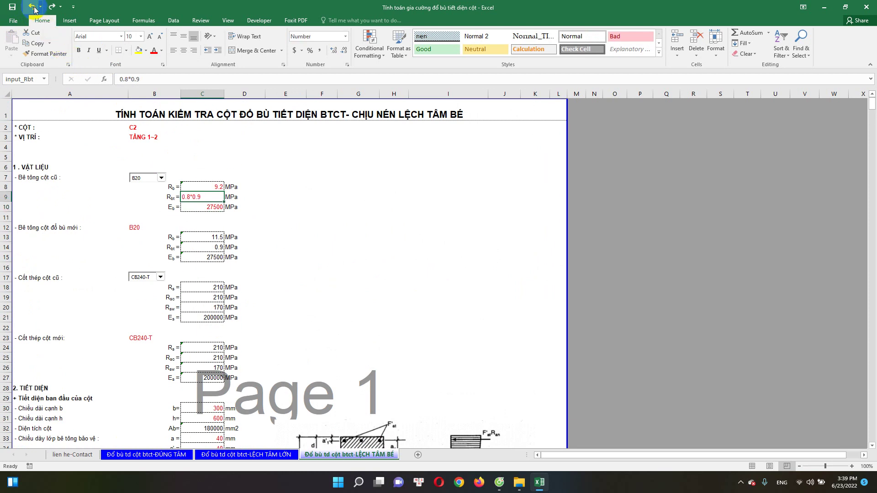
Confirm the restored Rb 11.5 and Eb 27500 of the old concrete.
click(208, 184)
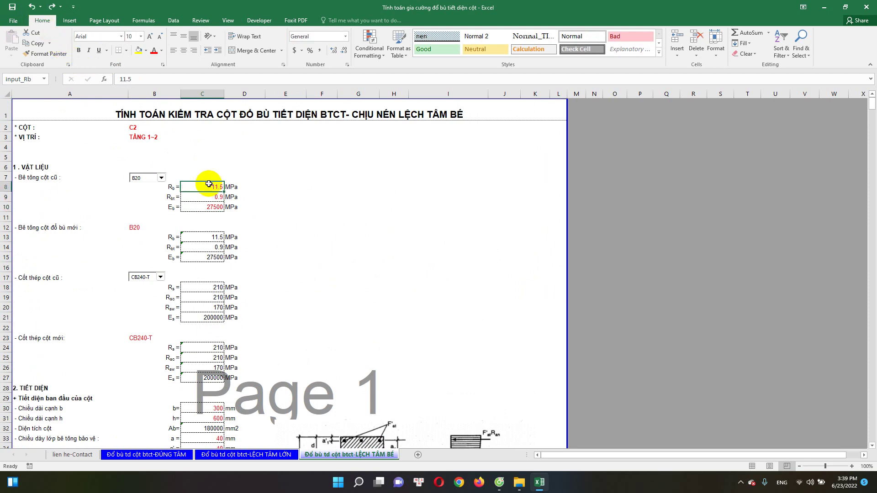
click(214, 206)
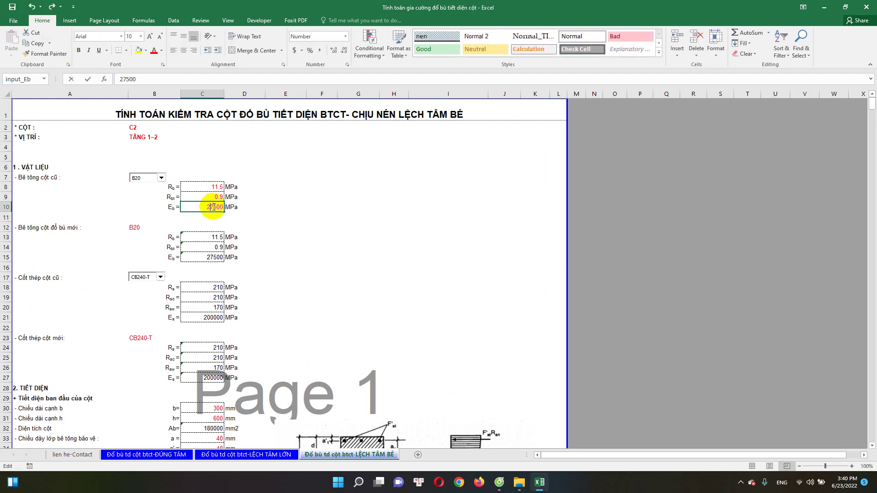
scroll(306, 292, down, 7)
scroll(306, 290, up, 1)
scroll(319, 292, down, 7)
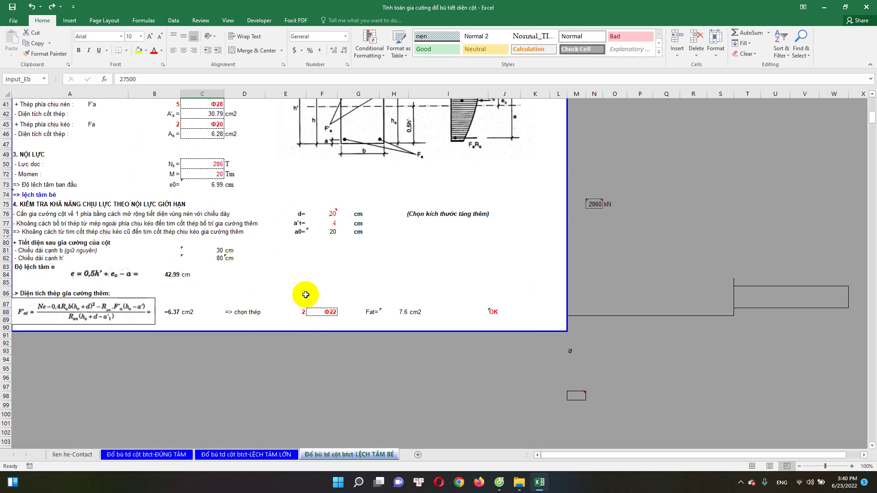
click(293, 313)
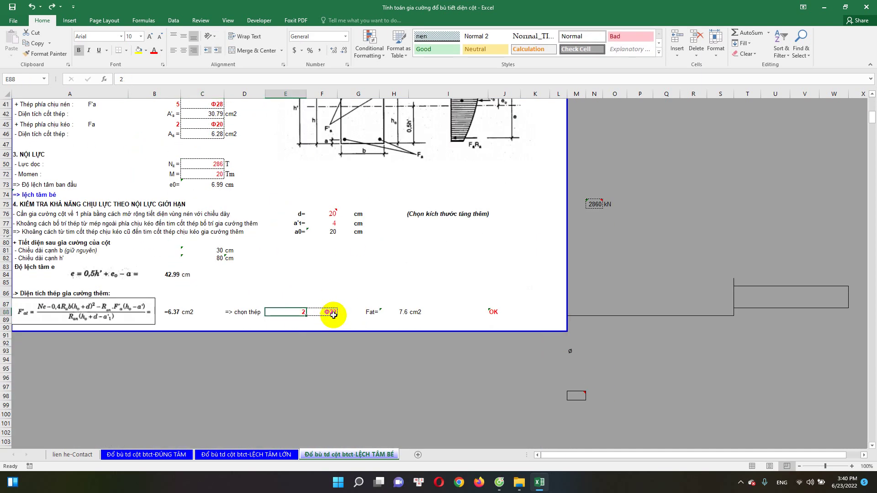
click(401, 313)
click(491, 313)
double_click(172, 312)
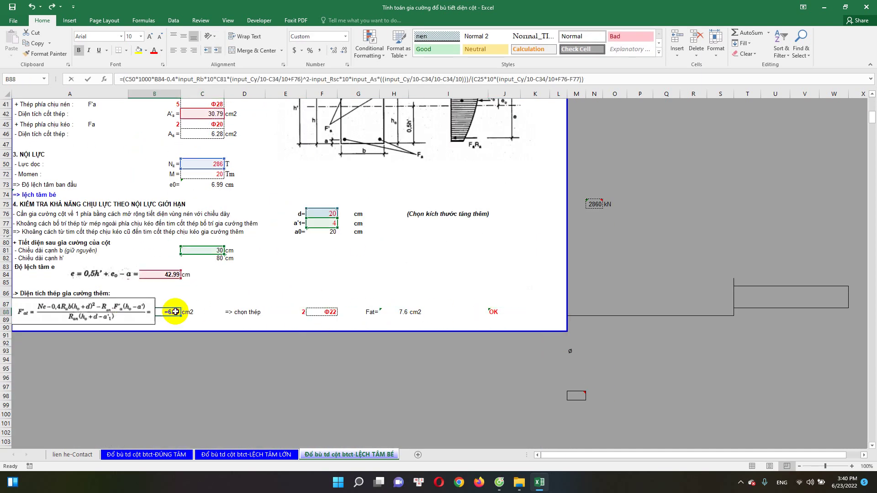
key(Escape)
click(502, 313)
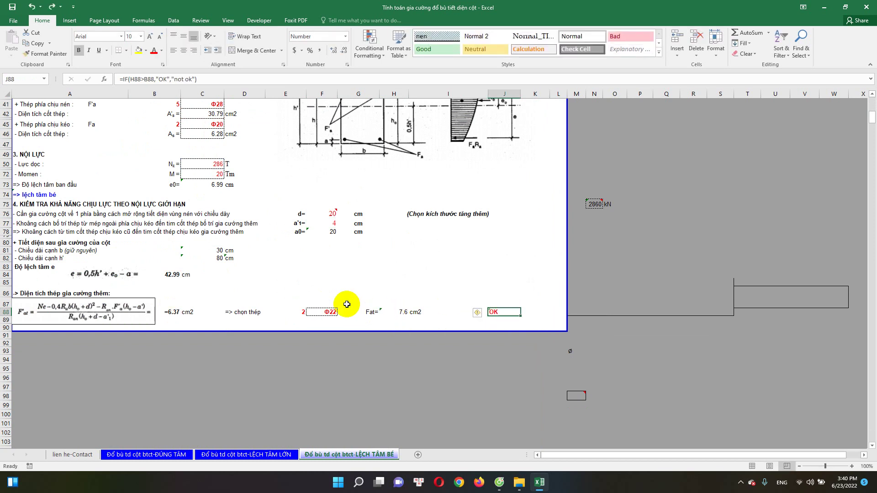
scroll(311, 281, up, 5)
scroll(196, 201, up, 4)
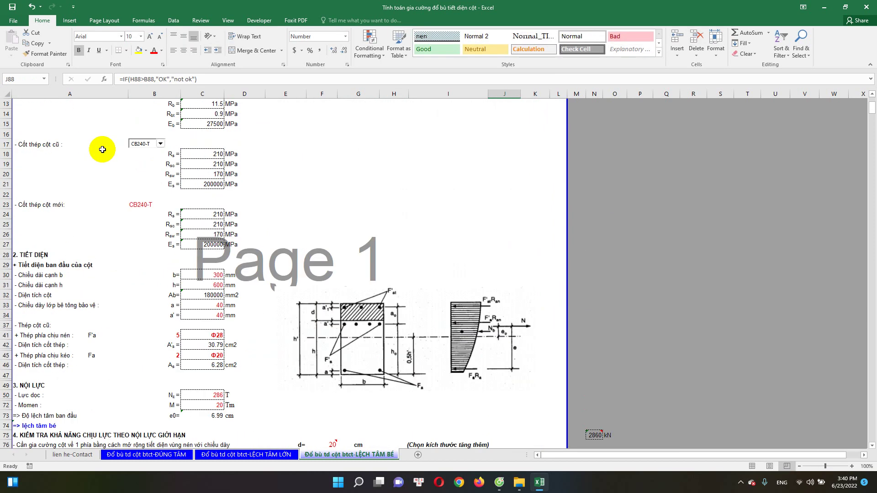
scroll(107, 149, up, 4)
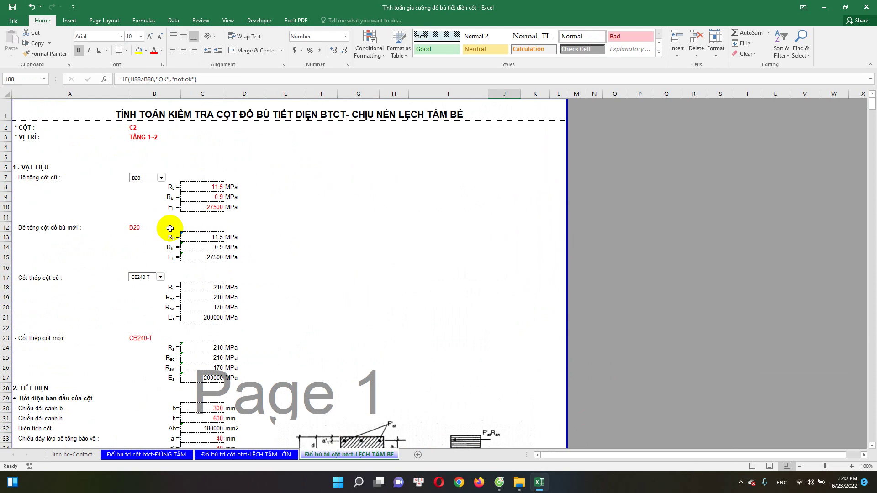
scroll(215, 247, down, 9)
scroll(310, 279, down, 3)
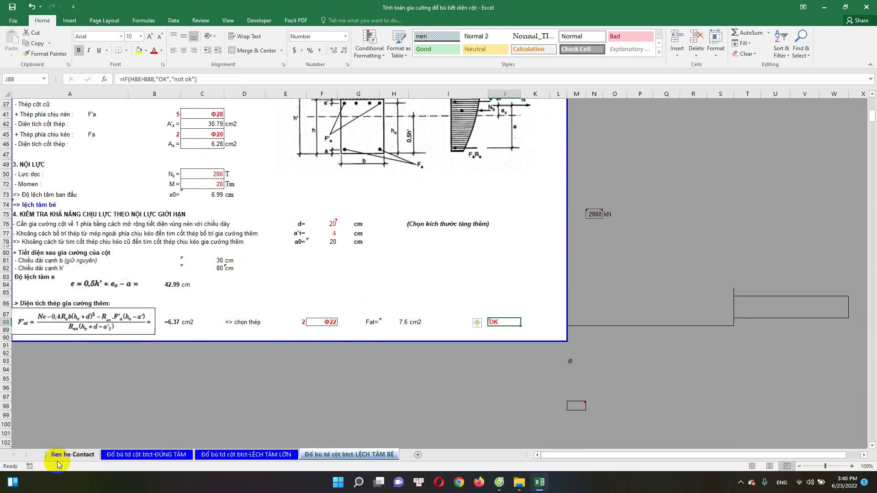
scroll(212, 395, up, 1)
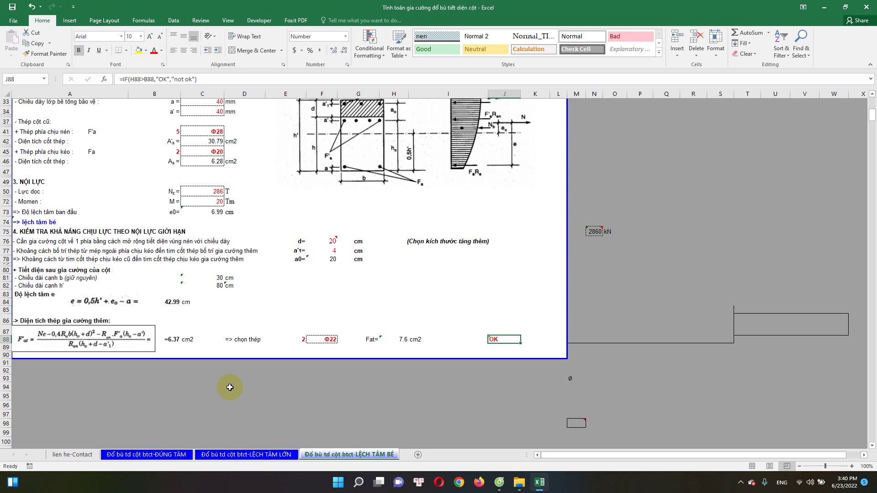
scroll(217, 396, up, 10)
scroll(332, 288, down, 2)
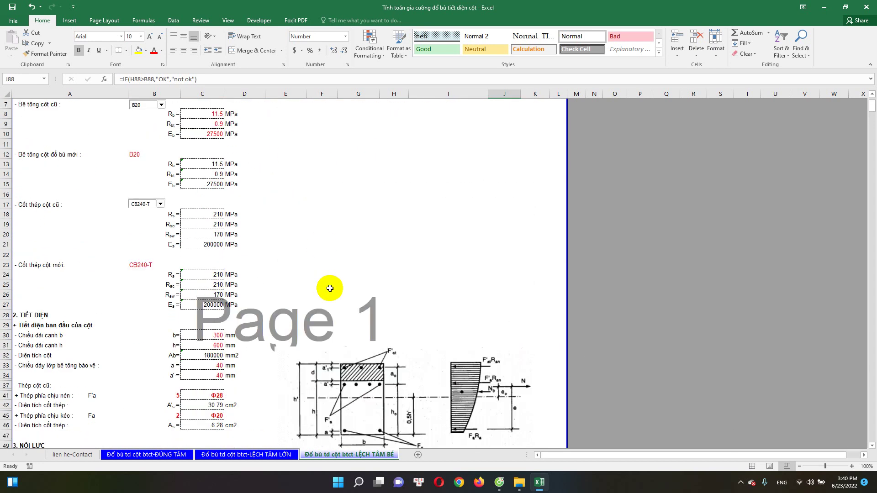
scroll(342, 303, down, 5)
scroll(375, 339, up, 2)
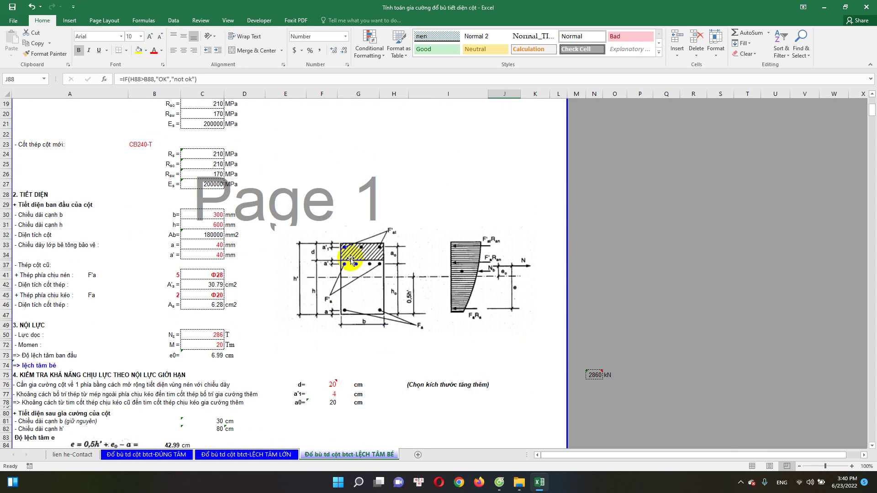
scroll(358, 300, down, 1)
scroll(354, 401, down, 2)
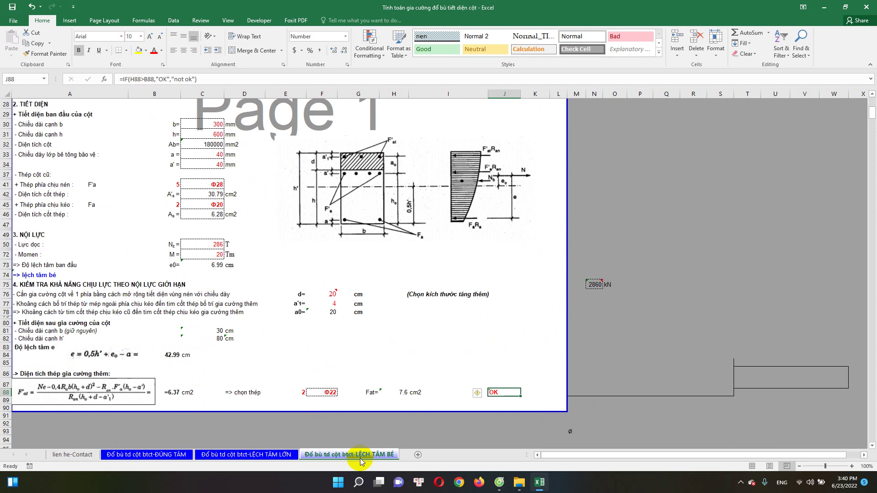
scroll(284, 446, up, 2)
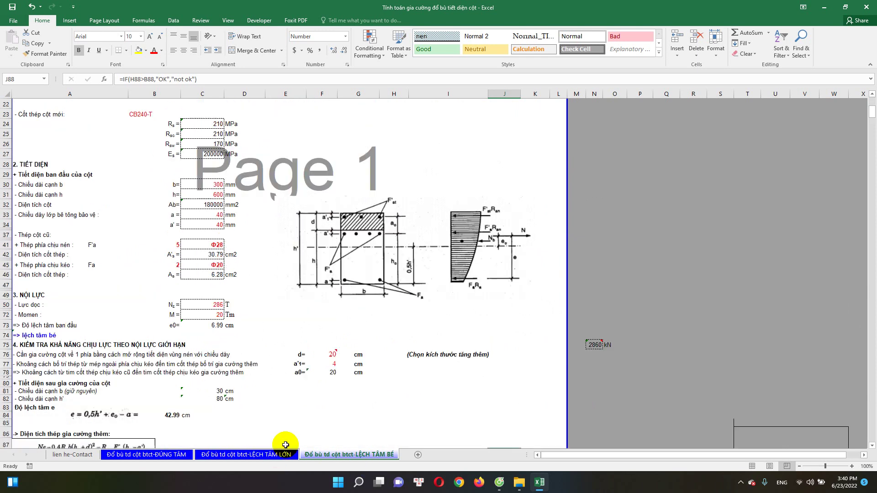
scroll(274, 454, up, 3)
Browse the LỆCH TÂM LỚN, Contact and LỆCH TÂM BÉ sheets, then scroll through ĐÚNG TÂM.
click(270, 456)
click(155, 455)
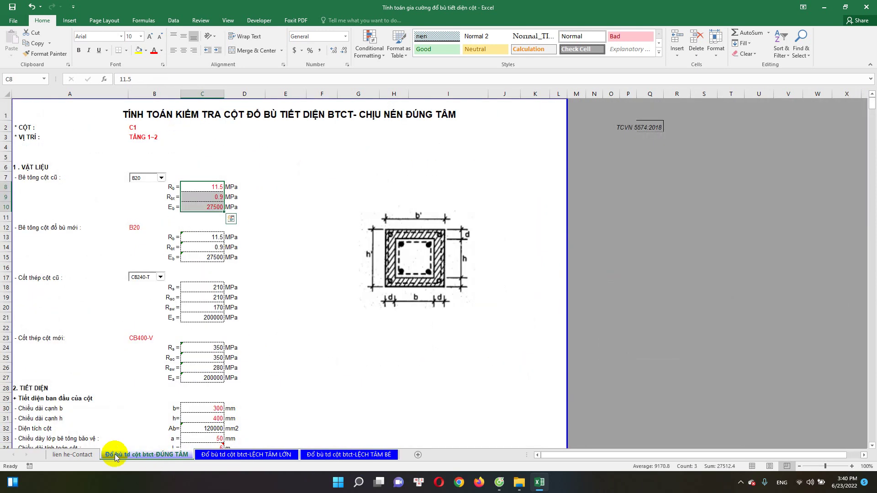
click(78, 454)
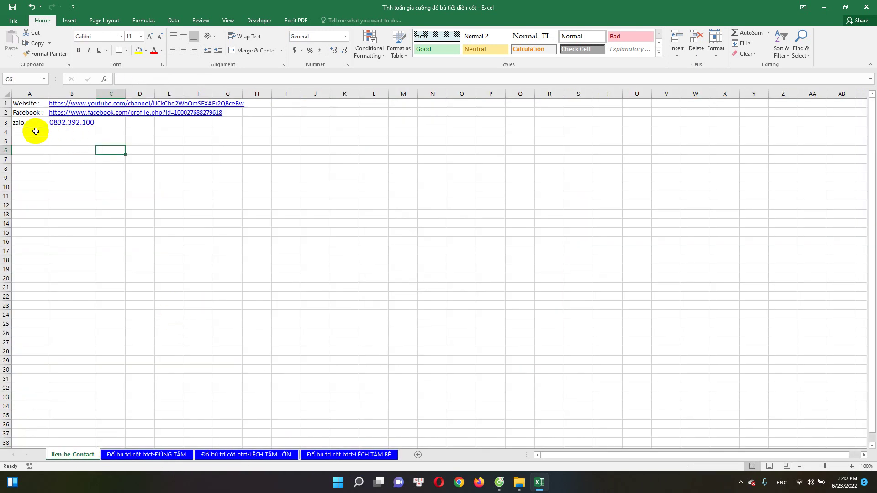
click(325, 455)
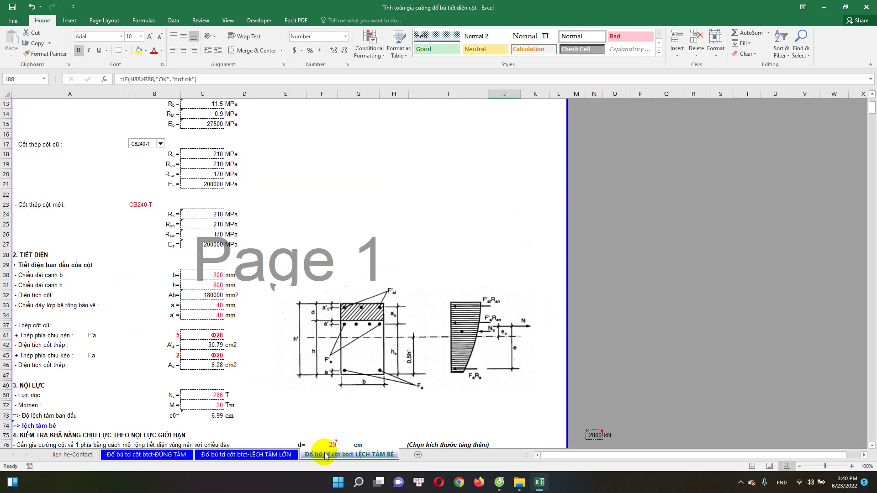
scroll(213, 445, up, 4)
click(184, 457)
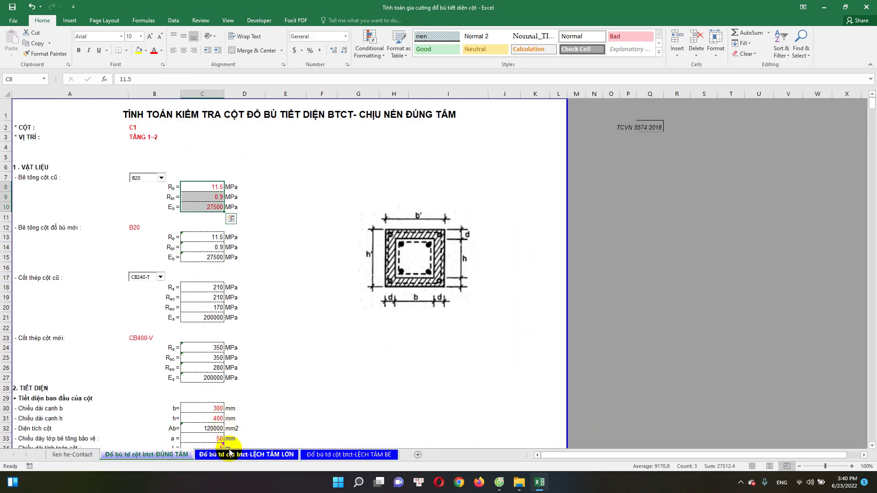
scroll(234, 446, down, 2)
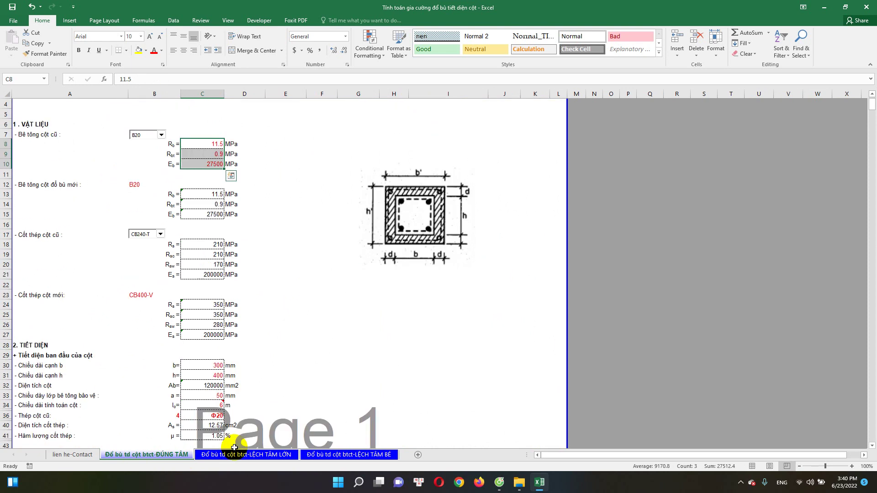
scroll(232, 452, up, 2)
Review the Đổ bù td cột btct-LỆCH TÂM LỚN calculation, scrolling through it.
click(233, 455)
click(317, 455)
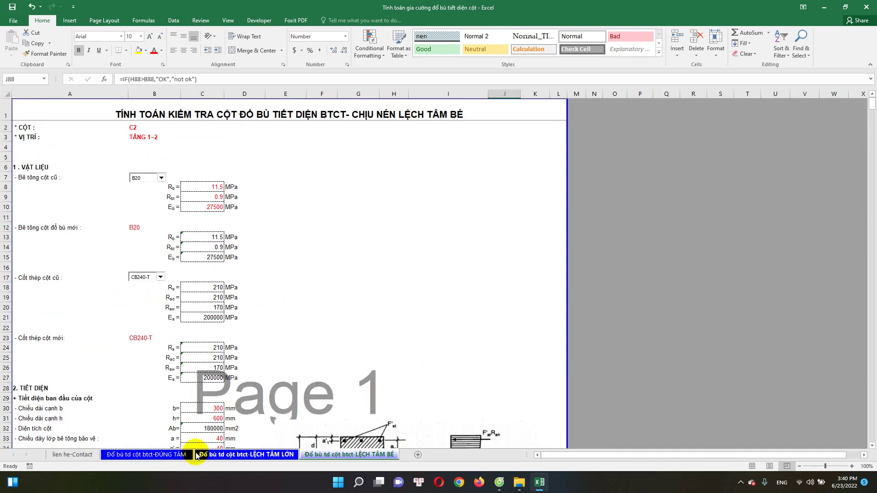
click(187, 455)
click(232, 454)
scroll(251, 414, up, 2)
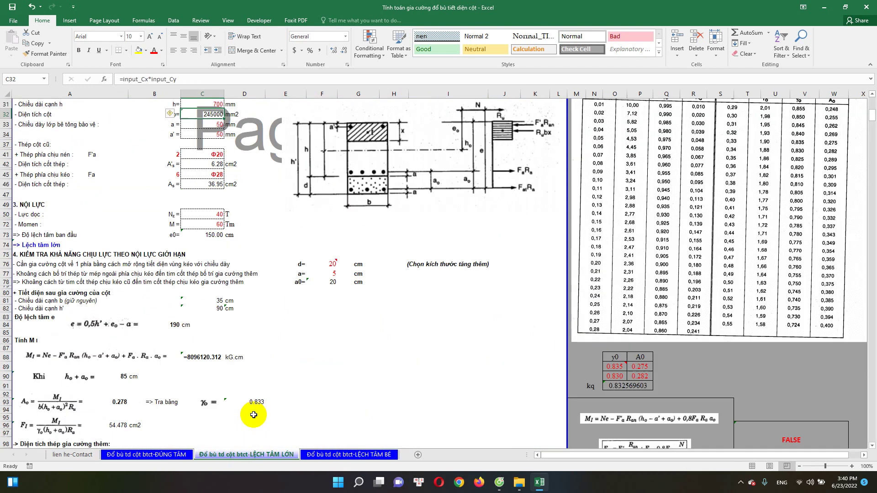
scroll(251, 414, up, 5)
scroll(252, 422, down, 4)
scroll(257, 452, down, 2)
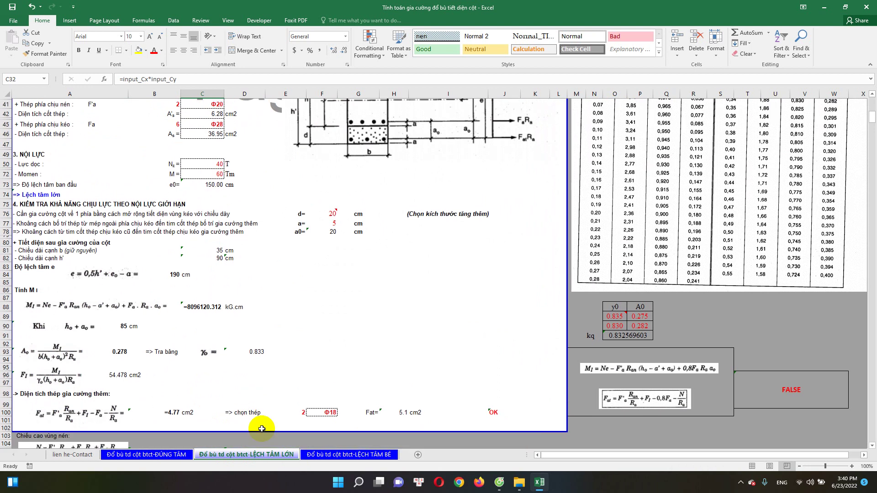
scroll(271, 455, down, 1)
Compare sheets and scroll down the Đổ bù td cột btct-LỆCH TÂM BÉ check.
click(322, 454)
click(141, 455)
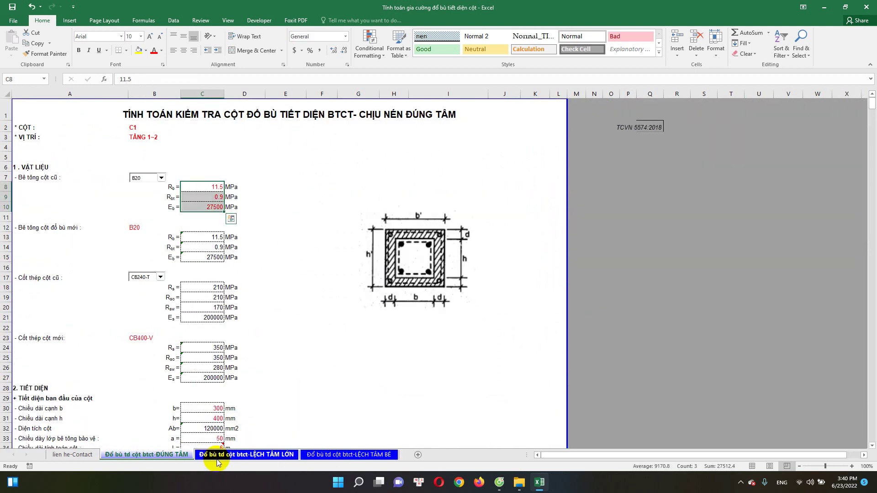
click(246, 455)
click(350, 454)
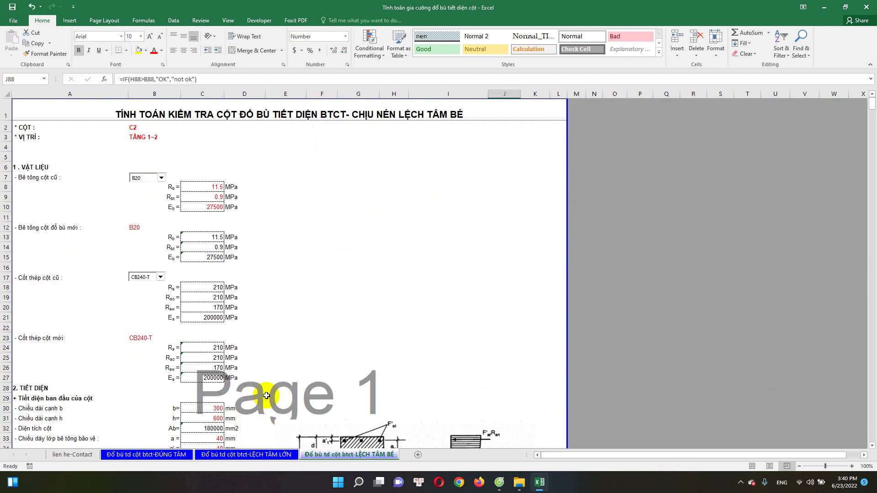
scroll(267, 395, down, 6)
scroll(265, 404, down, 5)
End on the ĐÚNG TÂM sheet for column C1 and show the taskbar's hidden background apps.
click(167, 456)
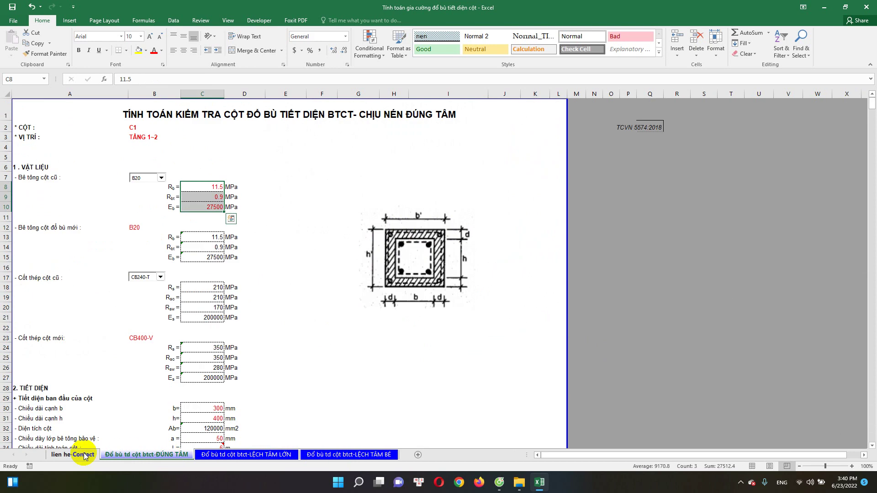
click(73, 455)
click(144, 455)
click(246, 455)
click(333, 455)
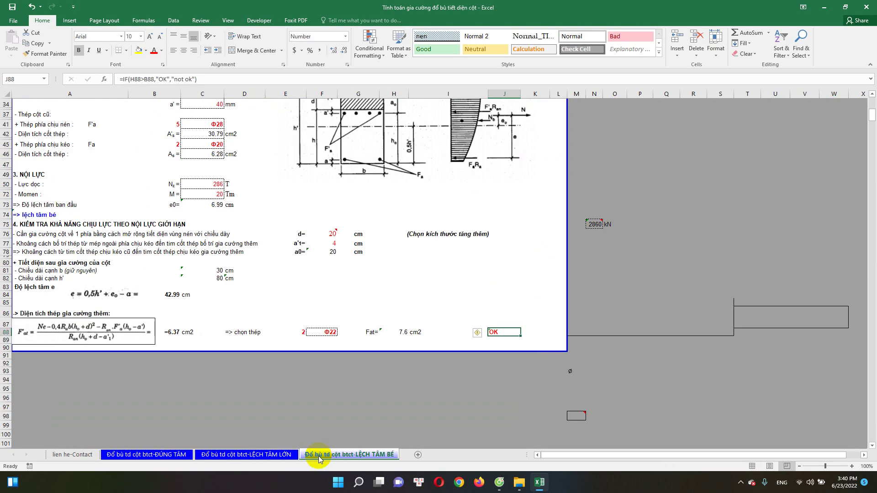
click(169, 455)
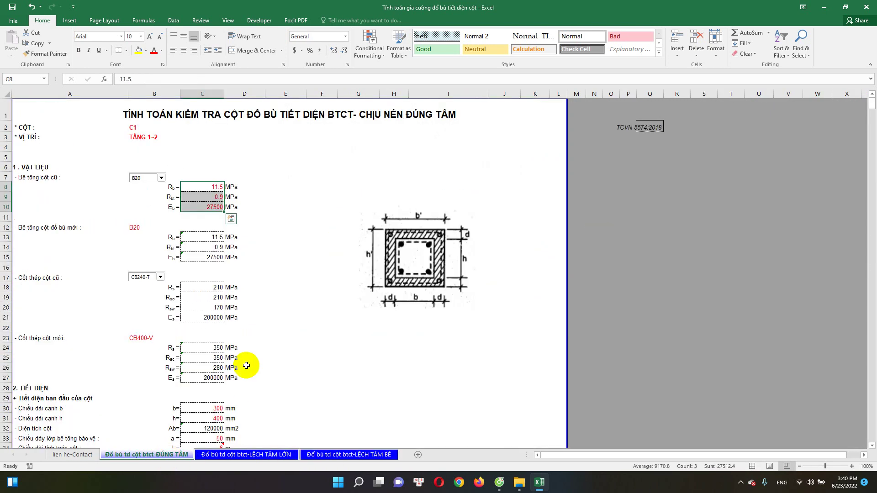
scroll(356, 392, down, 2)
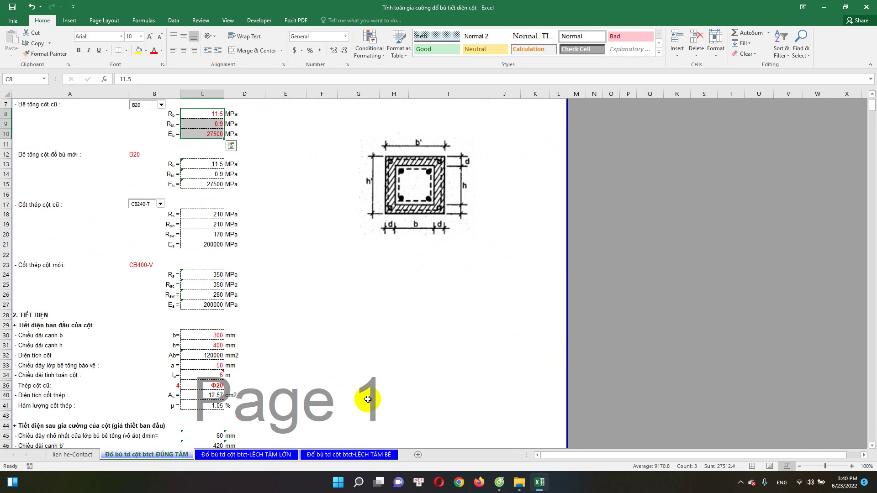
scroll(398, 404, up, 2)
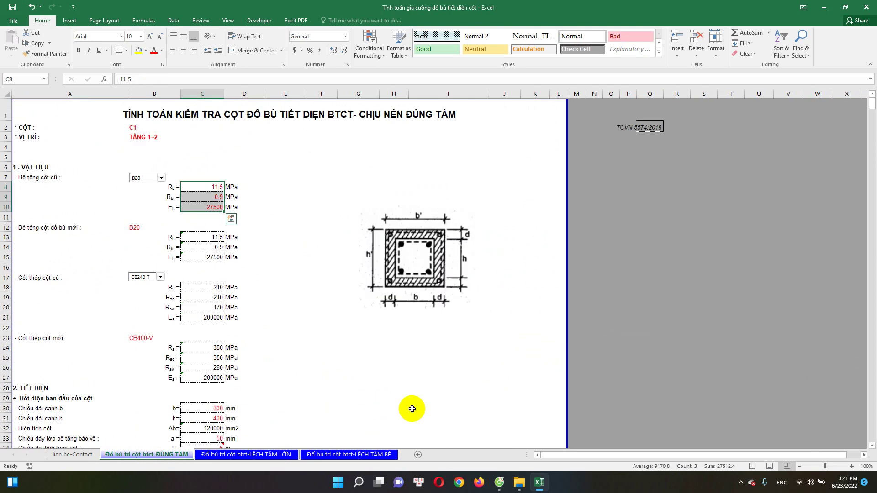
click(739, 486)
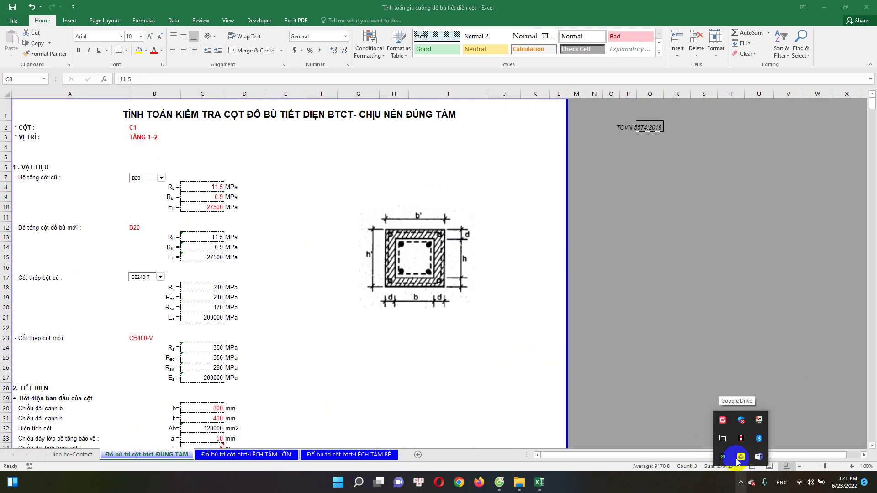